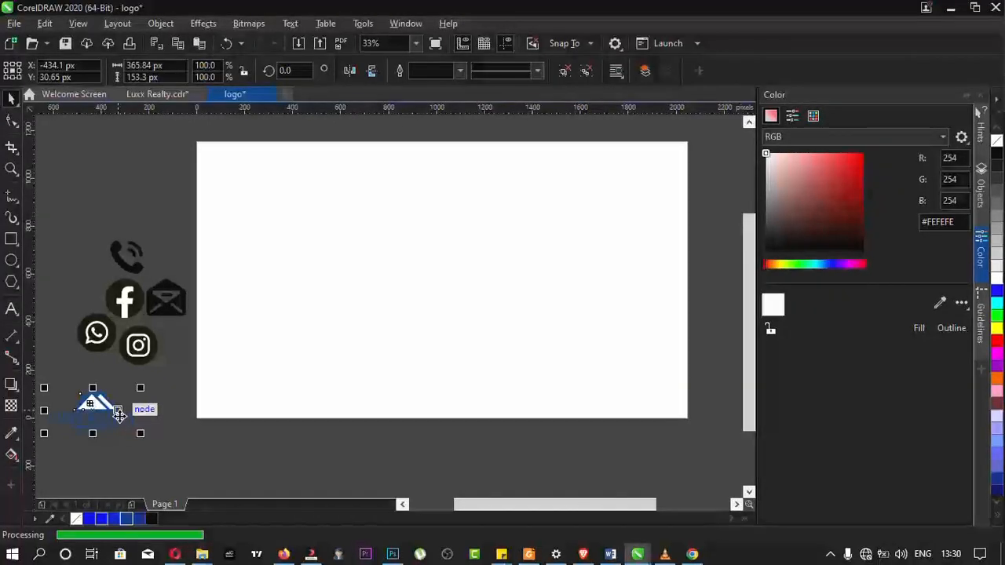
Step: Deselect the logo and place guidelines on the page's left, bottom, top and right edges
key("Escape")
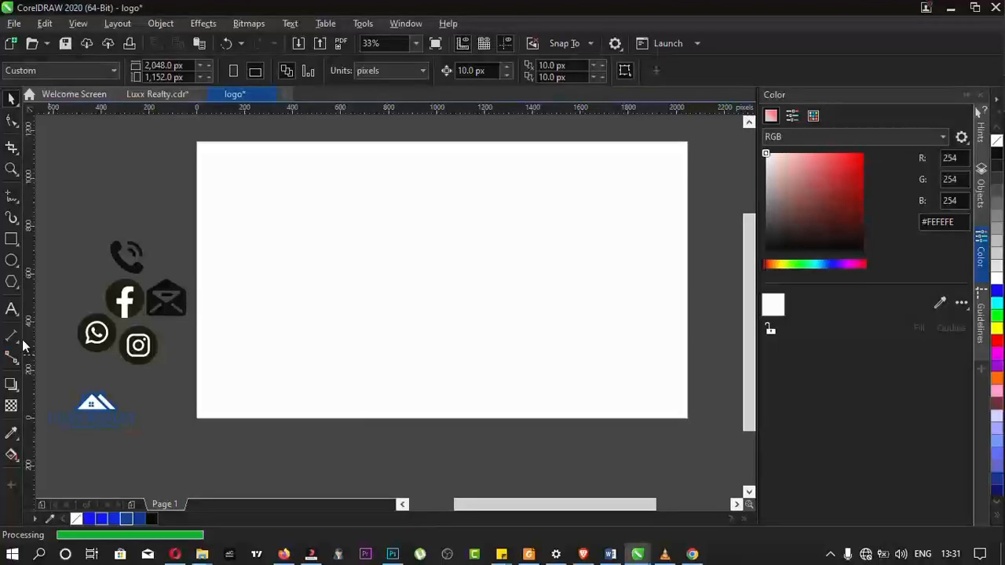
left_click_drag(27, 347, 197, 352)
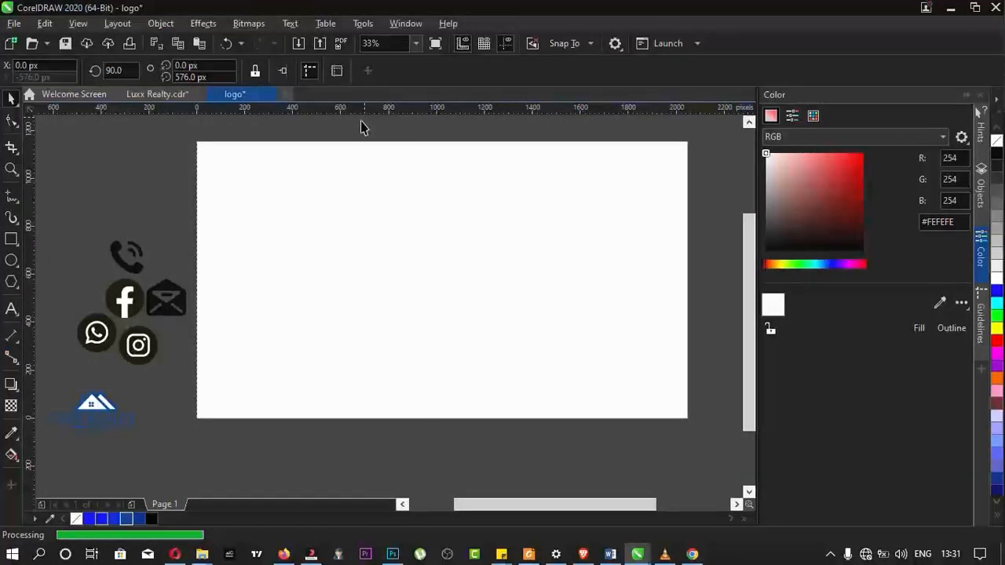
left_click_drag(362, 112, 416, 419)
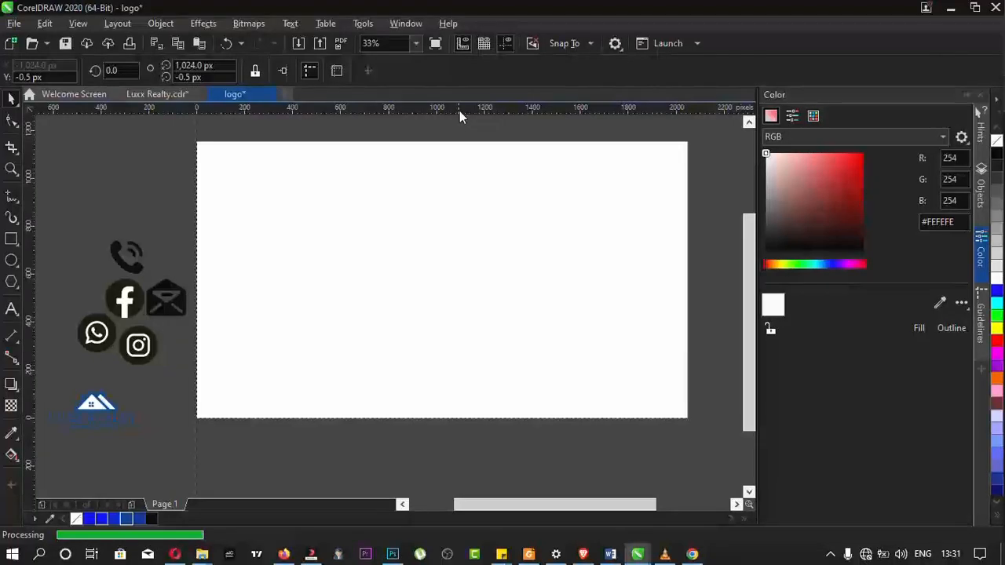
left_click_drag(459, 110, 489, 142)
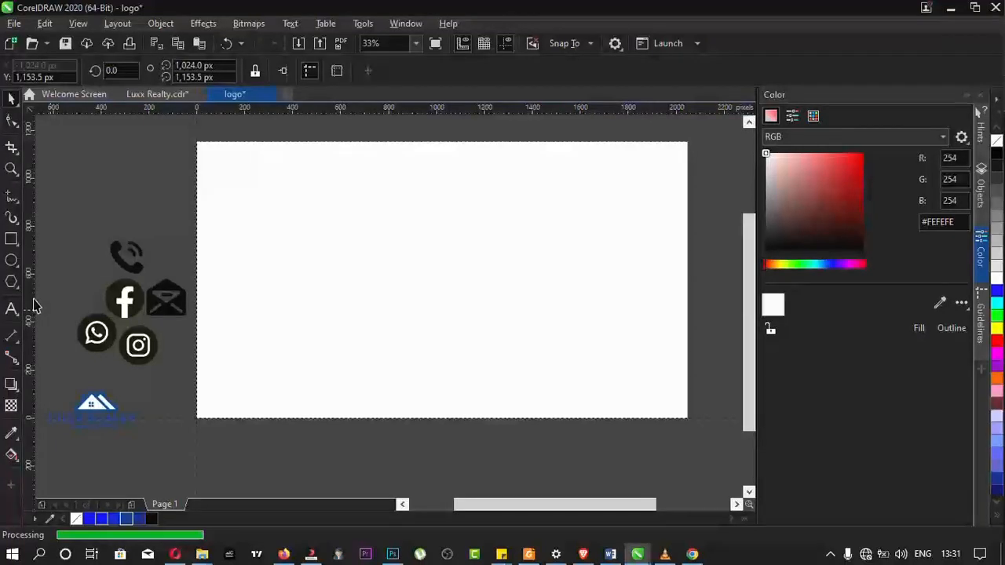
left_click_drag(676, 301, 687, 300)
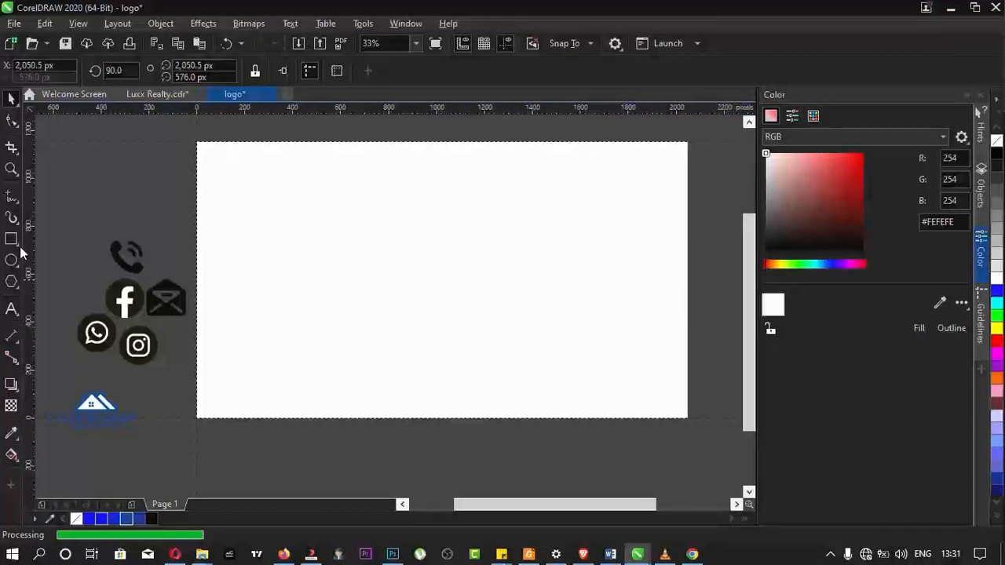
Step: Create a page-sized rectangle and narrow it to 1,559 px wide
double_click(11, 239)
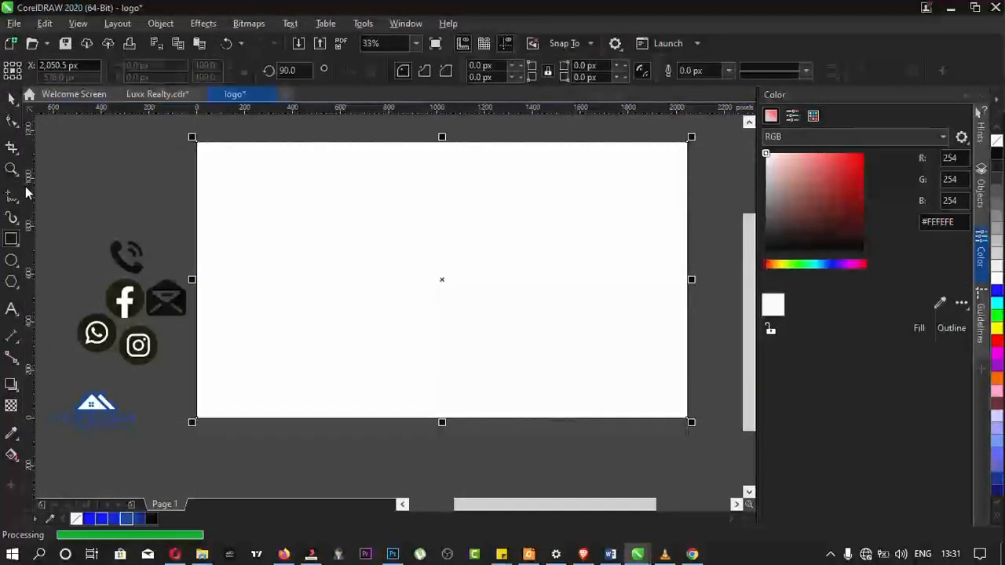
left_click(11, 99)
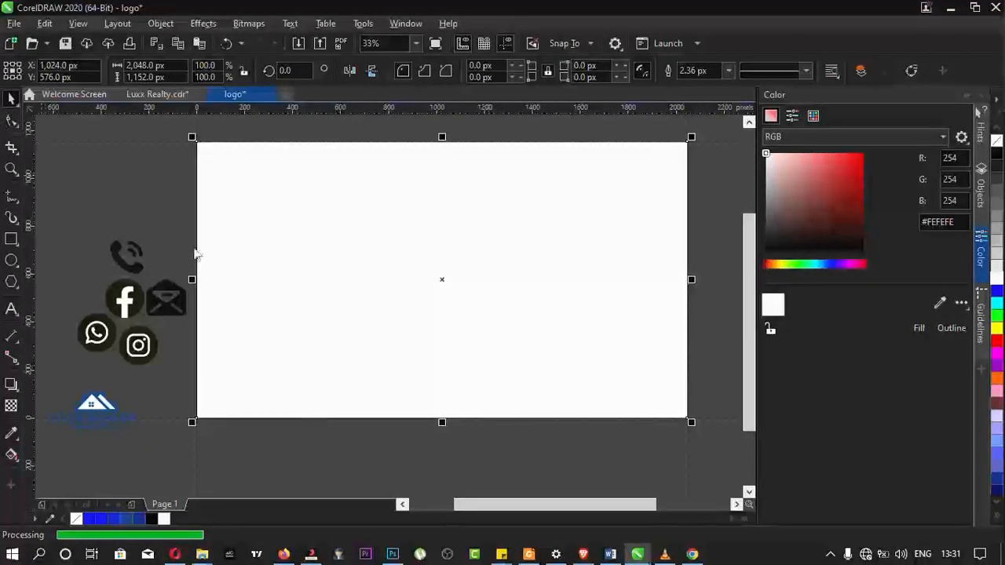
key("F10")
left_click(486, 339)
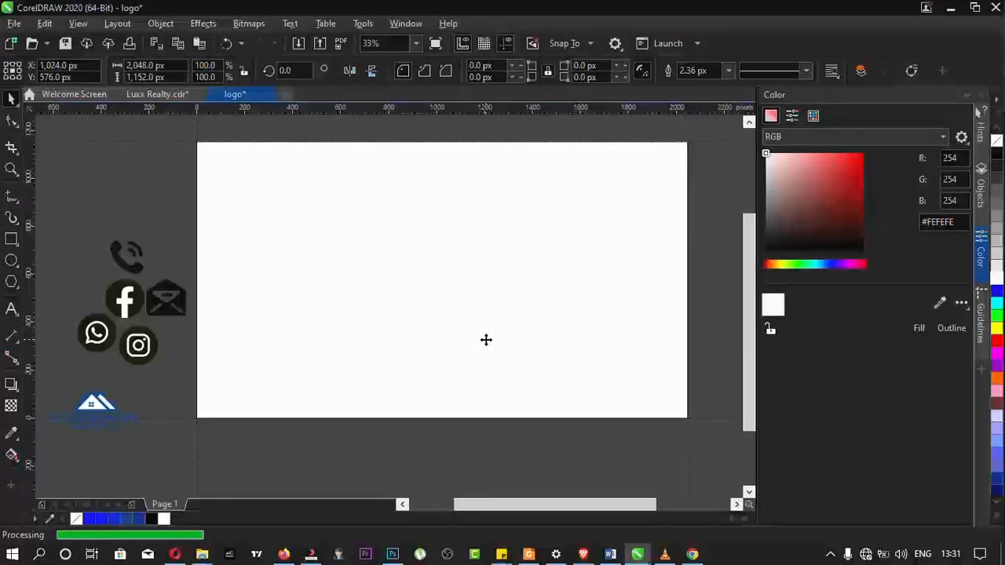
left_click(486, 340)
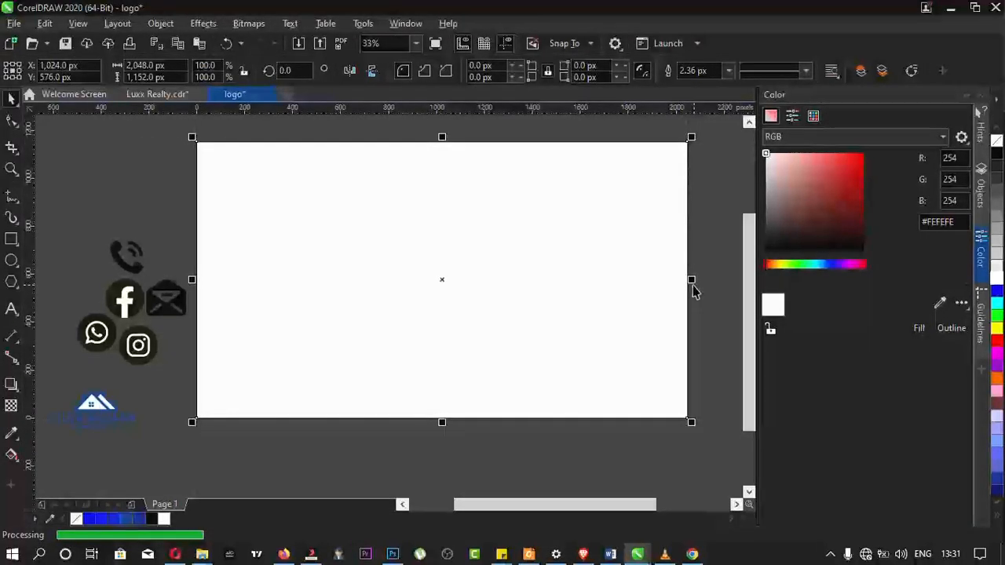
left_click_drag(690, 280, 572, 279)
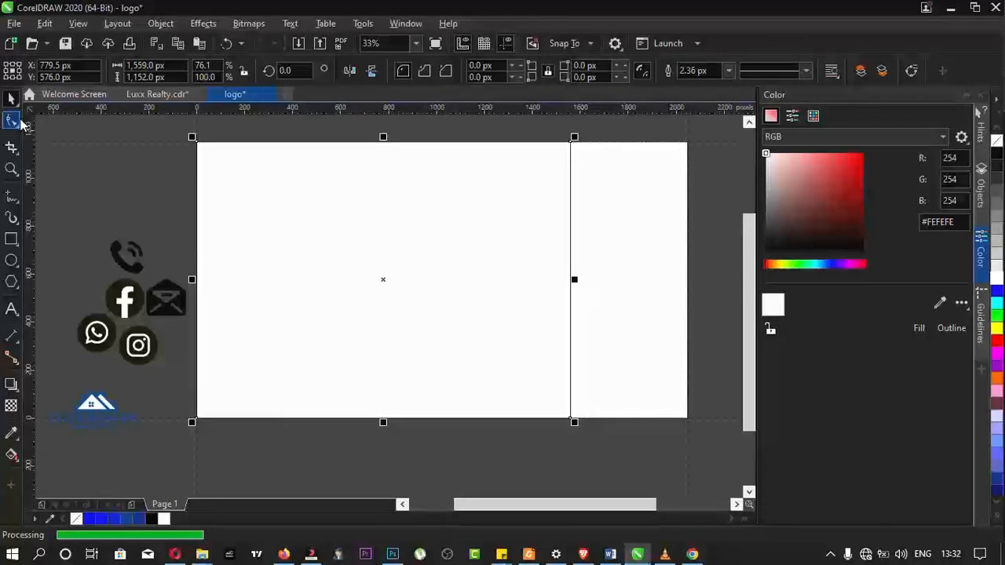
Step: Add a node mid-way on the top edge and delete the top-right corner node to slant the edge
left_click(16, 122)
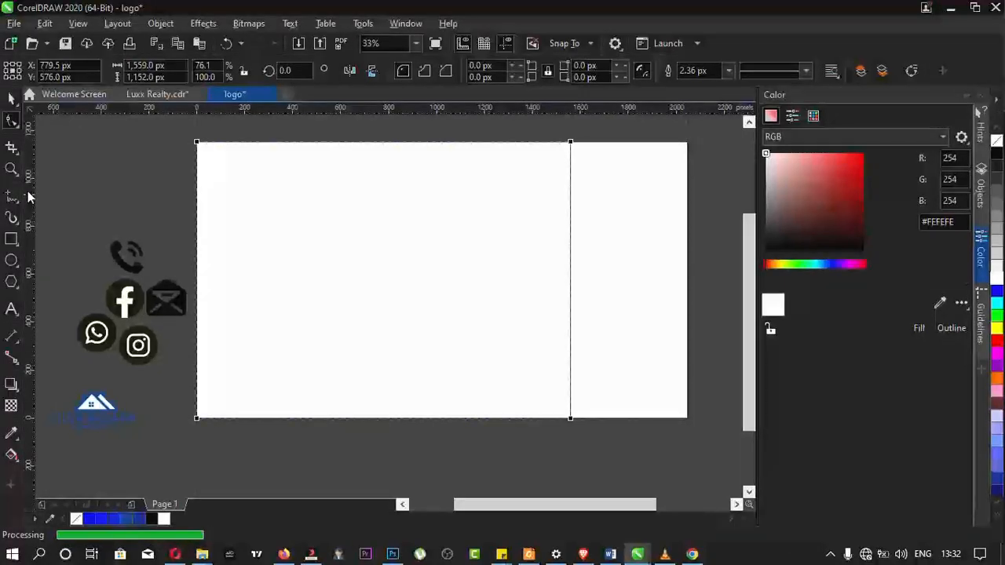
left_click(12, 148)
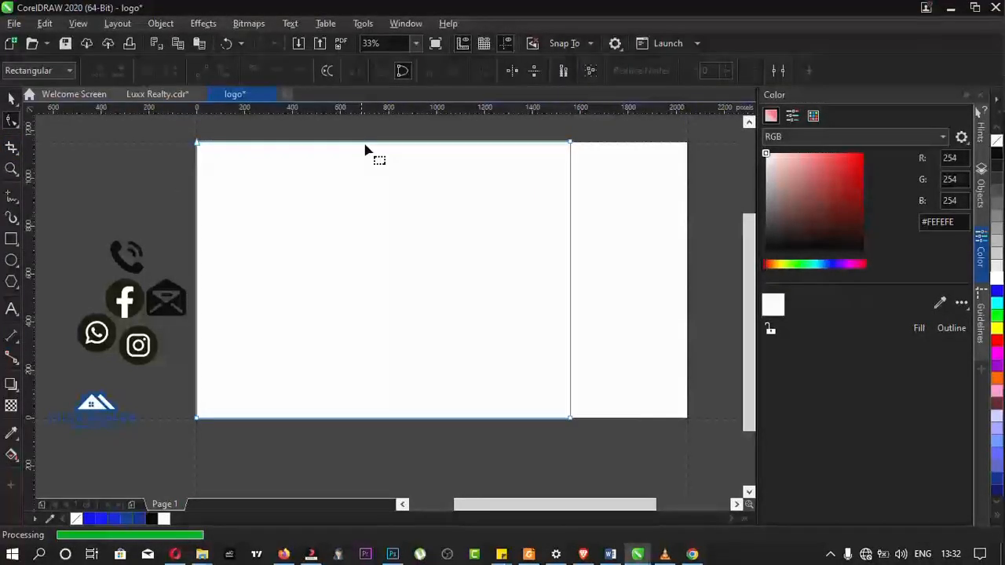
left_click(424, 144)
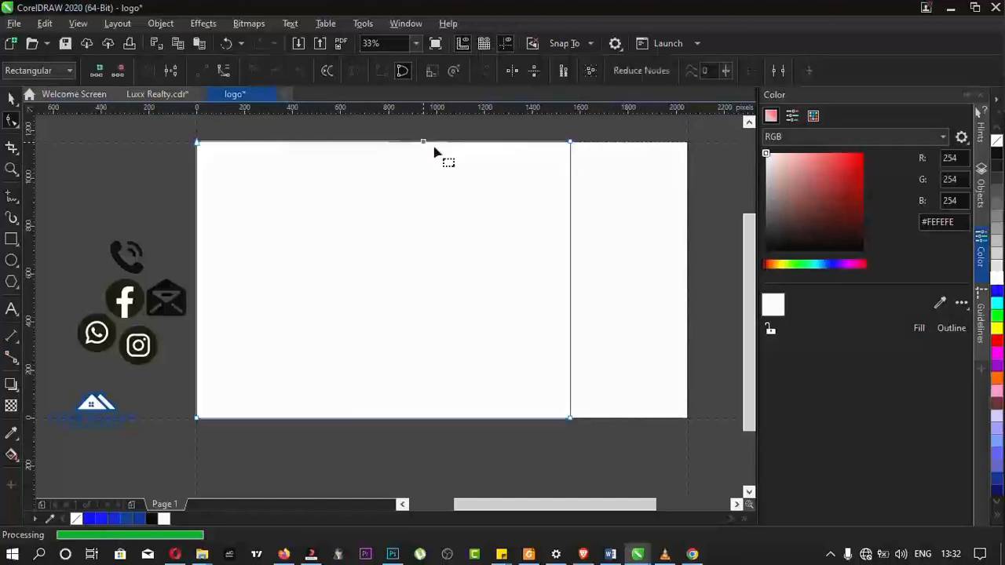
double_click(571, 145)
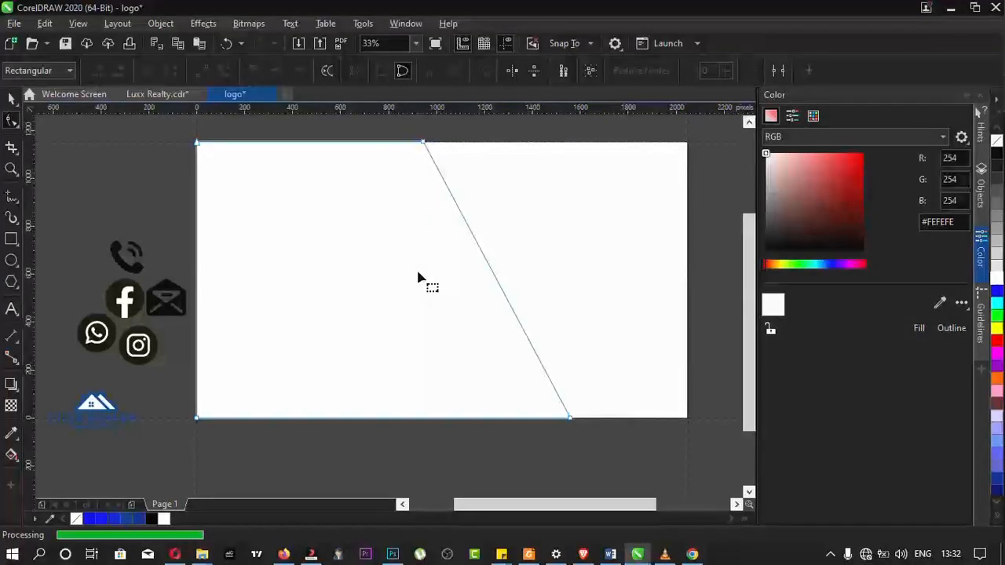
left_click(6, 96)
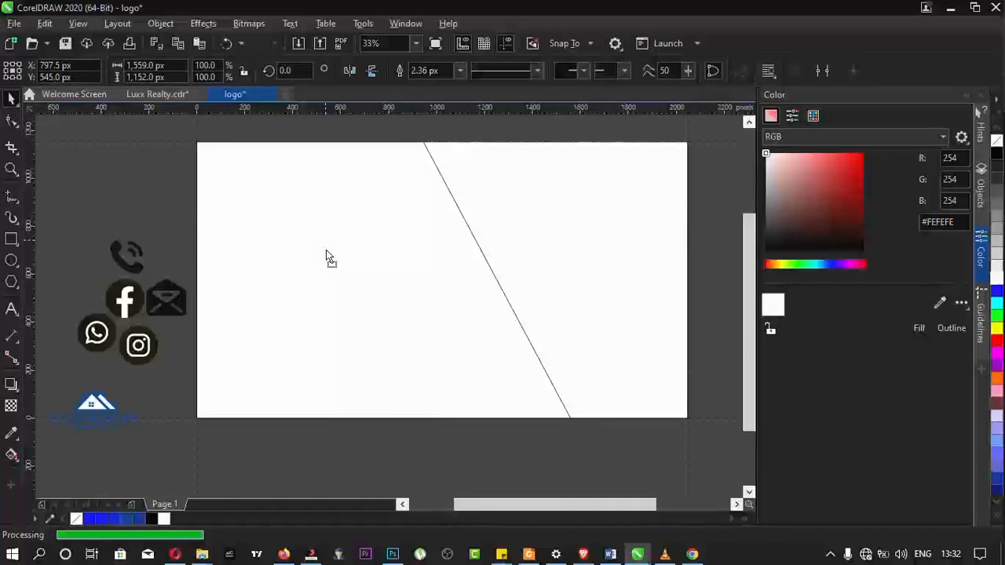
Step: Move the slanted shape below-left of the page, fill it black and enlarge it to 129.7%
left_click_drag(326, 257, 144, 481)
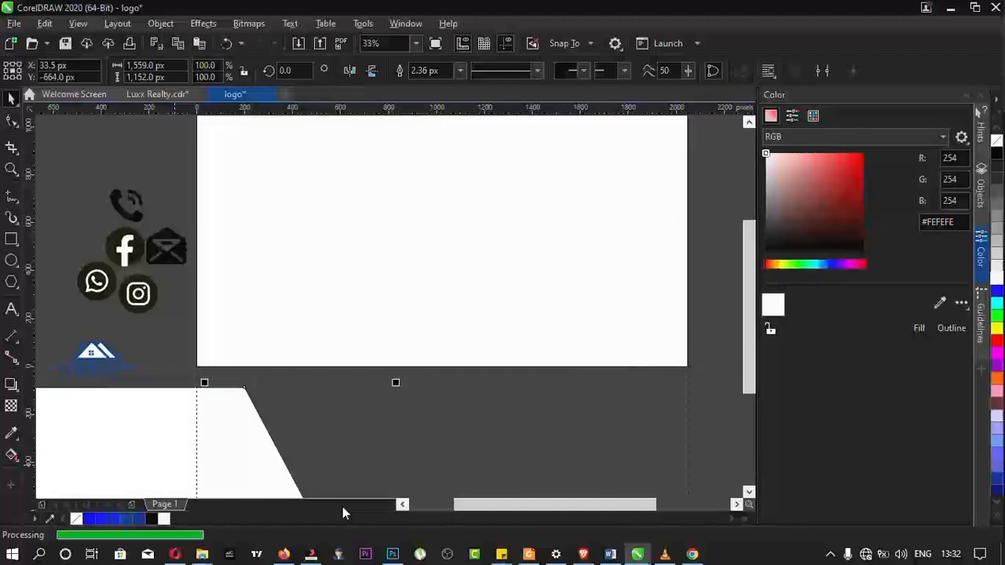
left_click(151, 518)
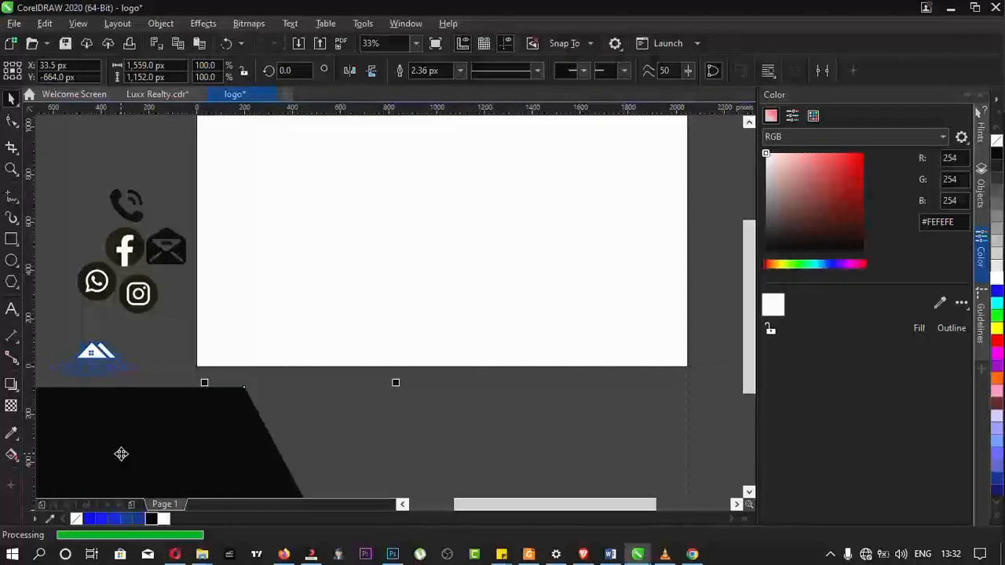
left_click_drag(121, 454, 120, 417)
left_click(284, 464)
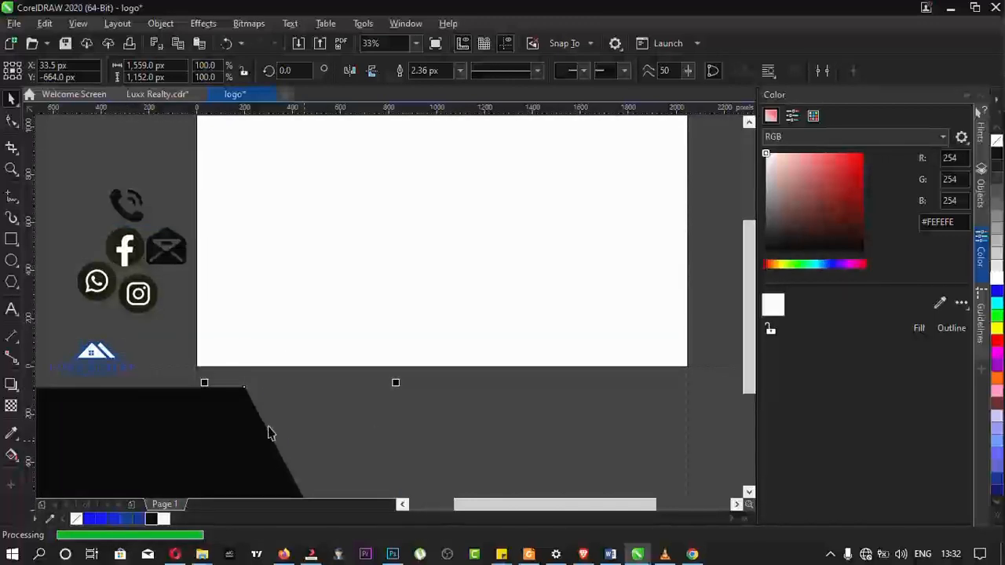
left_click(267, 429)
left_click(219, 441)
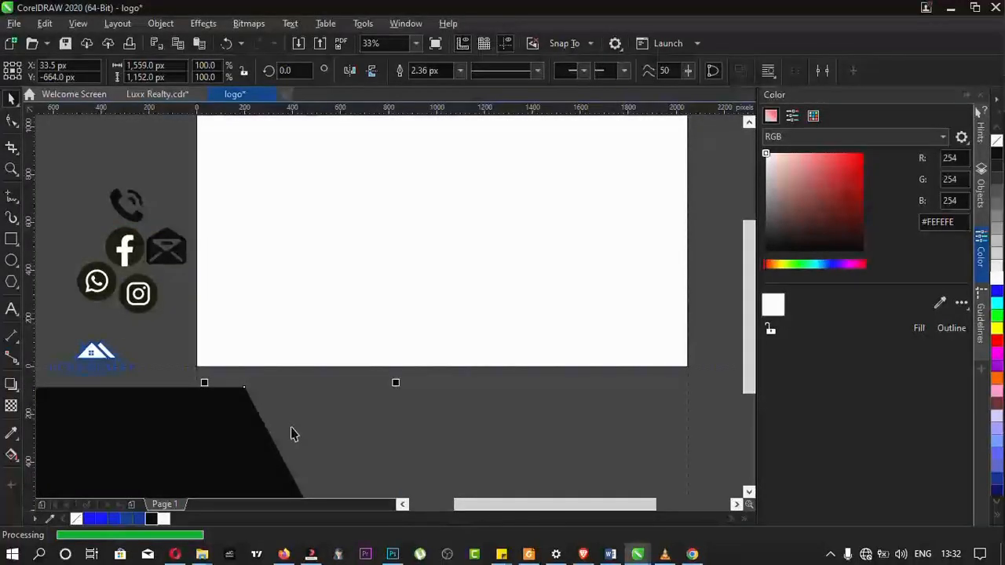
left_click_drag(397, 385, 396, 388)
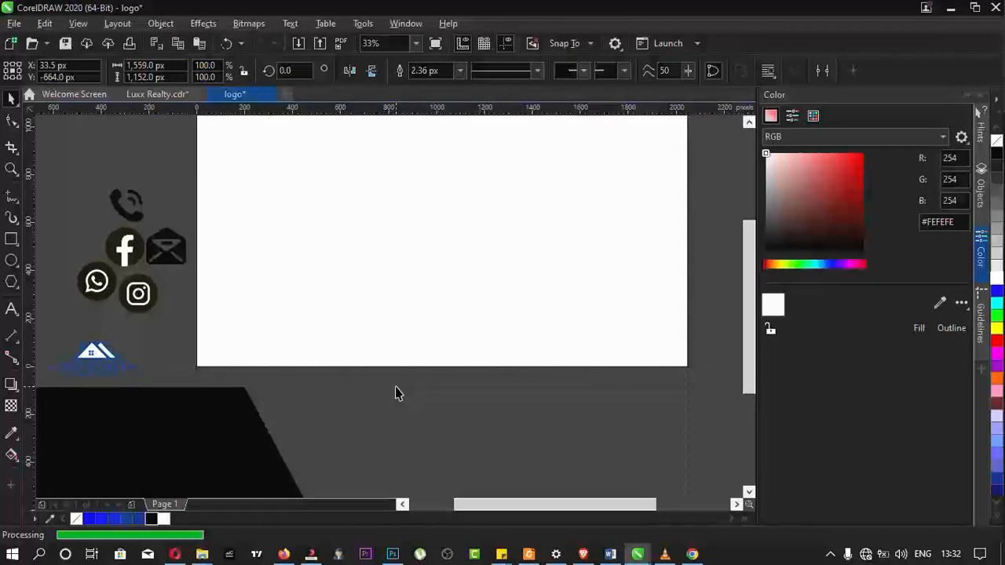
left_click(246, 426)
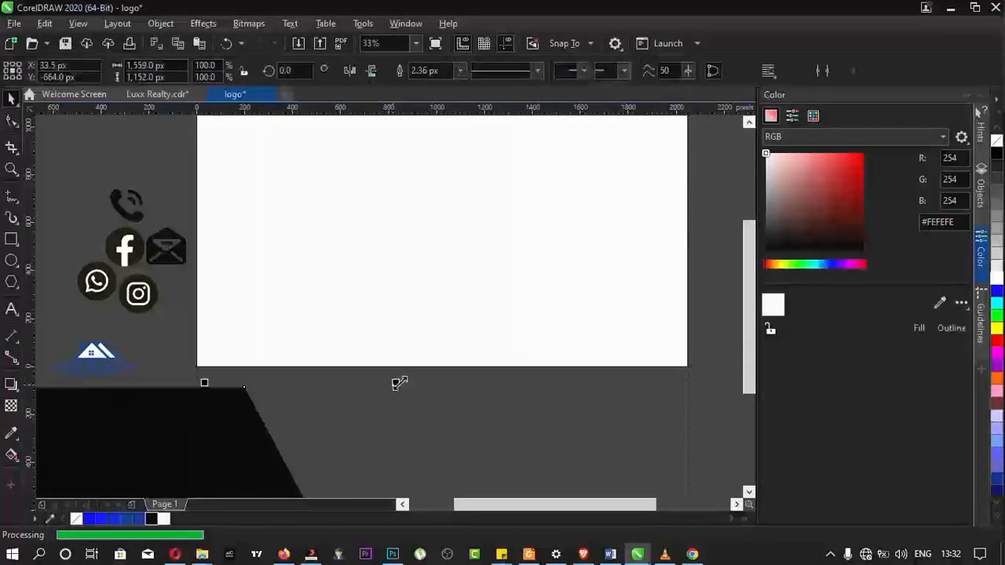
left_click_drag(399, 383, 662, 302)
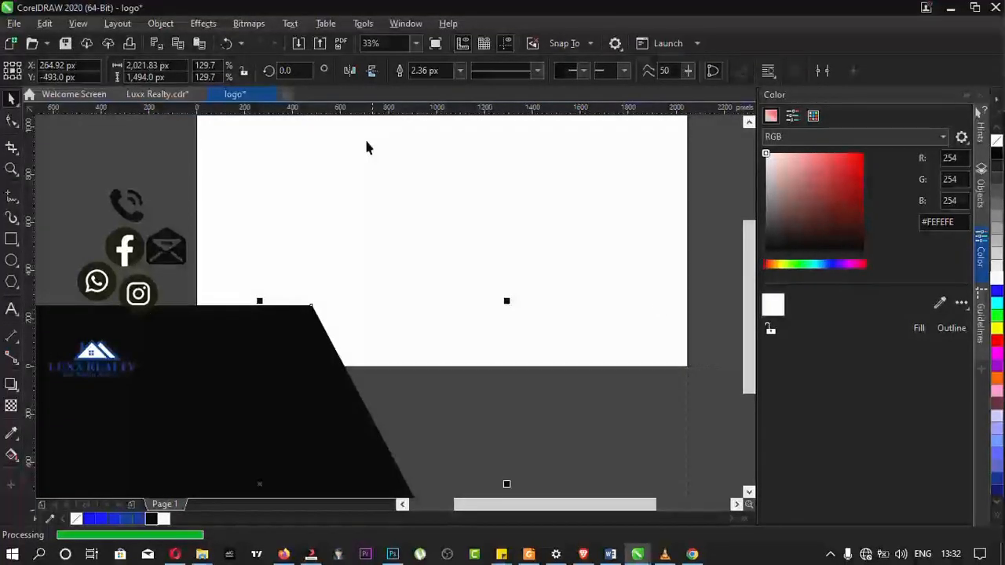
Step: Zoom out to the whole page and move the five contact icons up and left, out of the way
left_click(12, 169)
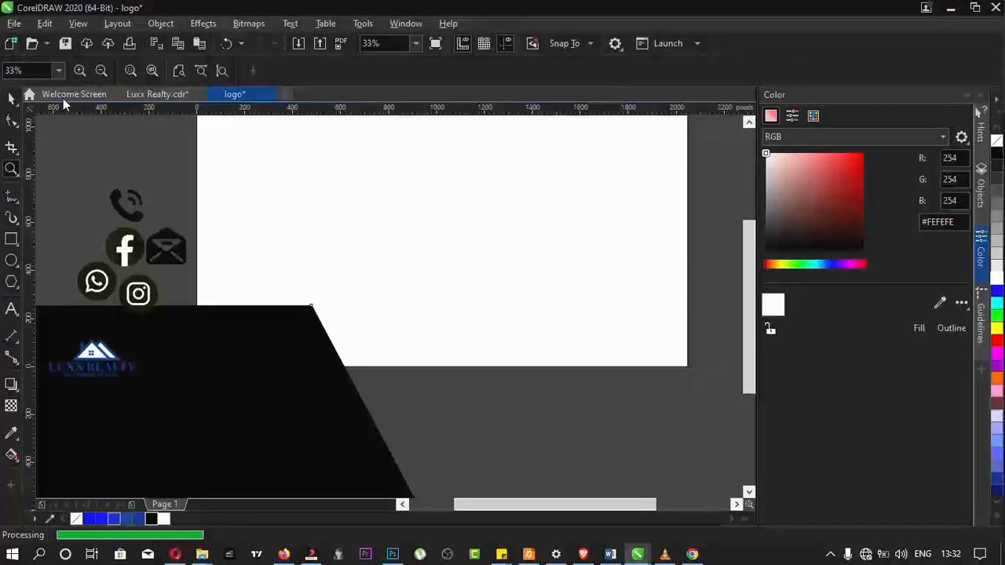
left_click(102, 71)
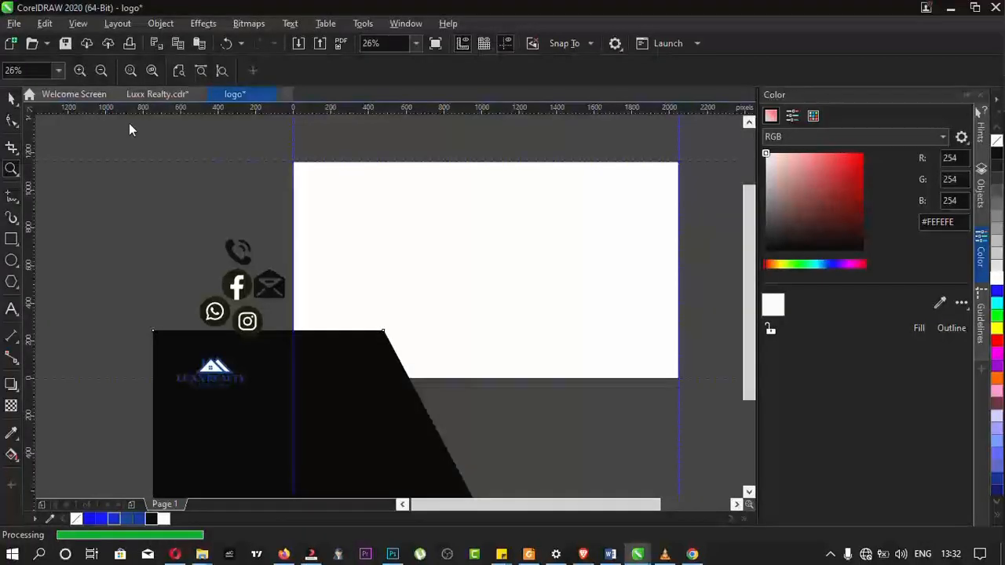
key("space")
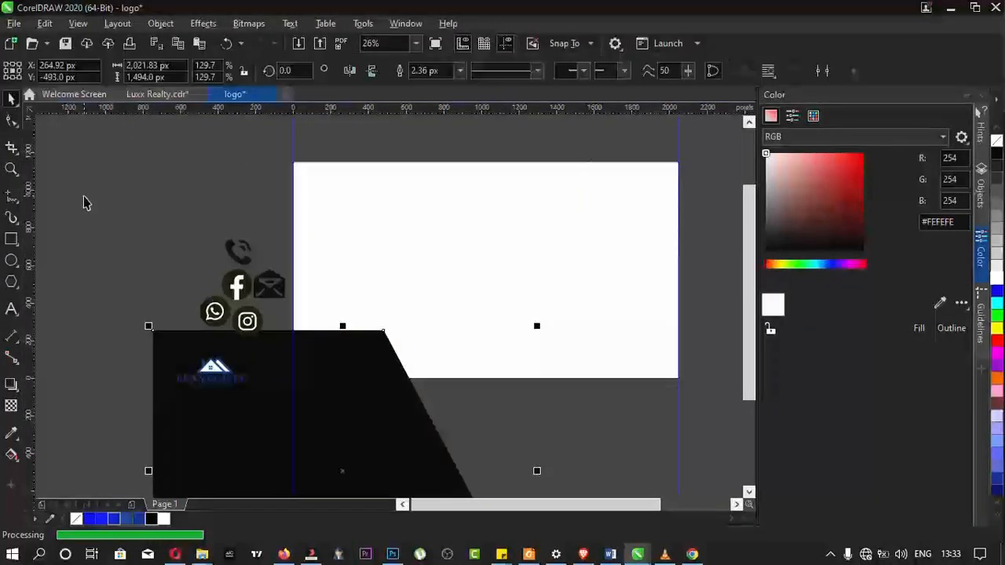
left_click_drag(85, 201, 296, 346)
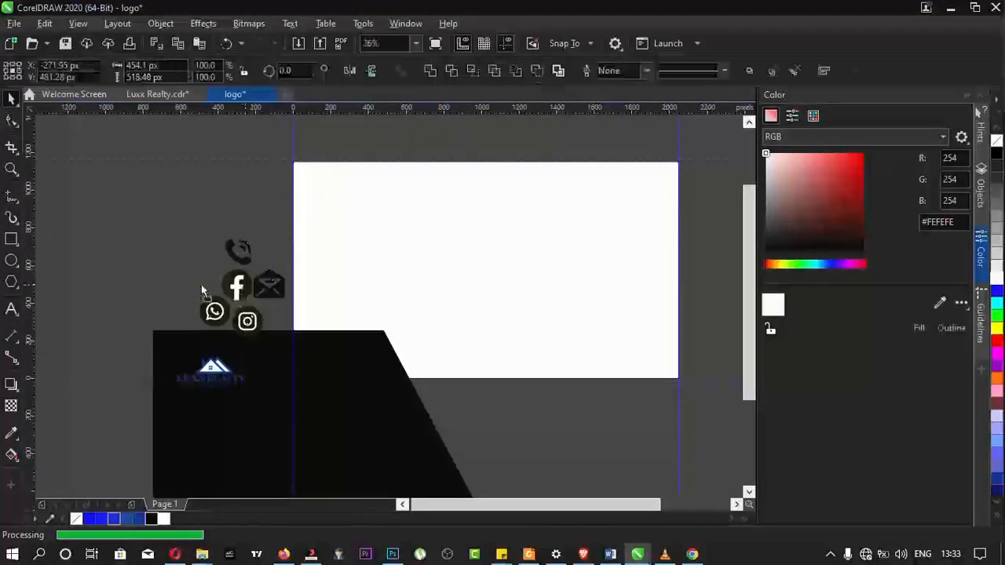
left_click_drag(202, 292, 69, 238)
left_click(268, 439)
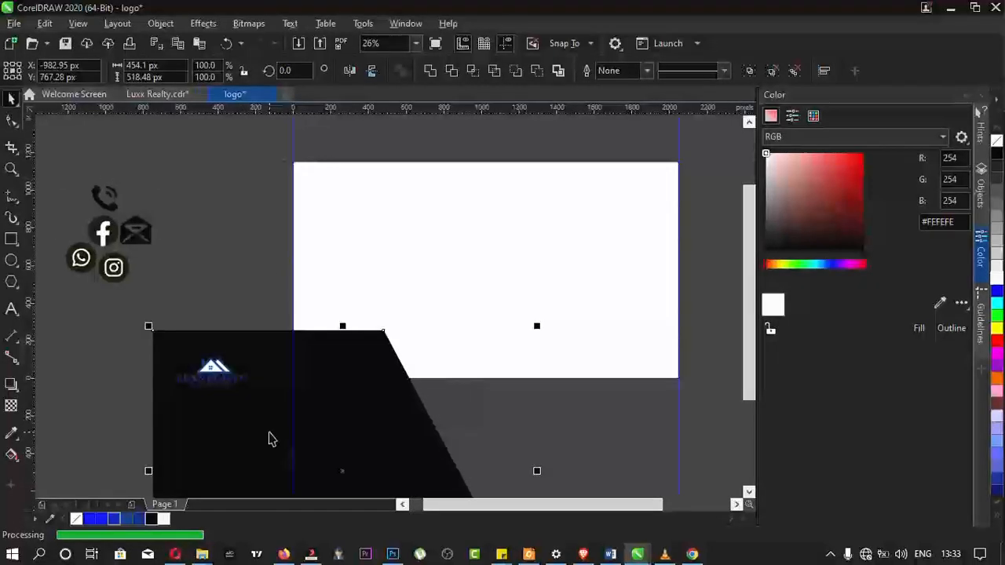
left_click(350, 236)
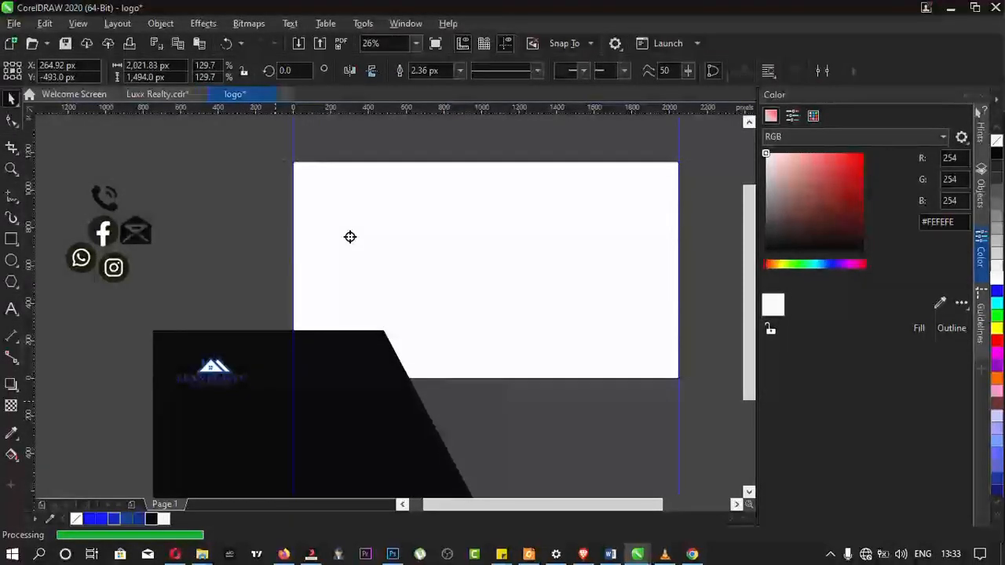
Step: PowerClip the black shape inside the white page rectangle and open its contents for editing
left_click_drag(350, 236, 382, 238)
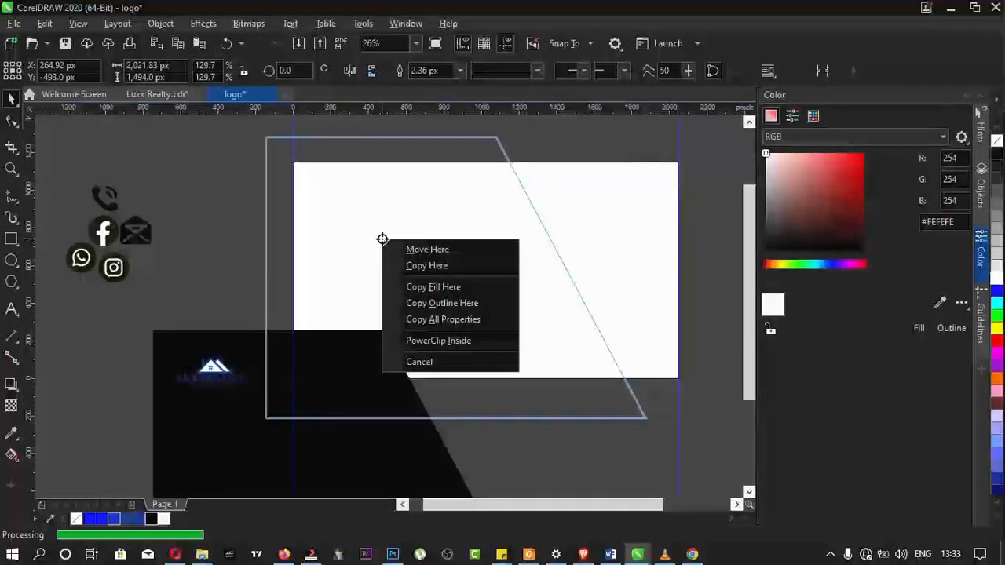
left_click(438, 340)
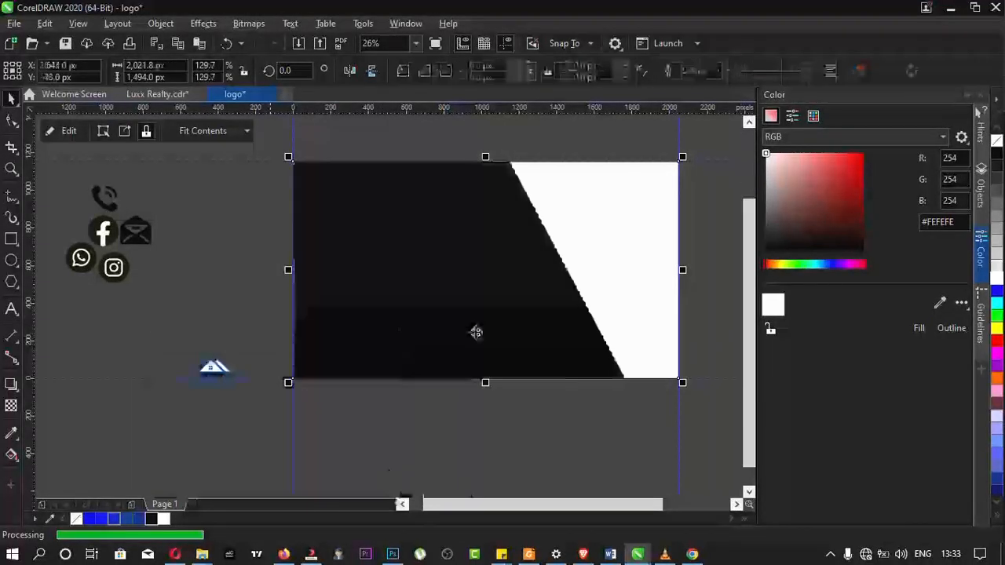
right_click(476, 332)
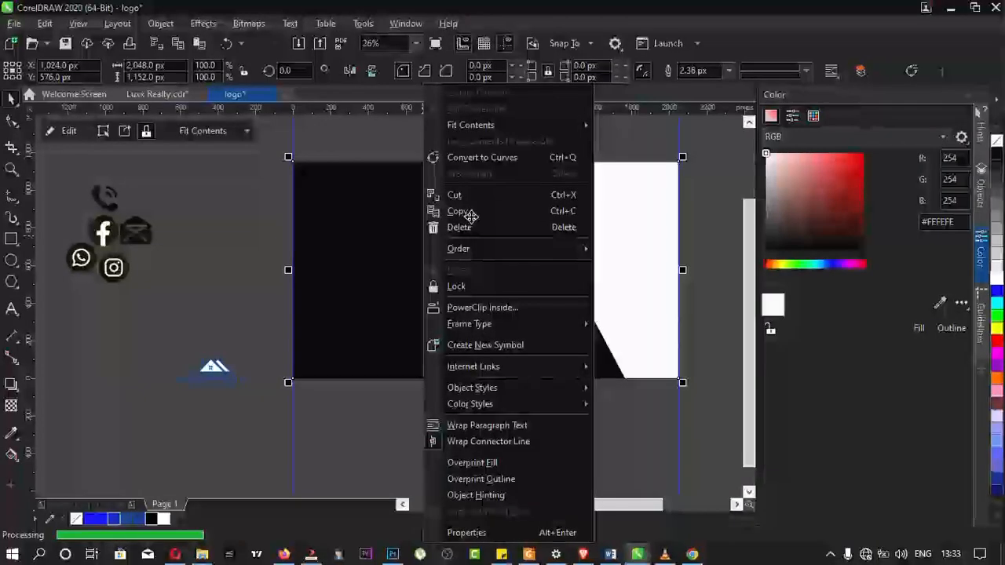
left_click(483, 93)
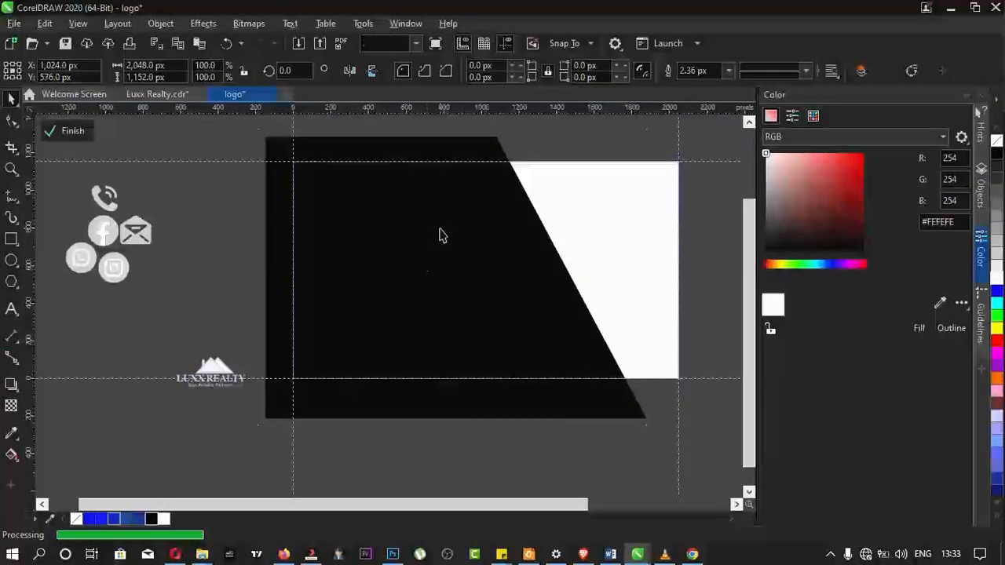
Step: Nudge the black shape a few steps right inside the frame and finish editing the PowerClip
left_click(426, 264)
left_click_drag(414, 264, 407, 264)
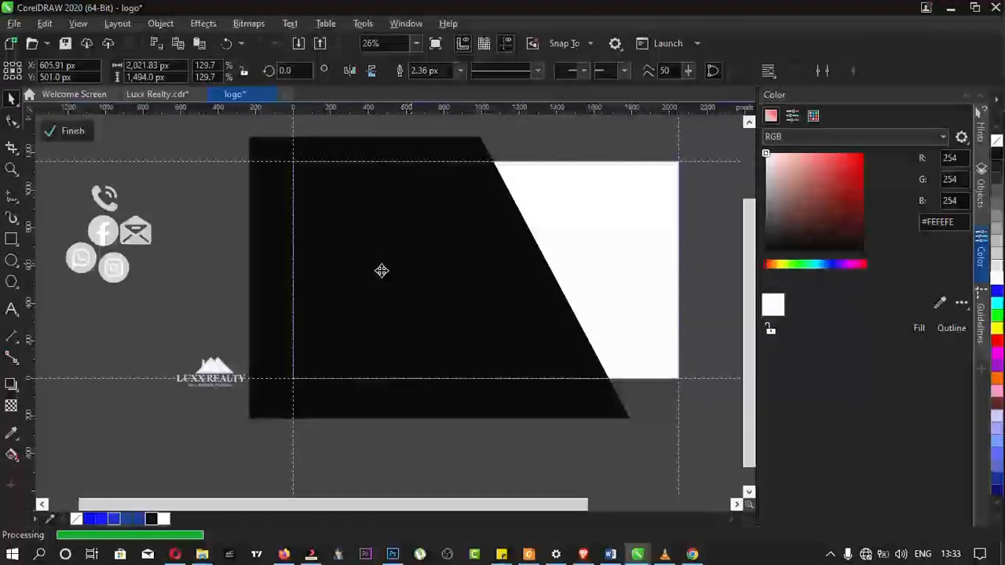
key("Right")
key("Right")
key("Right")
key("Right")
key("Right")
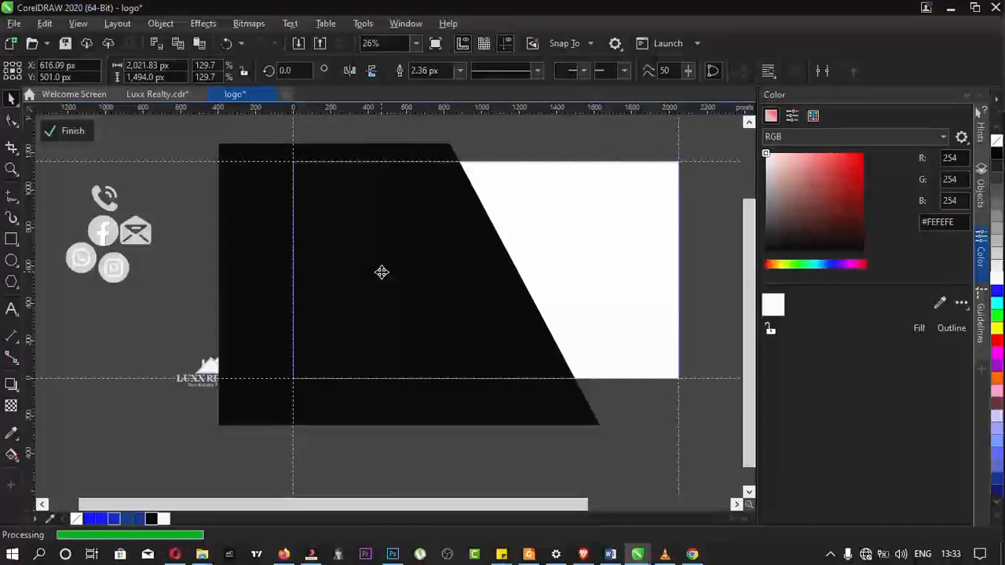
key("Right")
key("Right")
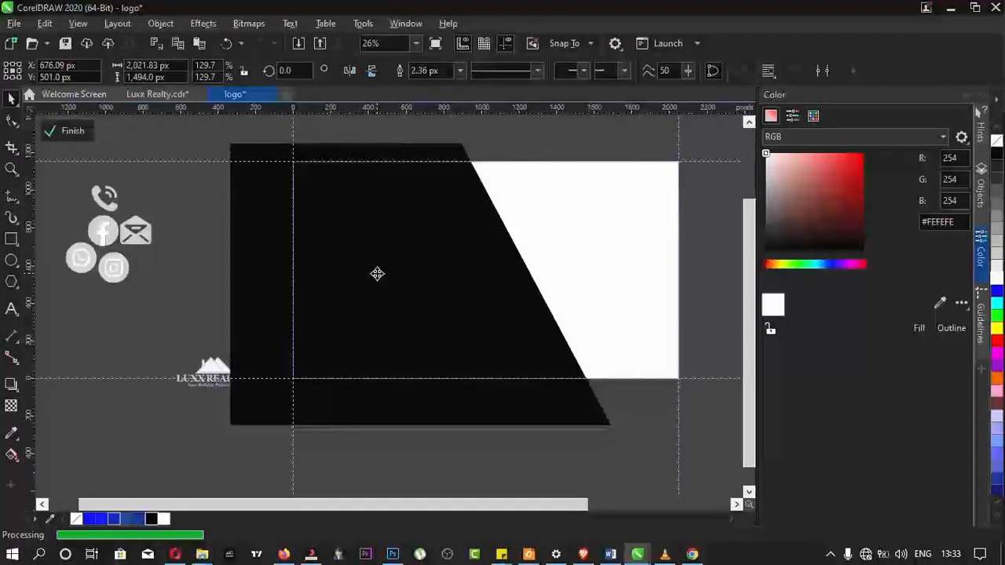
key("Right")
right_click(377, 273)
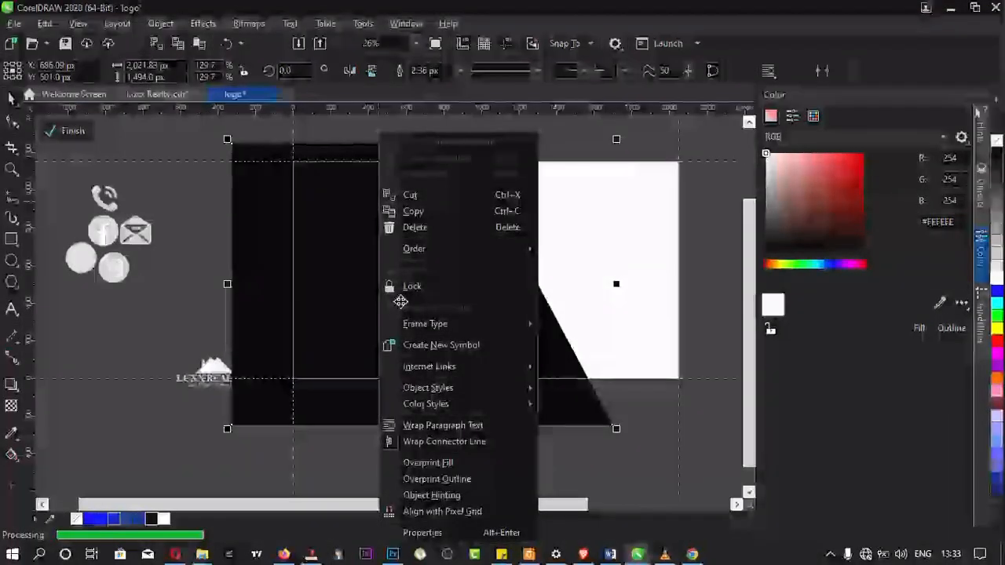
left_click(408, 307)
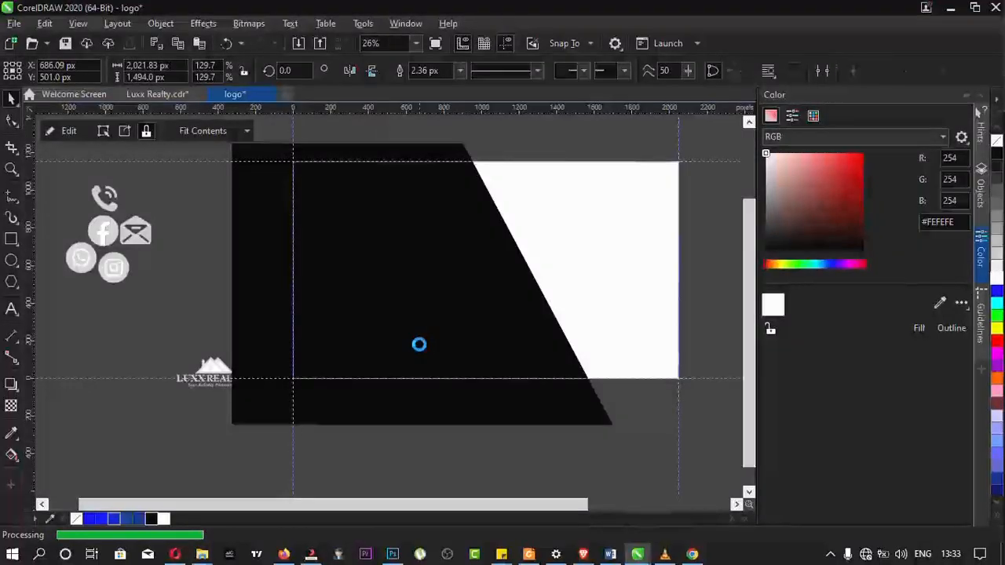
Step: Re-enter the PowerClip contents, fine-tune the black shape horizontally, and finish editing
right_click(440, 289)
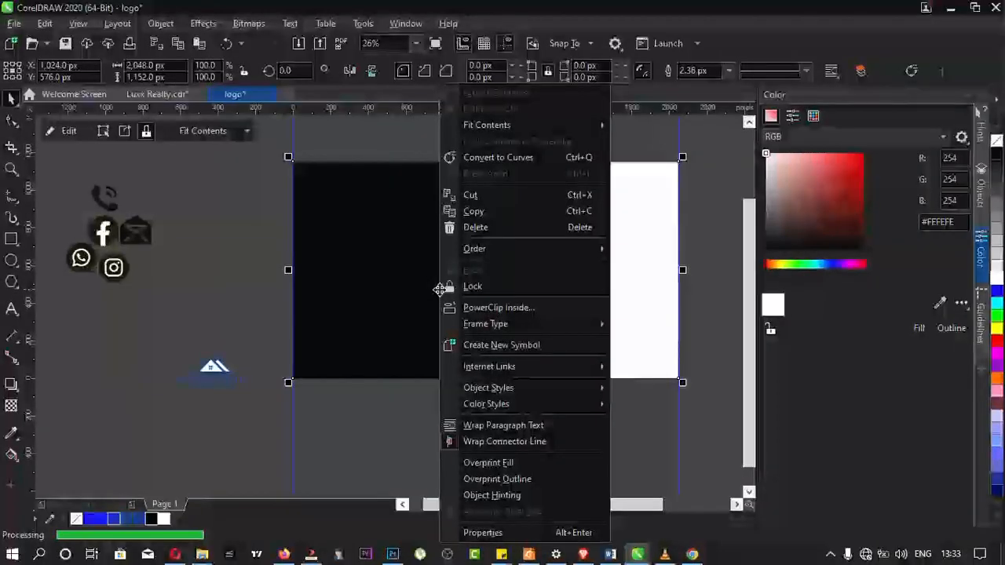
left_click(488, 93)
left_click_drag(444, 298, 445, 298)
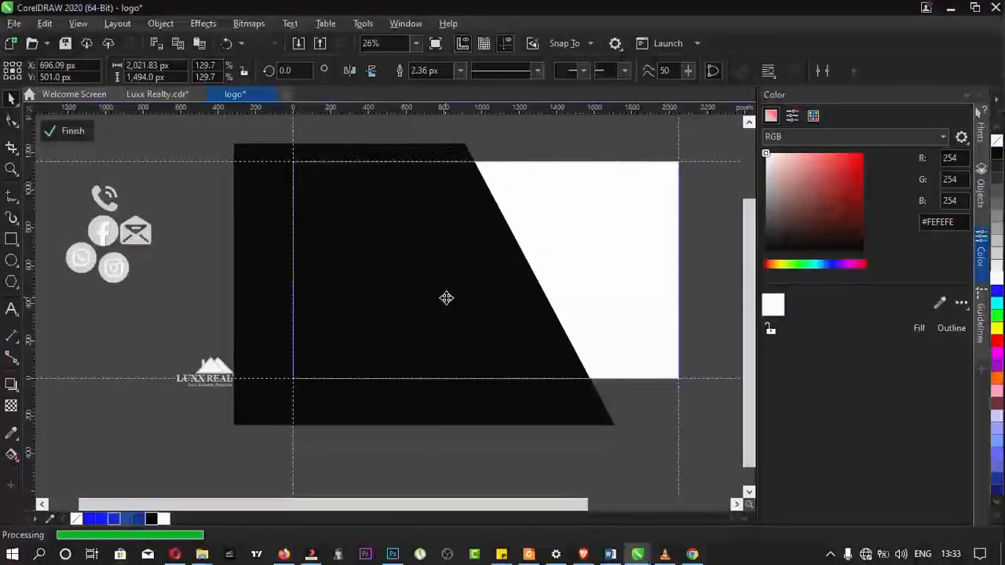
key("Right")
key("Right")
key("Right")
key("Right")
key("Right")
key("Right")
key("Right")
key("Right")
key("Right")
key("Right")
key("Left")
key("Left")
key("Left")
key("Left")
key("Left")
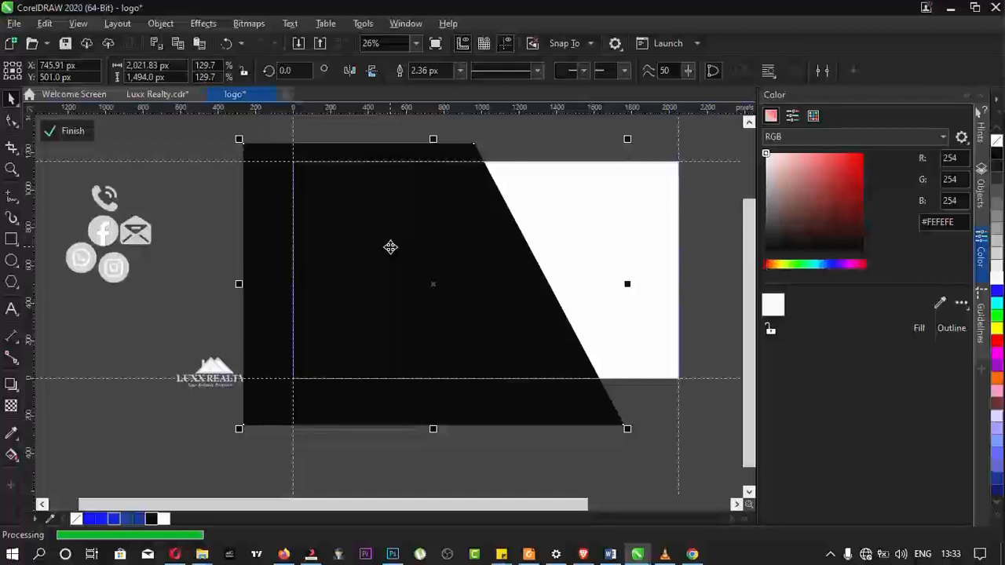
right_click(390, 247)
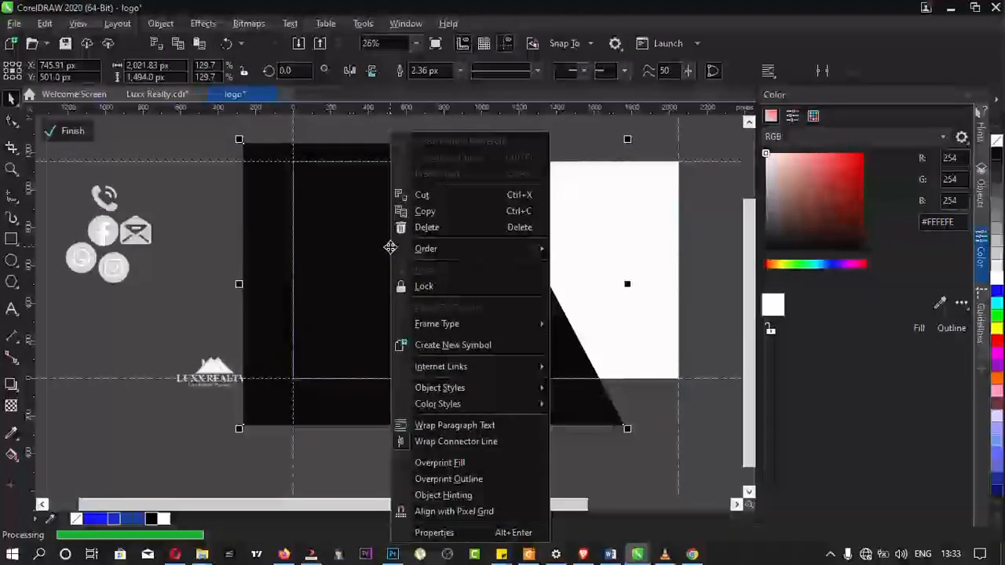
left_click(252, 222)
right_click(404, 253)
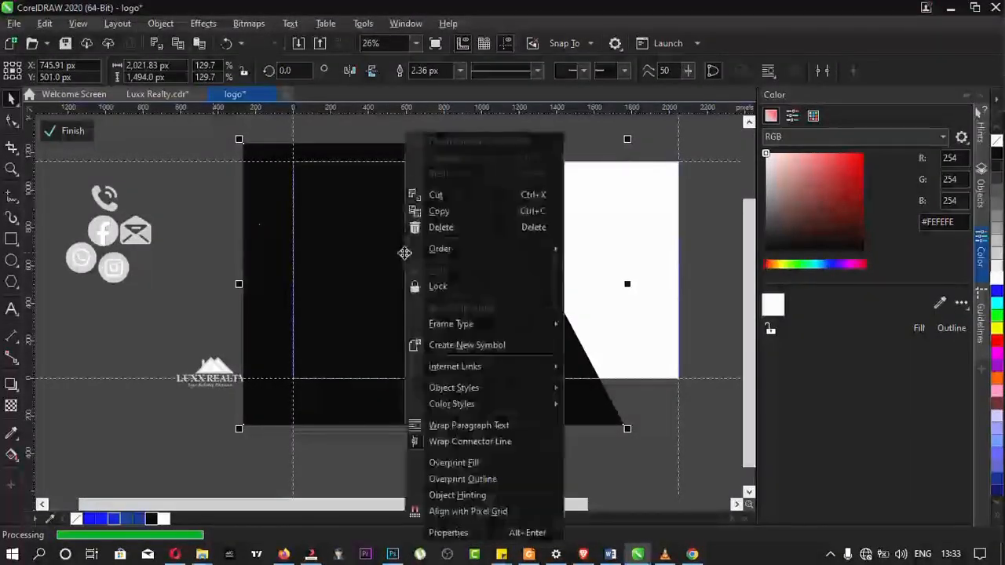
left_click(451, 257)
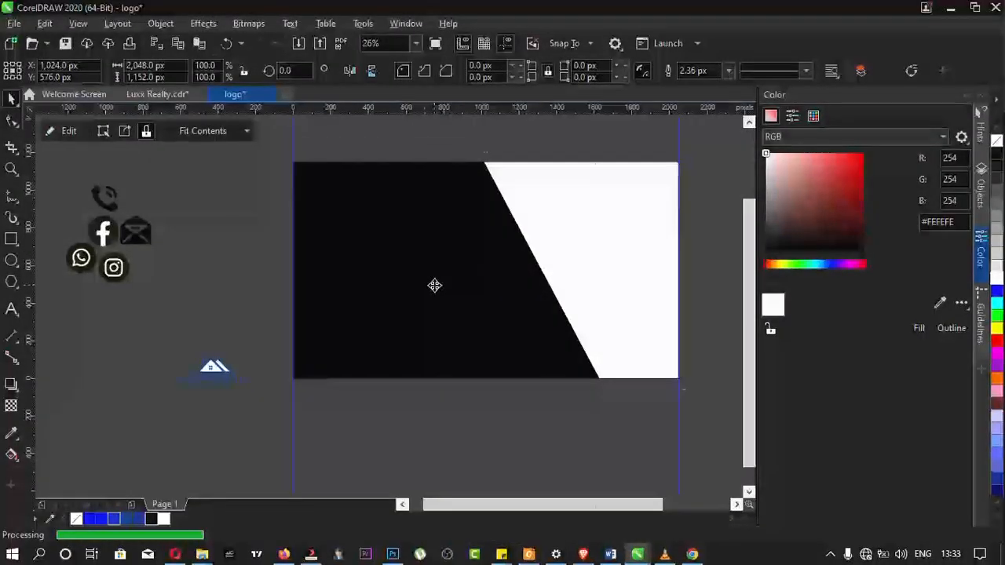
Step: Edit the PowerClip again, reposition the black shape, change its stacking order and give it a blue outline
right_click(425, 263)
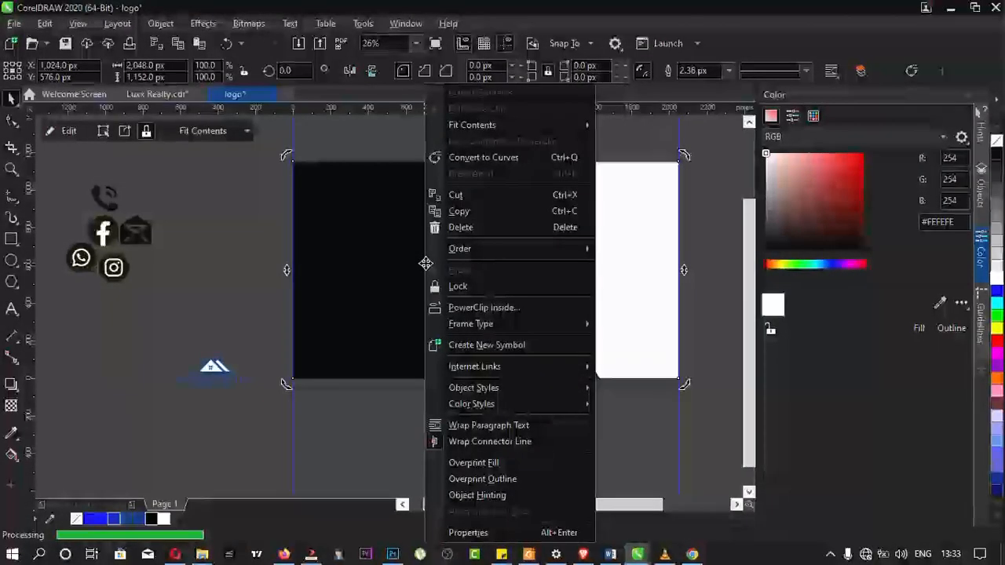
left_click(472, 108)
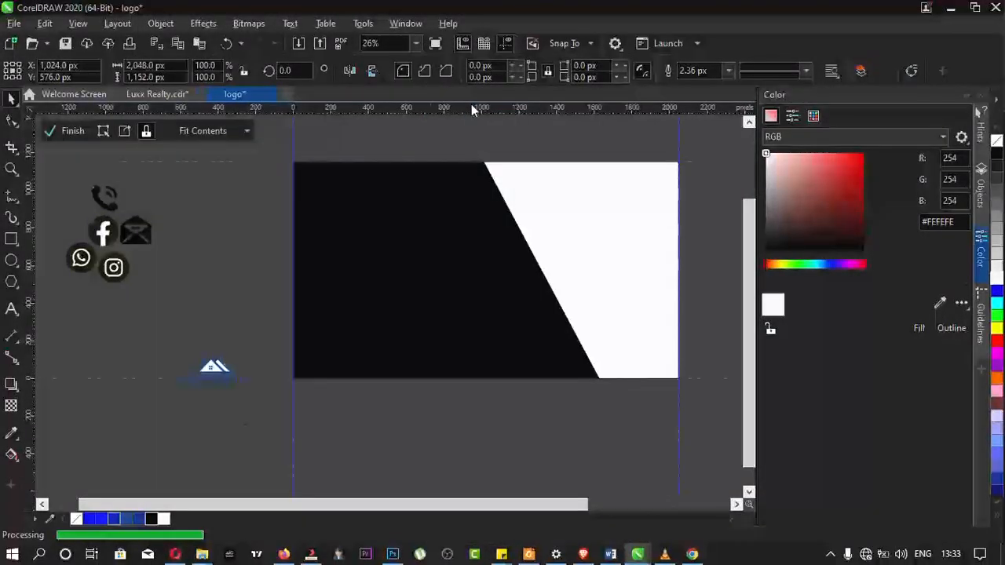
left_click(382, 289)
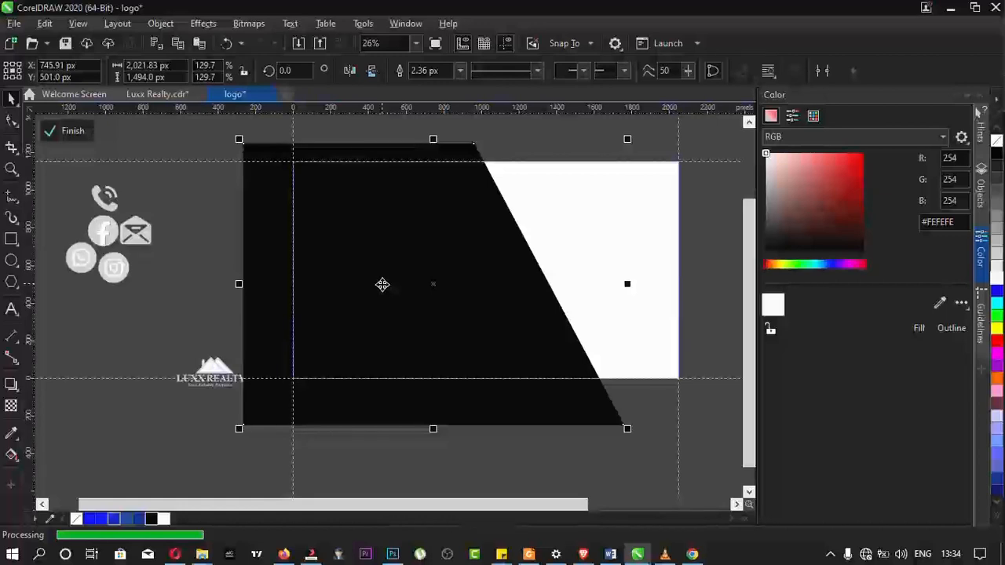
left_click_drag(382, 285, 323, 324)
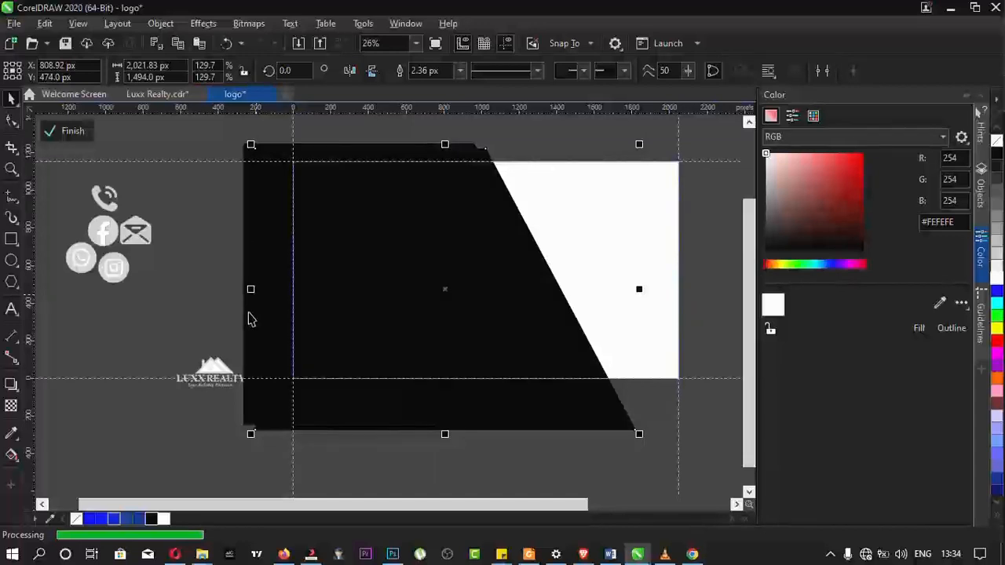
left_click(249, 400)
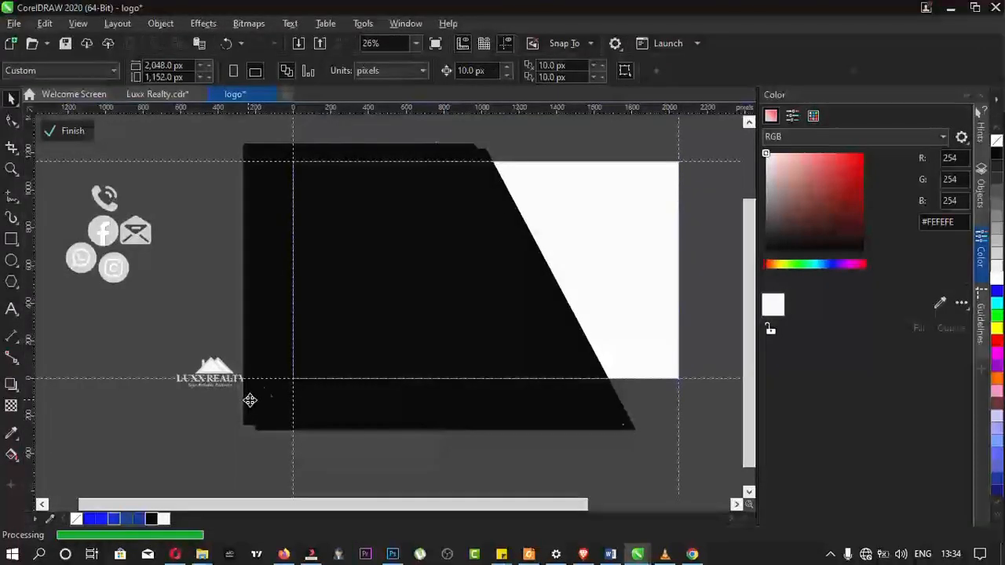
left_click(250, 400)
left_click(163, 25)
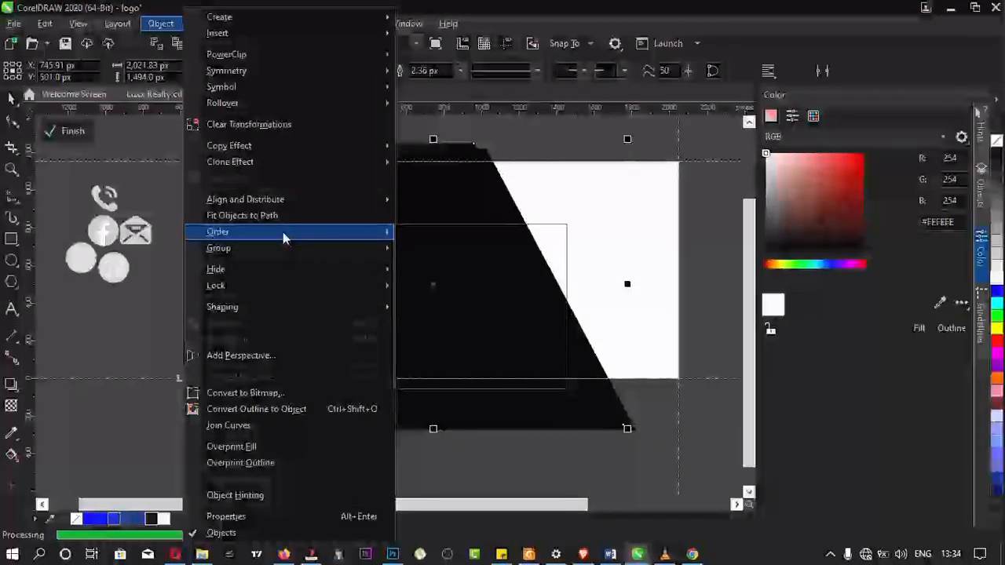
left_click(437, 304)
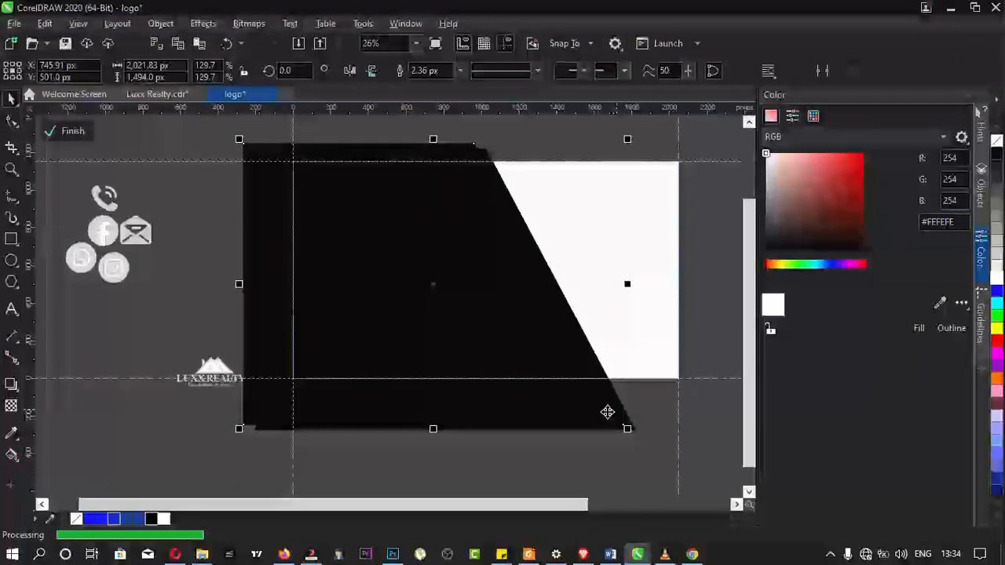
left_click_drag(606, 413, 623, 408)
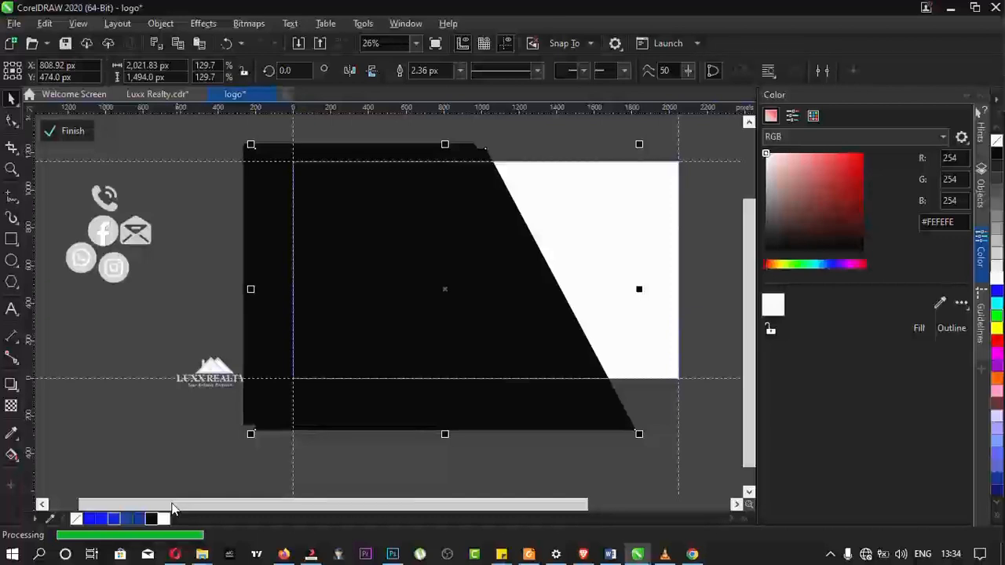
right_click(129, 520)
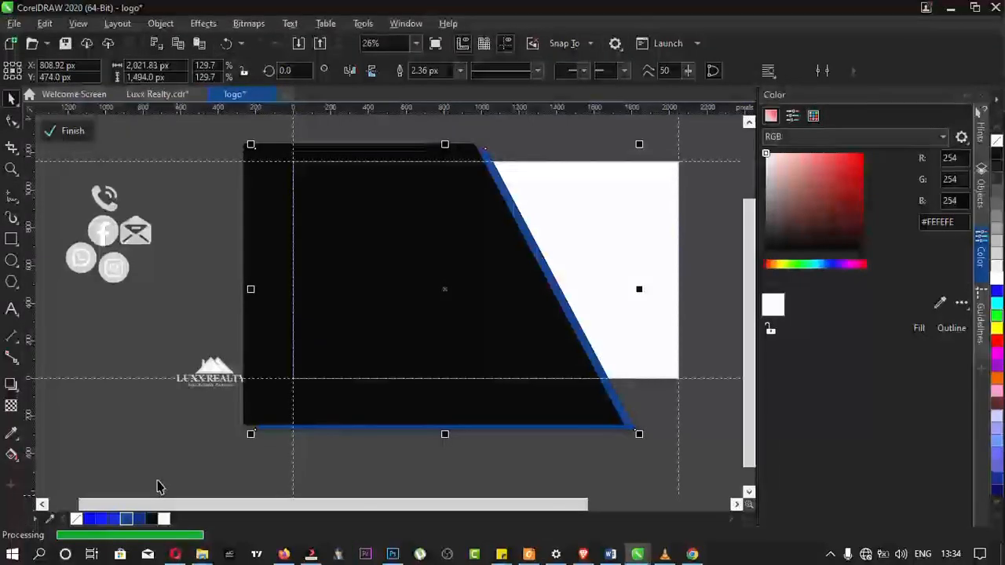
Step: Nudge the blue-outlined shape, remove the top black trapezoid's outline, and finish PowerClip editing
key("Left")
key("Left")
key("Left")
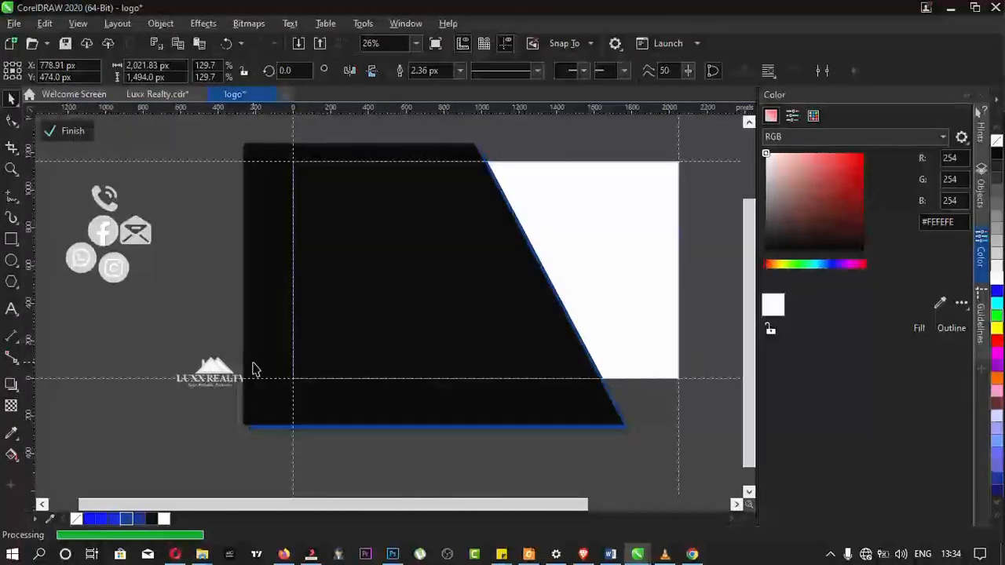
key("Right")
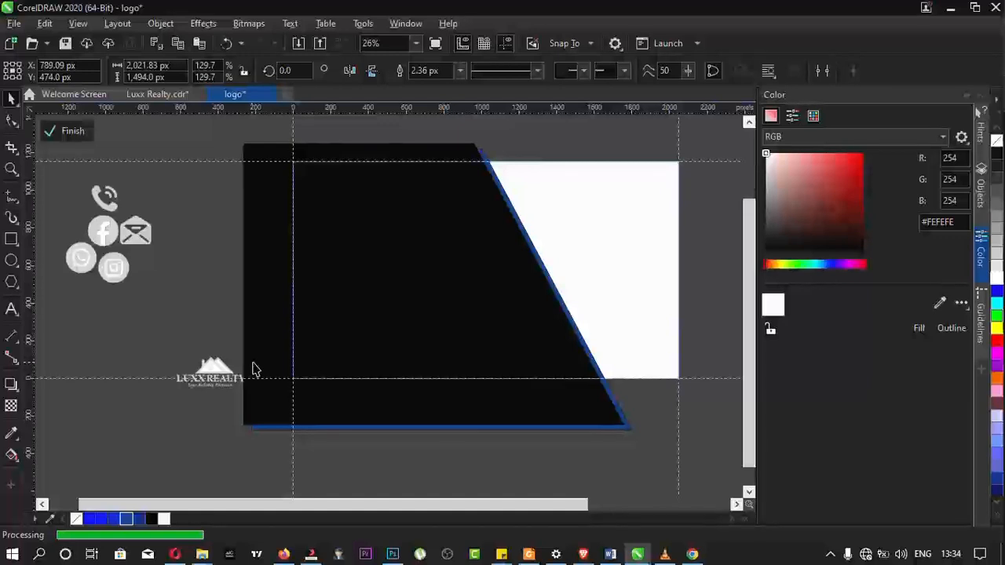
left_click_drag(235, 445, 267, 320)
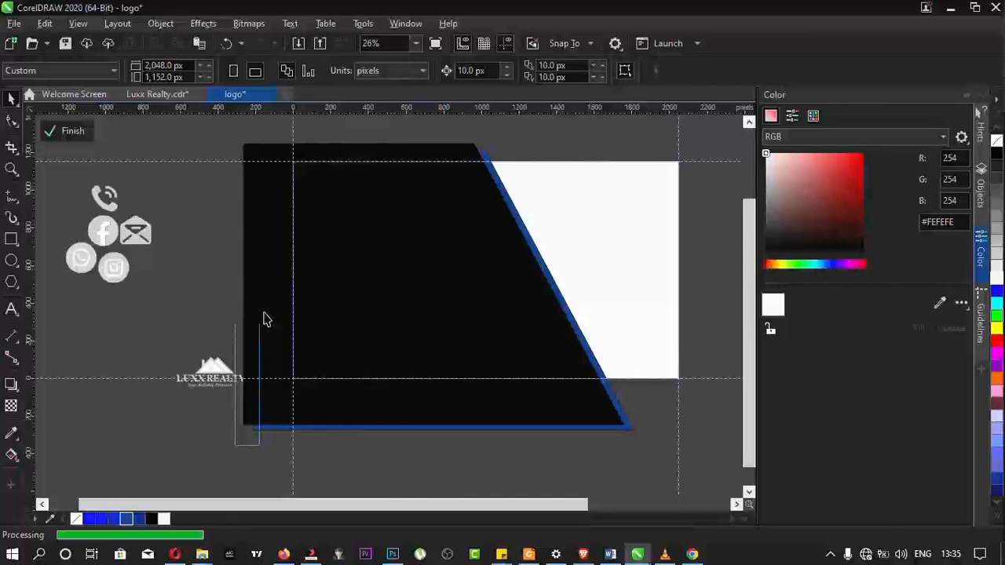
left_click_drag(263, 319, 660, 134)
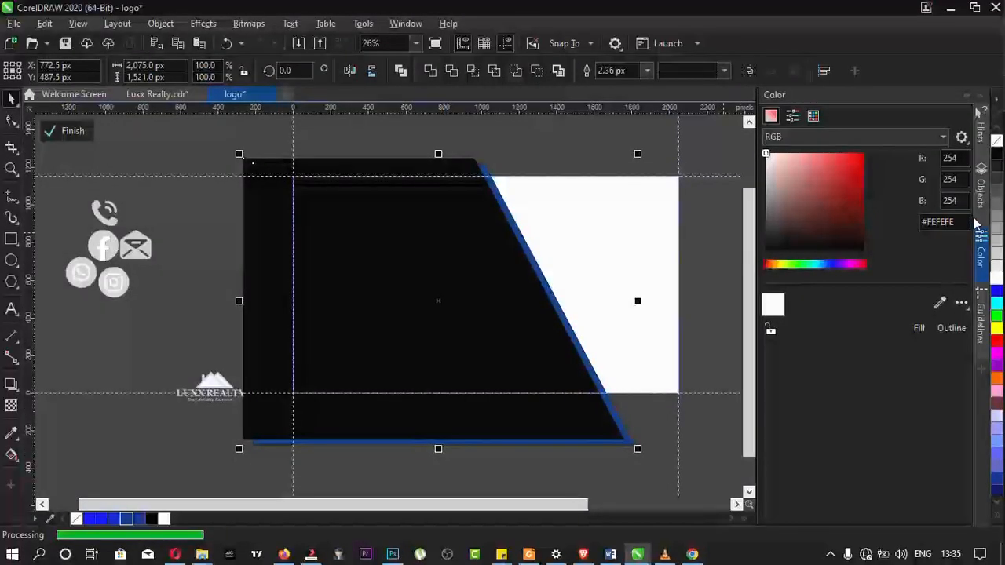
right_click(996, 139)
right_click(460, 274)
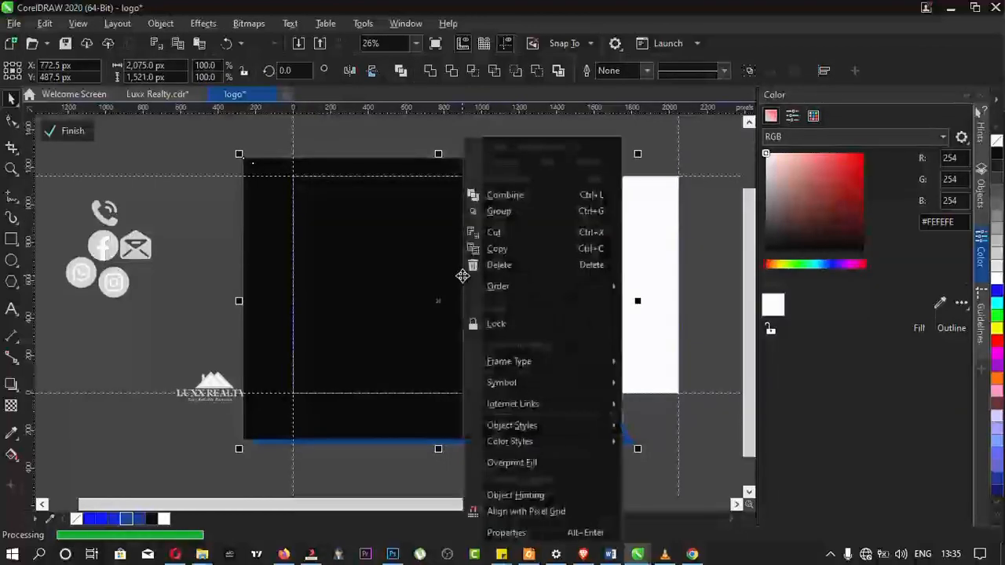
left_click(525, 196)
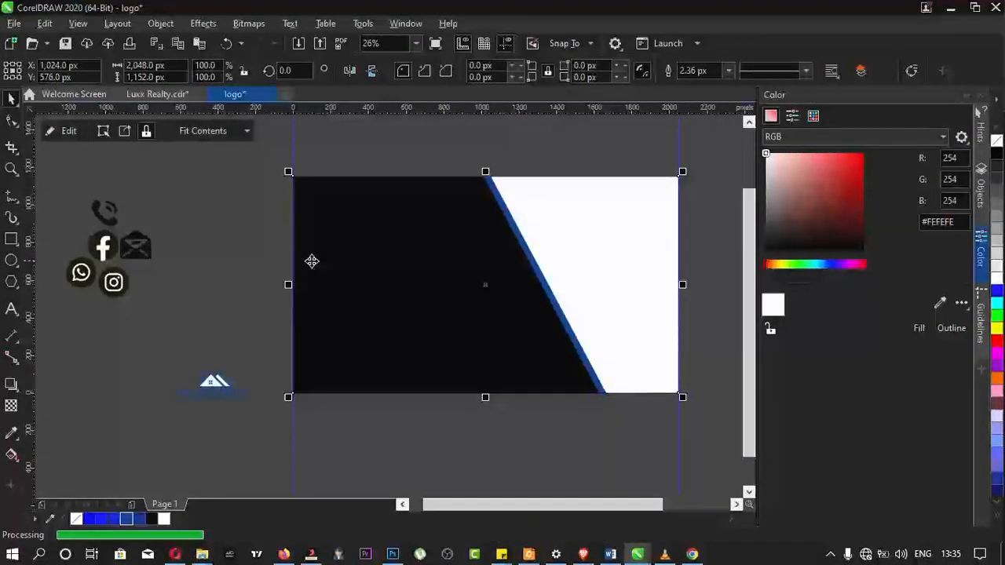
Step: Draw a rectangle over the black area and fill it blue
left_click(46, 340)
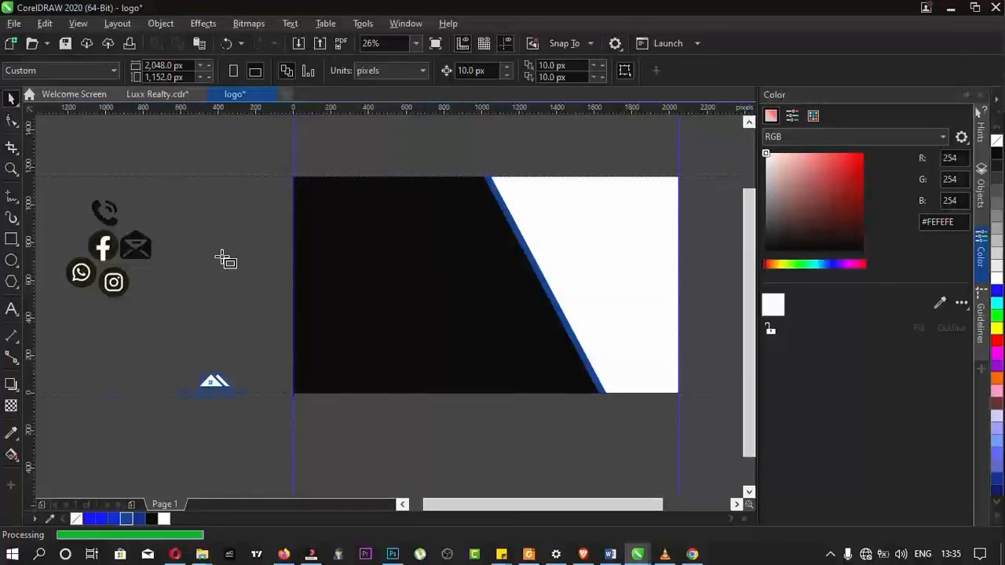
key("F6")
left_click_drag(347, 217, 447, 305)
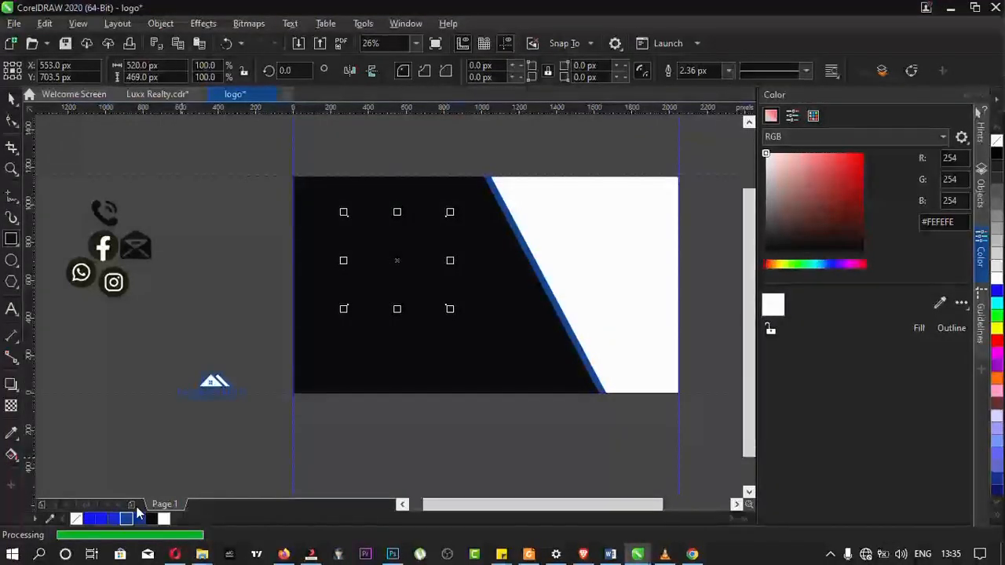
left_click(127, 519)
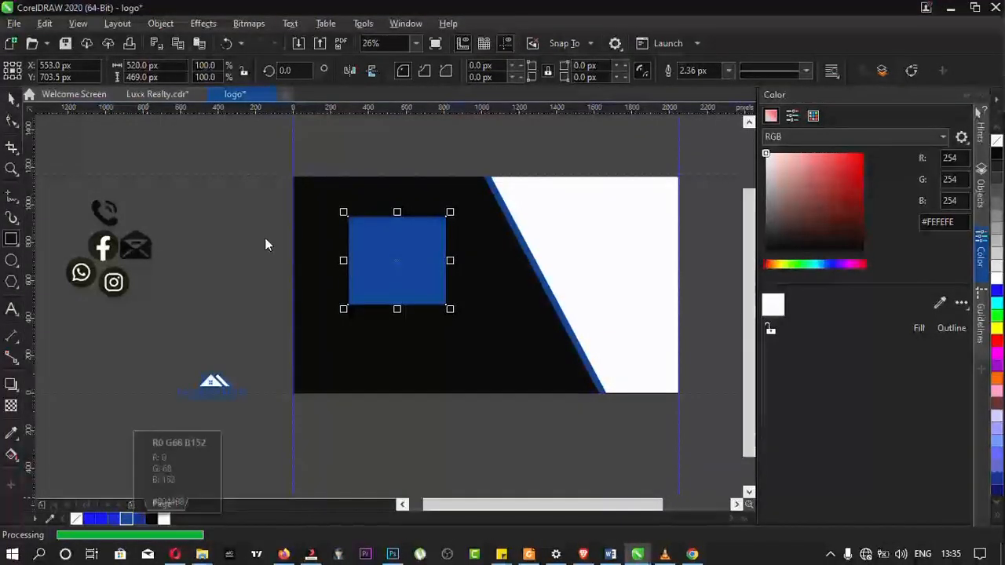
Step: Delete the blue rectangle's two bottom corner nodes to form a triangle and move it to the card's top edge
left_click(11, 123)
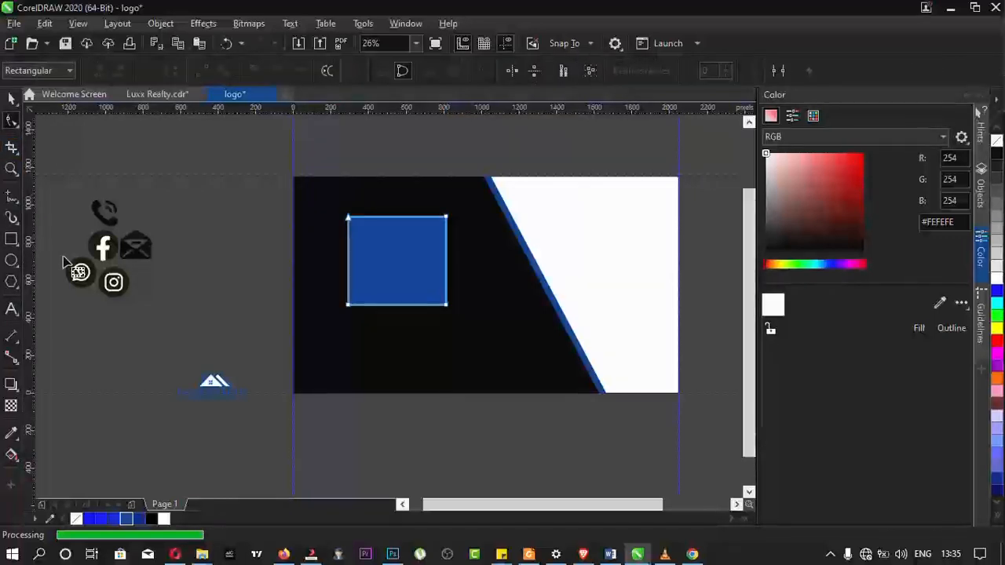
left_click(393, 307)
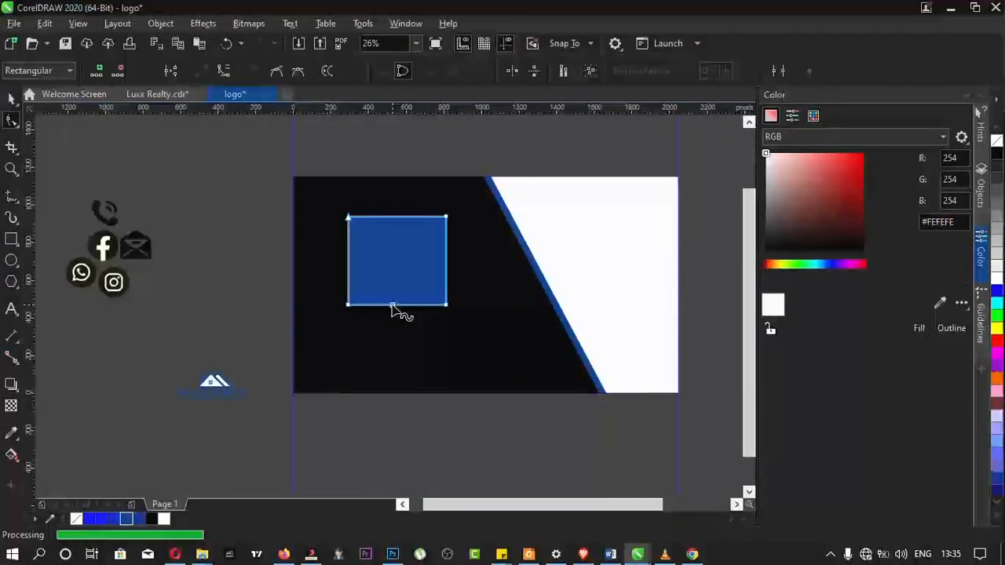
left_click(445, 306)
key("Delete")
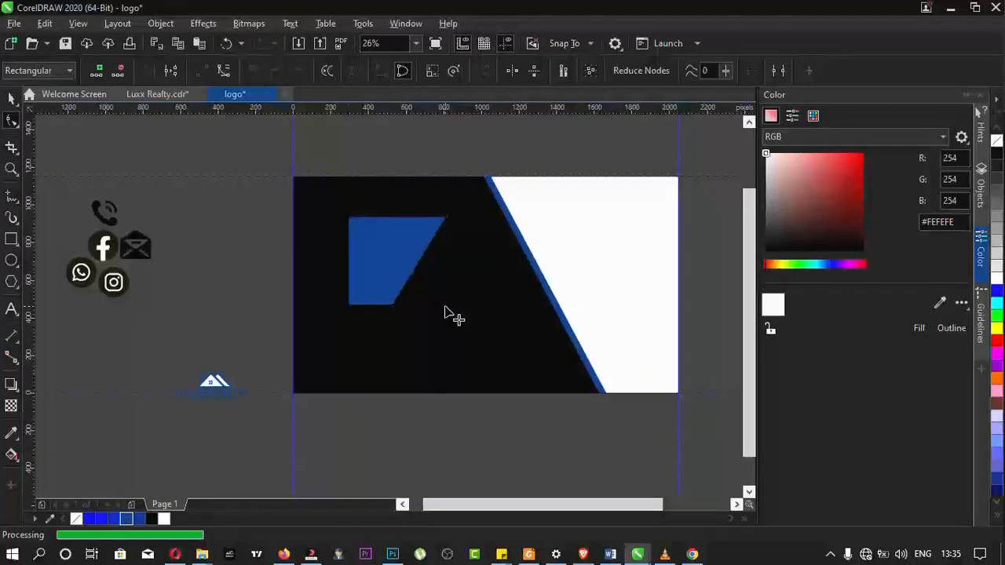
left_click(348, 305)
key("Delete")
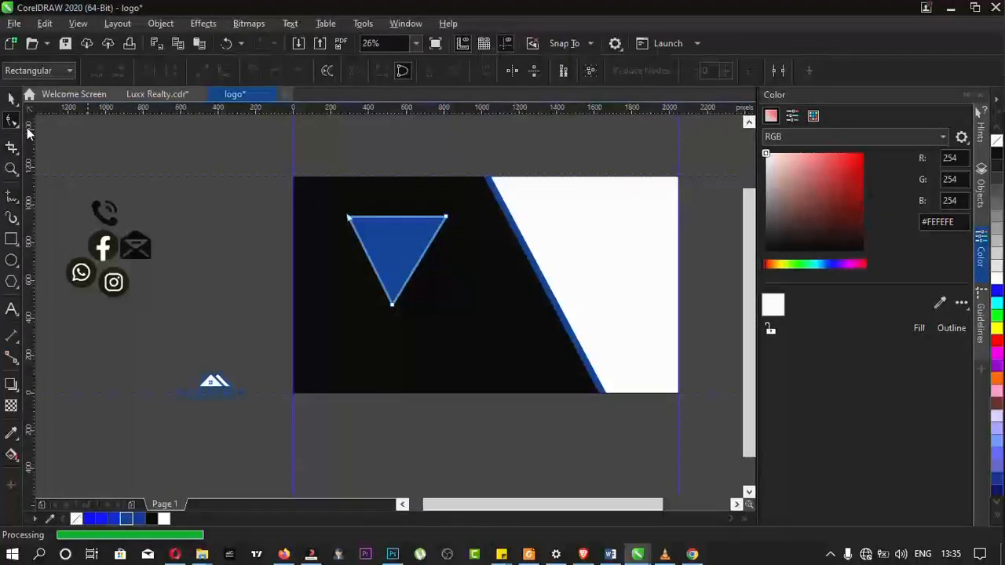
left_click_drag(395, 252, 464, 242)
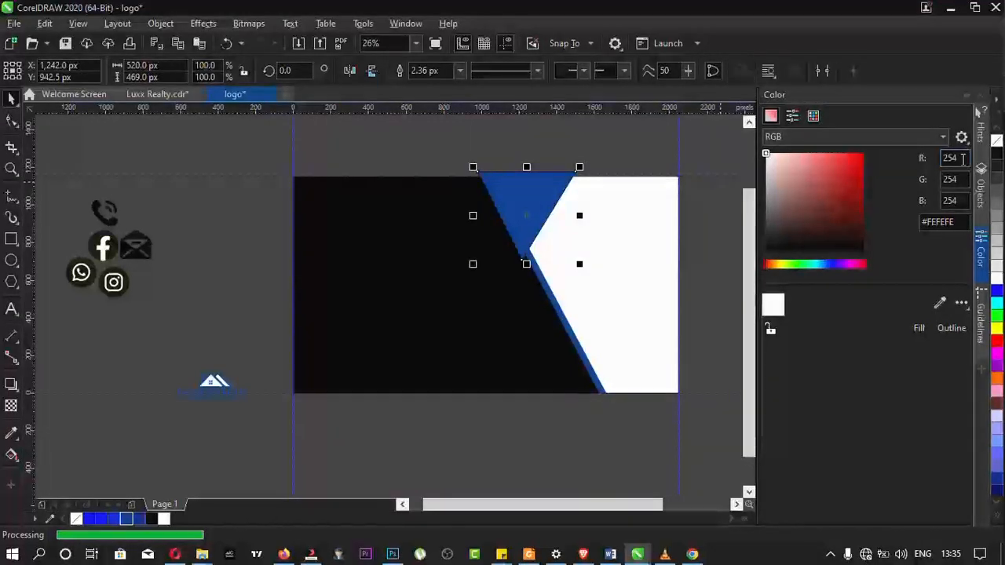
Step: Remove the blue triangle's outline and PowerClip it inside the card
right_click(996, 141)
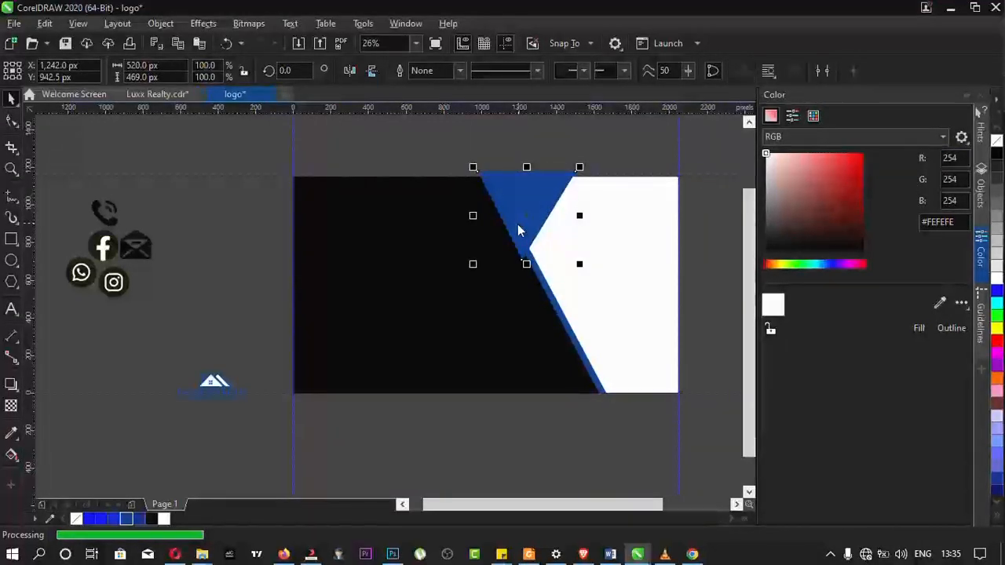
right_click(517, 228)
left_click(498, 193)
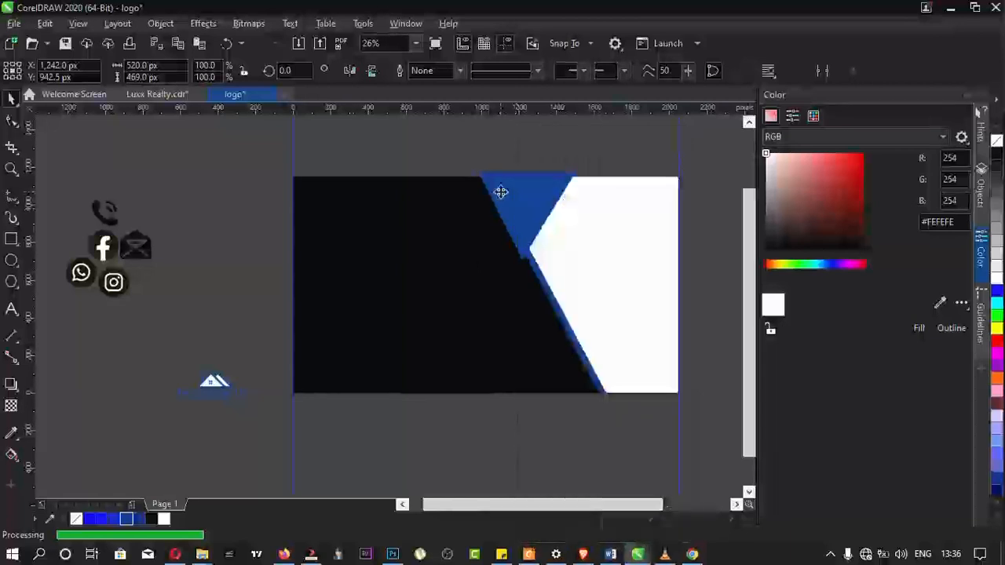
left_click(513, 192)
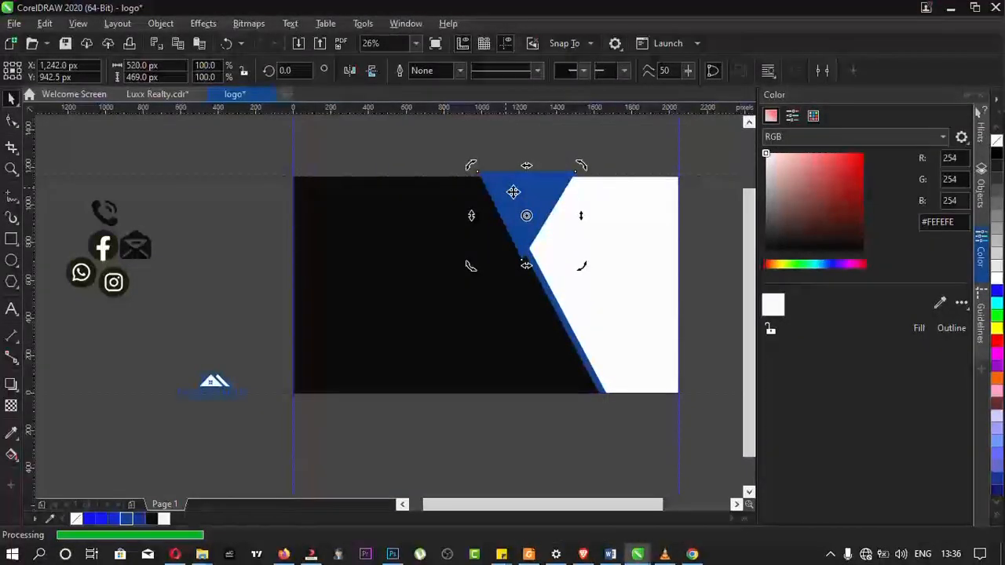
left_click(236, 293)
left_click_drag(235, 290, 531, 190)
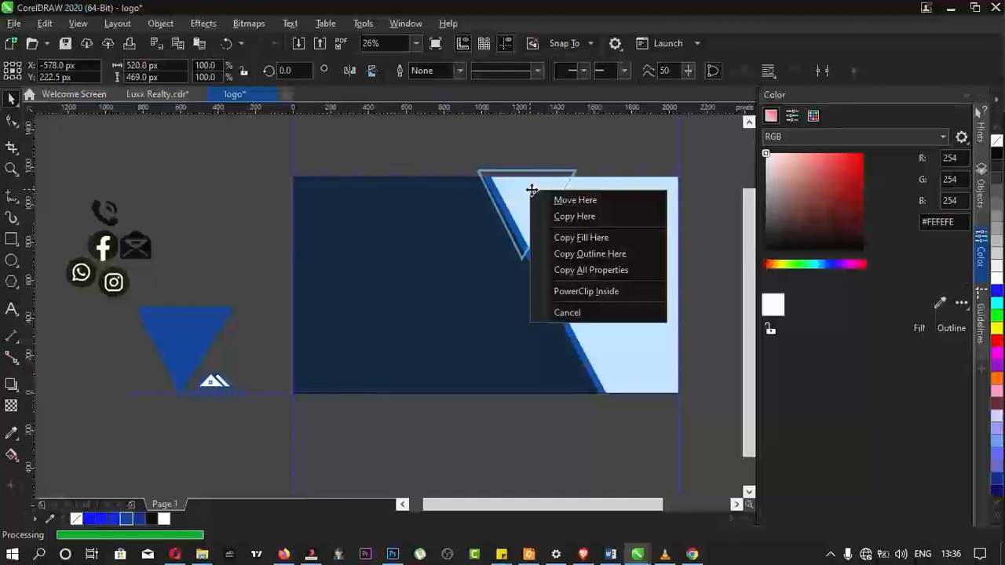
left_click(595, 290)
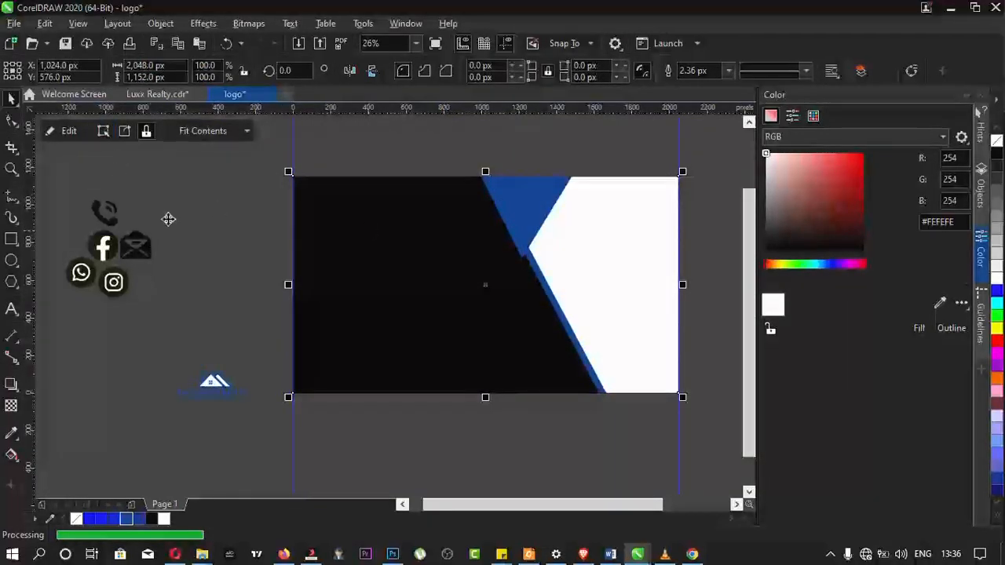
left_click(388, 211)
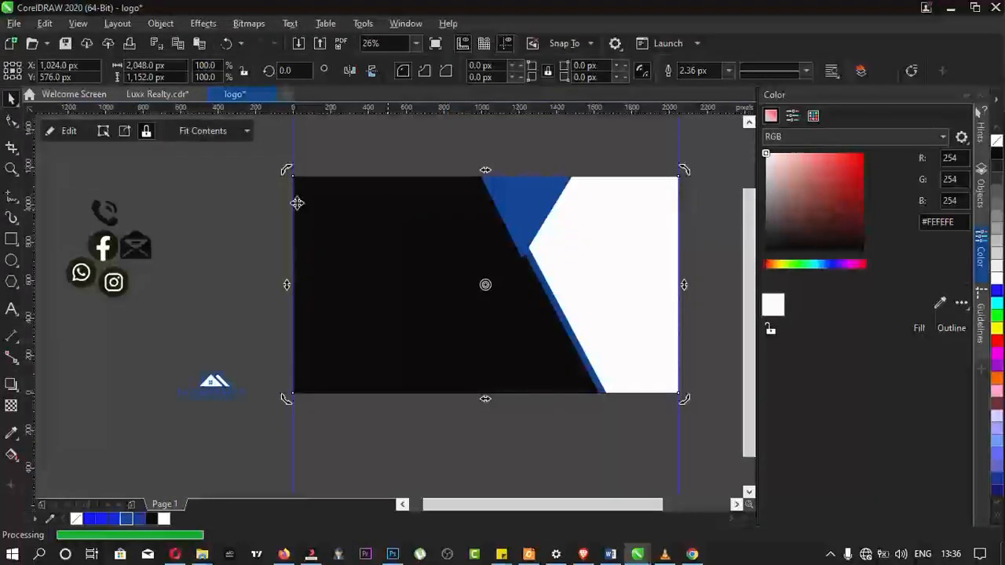
scroll(378, 239, "up", 1)
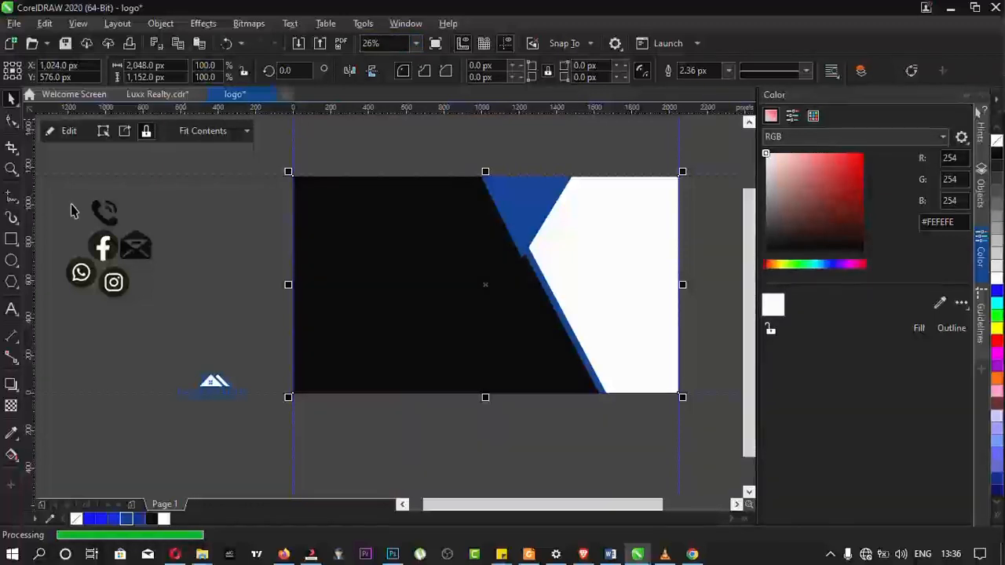
left_click(161, 24)
mouse_move(339, 231)
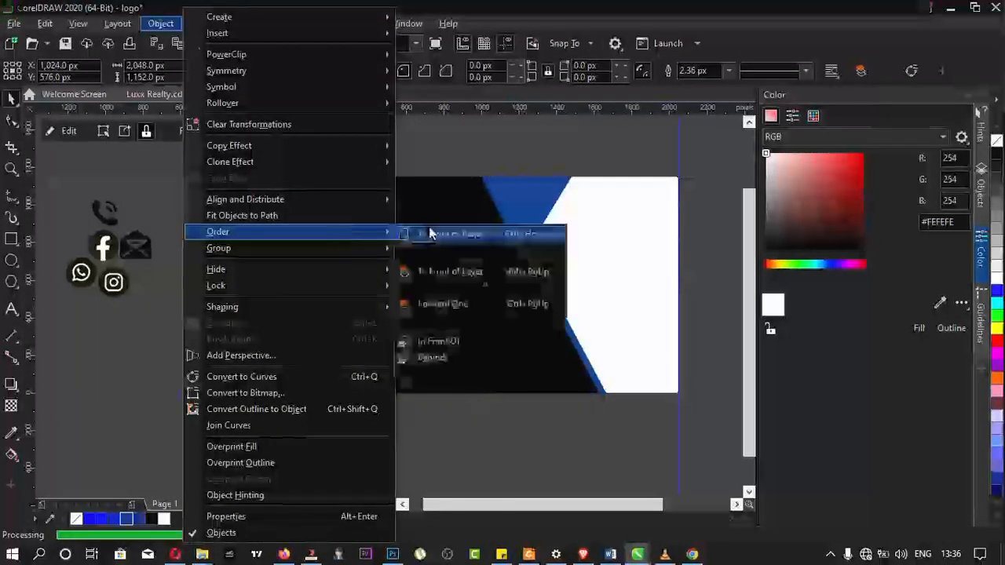
left_click(429, 228)
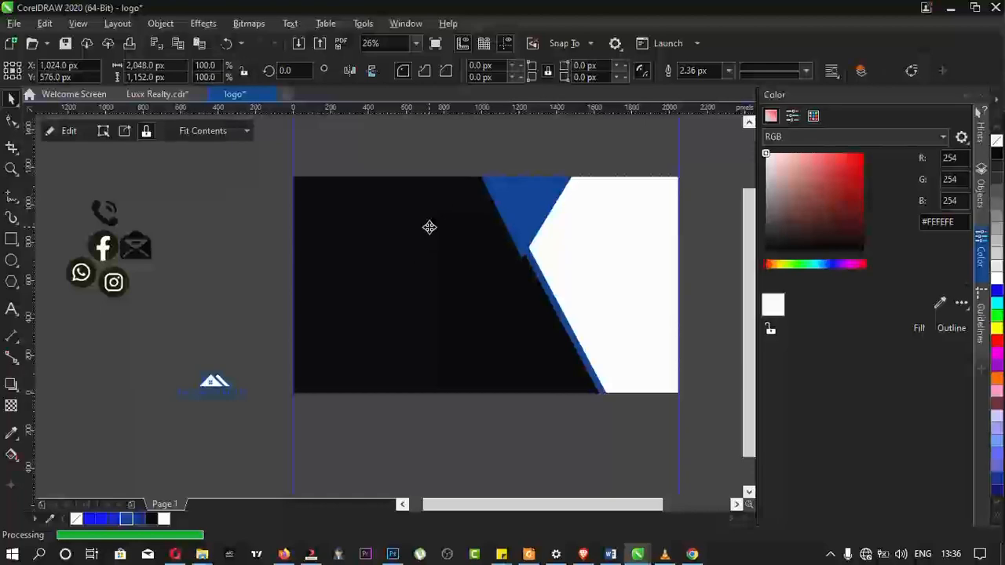
left_click(217, 256)
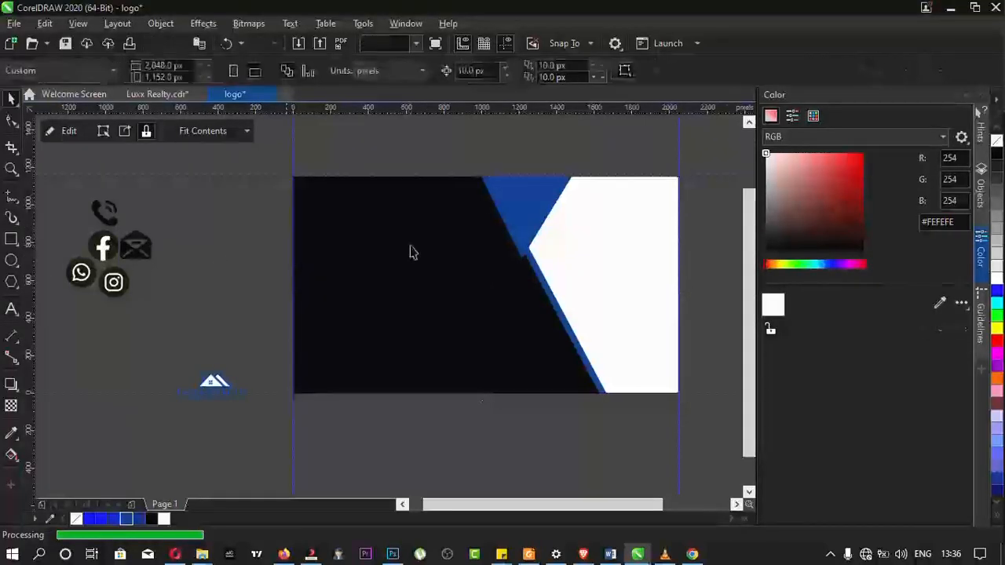
right_click(410, 252)
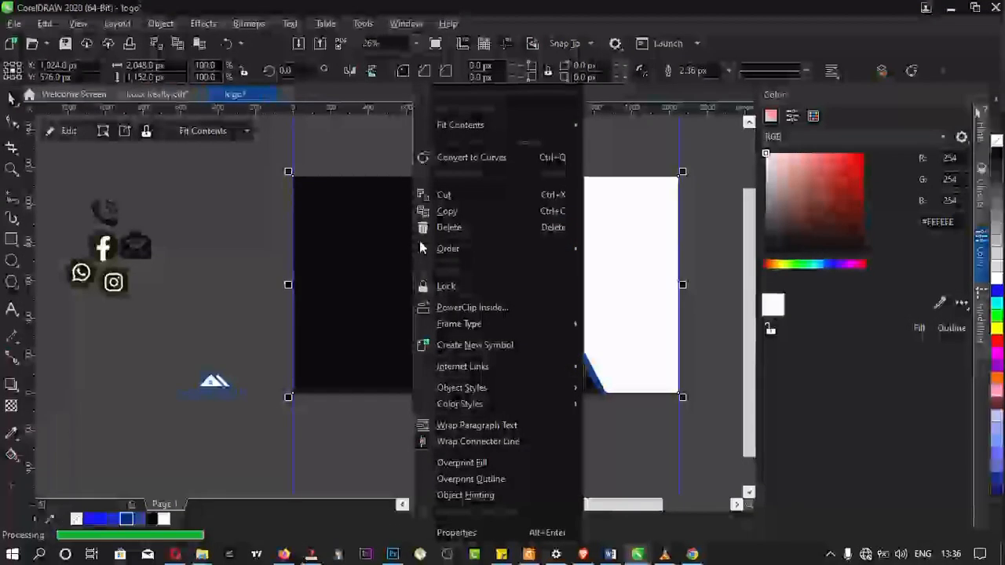
left_click(463, 93)
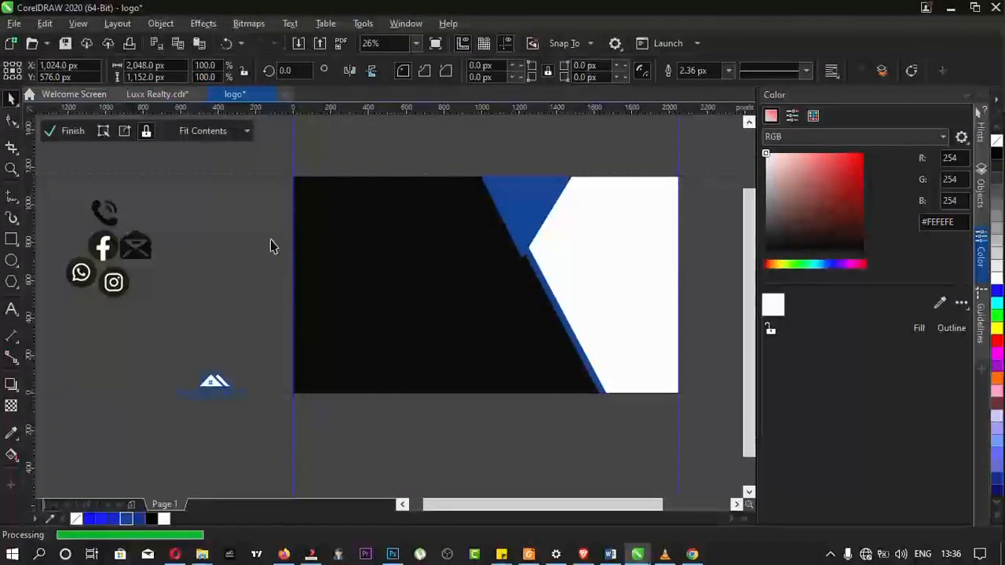
left_click(397, 251)
left_click(160, 23)
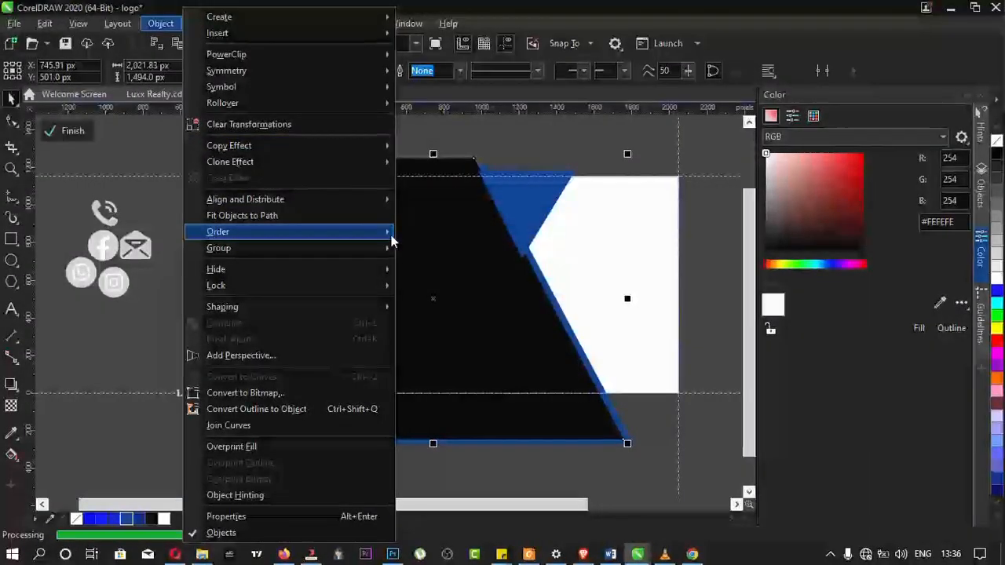
left_click(409, 302)
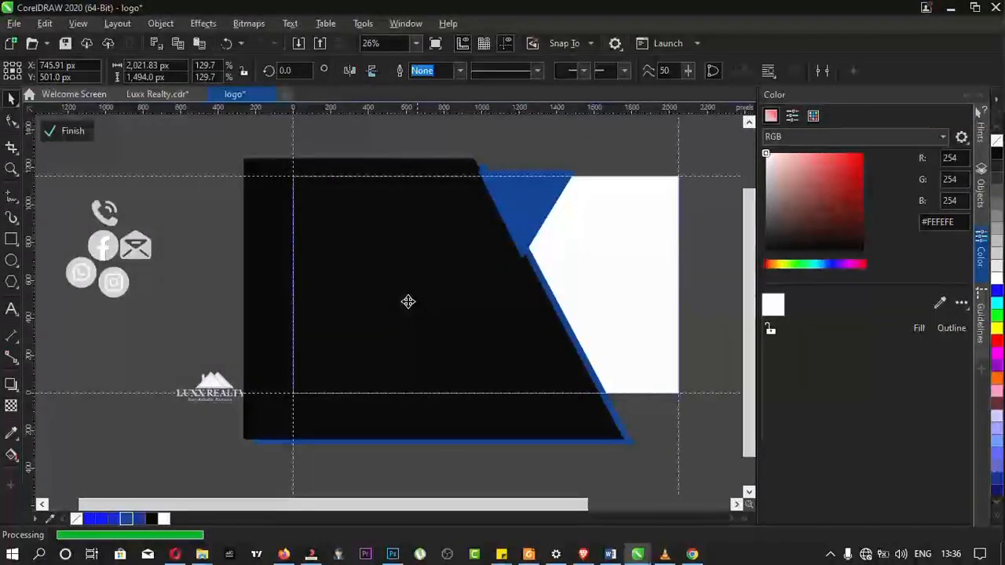
right_click(331, 274)
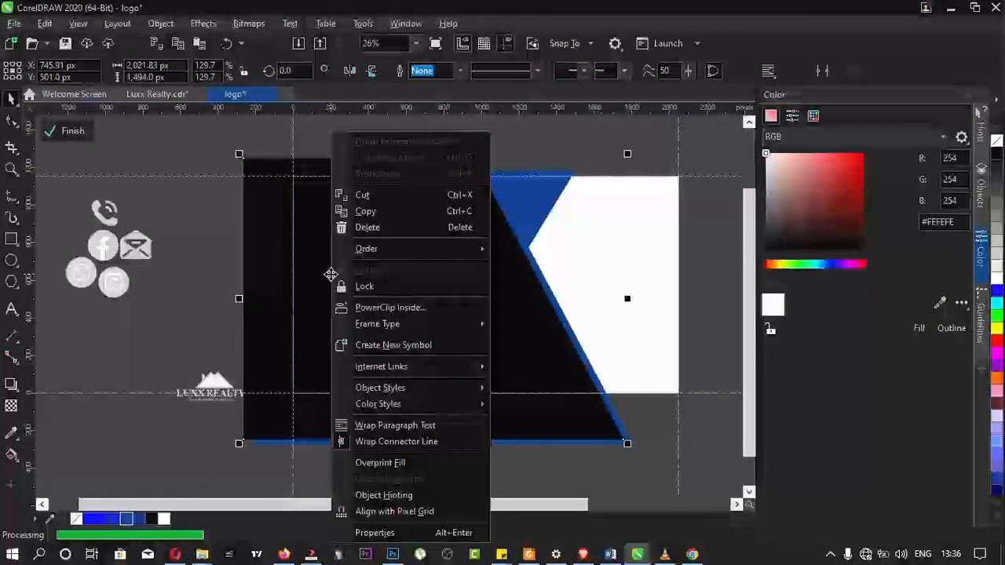
left_click(369, 141)
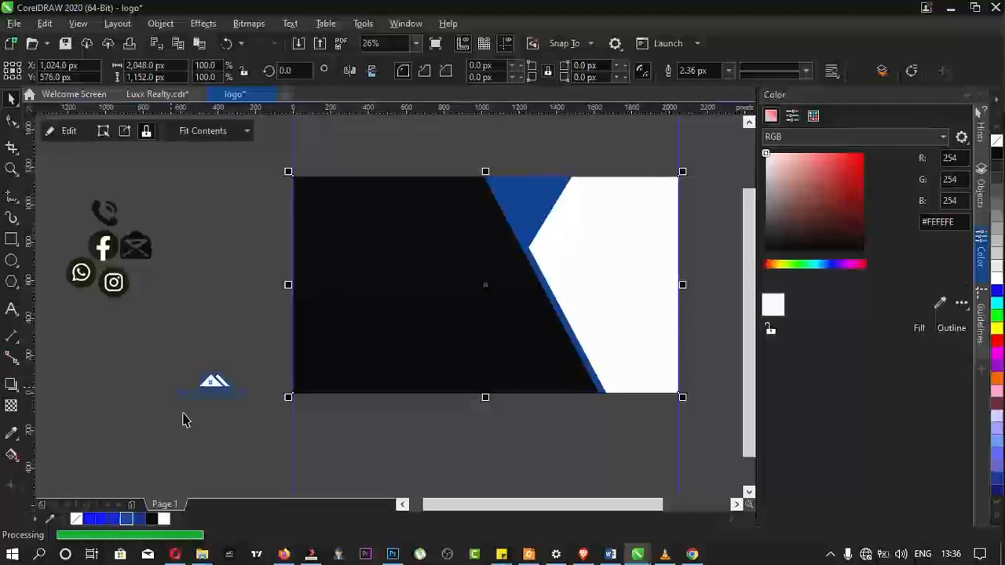
left_click(225, 390)
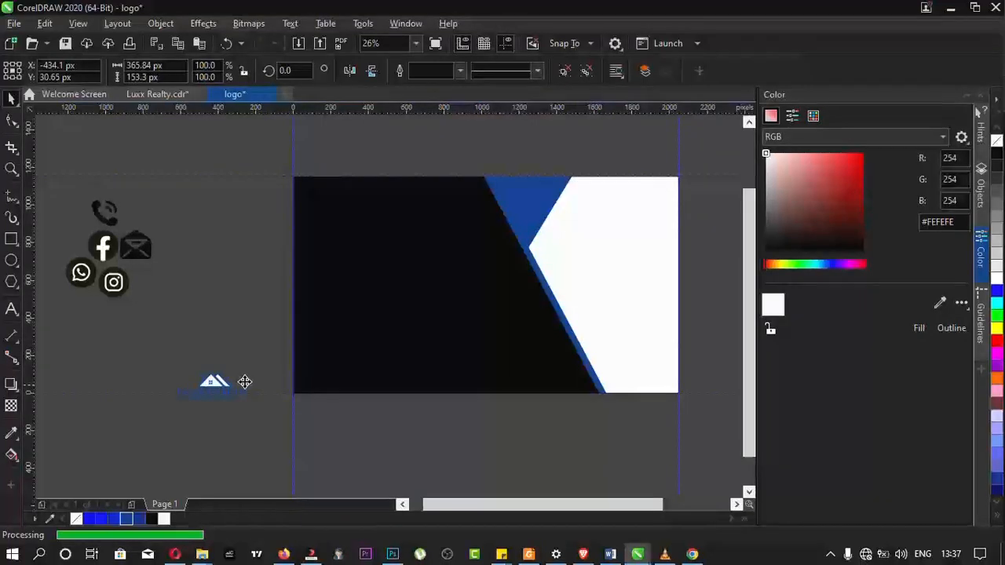
Step: Move the Luxx Realty logo onto the card's white area and bring it to the front of the page
left_click_drag(245, 382, 606, 247)
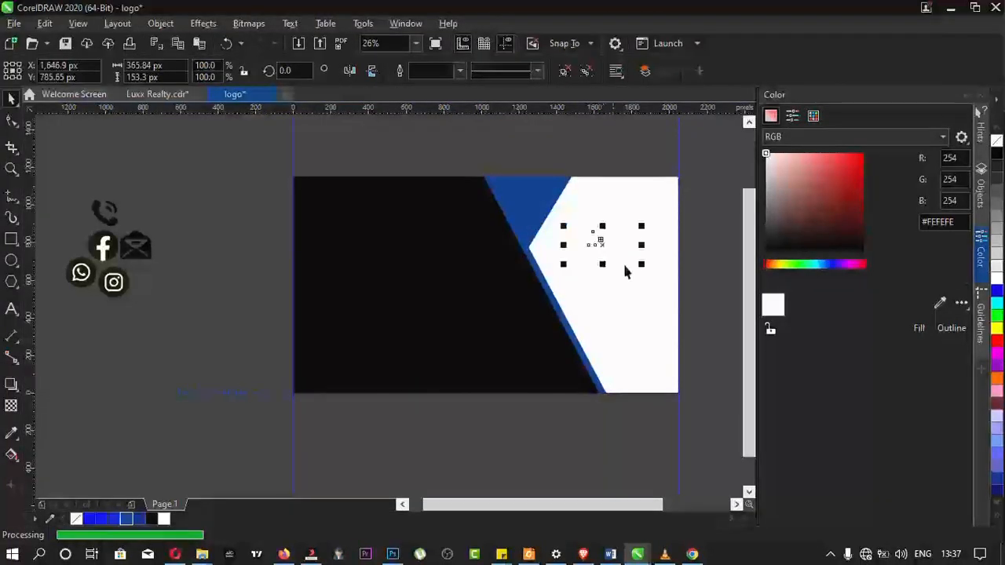
left_click(161, 23)
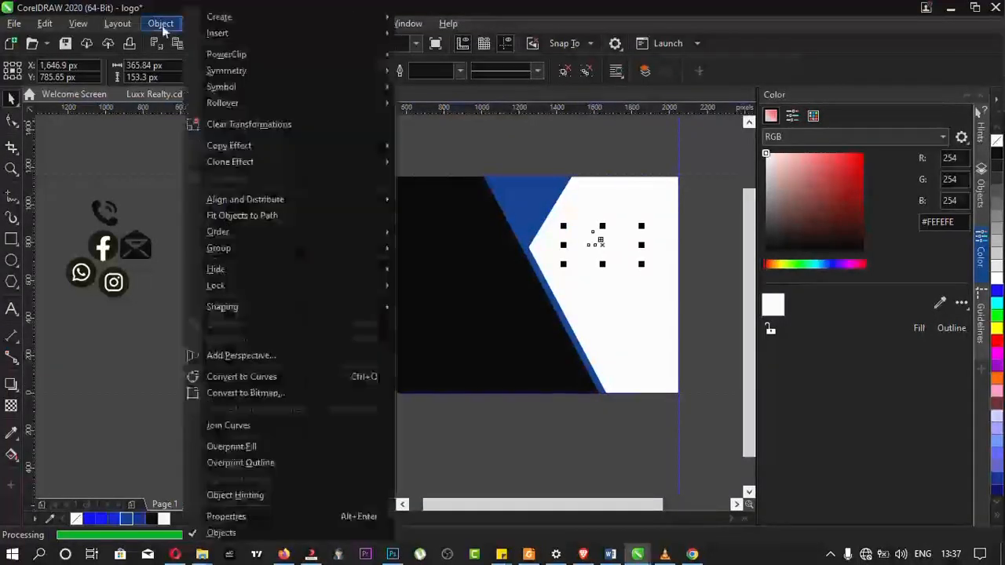
mouse_move(373, 236)
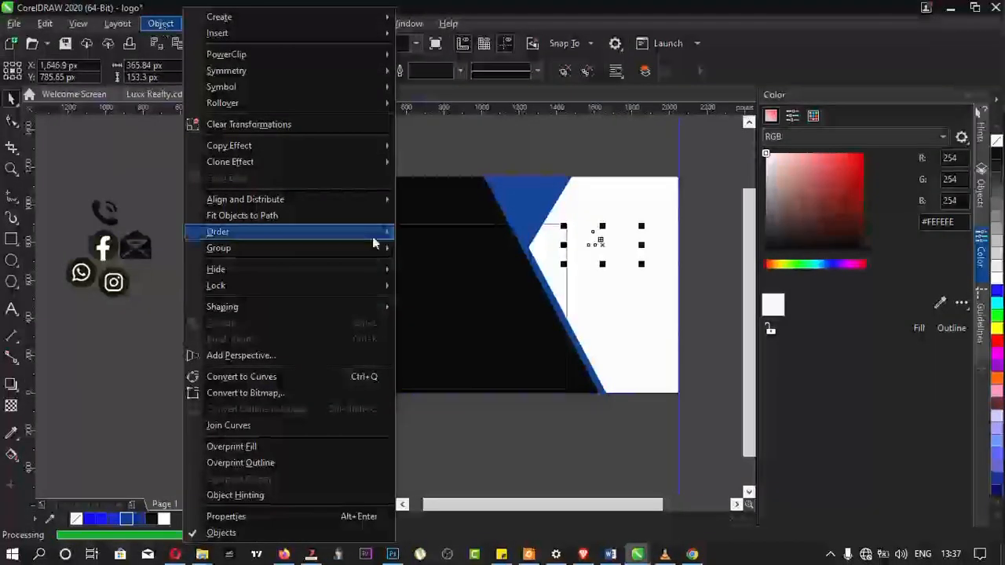
left_click(434, 241)
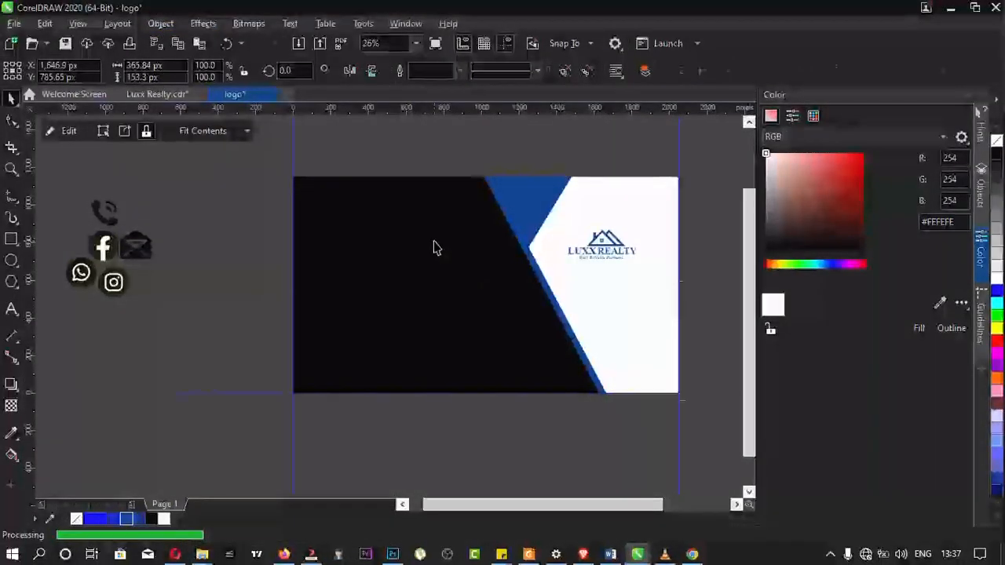
Step: Enlarge the logo to about 509 × 213 px and nudge it down and right into place
left_click(434, 248)
left_click(628, 251)
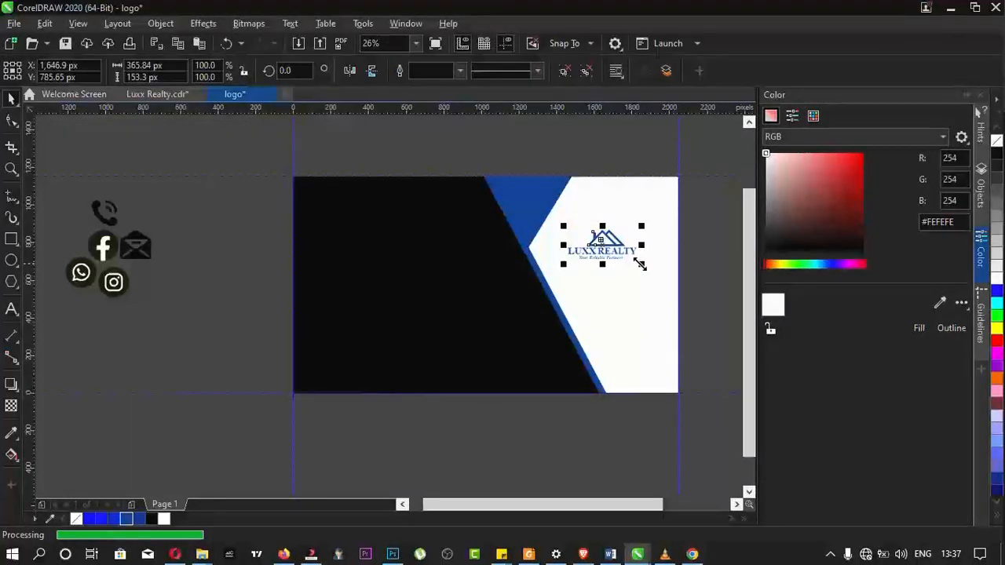
left_click_drag(641, 265, 672, 279)
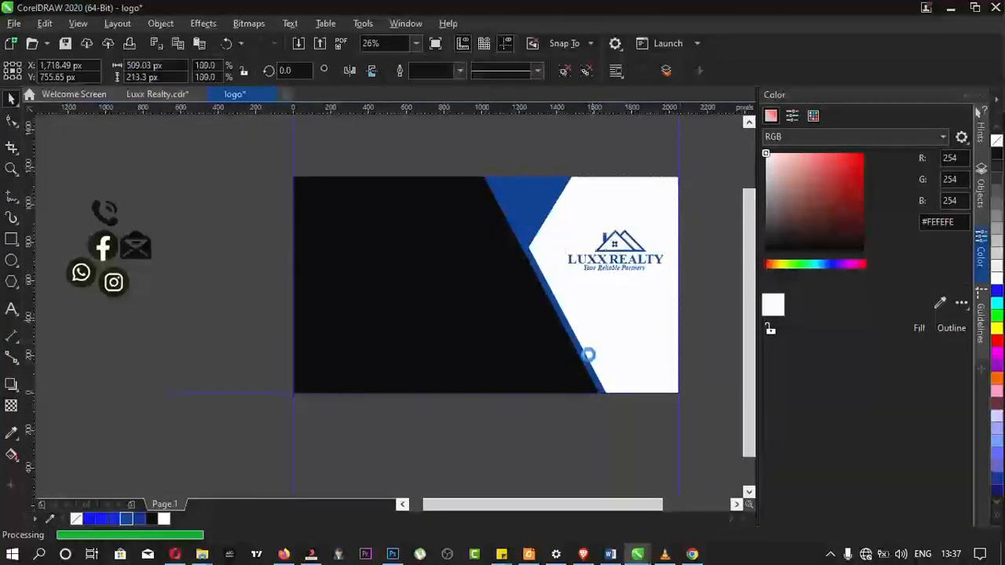
key("Down")
key("Down")
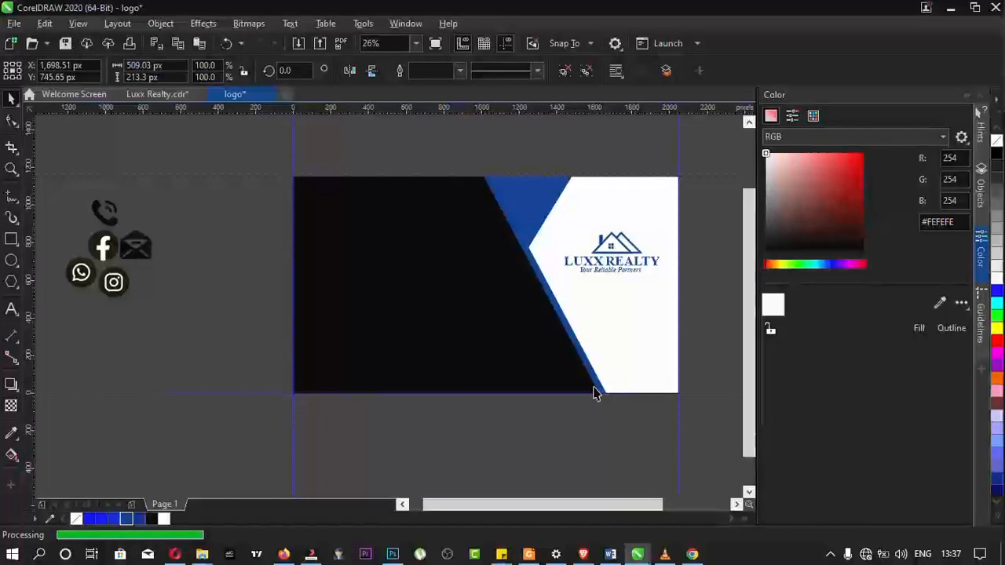
key("Right")
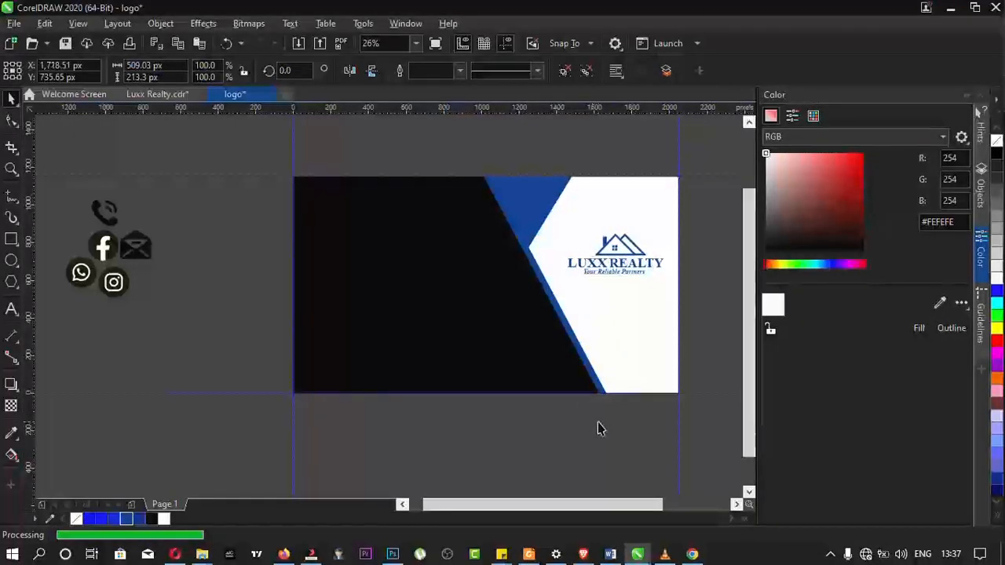
key("Right")
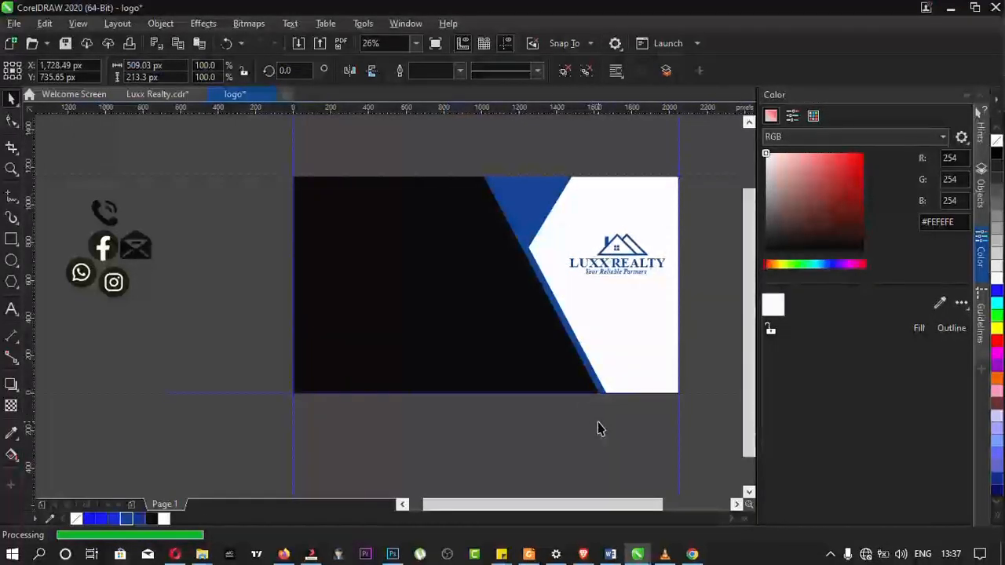
key("Right")
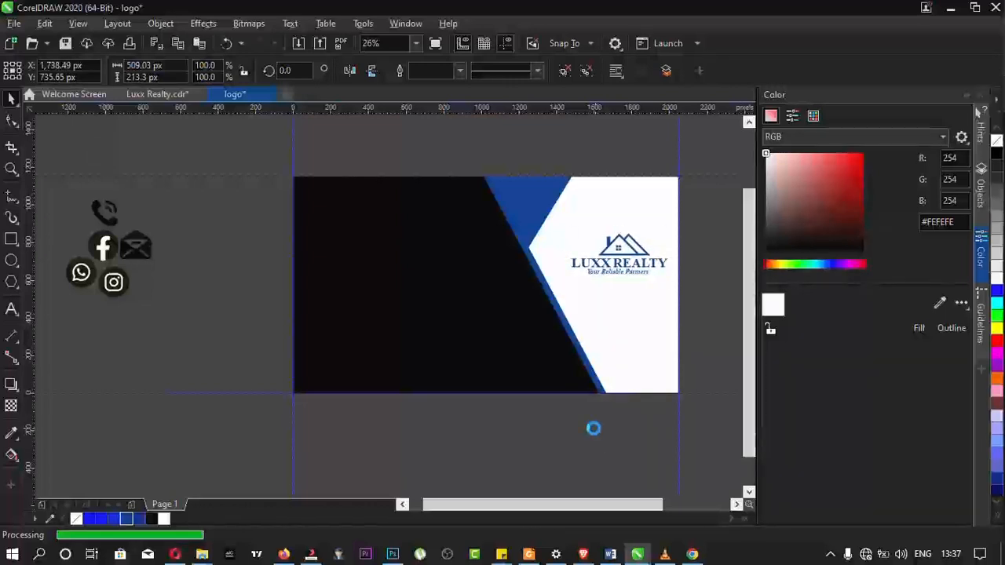
key("Right")
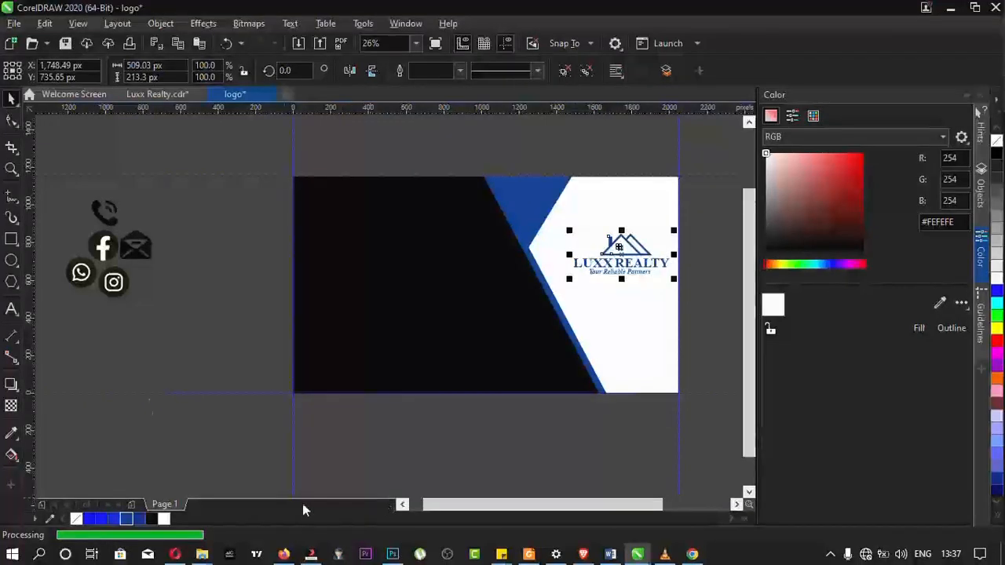
left_click(11, 309)
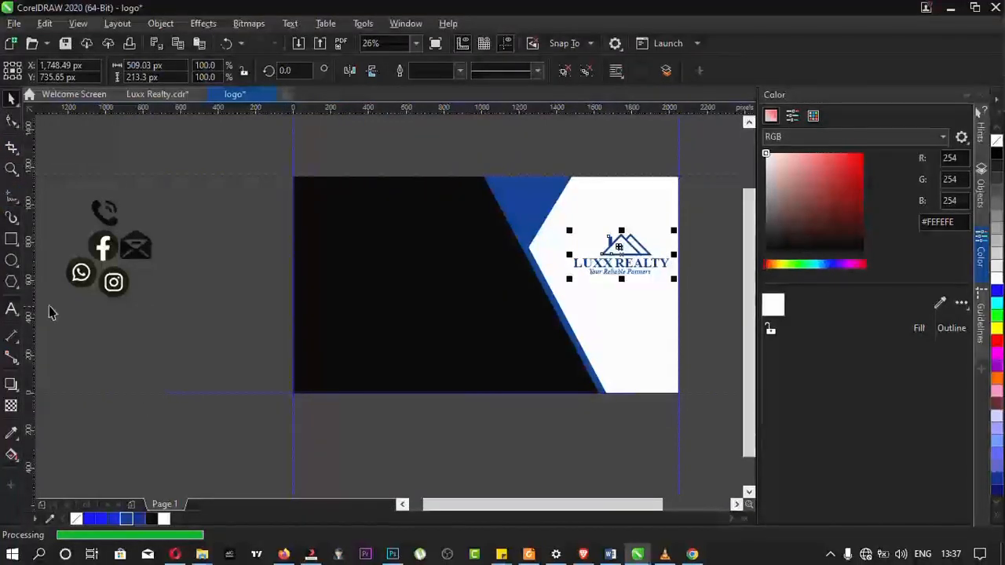
left_click(204, 294)
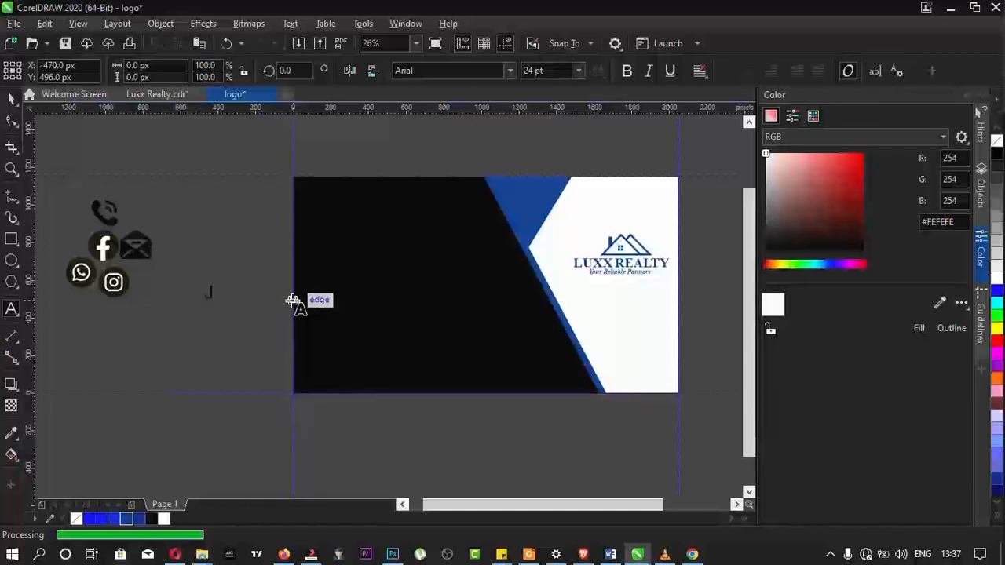
Step: Type JOHN A. SMITH and C.E.O as two lines and enlarge the text to about 27.5 pt
type("JOHN A")
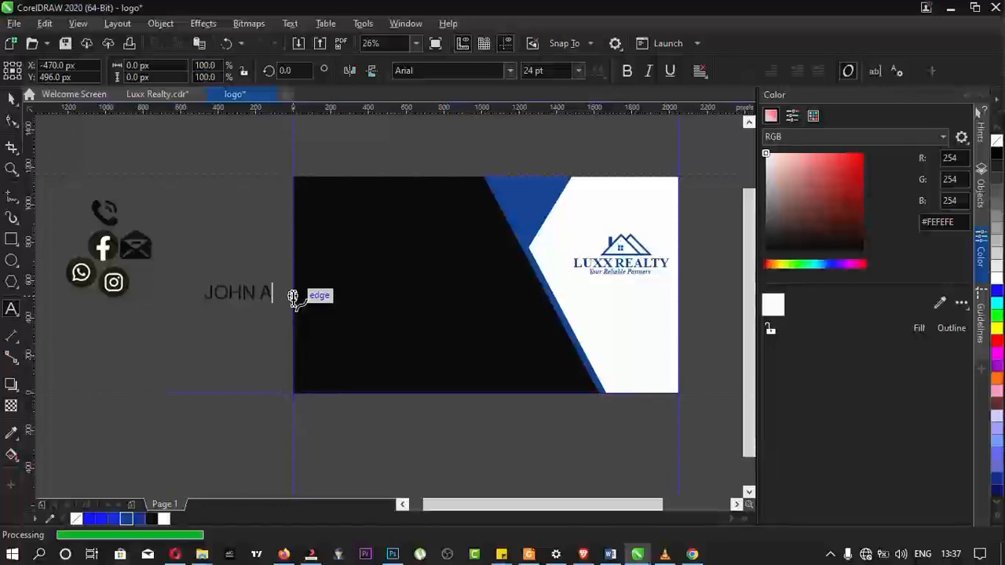
type(". SMI")
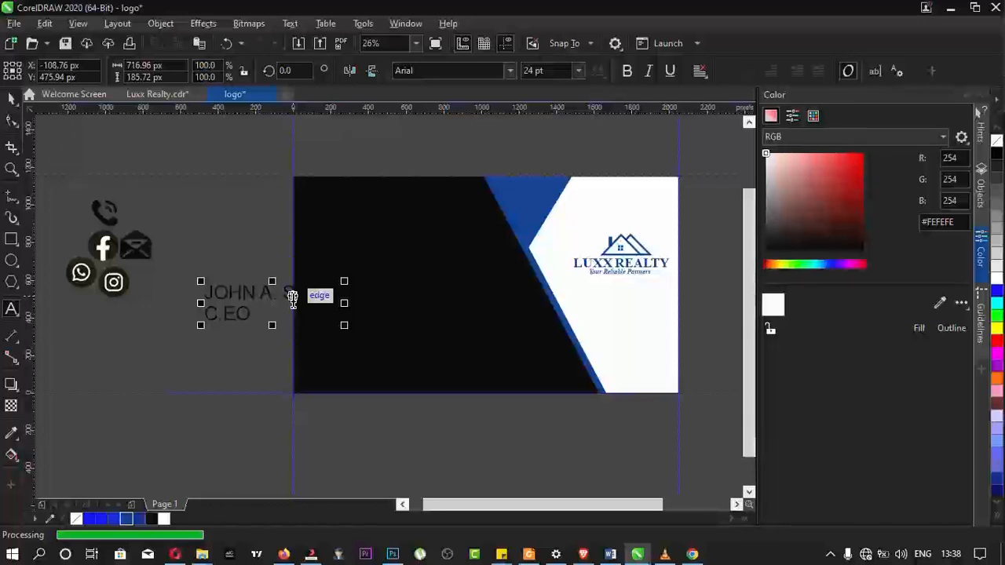
type(".")
left_click(261, 313)
left_click(11, 99)
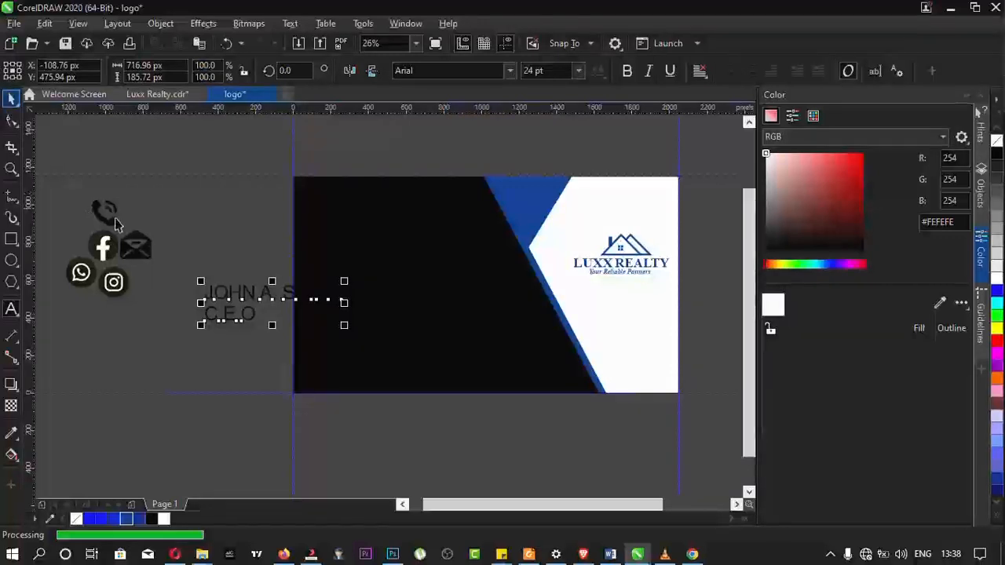
left_click_drag(201, 281, 181, 275)
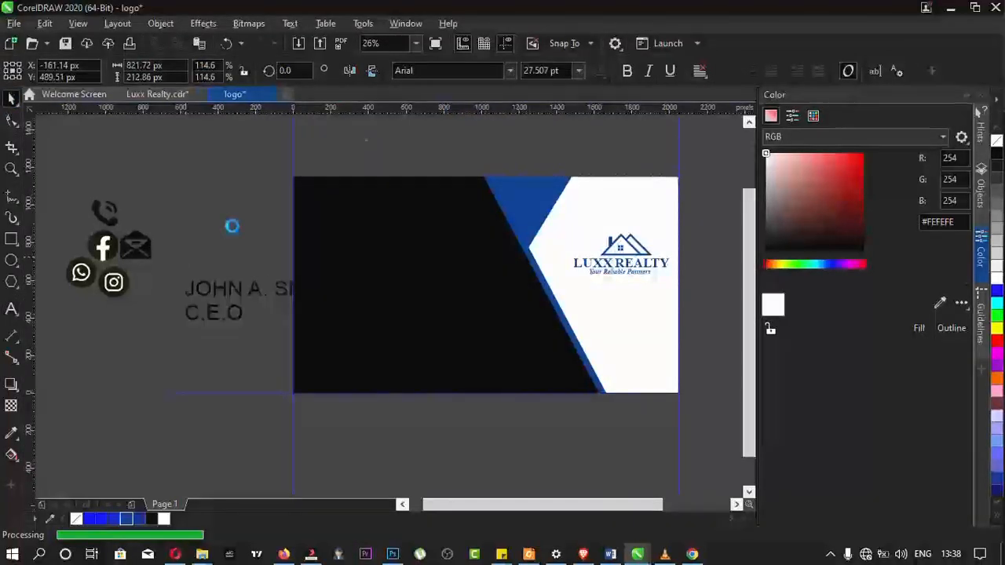
left_click(507, 72)
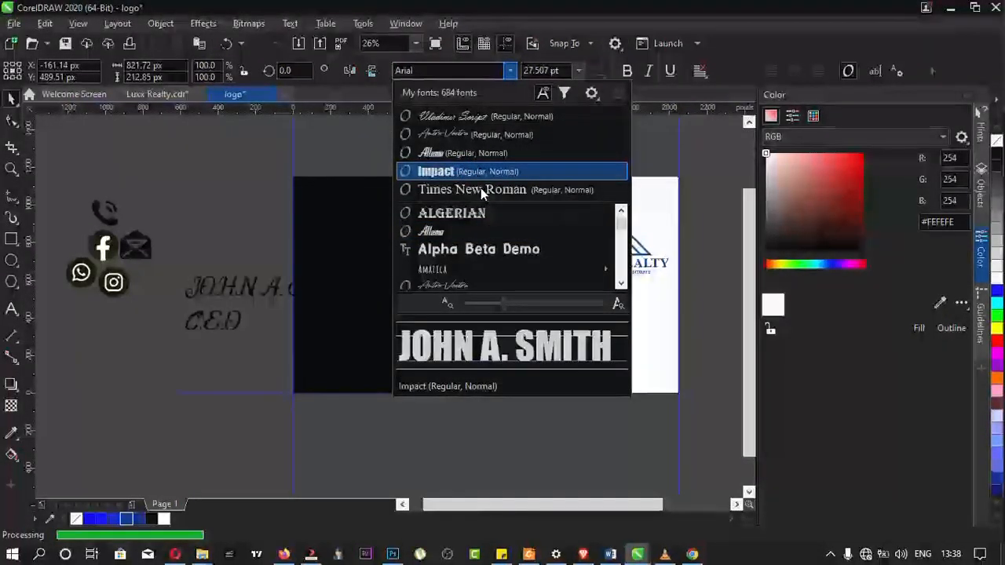
Step: Set the name and title text to bold Times New Roman at 12 pt
left_click(487, 168)
left_click(626, 70)
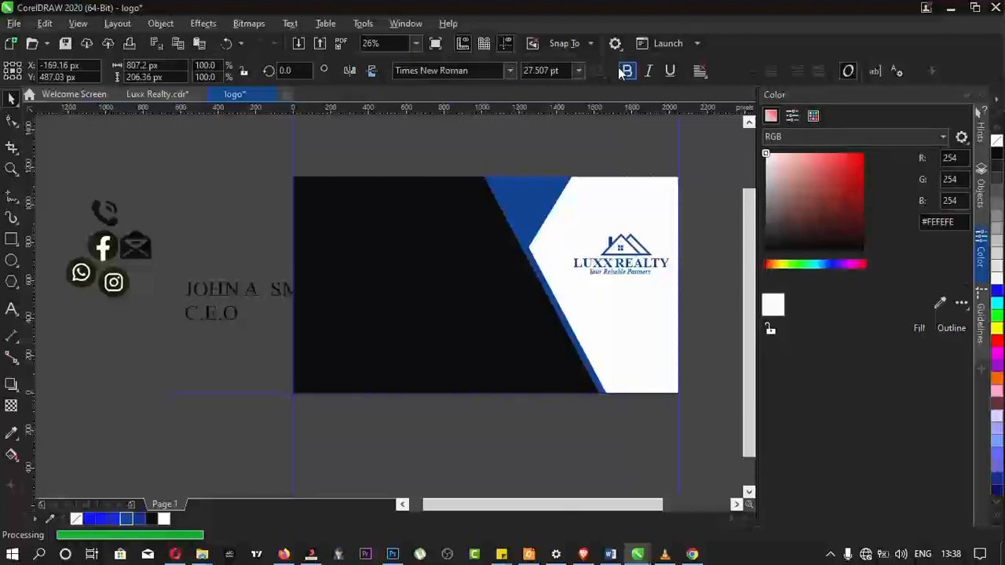
left_click(578, 72)
left_click(538, 177)
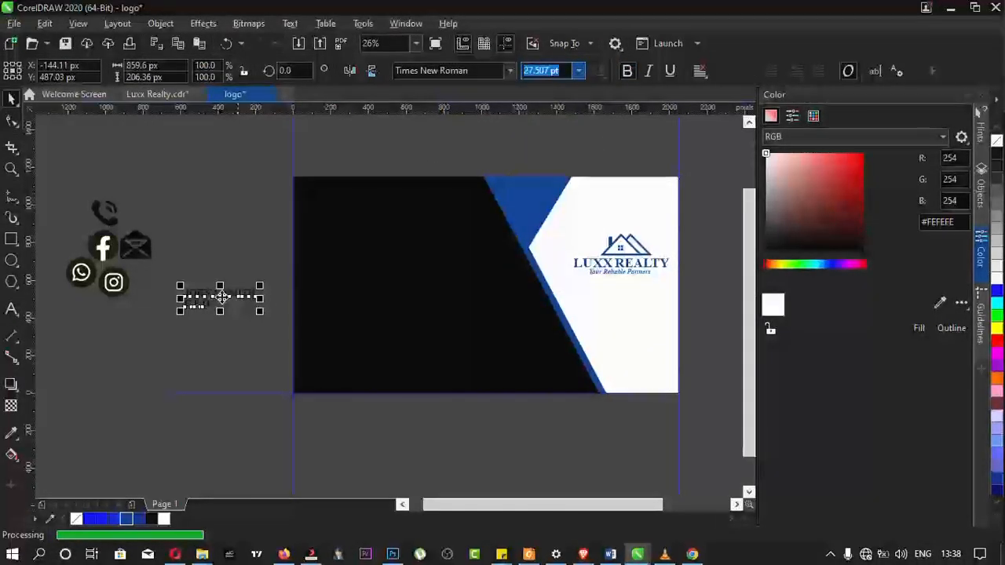
Step: Color the text white, scale it to about 27.6 pt, and move JOHN A. SMITH onto the card's top-left
left_click_drag(241, 274, 274, 239)
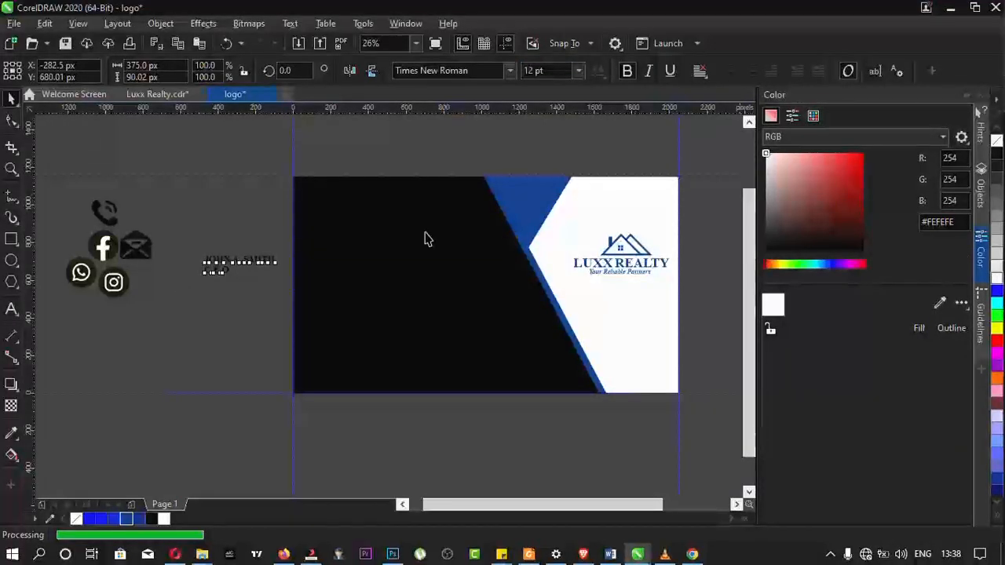
left_click(263, 278)
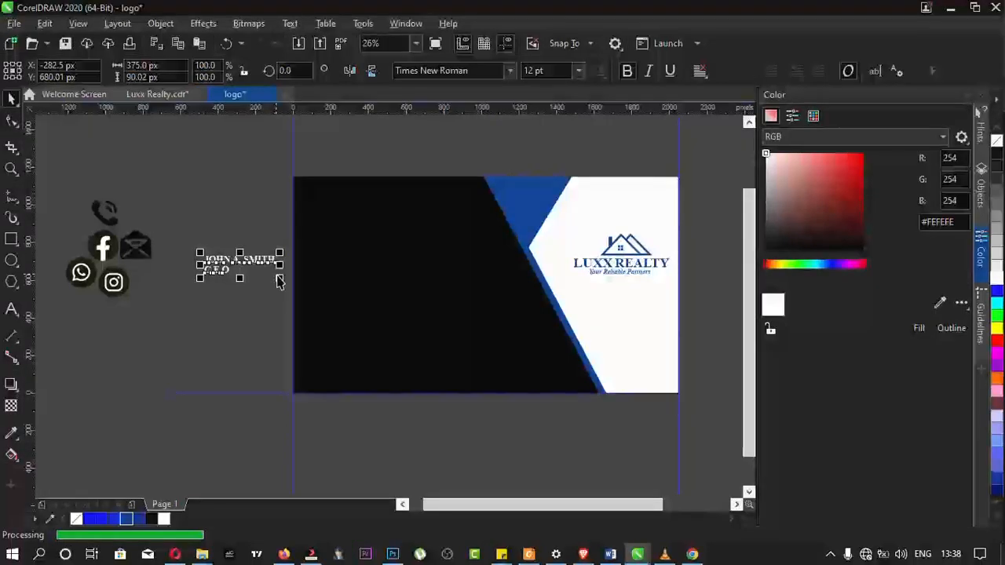
left_click_drag(279, 281, 322, 291)
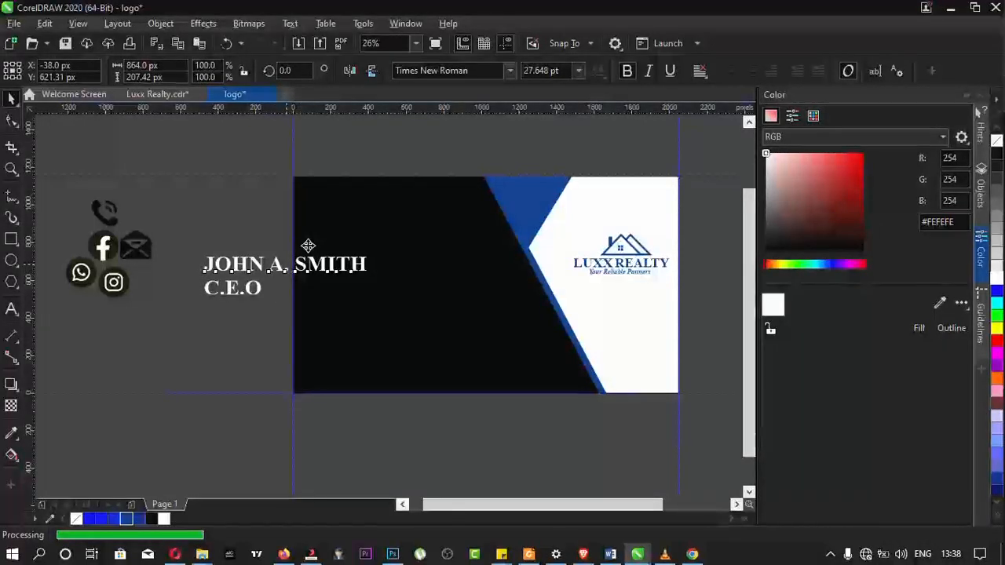
left_click_drag(308, 246, 403, 215)
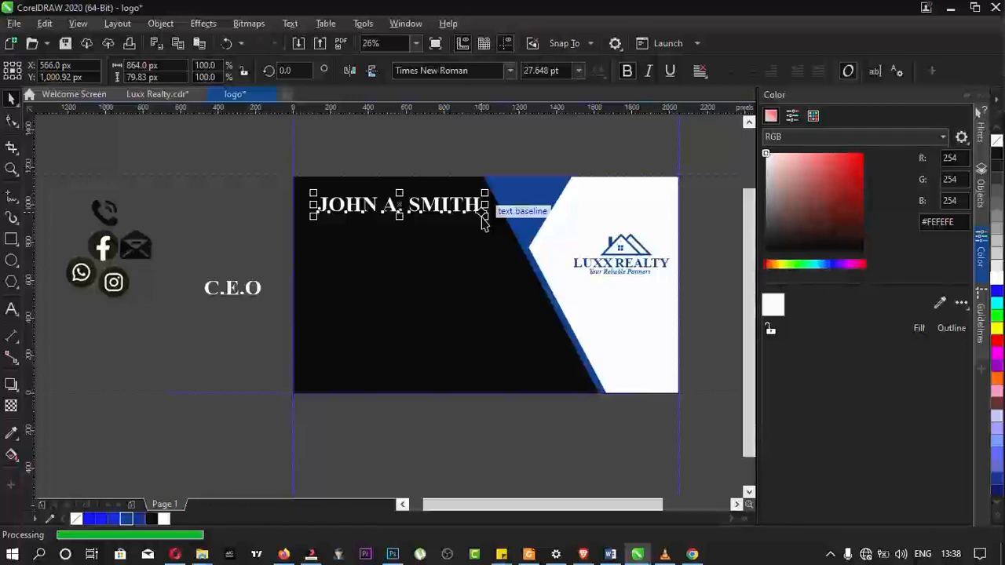
Step: Set JOHN A. SMITH to 18 pt and nudge it slightly right
left_click_drag(483, 222, 433, 241)
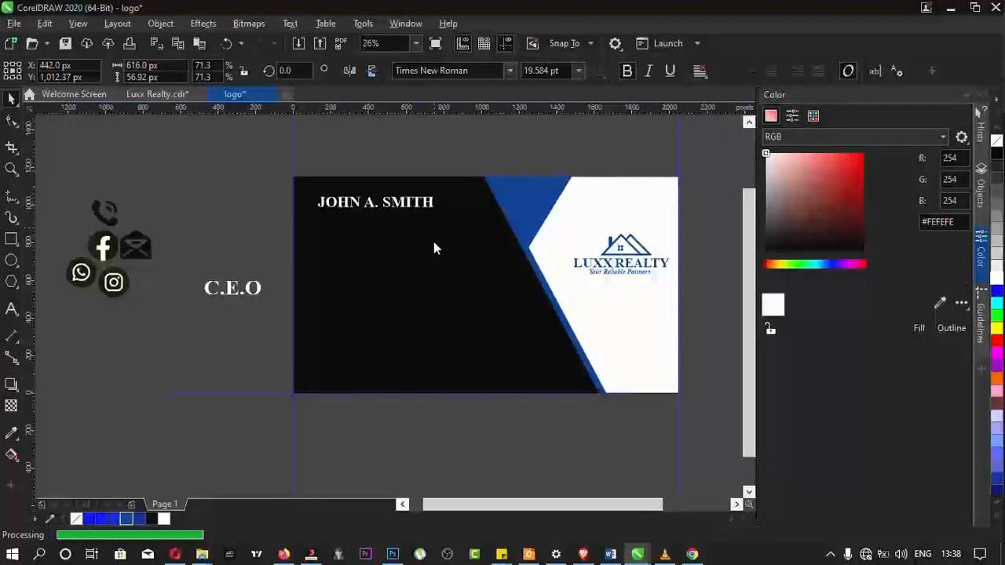
left_click(560, 77)
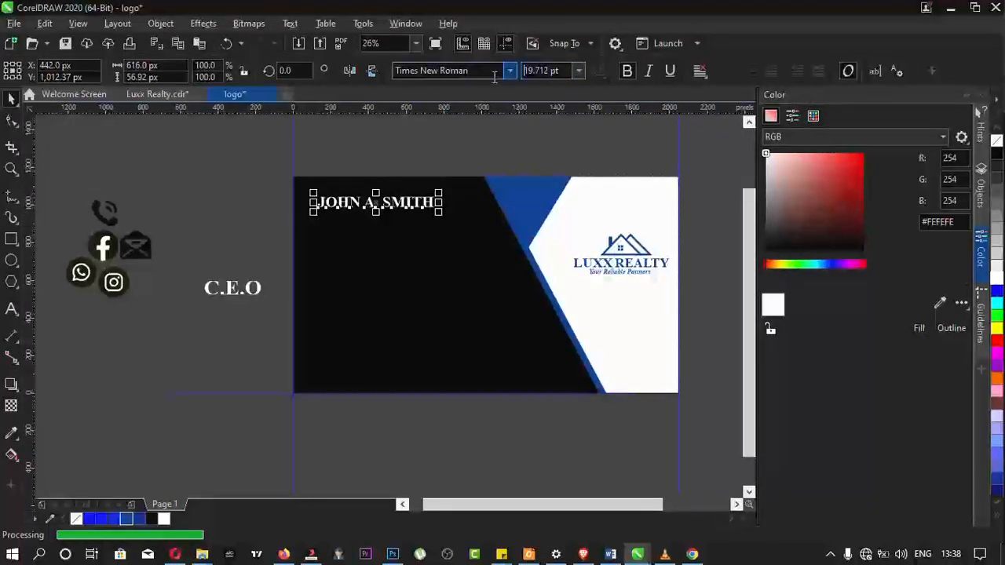
left_click_drag(567, 73, 511, 85)
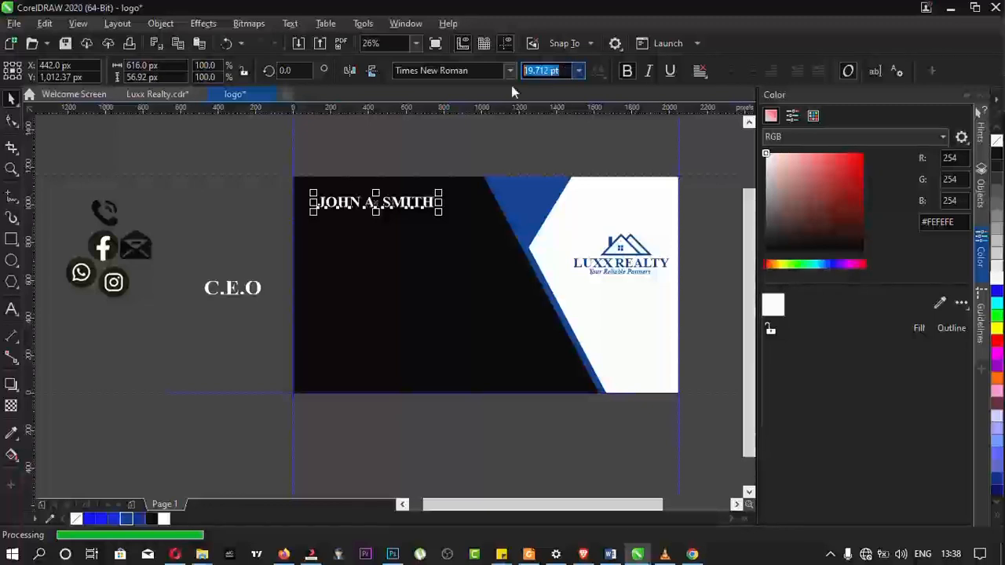
type("18")
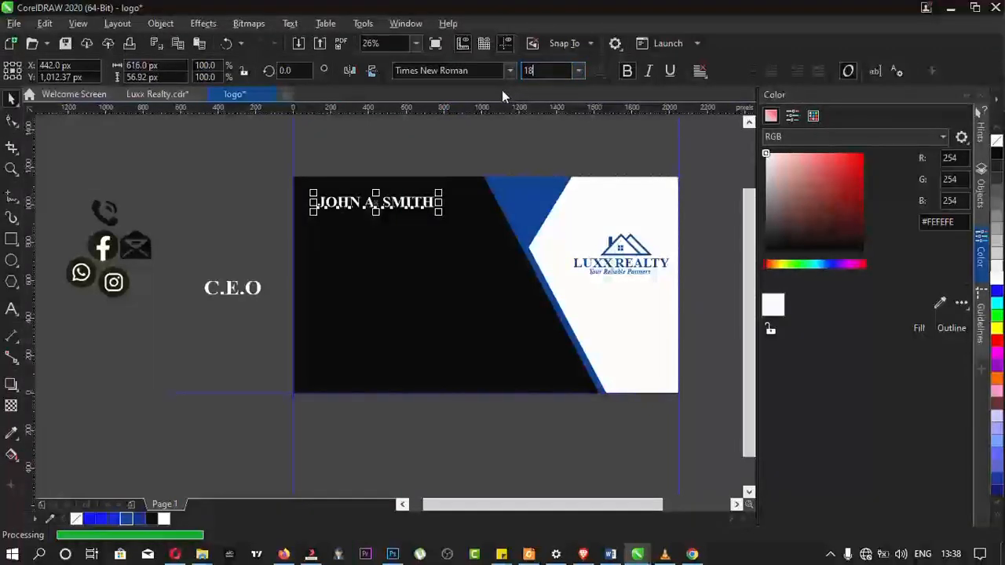
key("Return")
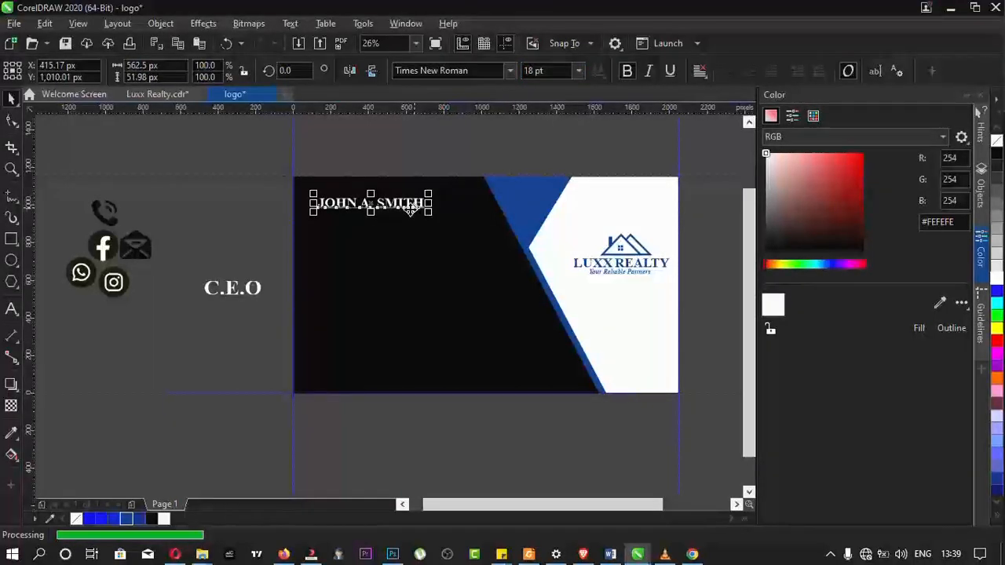
key("Right")
key("Right")
key("Right")
key("Right")
key("Right")
key("Right")
key("Right")
key("Right")
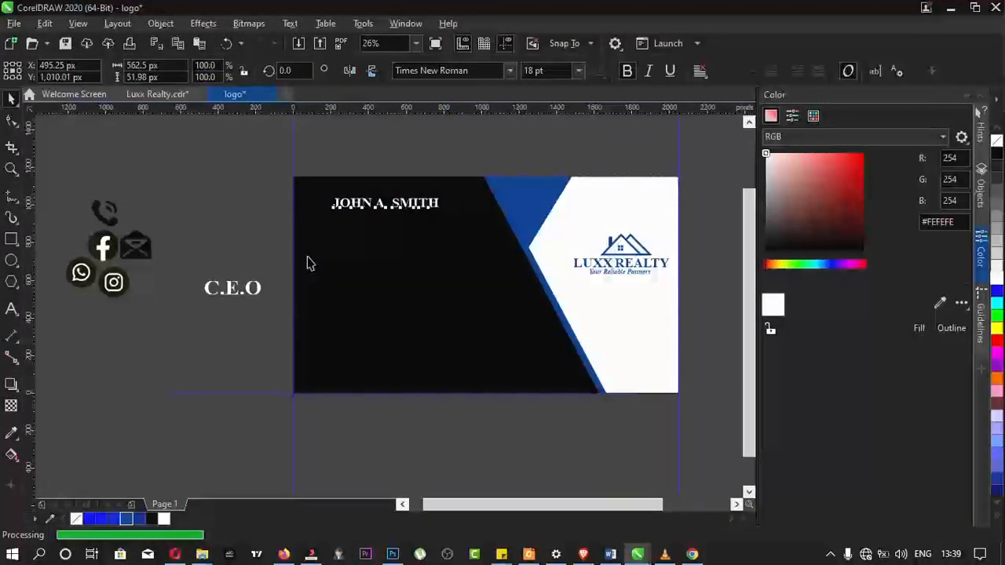
Step: Set C.E.O to 9 pt and place it centred just beneath the name
key("Tab")
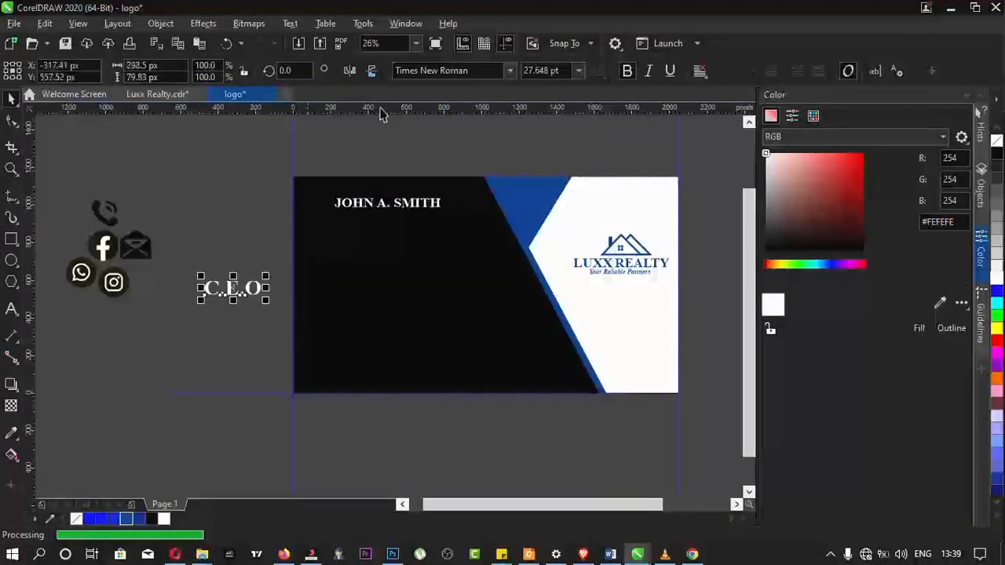
left_click(539, 76)
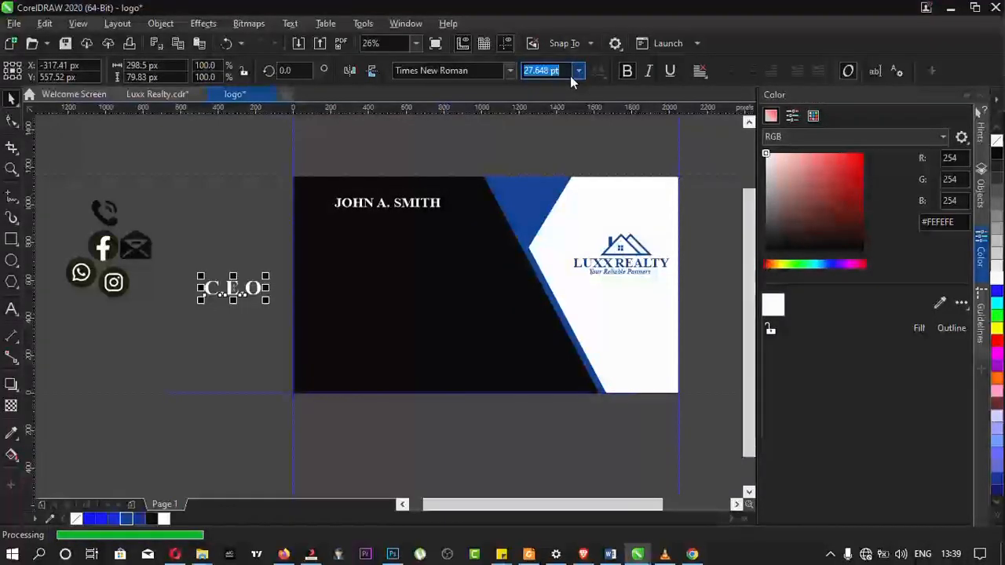
type("9")
key("Return")
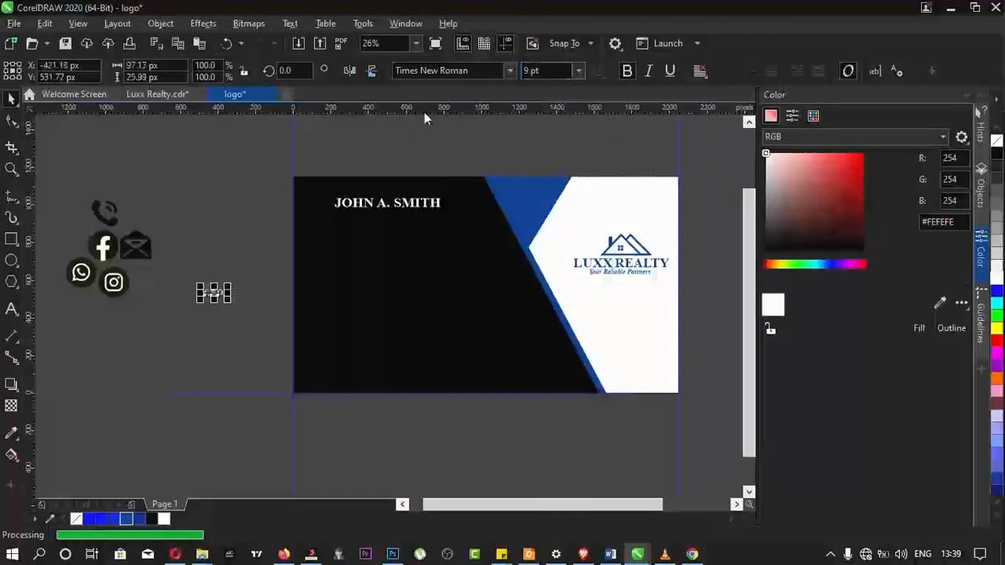
left_click_drag(224, 292, 248, 286)
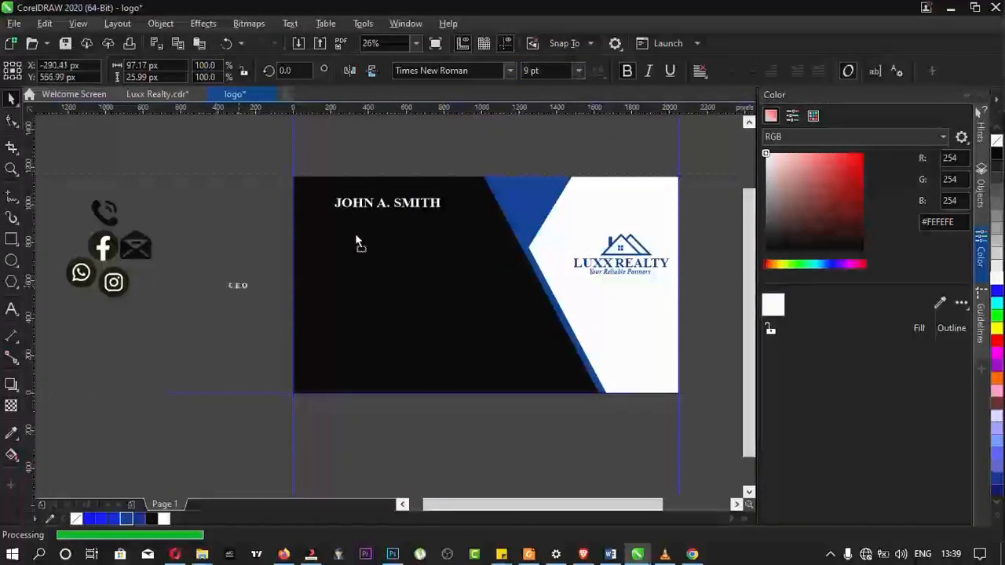
left_click_drag(355, 239, 387, 243)
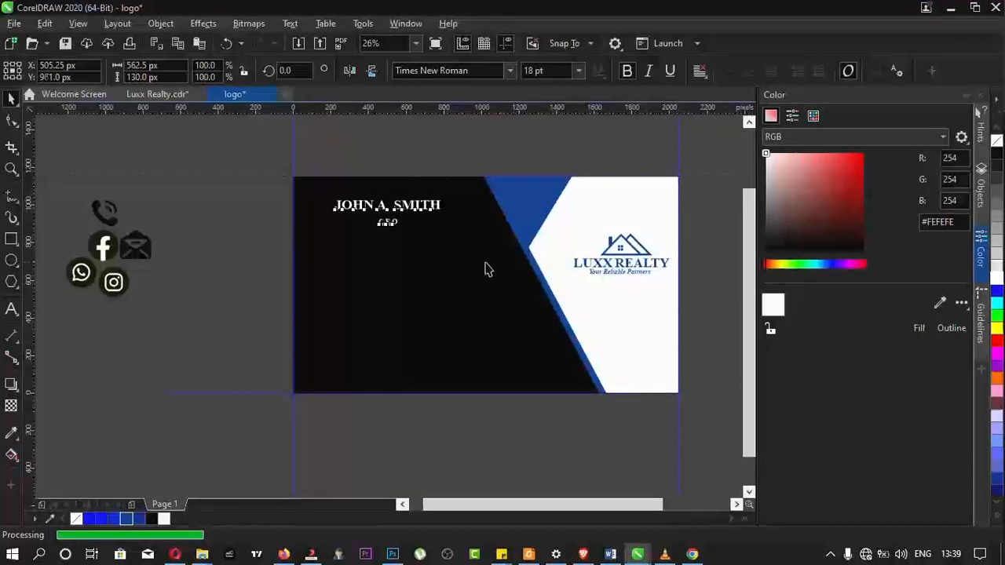
key("Down")
key("Down")
key("Down")
key("Right")
key("Right")
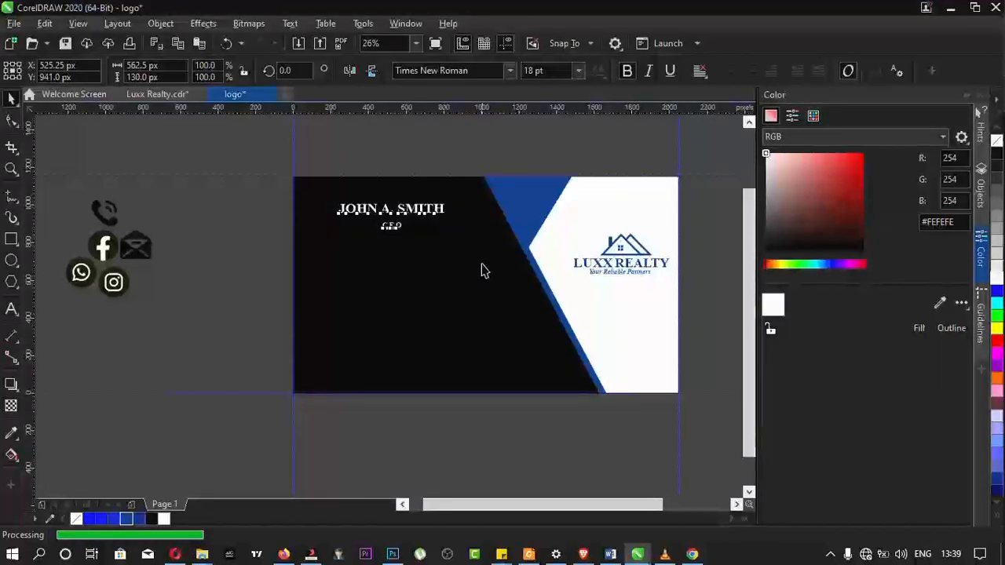
left_click(267, 196)
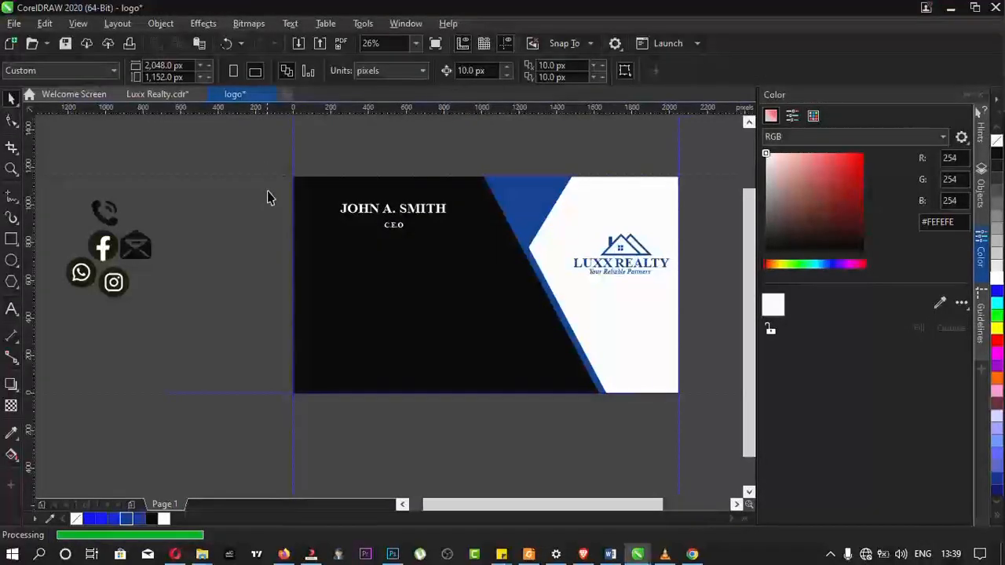
Step: Enlarge the name and title block to about 22.7 pt and nudge it left toward the card edge
left_click(418, 208)
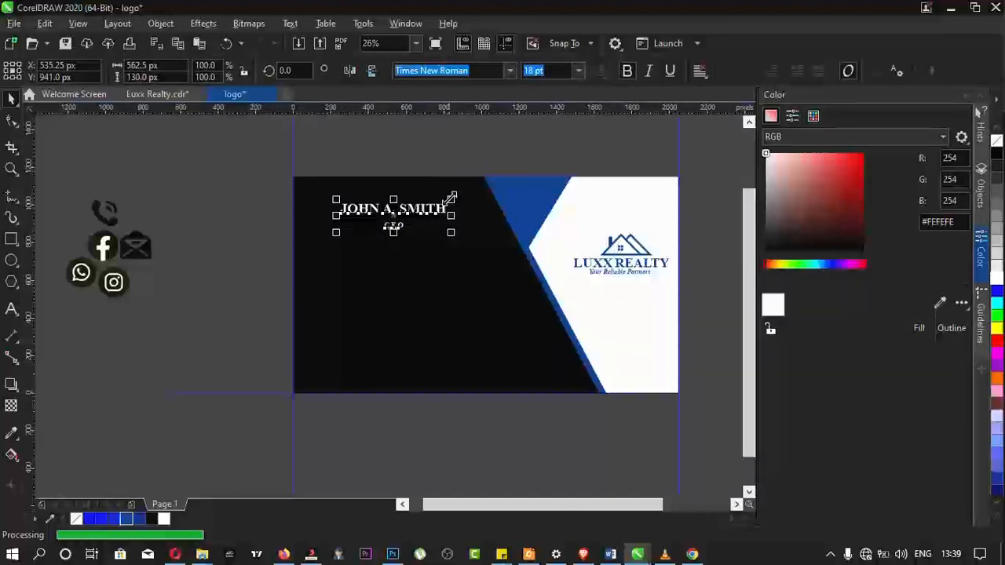
left_click_drag(450, 198, 479, 193)
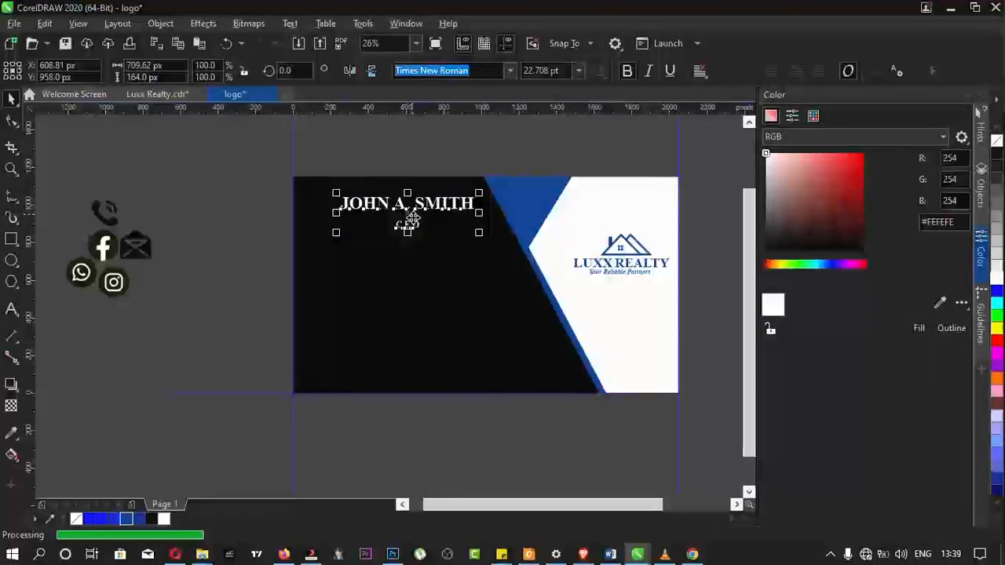
left_click_drag(412, 219, 409, 223)
key("Left")
key("Left")
key("Left")
key("Left")
key("Left")
key("Left")
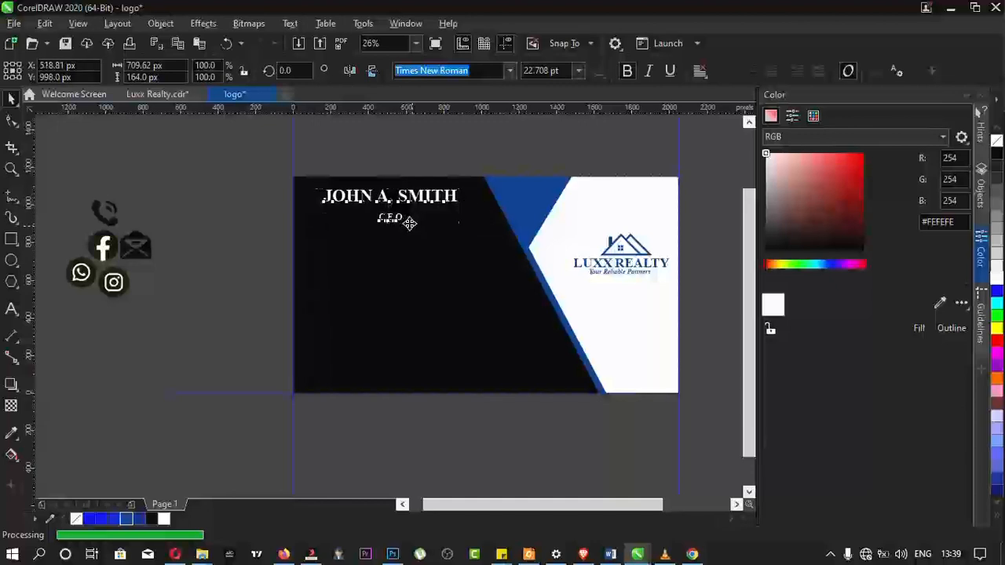
key("Down")
key("Down")
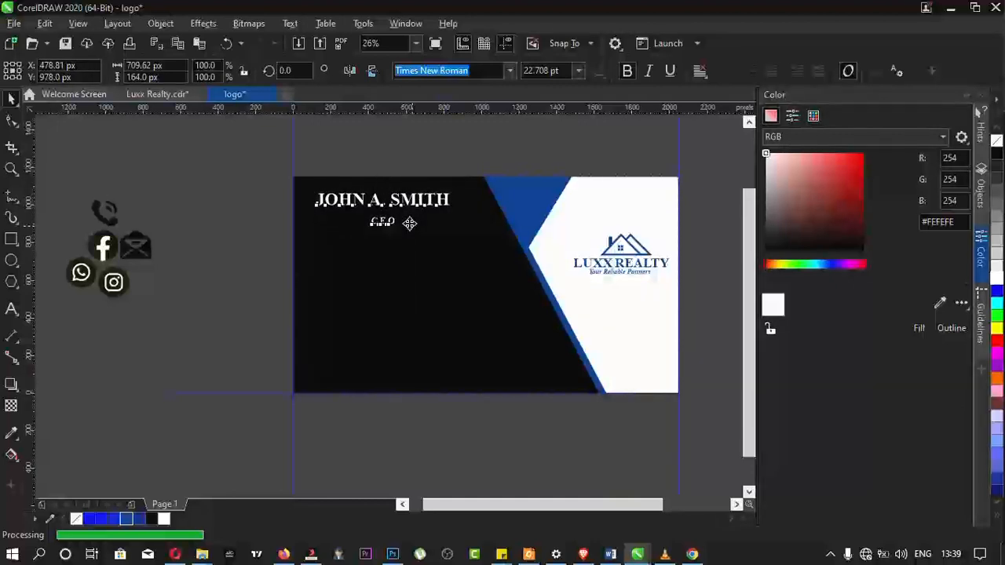
key("Left")
key("Right")
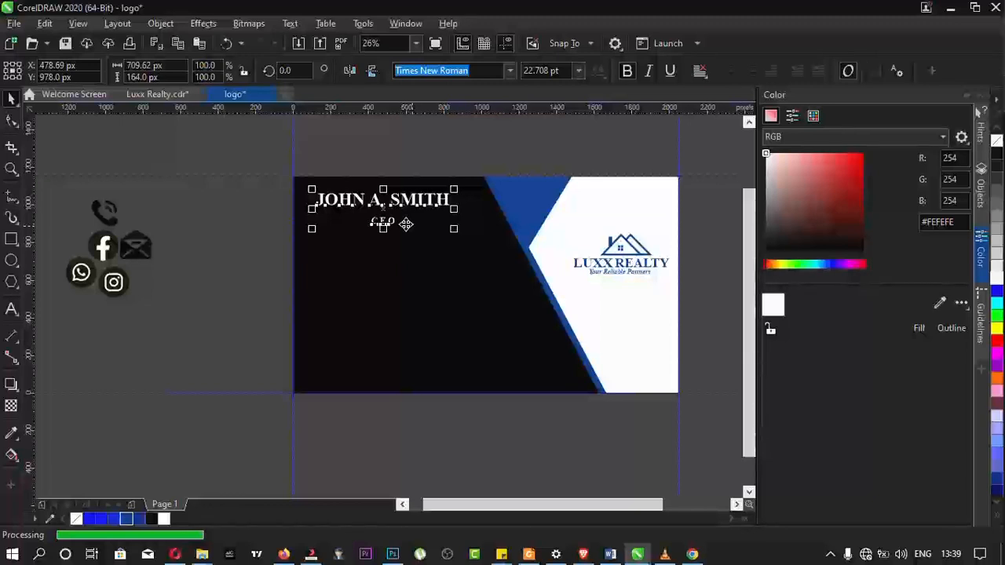
left_click(285, 225)
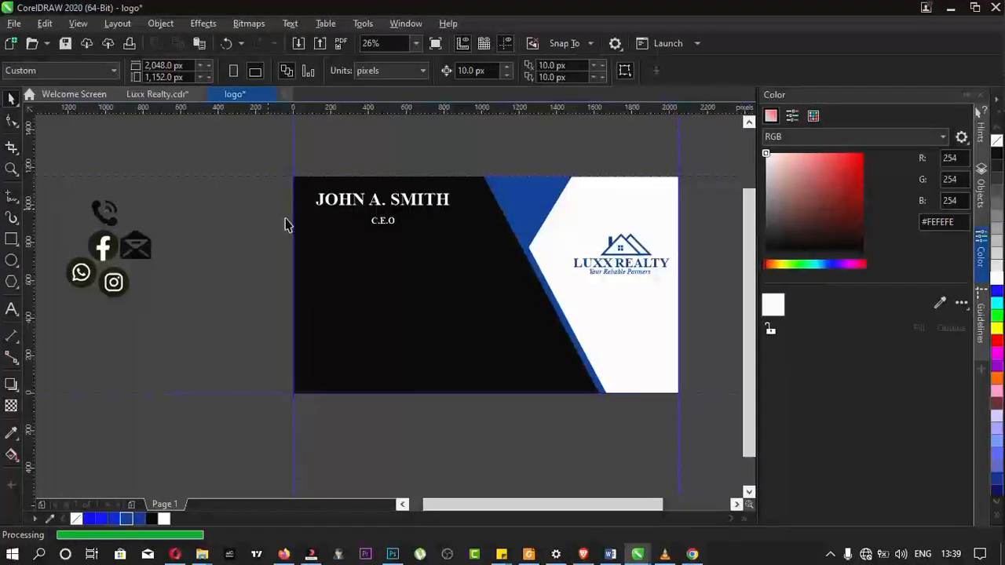
Step: Move the phone icon out of the cluster and copy the Instagram backing circle below it
left_click(106, 215)
left_click_drag(135, 250, 208, 303)
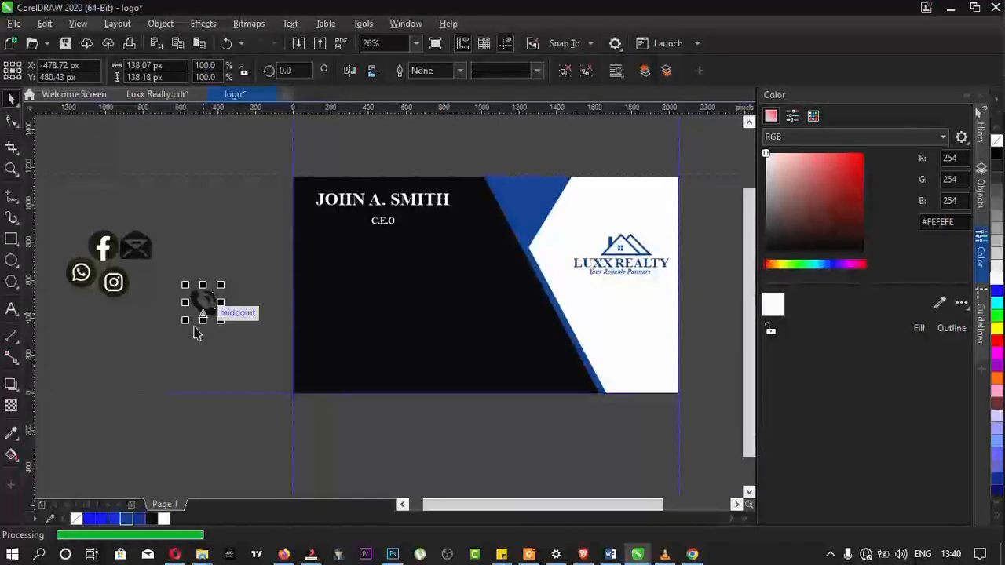
left_click(123, 291)
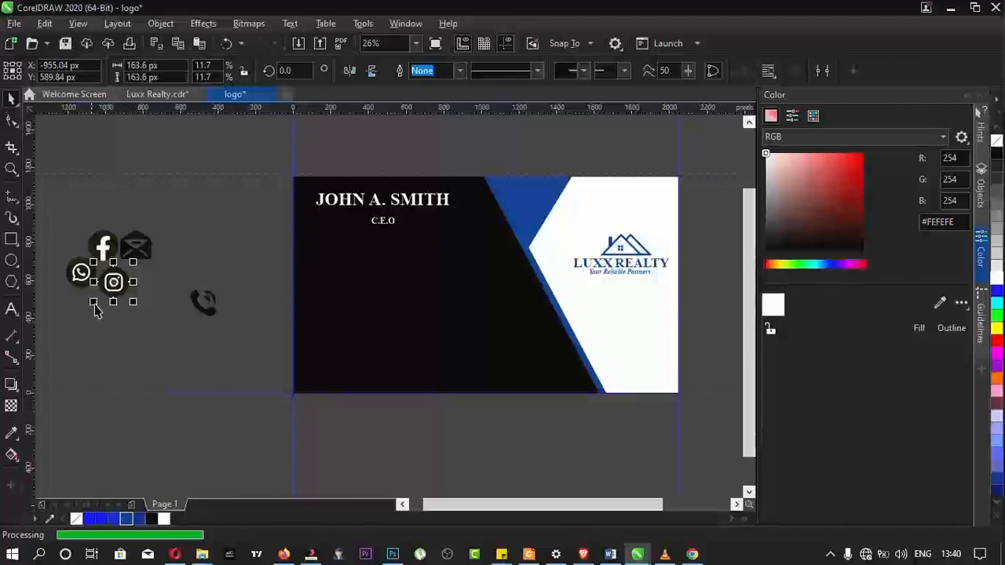
left_click(139, 307)
left_click_drag(126, 291, 189, 338)
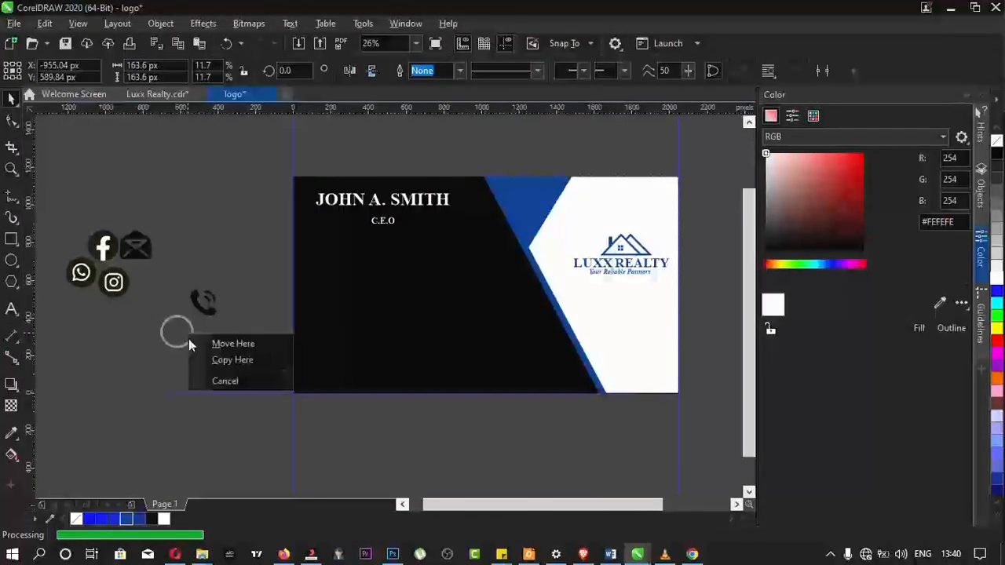
left_click(224, 359)
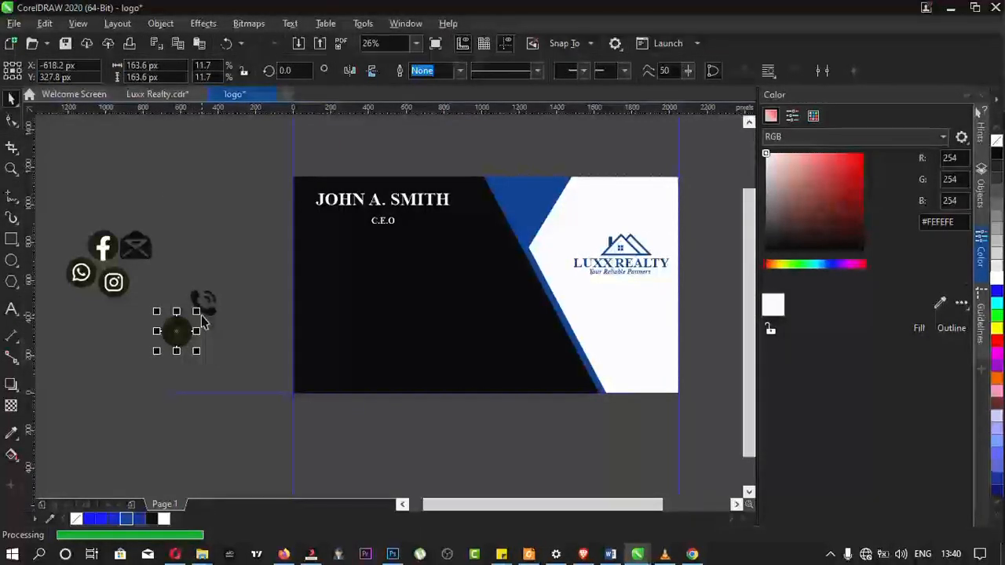
Step: Resize the circle copy to 200 × 200 px
left_click(159, 66)
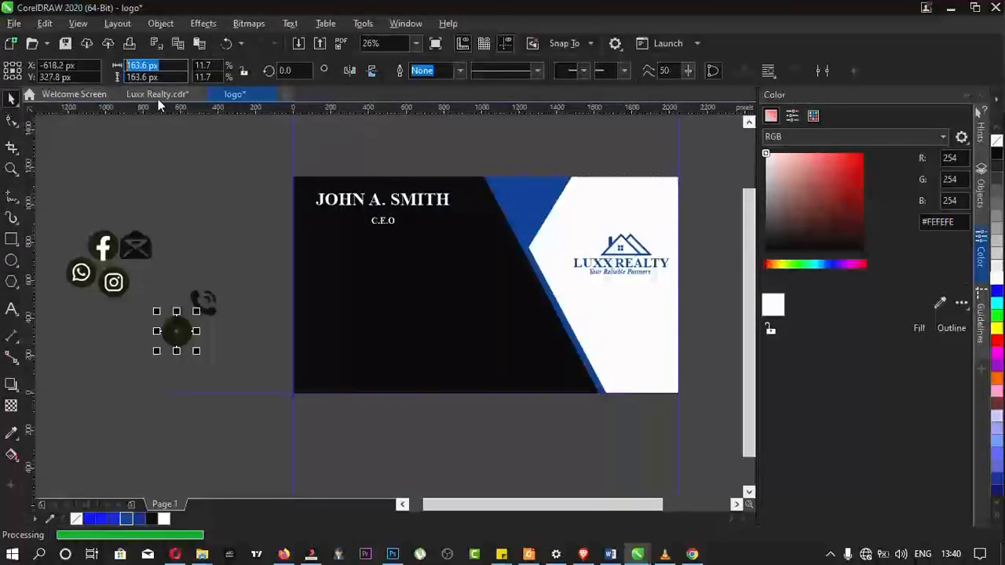
type("200")
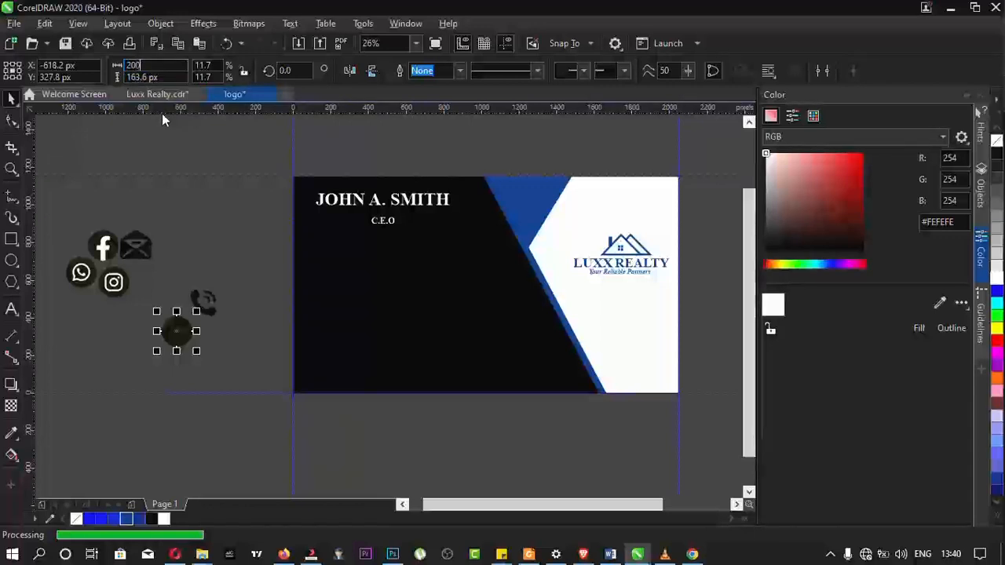
left_click(168, 81)
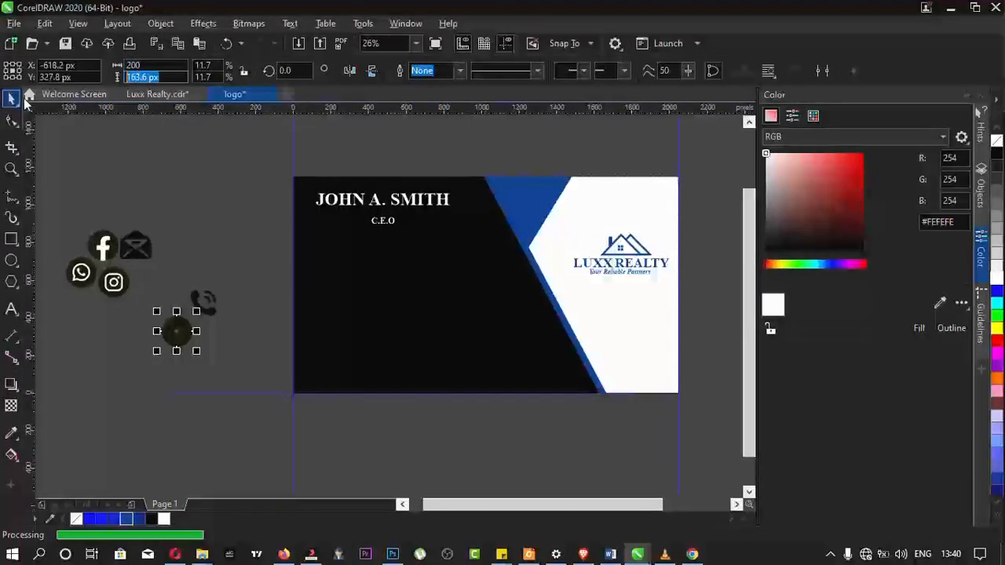
type("200")
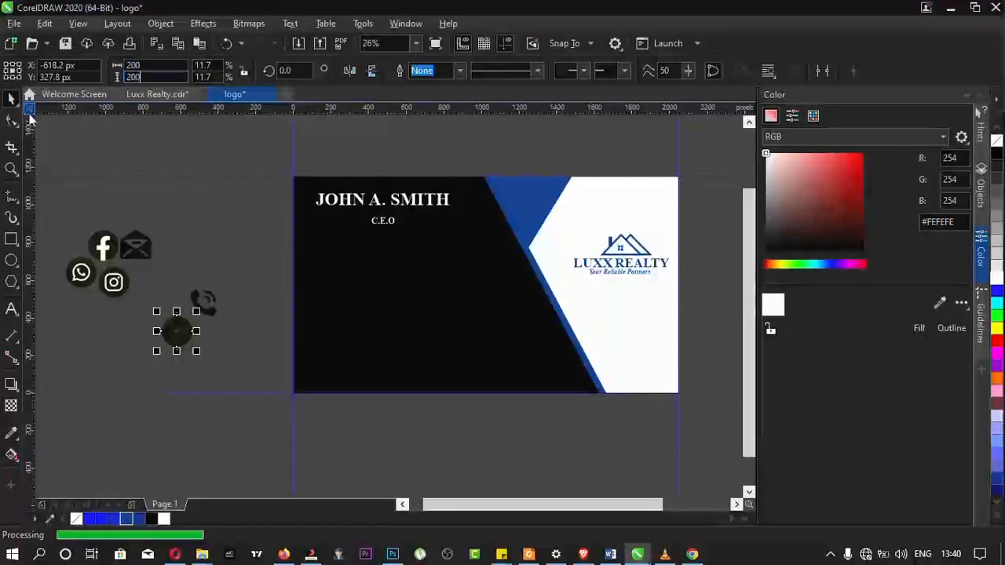
key("Return")
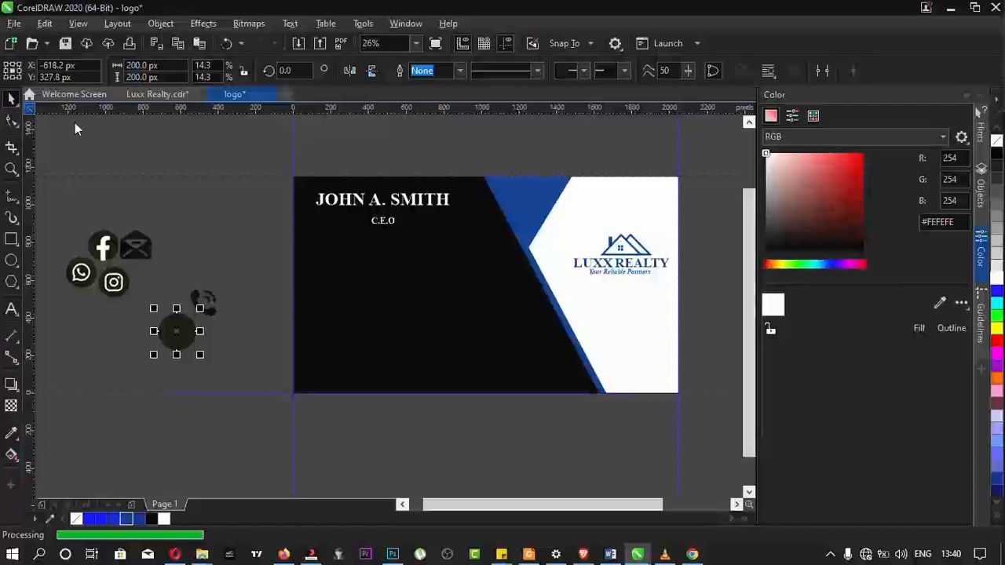
Step: Shrink the phone glyph, copy the dark 200 px circle, and fill the copy blue
left_click_drag(197, 292, 180, 283)
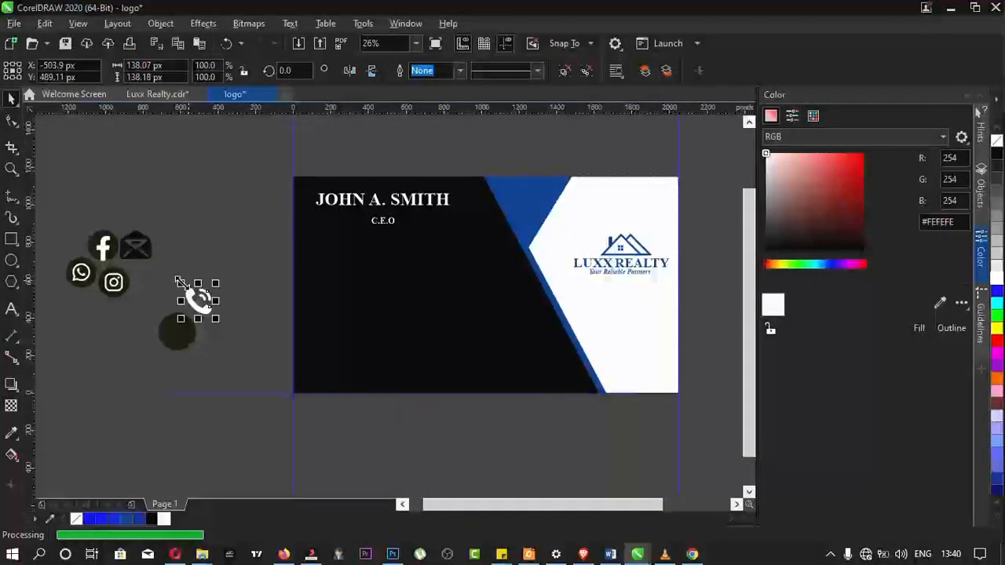
left_click_drag(179, 281, 195, 297)
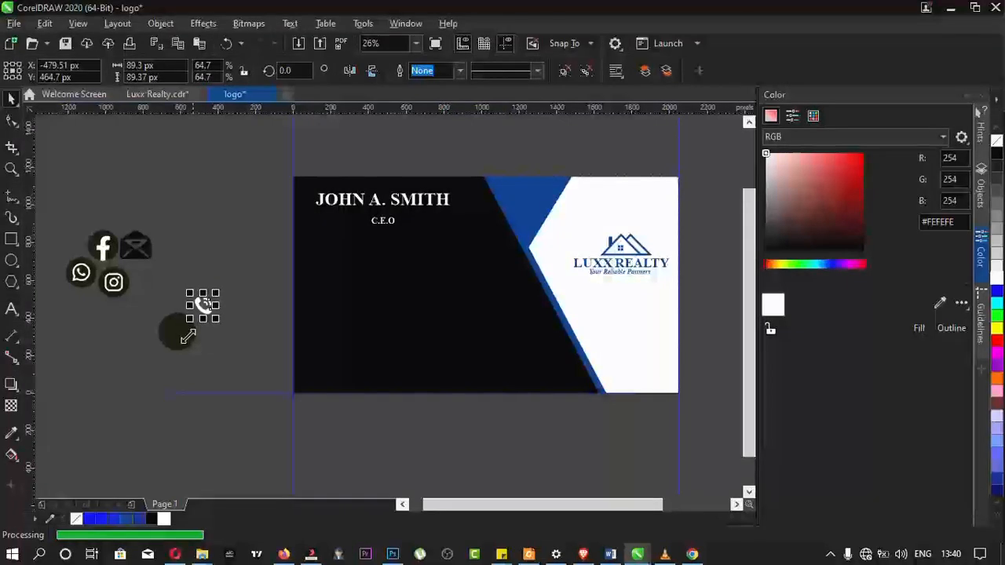
left_click(180, 351)
left_click_drag(180, 355, 115, 351)
left_click(160, 372)
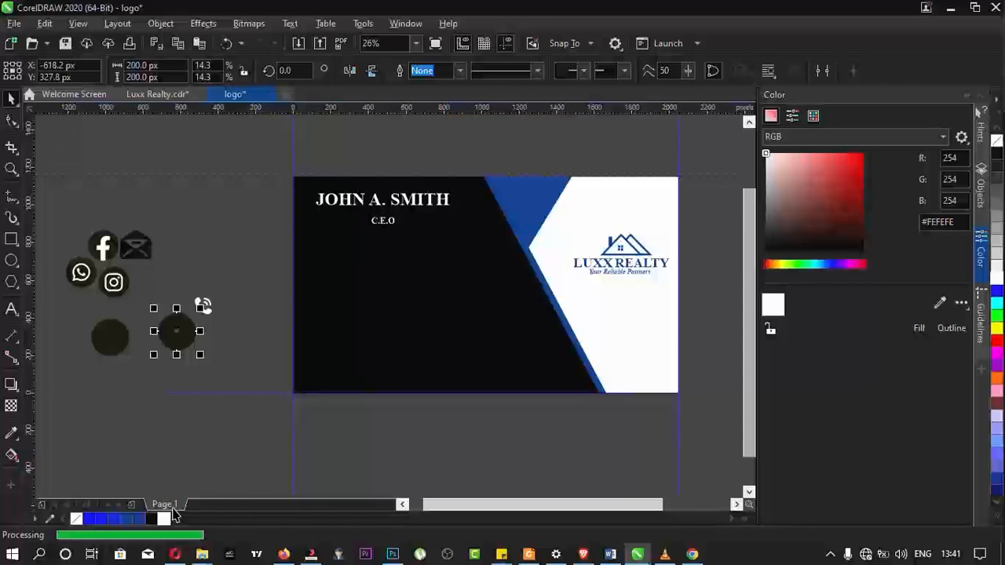
left_click(130, 520)
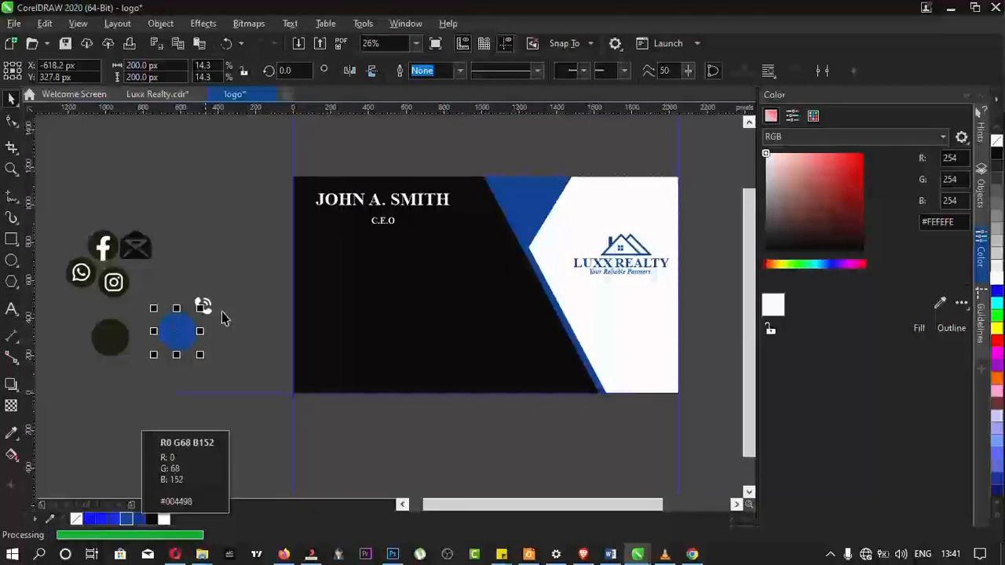
Step: Center the phone glyph on the blue circle and bring it to the front
left_click(202, 305)
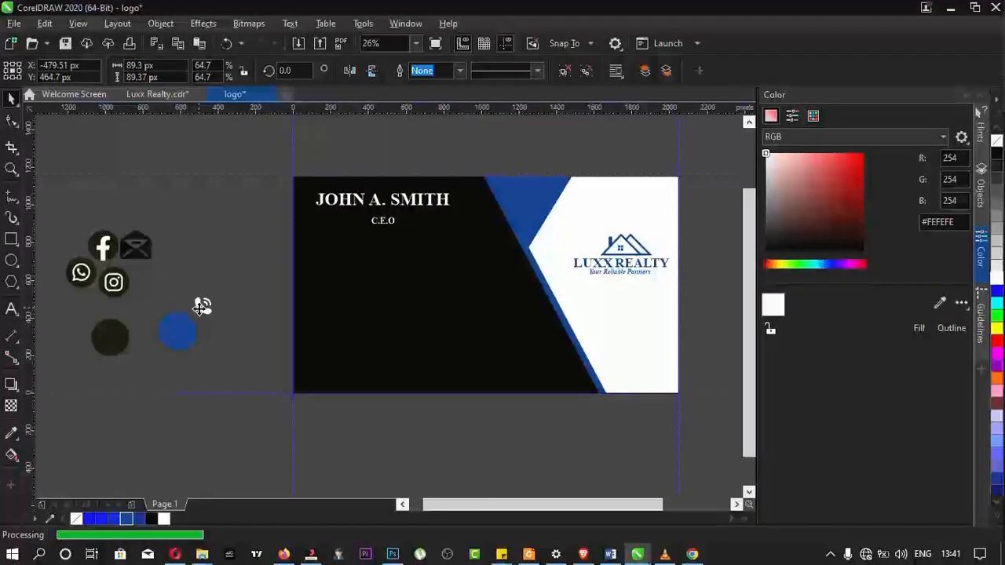
left_click_drag(202, 305, 181, 330)
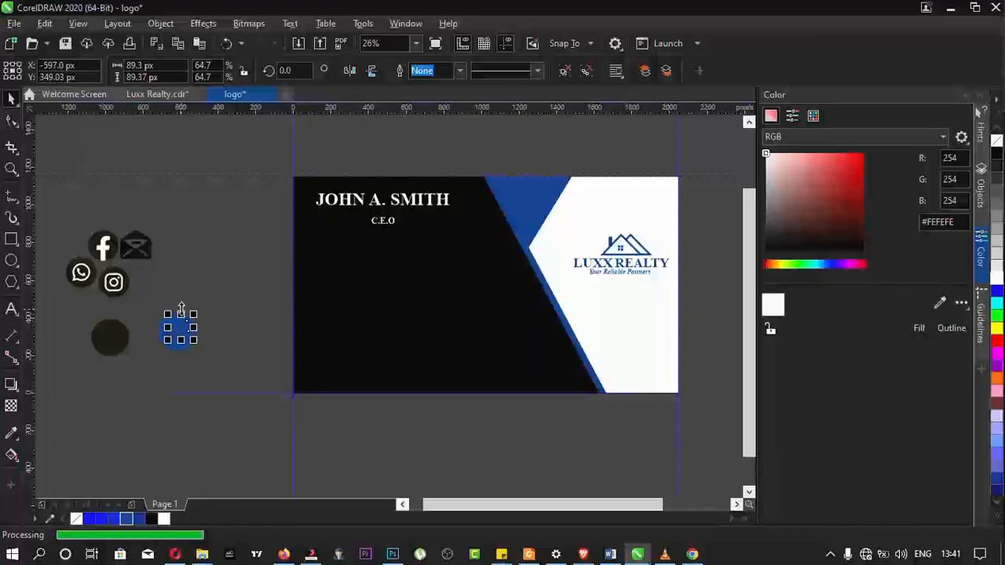
left_click(160, 23)
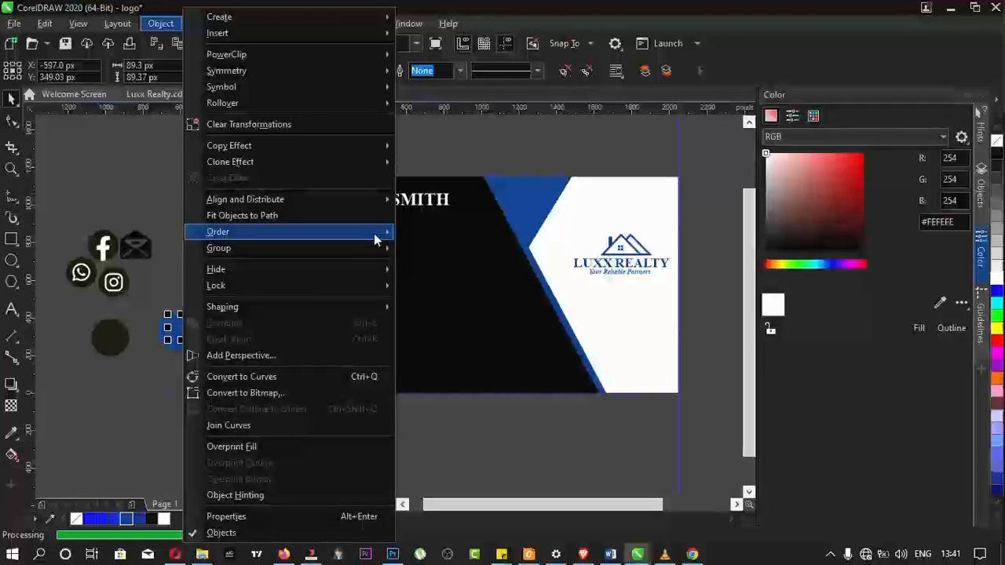
left_click(262, 329)
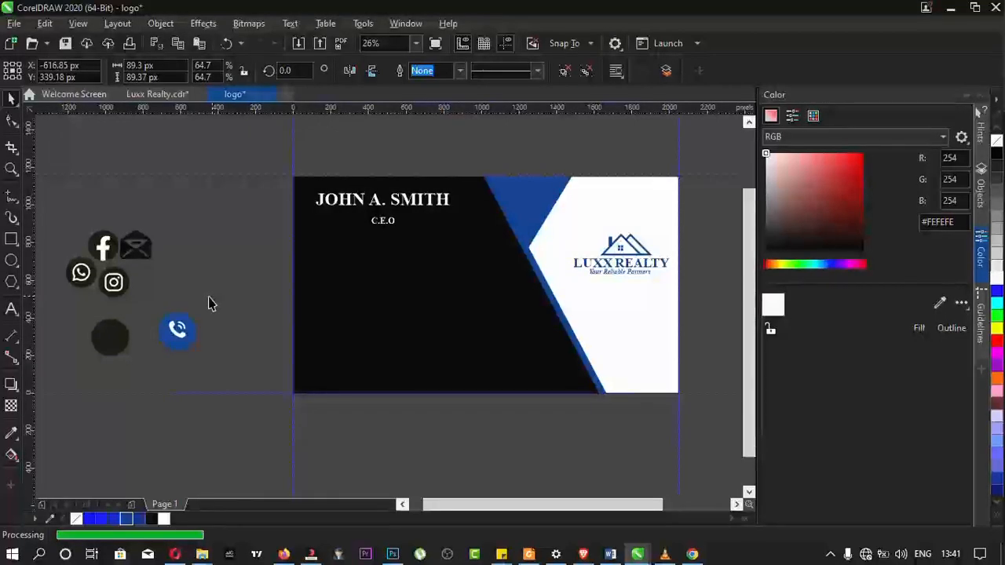
left_click(210, 304)
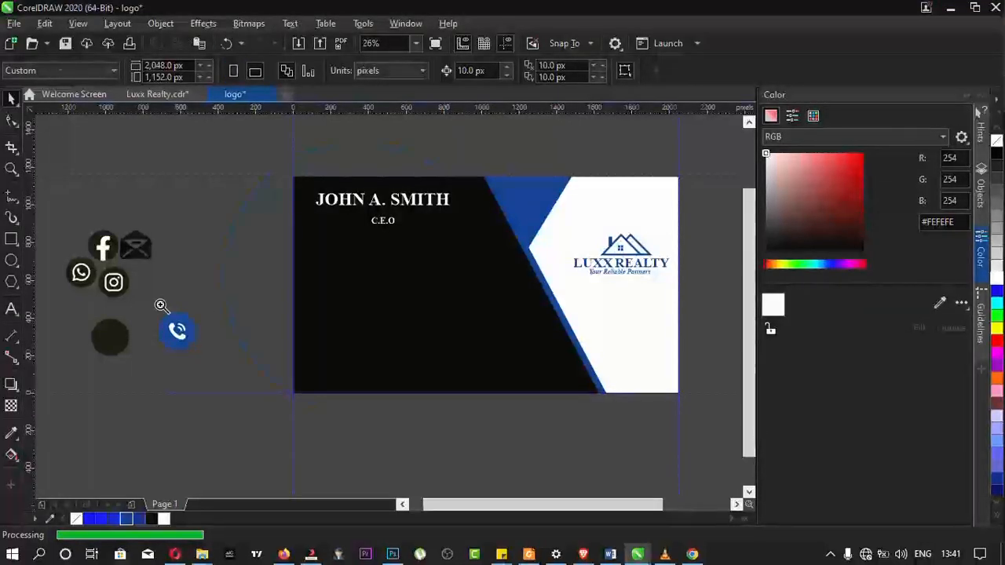
Step: Enlarge the white handset and recentre it on the blue circle
left_click_drag(161, 305, 203, 363)
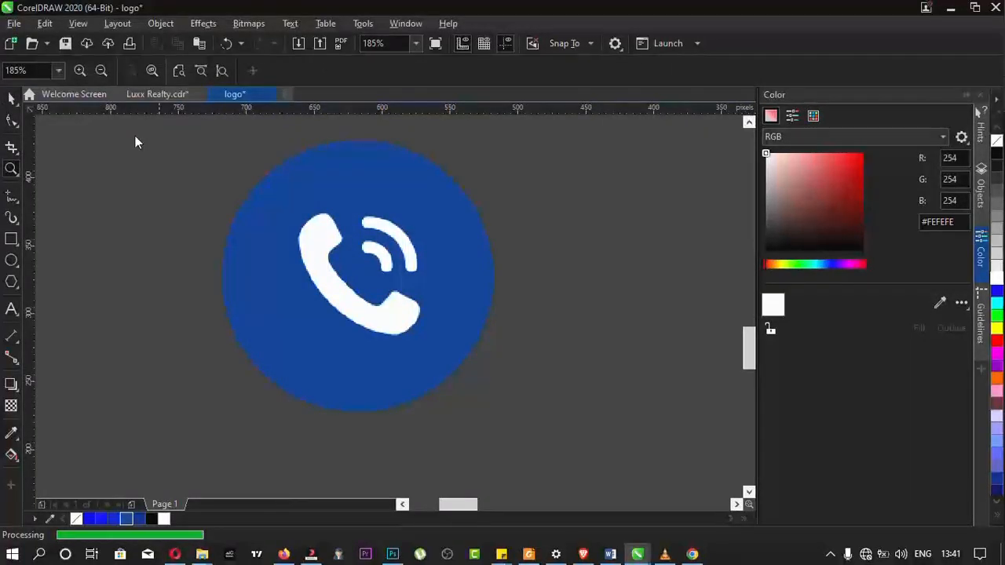
key("space")
left_click(399, 325)
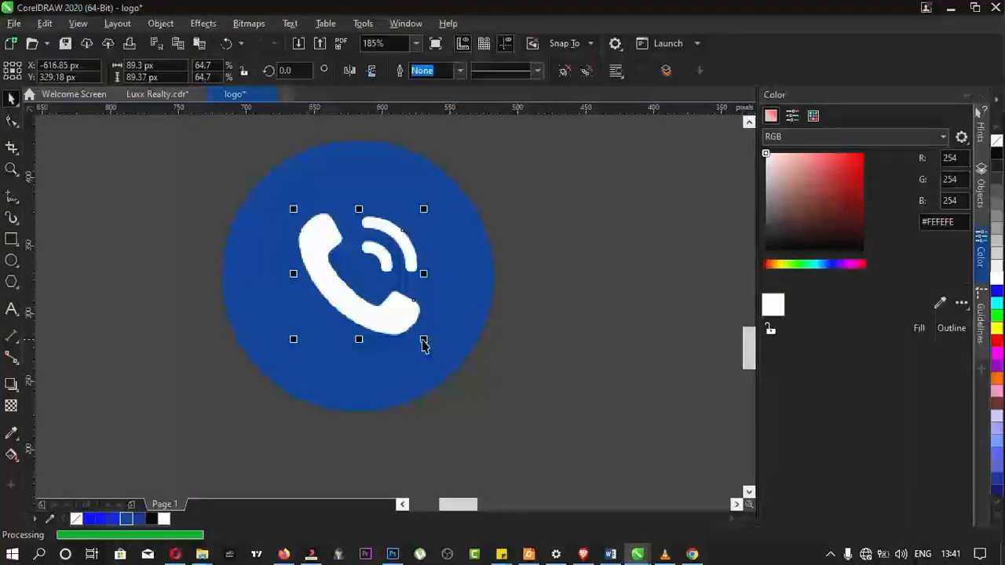
left_click_drag(424, 343, 469, 387)
left_click_drag(372, 299, 344, 279)
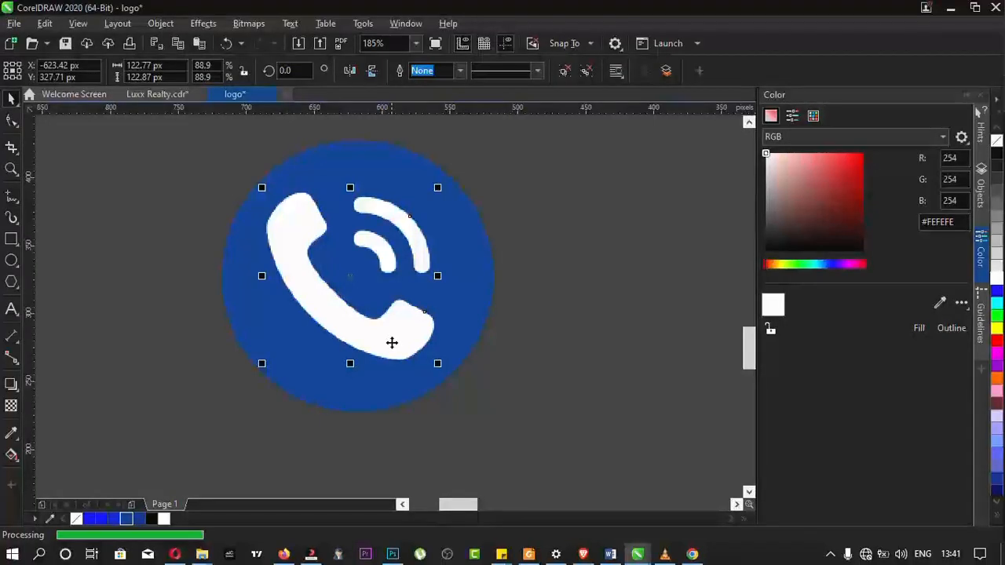
left_click(193, 294)
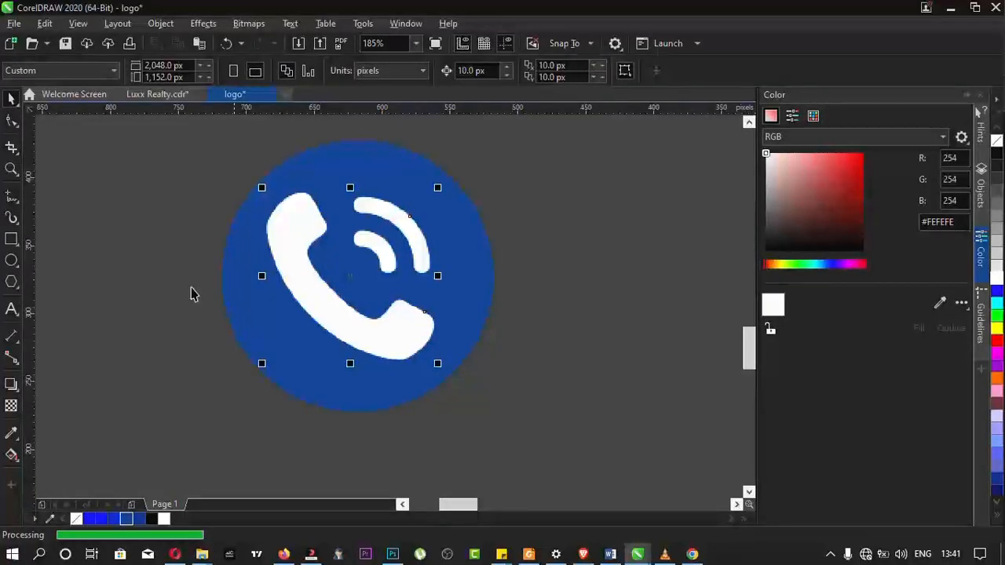
Step: Group the blue circle and handset into one phone icon
left_click_drag(186, 126, 556, 436)
key("ctrl+g")
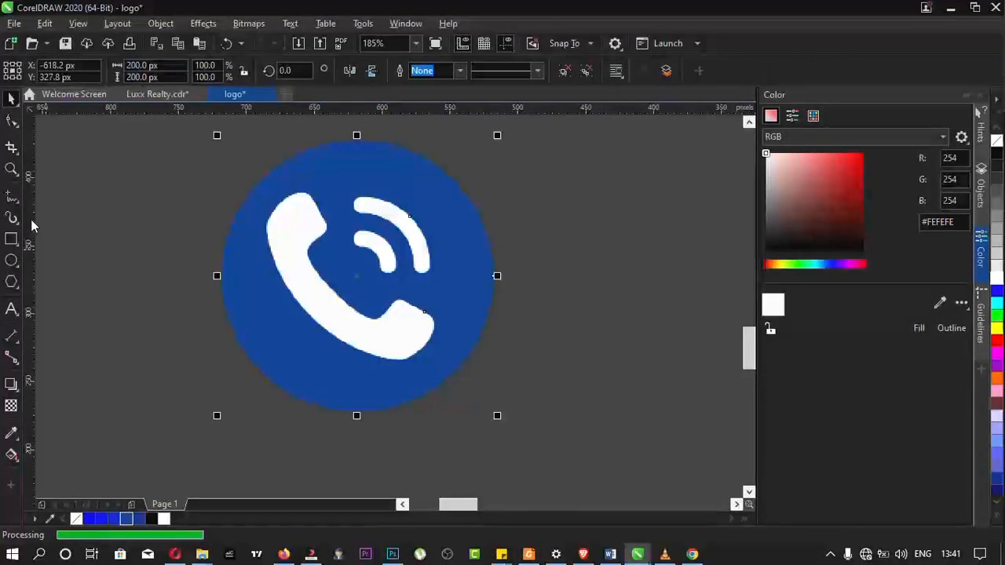
left_click(11, 169)
left_click(105, 71)
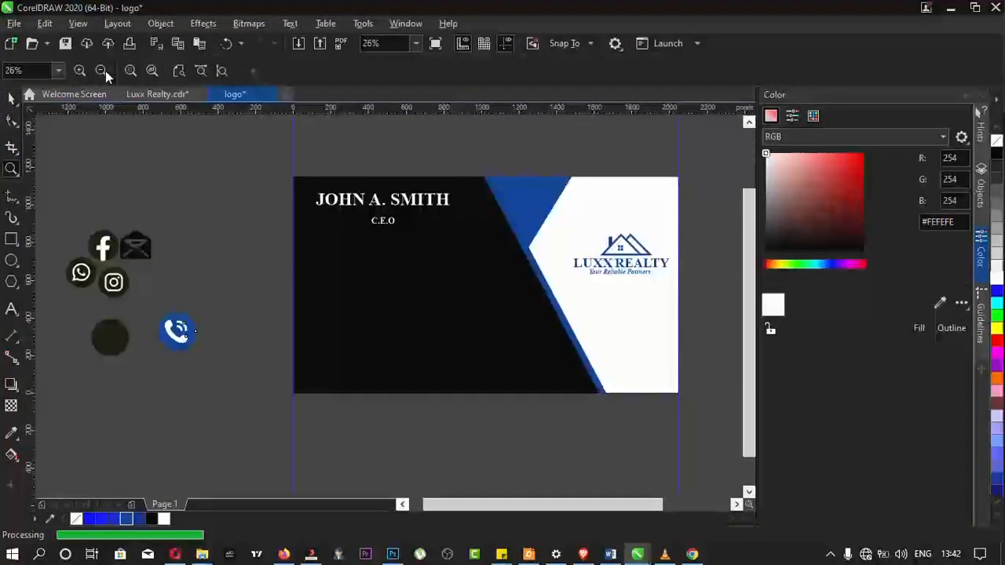
Step: Move the phone icon up, fill the Instagram circle blue, and place Instagram beside the phone icon
left_click(12, 99)
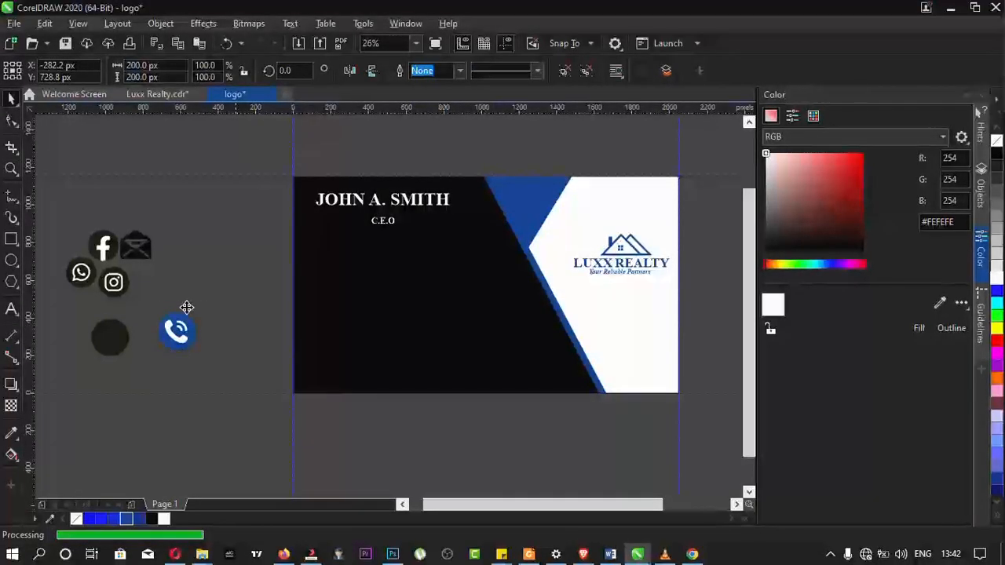
left_click_drag(187, 307, 250, 231)
left_click(124, 288)
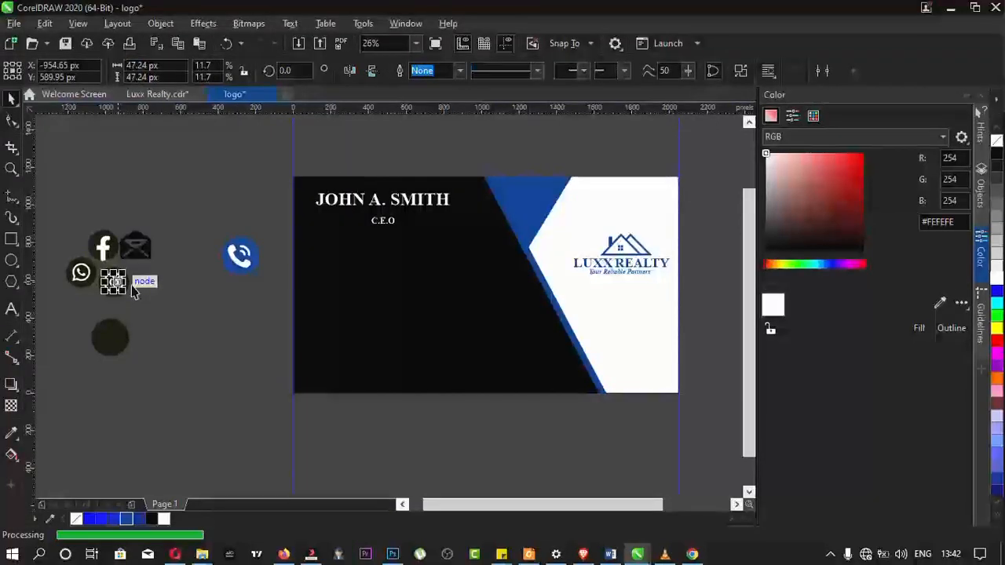
left_click(132, 288)
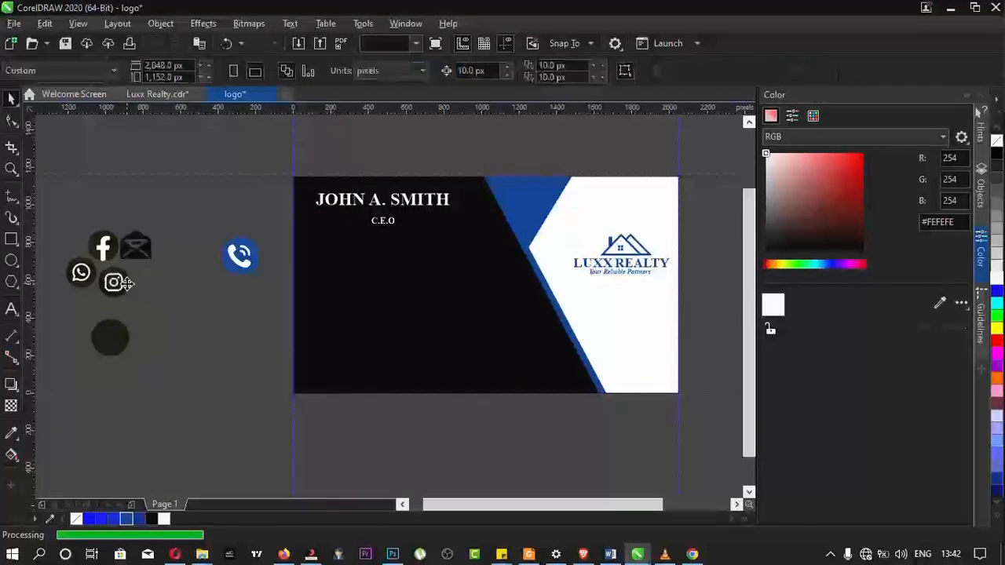
left_click(128, 284)
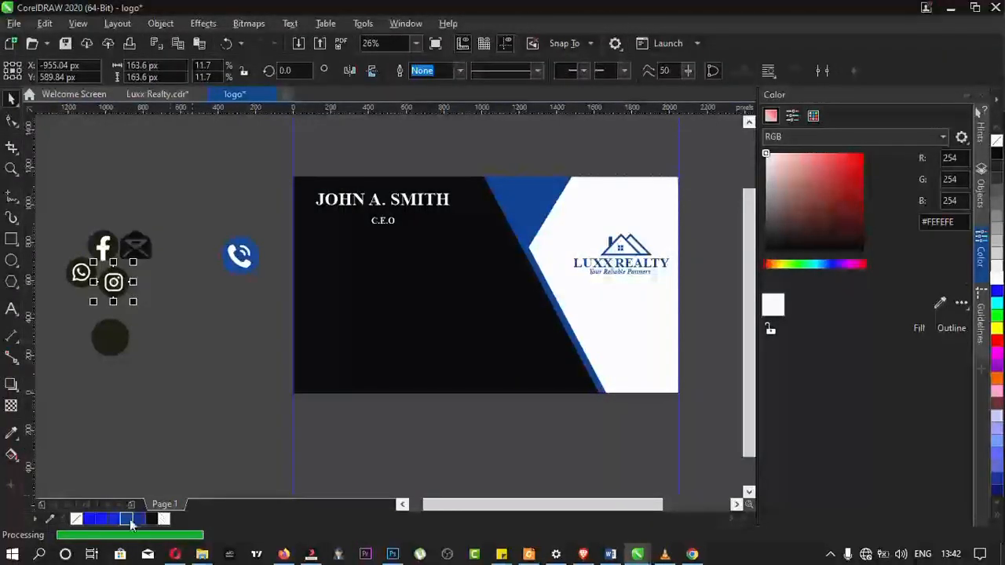
left_click(127, 519)
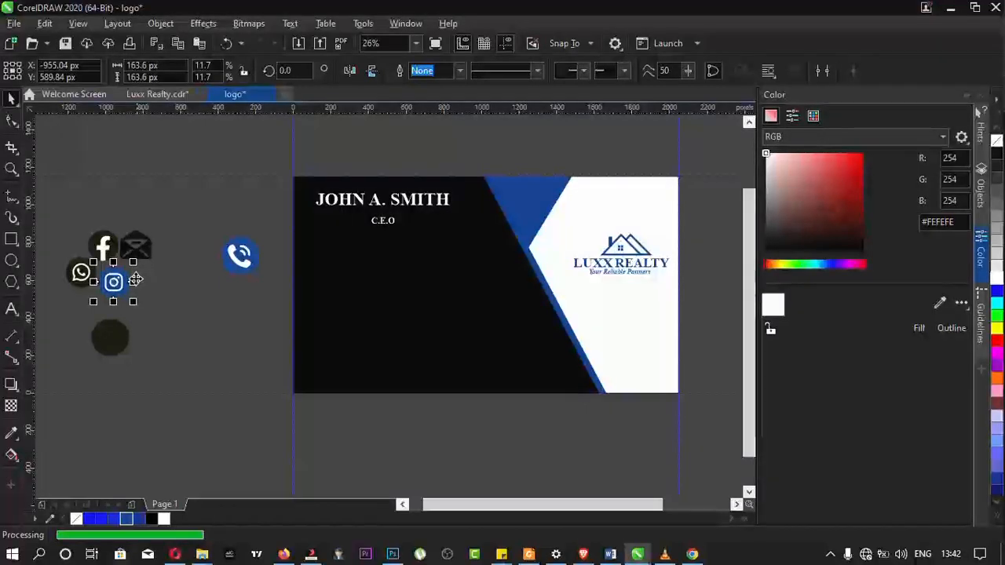
left_click_drag(157, 258, 89, 308)
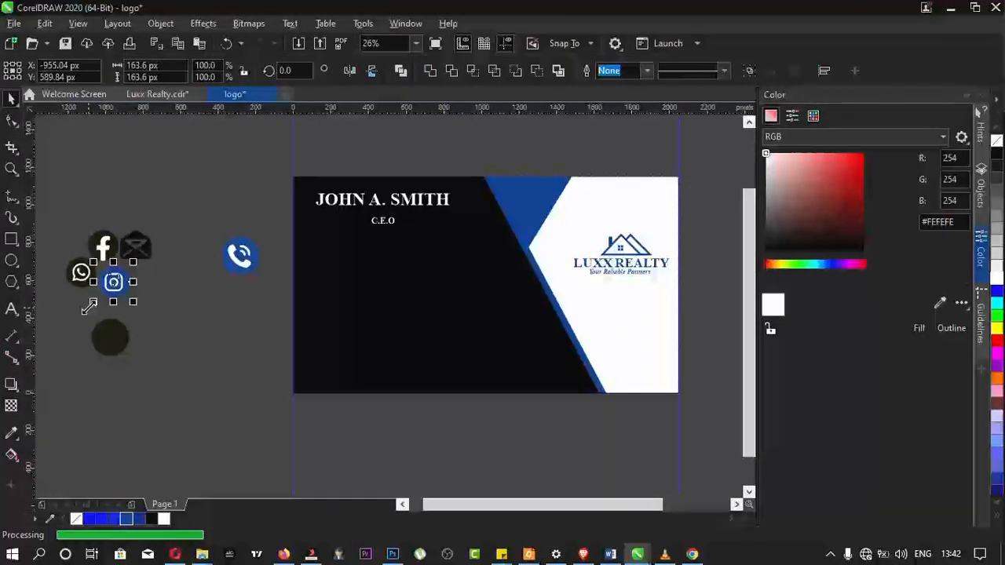
left_click(44, 328)
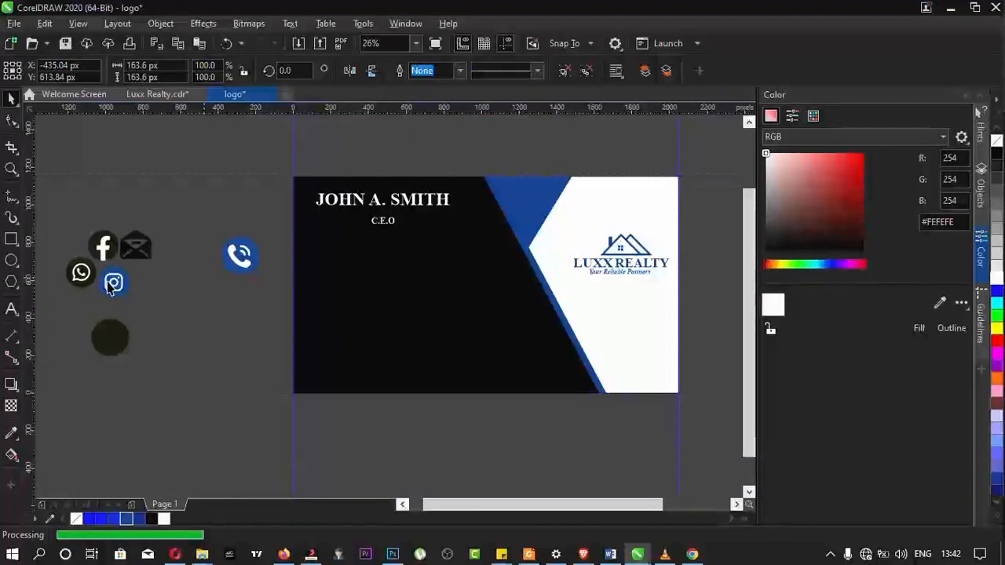
left_click_drag(110, 286, 207, 281)
left_click(81, 273)
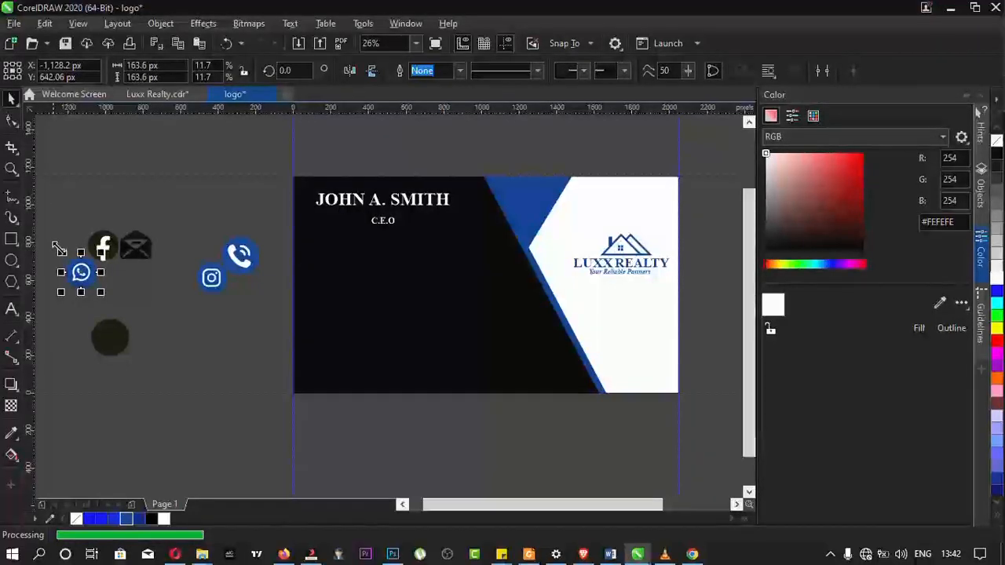
Step: Group the WhatsApp glyph with its circle into one icon
left_click_drag(56, 245, 103, 305)
key("ctrl+g")
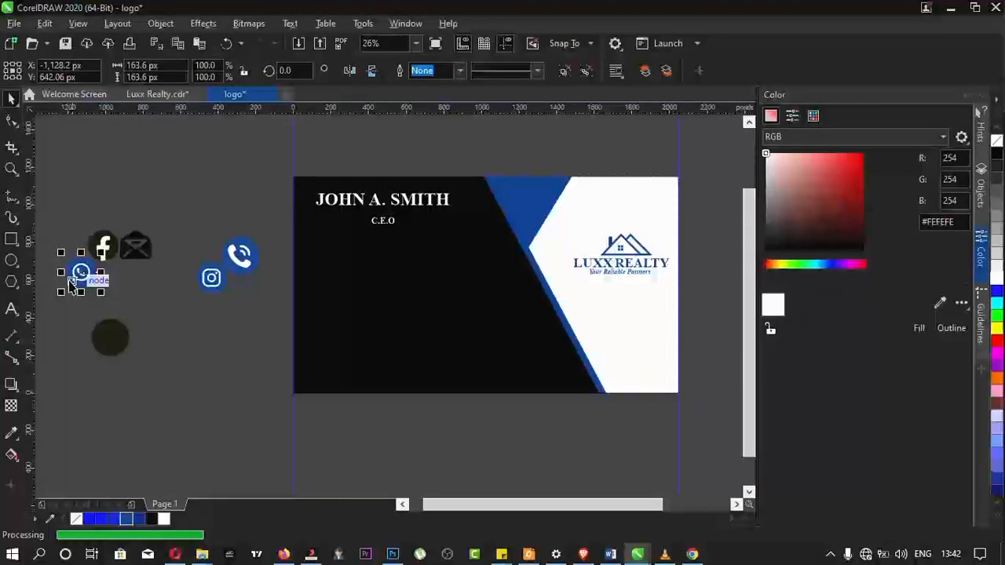
left_click(115, 290)
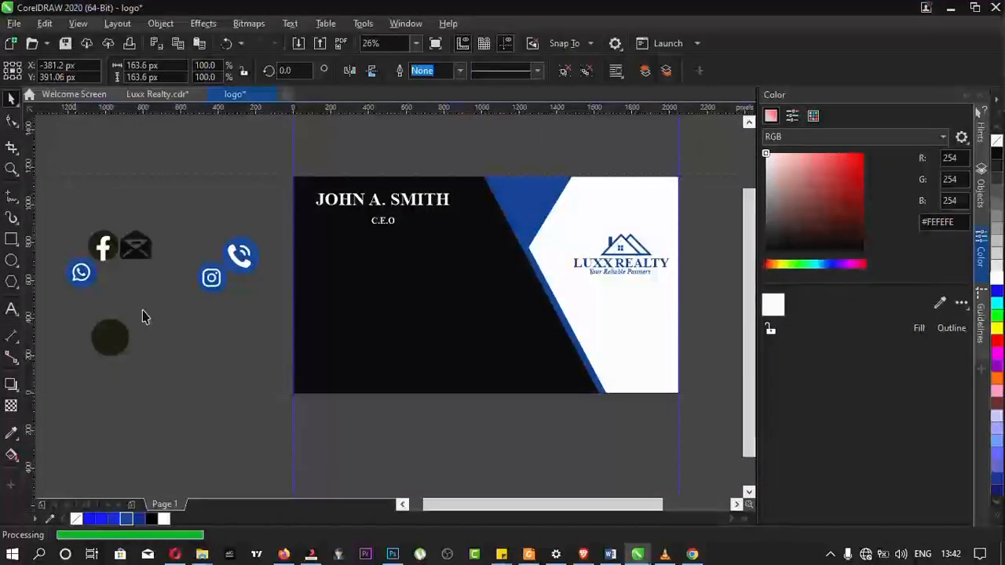
left_click(144, 249)
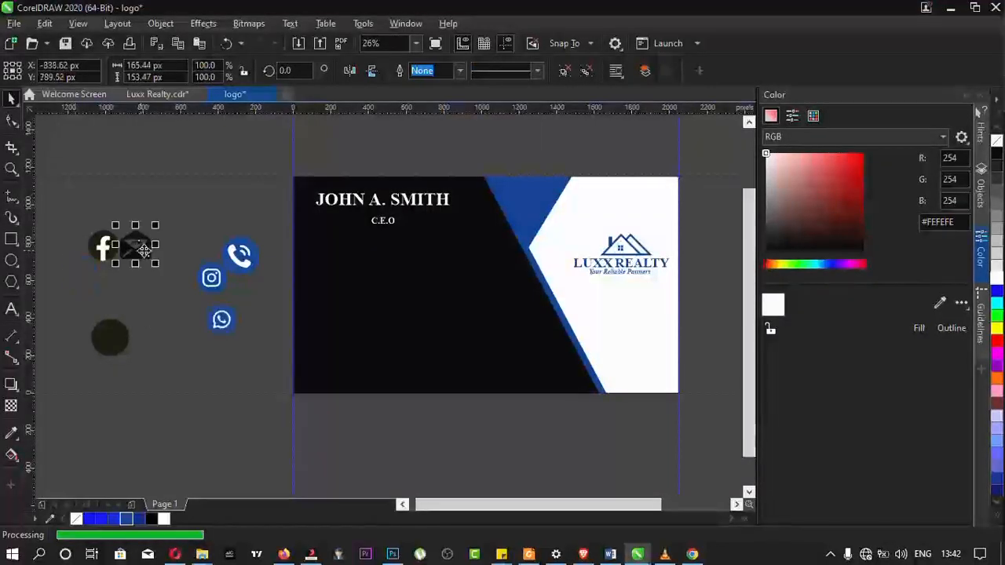
left_click(103, 252)
Step: Duplicate the Facebook icon, regroup its pieces, and place it below the WhatsApp icon
left_click_drag(104, 252, 147, 333)
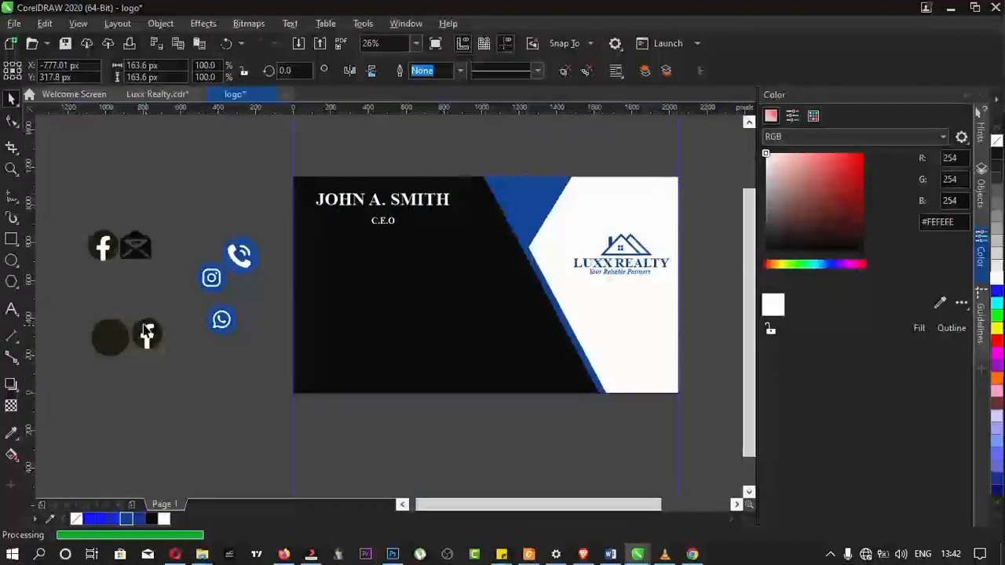
key("ctrl+u")
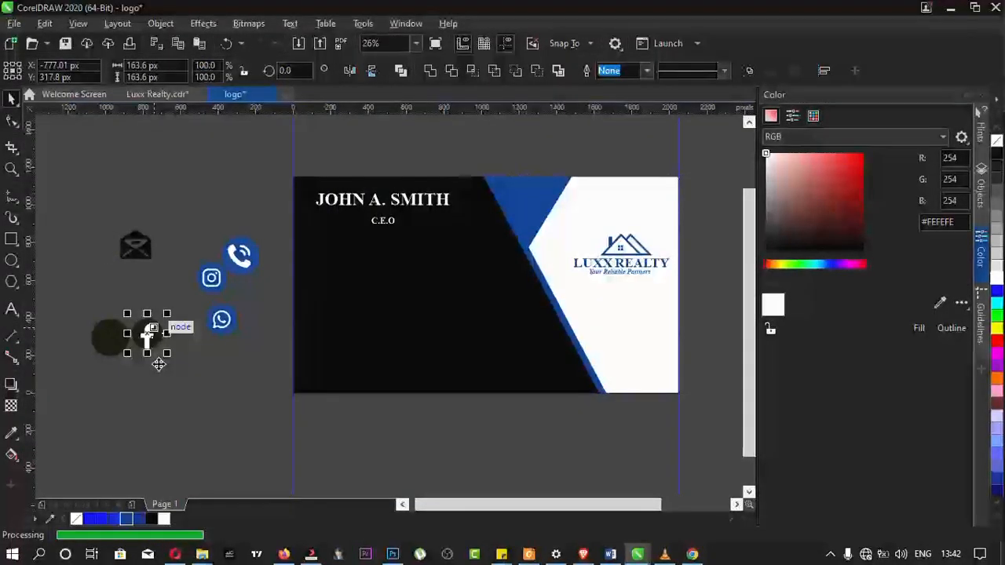
left_click(158, 365)
left_click(160, 338)
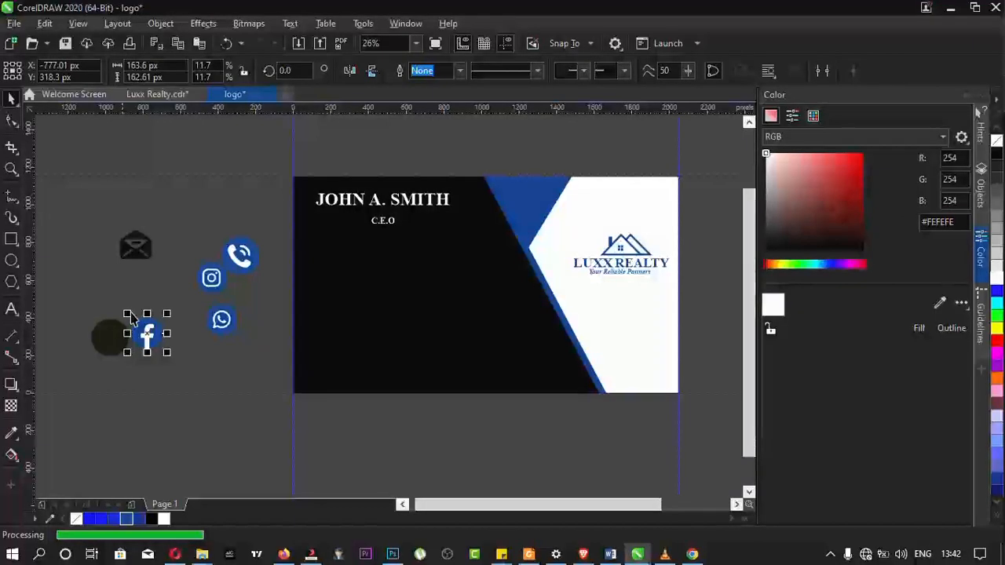
left_click_drag(123, 306, 175, 388)
key("ctrl+g")
left_click(208, 339)
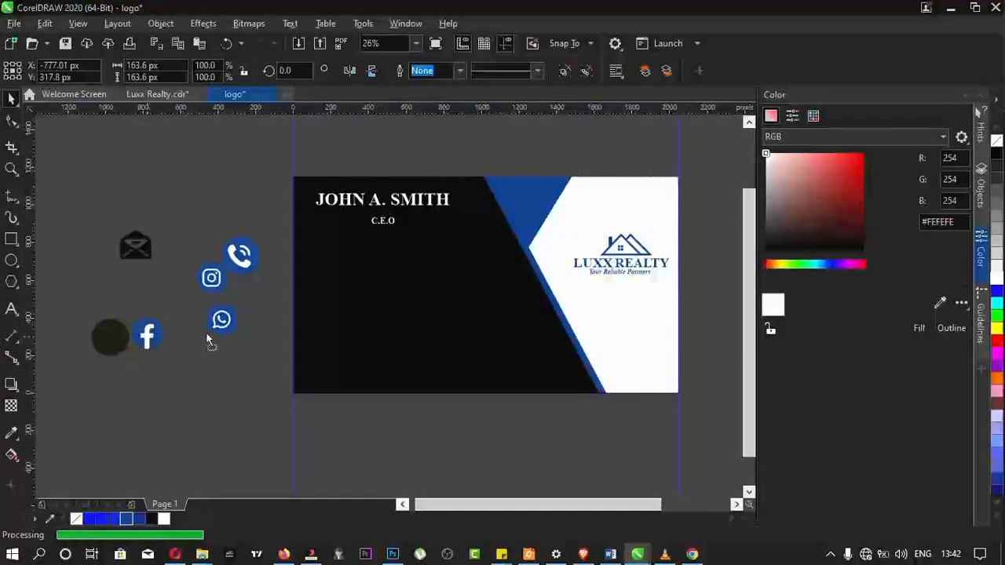
left_click_drag(147, 336, 249, 347)
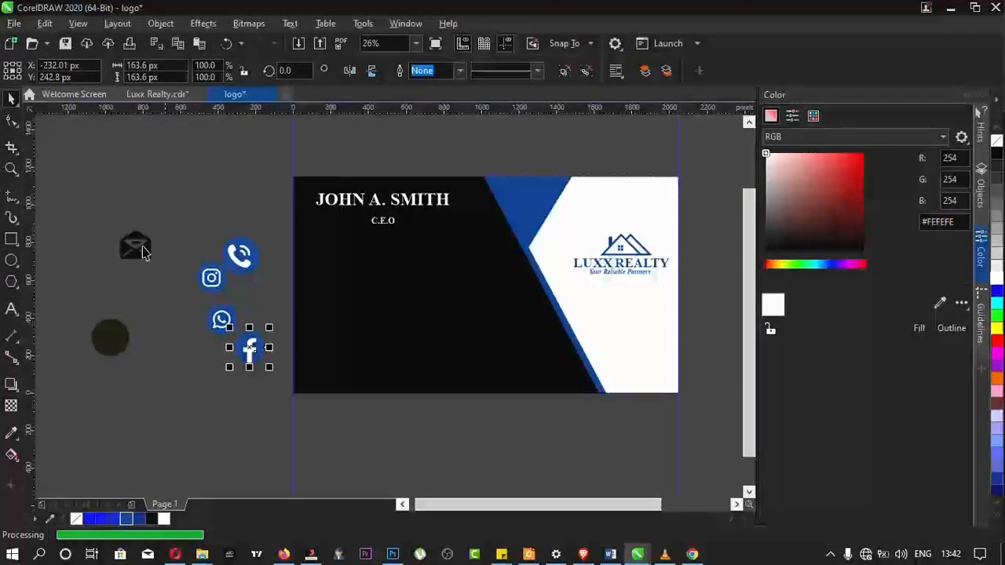
left_click(143, 250)
left_click(118, 339)
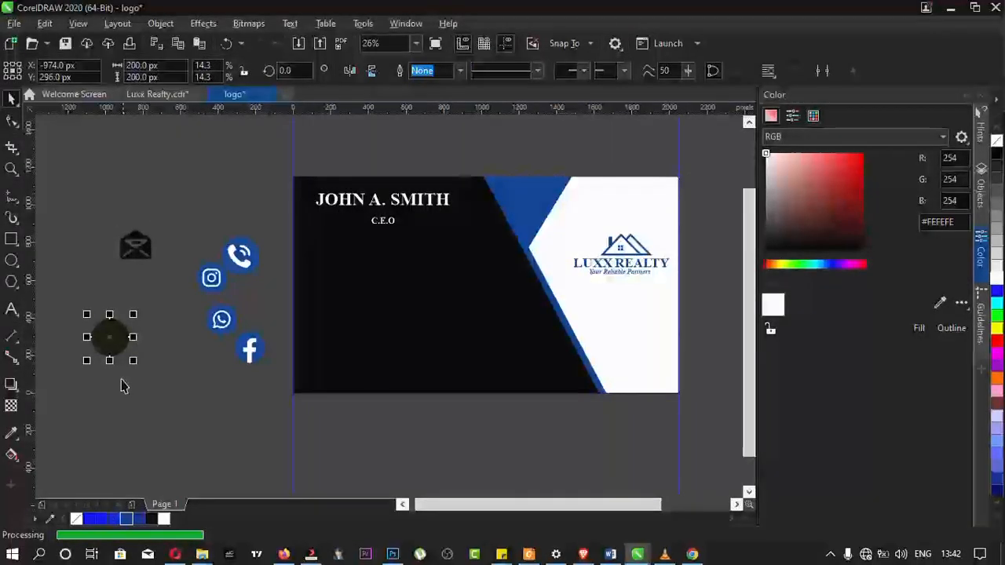
Step: Fill the dark circle blue, shrink the envelope to about 75%, and bring it in front on the circle
left_click(125, 519)
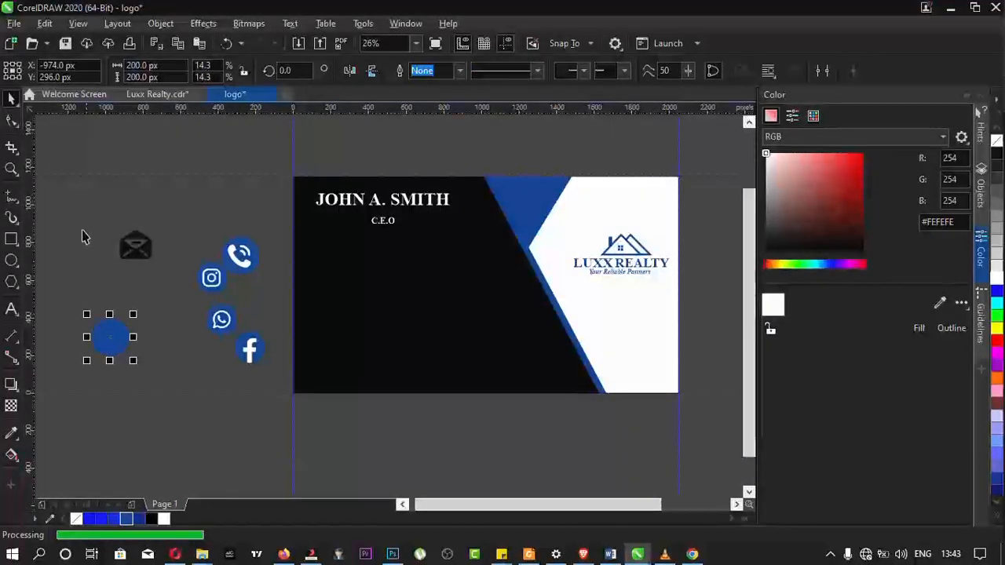
left_click(138, 249)
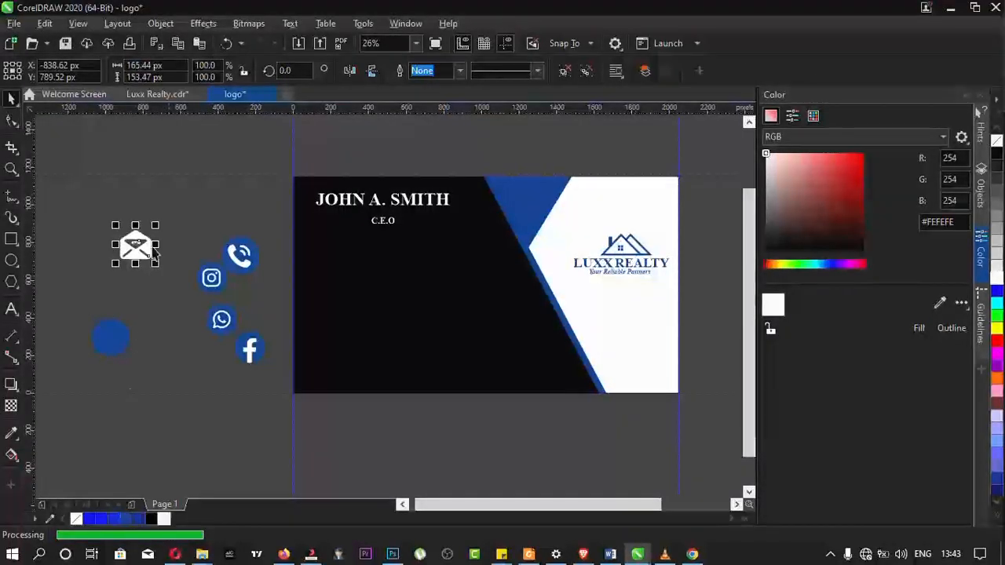
left_click_drag(146, 246, 99, 262)
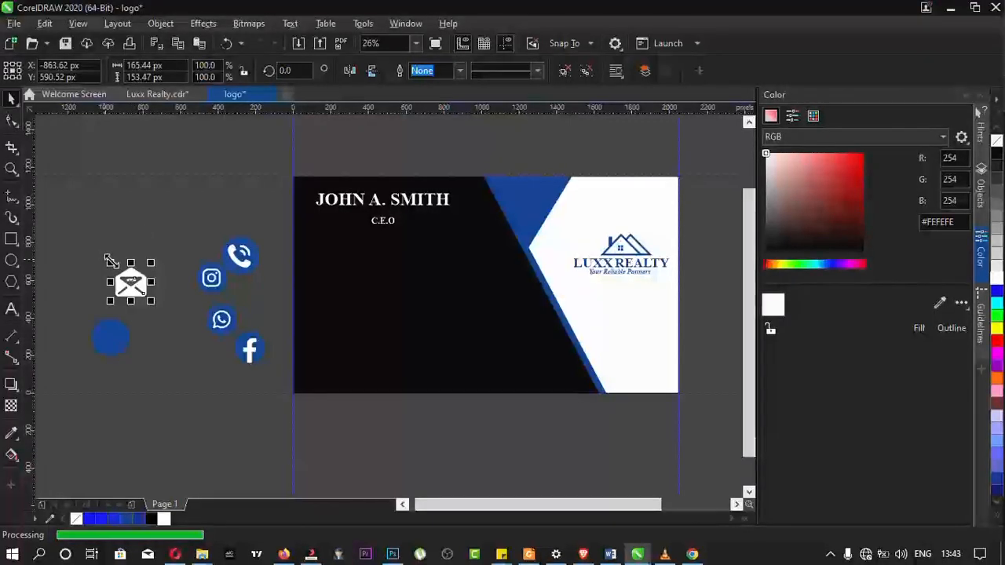
left_click_drag(111, 262, 135, 309)
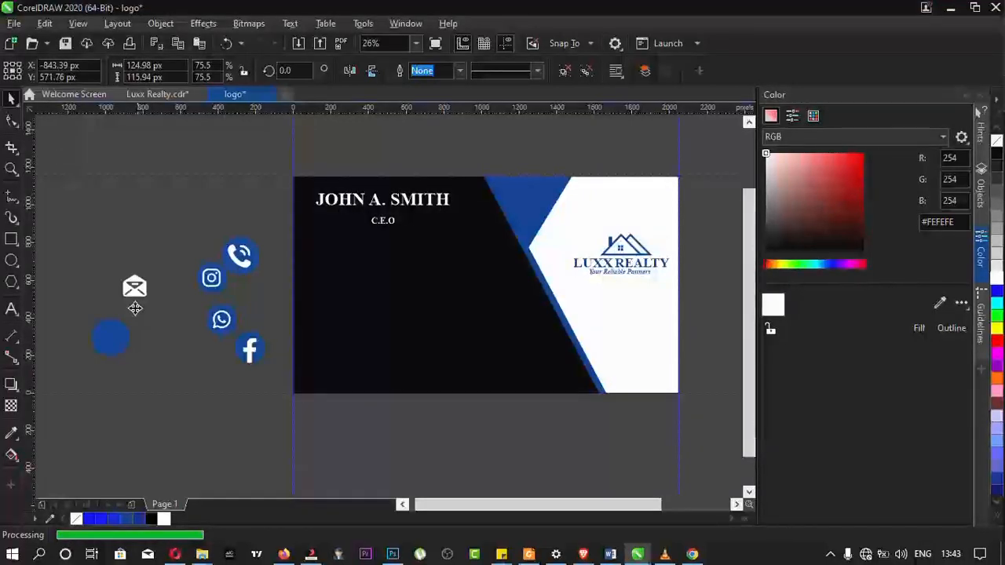
left_click_drag(135, 308, 109, 337)
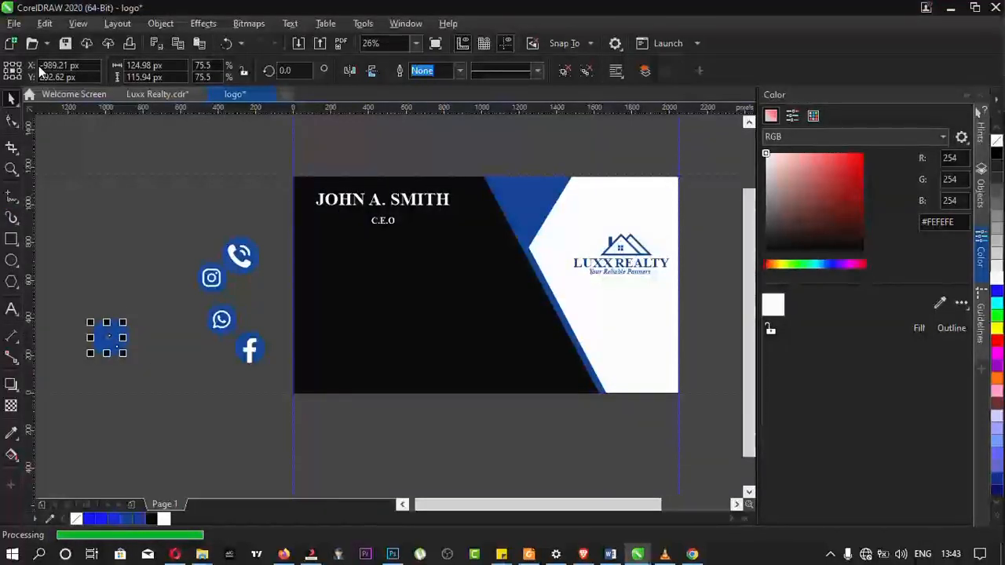
left_click(161, 23)
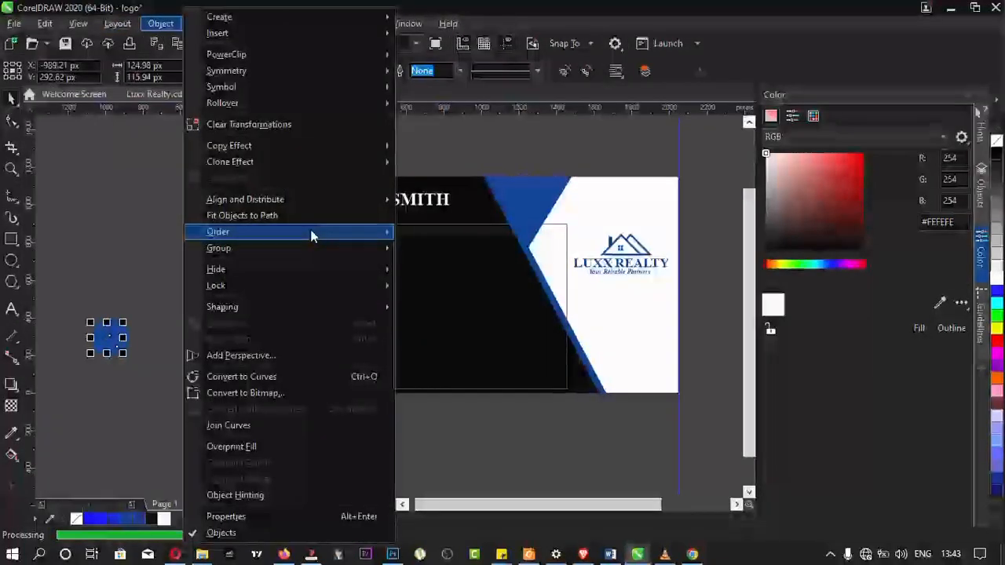
mouse_move(309, 227)
left_click(419, 235)
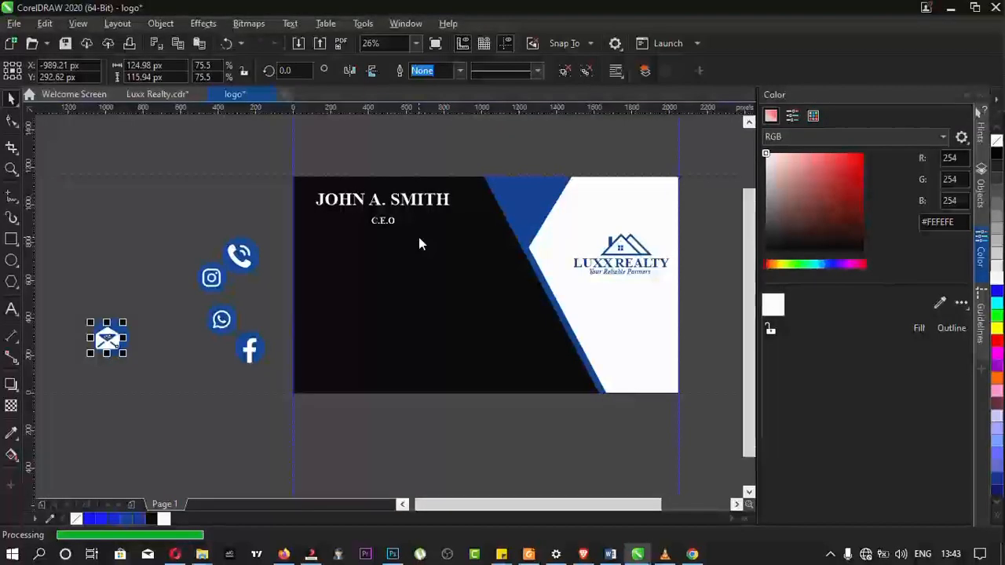
Step: Center the envelope on the blue circle and group them as a mail icon
left_click(11, 168)
left_click_drag(75, 310, 160, 379)
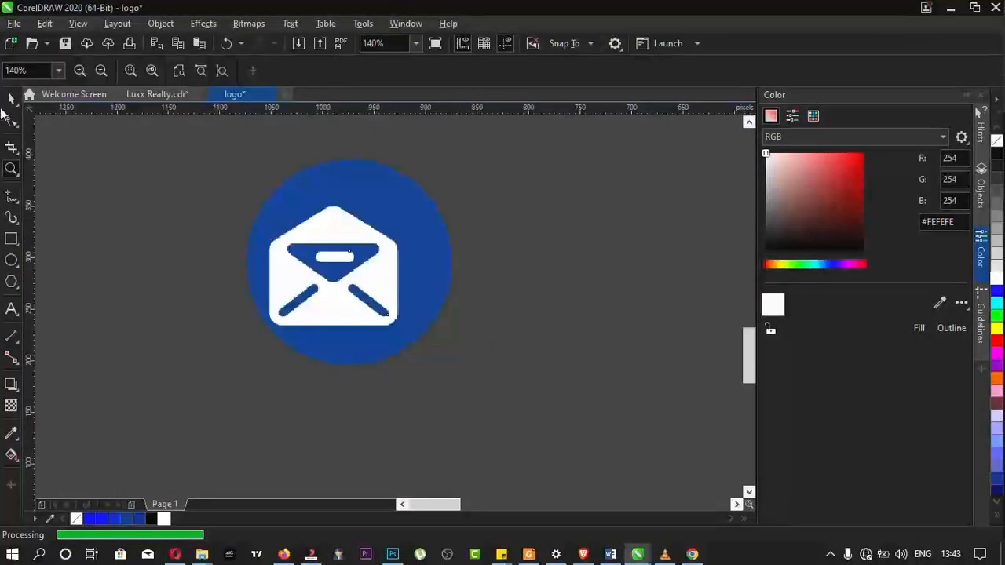
left_click(9, 97)
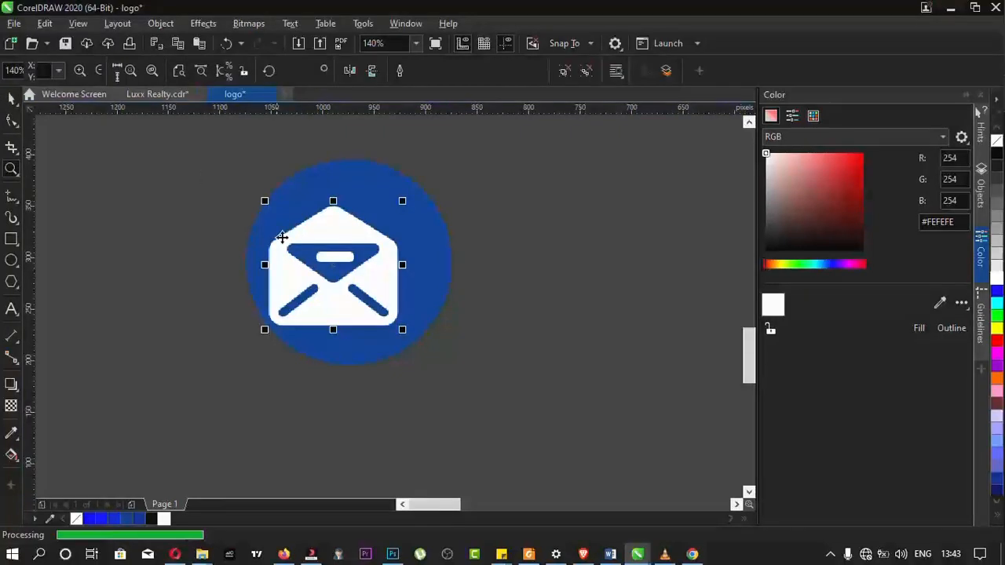
key("Right")
key("Right")
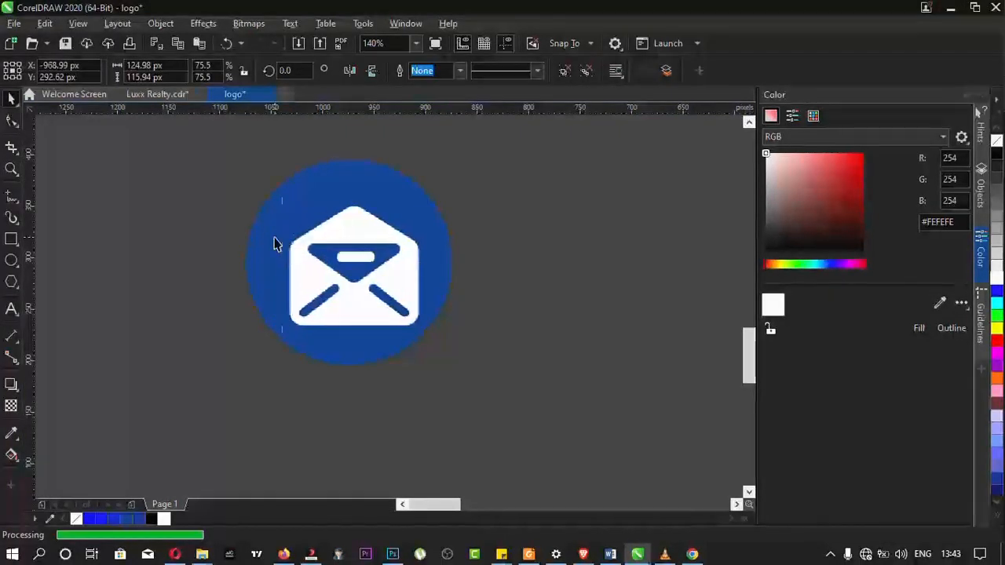
key("Left")
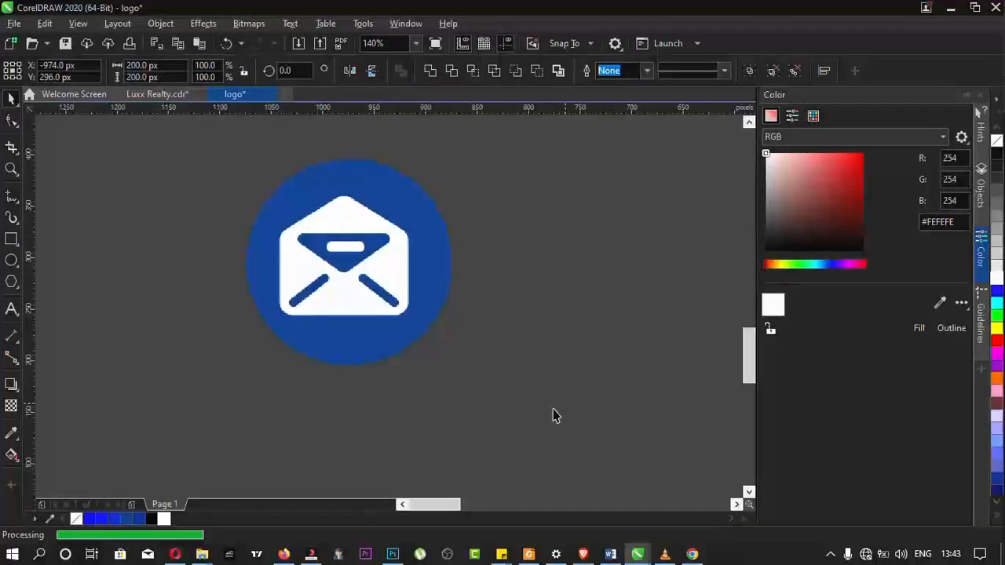
key("ctrl+g")
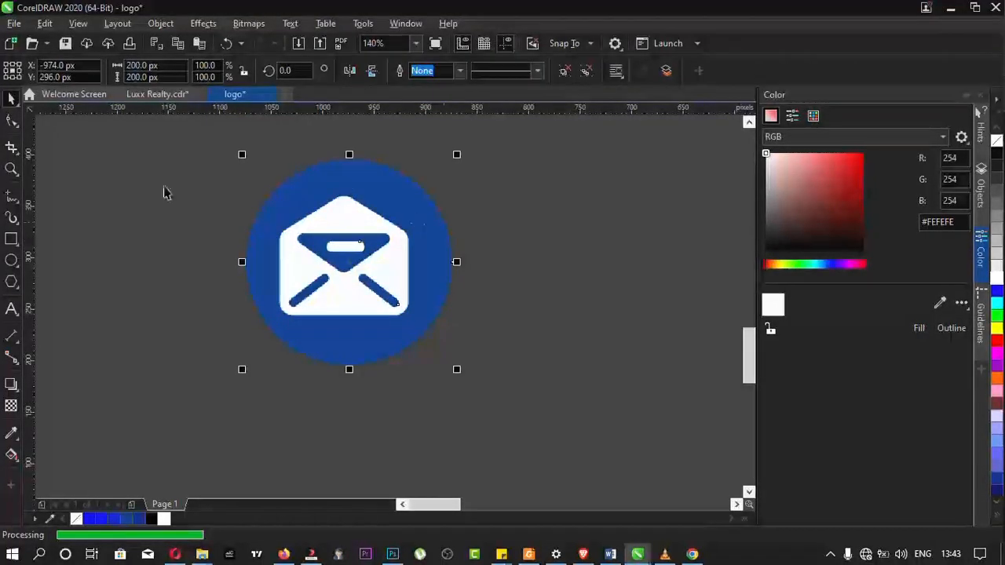
left_click(16, 168)
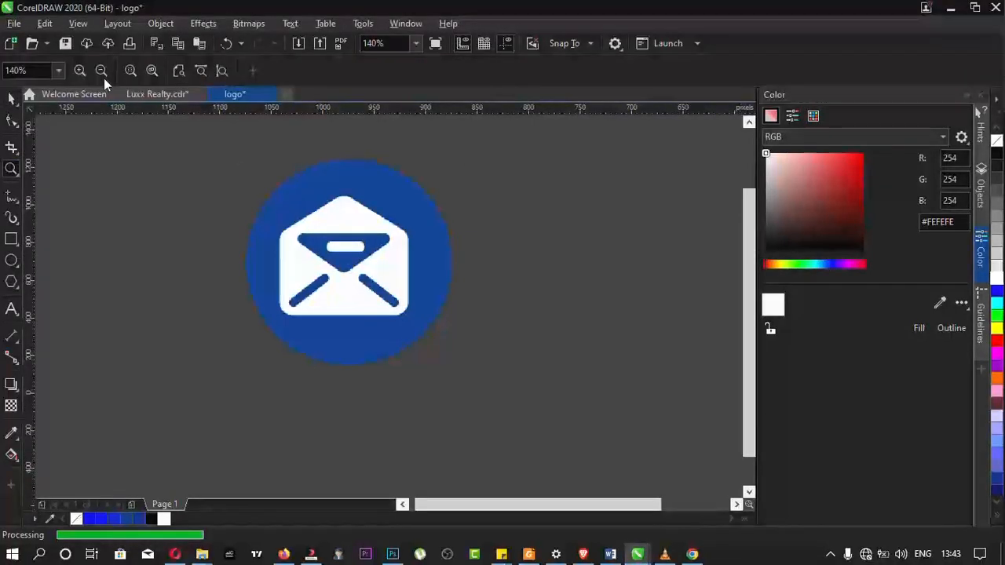
left_click(104, 78)
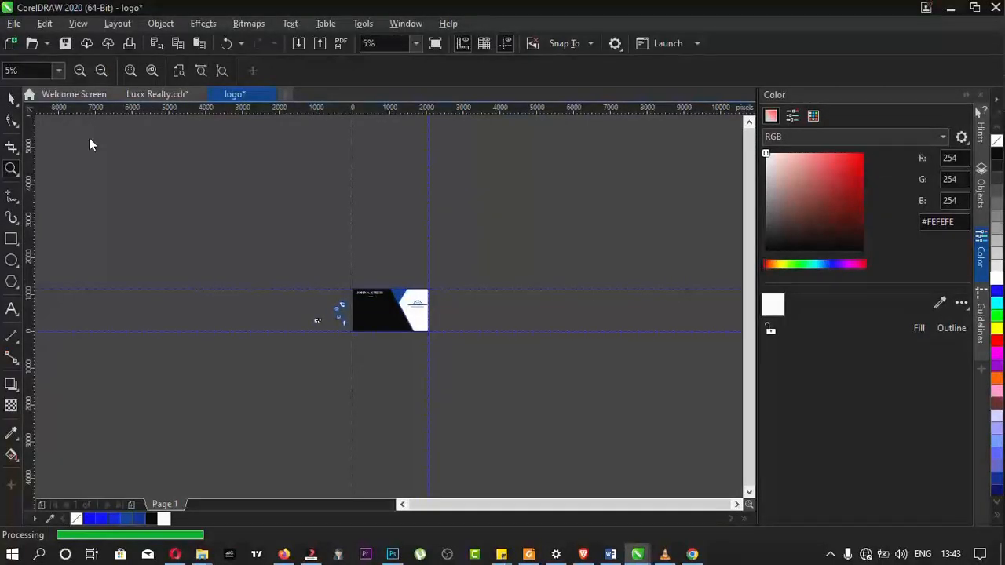
Step: Move the phone, Instagram, WhatsApp, Facebook and mail icons onto the card's black panel
left_click_drag(299, 261, 466, 359)
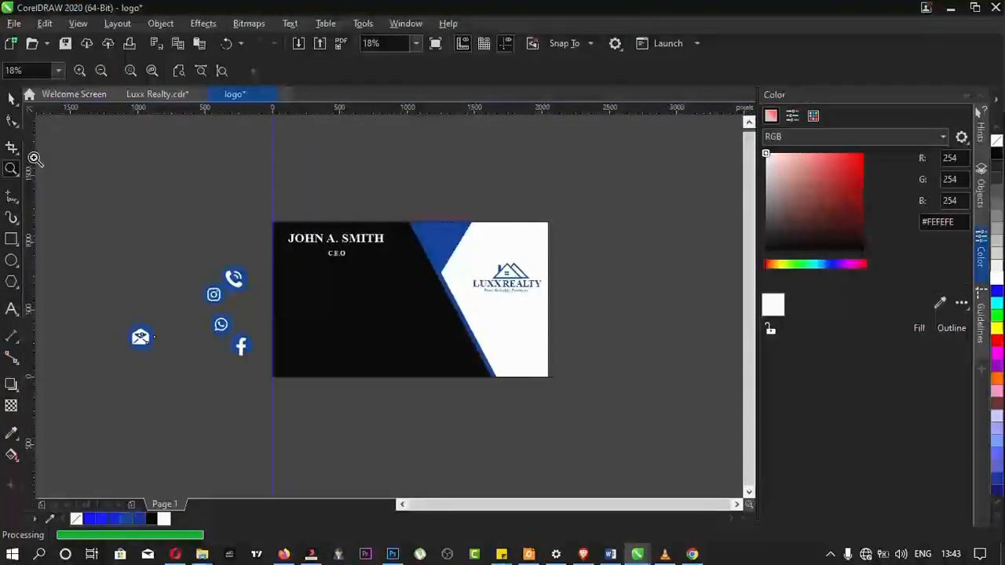
left_click(12, 99)
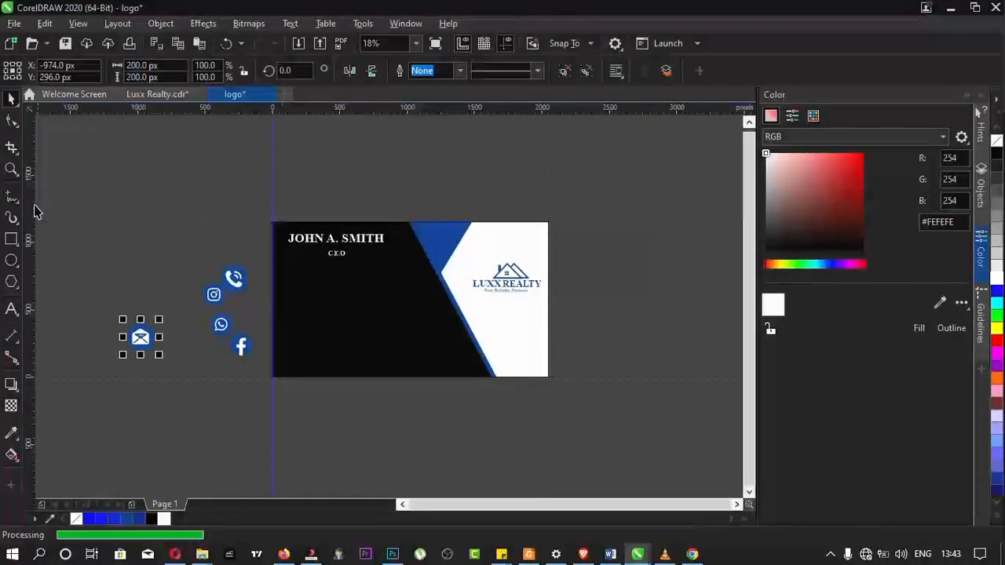
left_click(201, 273)
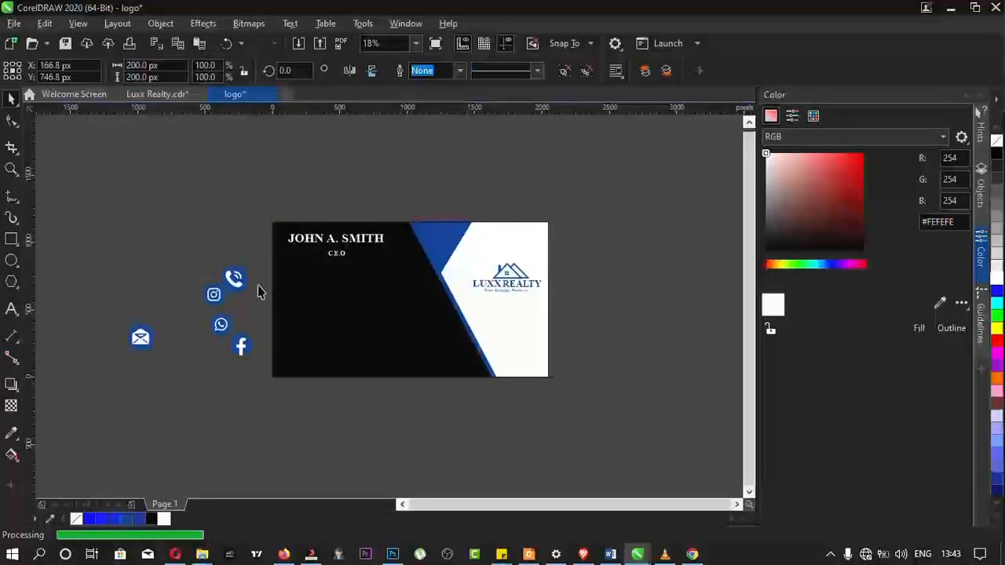
left_click_drag(186, 269, 258, 384)
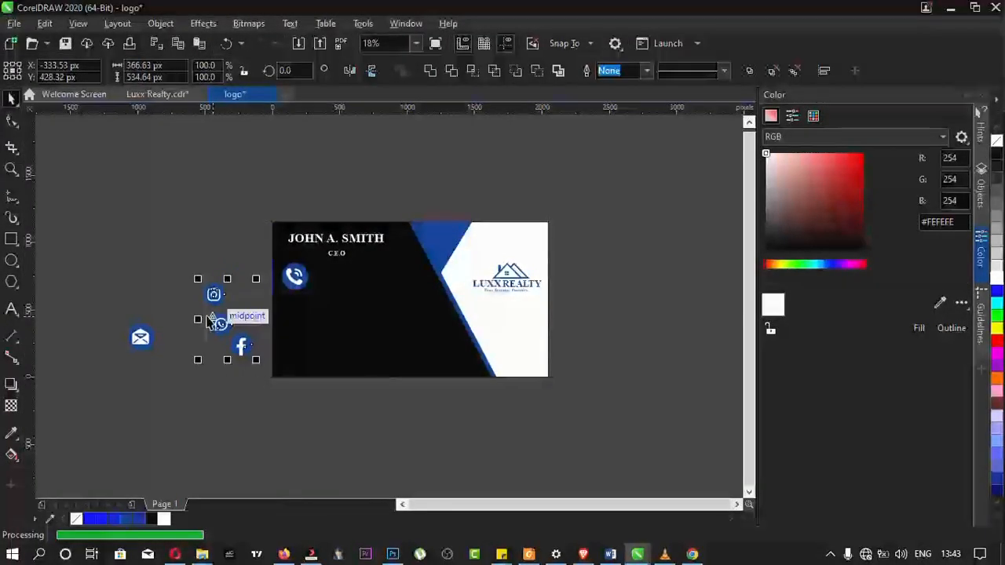
left_click_drag(220, 321, 320, 328)
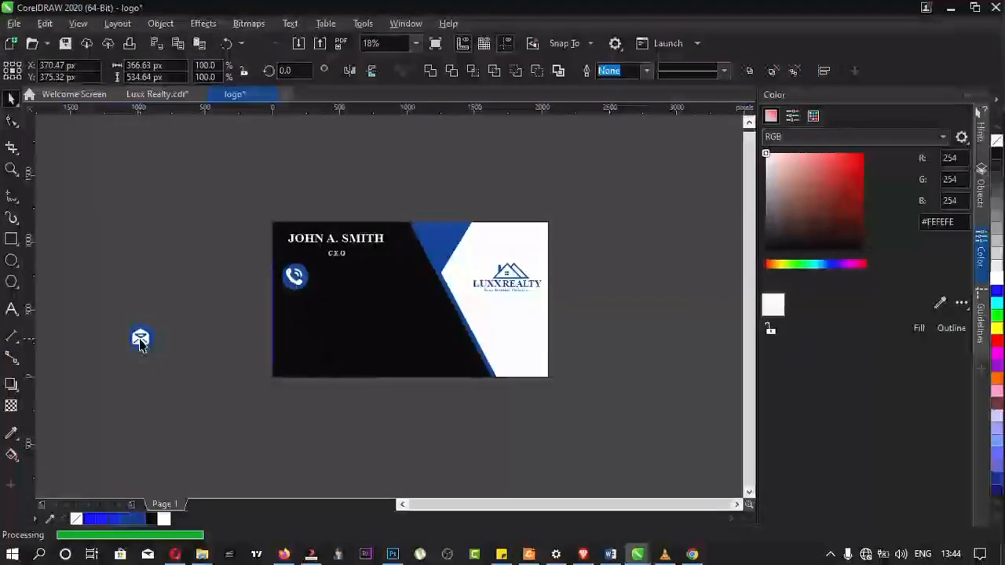
left_click_drag(140, 340, 380, 325)
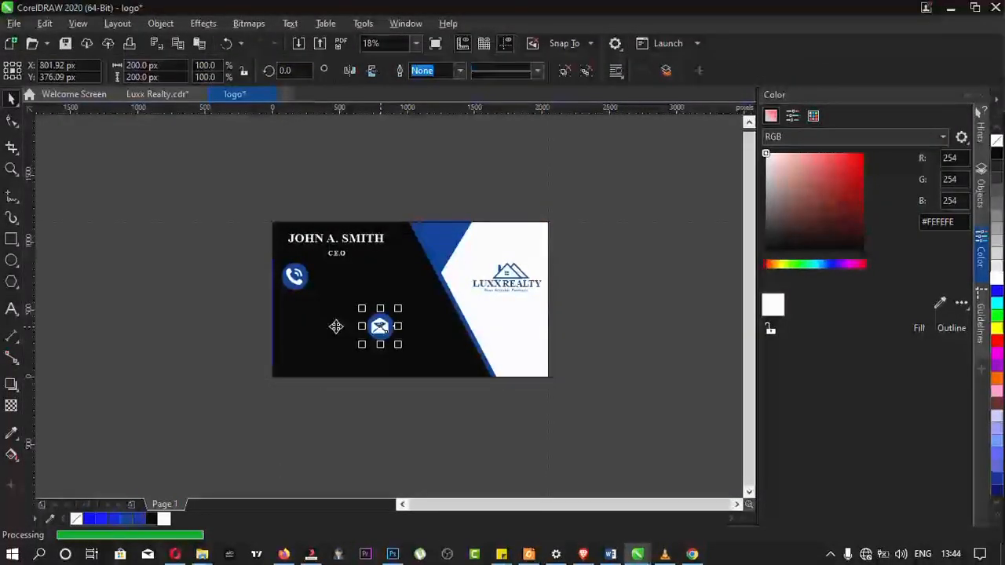
Step: Bring all contact icons in front of the card with To Front of Page
key("ctrl+a")
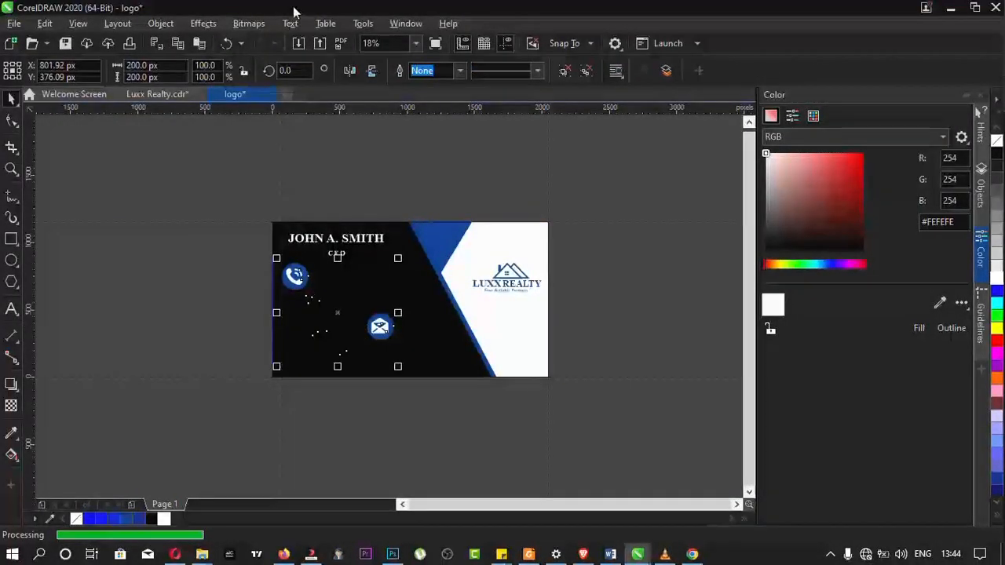
left_click(161, 24)
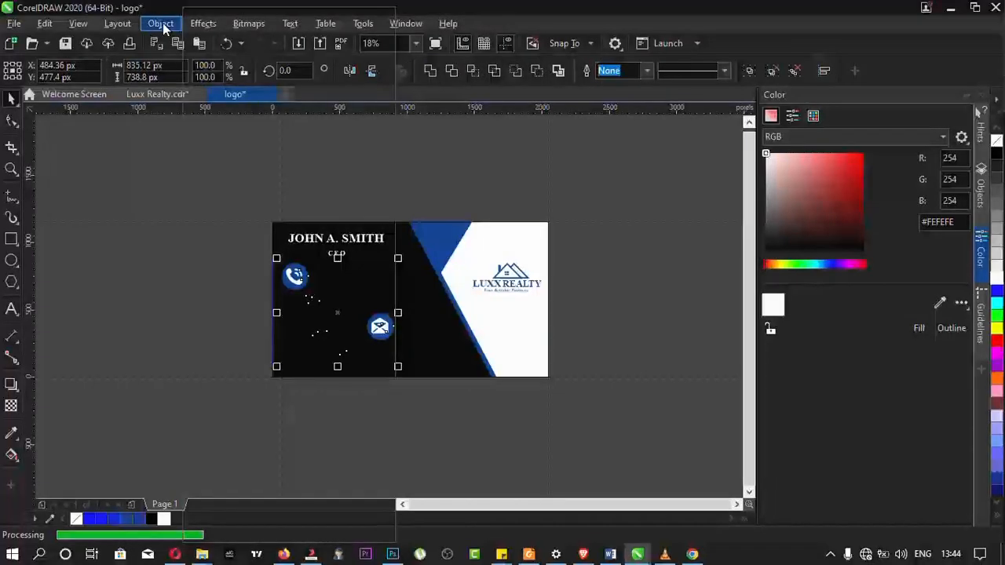
mouse_move(227, 233)
left_click(440, 233)
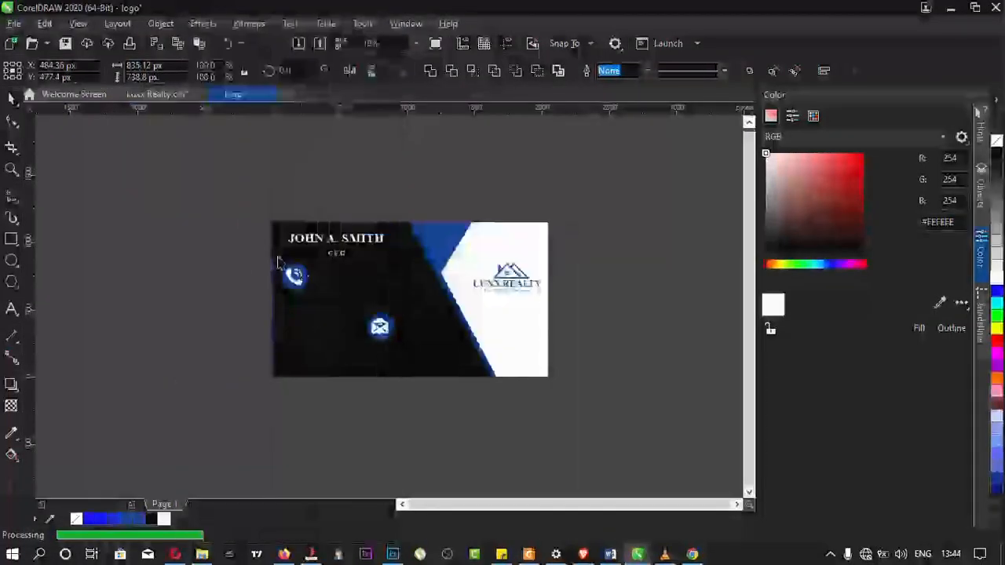
left_click(241, 264)
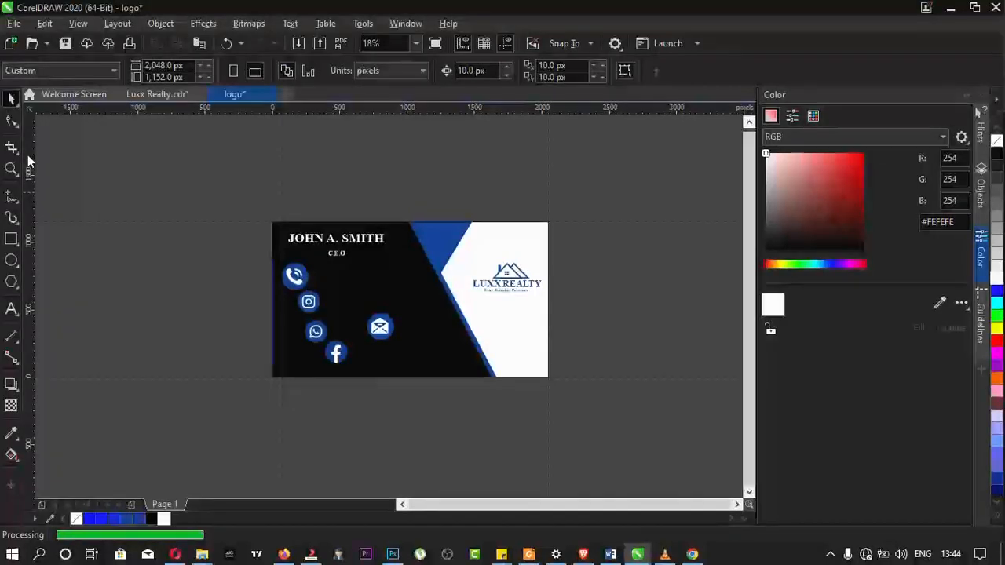
left_click(12, 169)
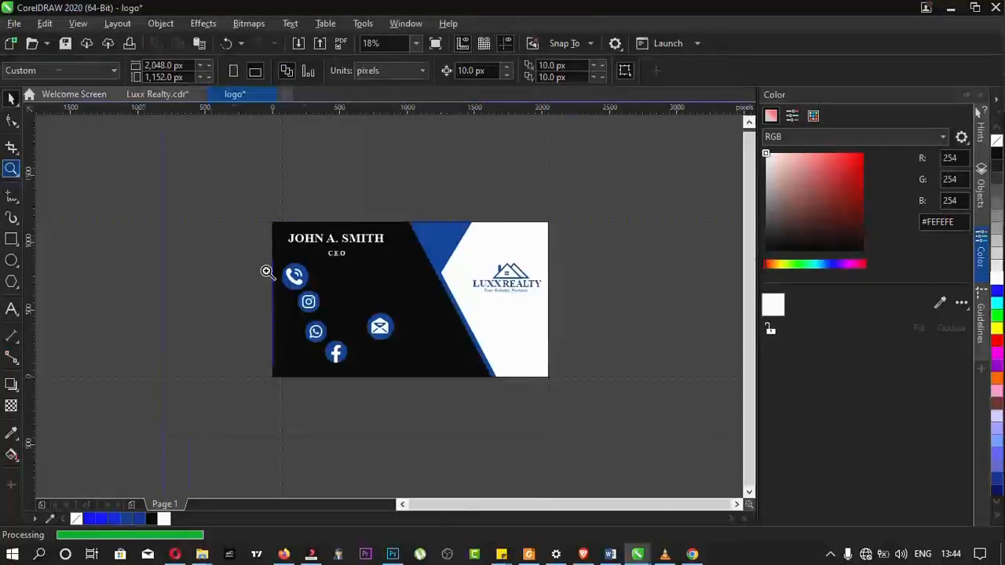
left_click_drag(267, 272, 448, 380)
left_click(749, 123)
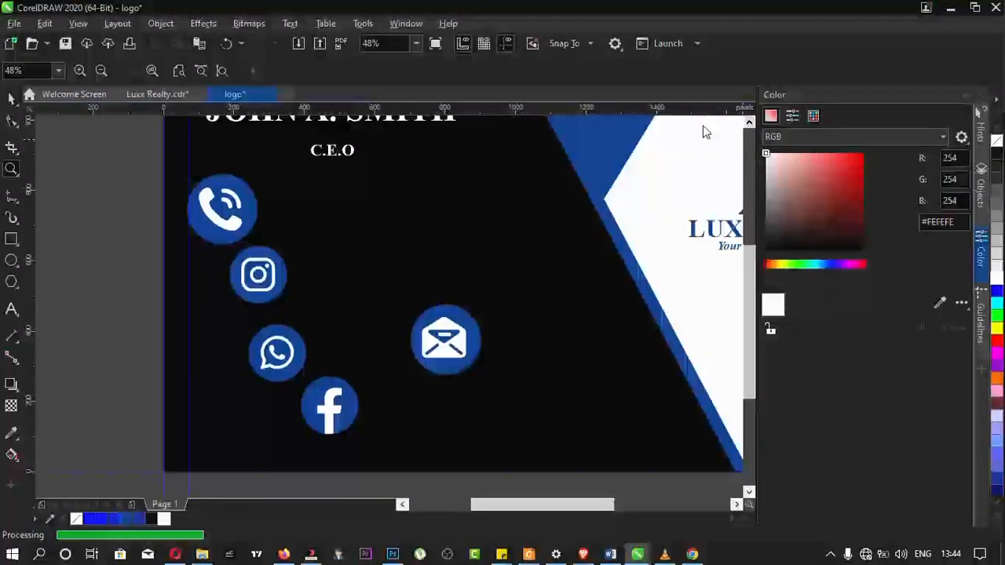
left_click(750, 122)
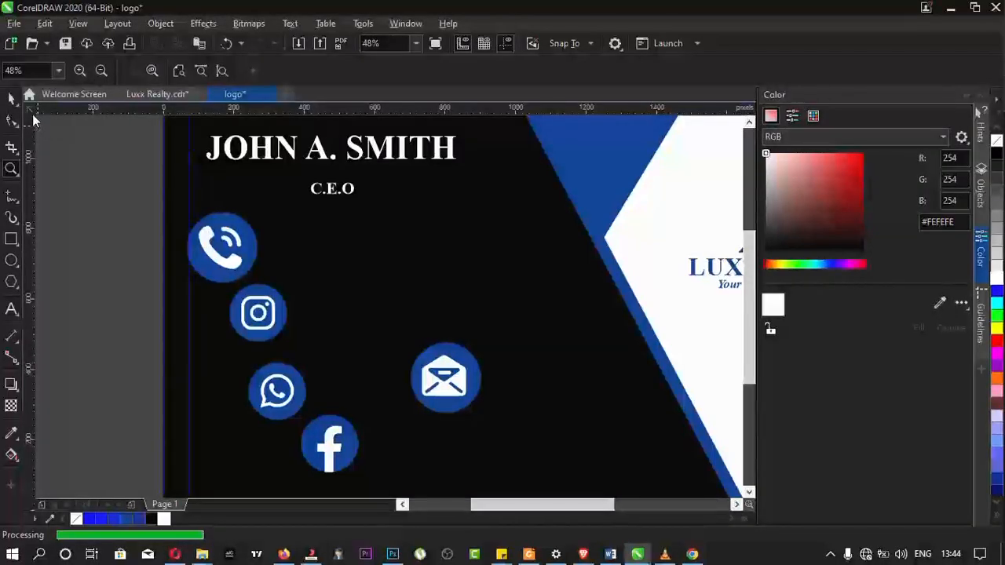
key("F3")
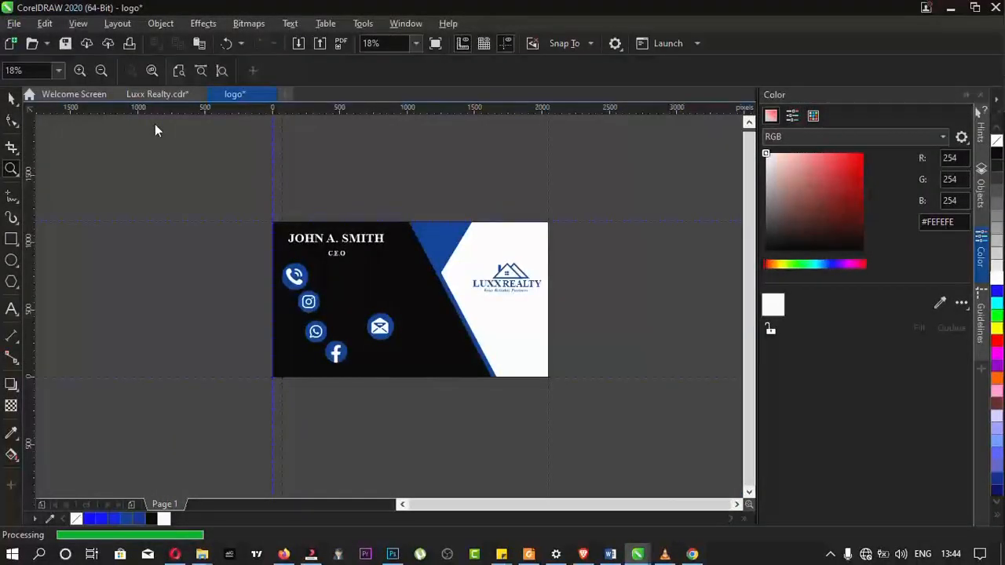
scroll(154, 126, "up", 2)
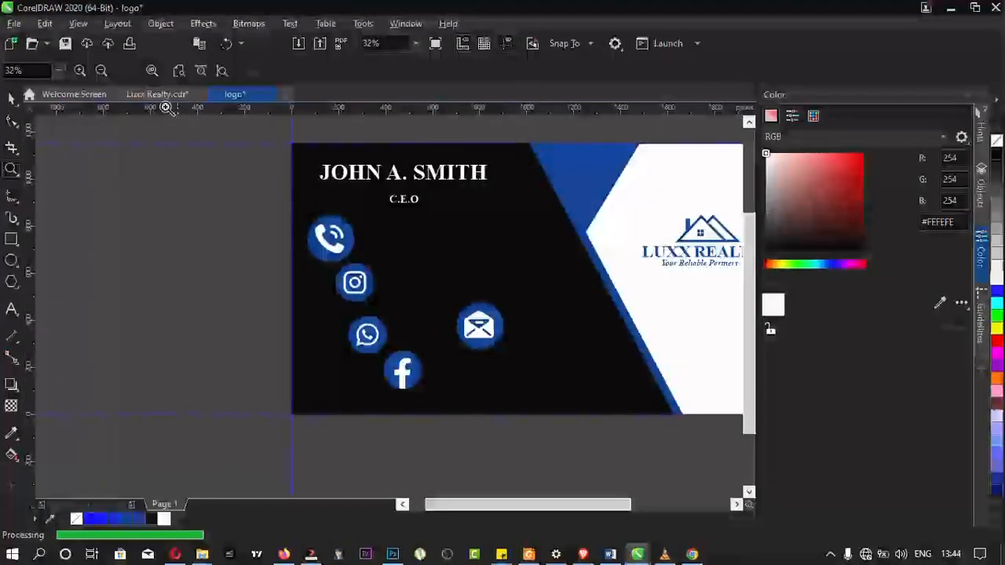
key("space")
left_click(336, 229)
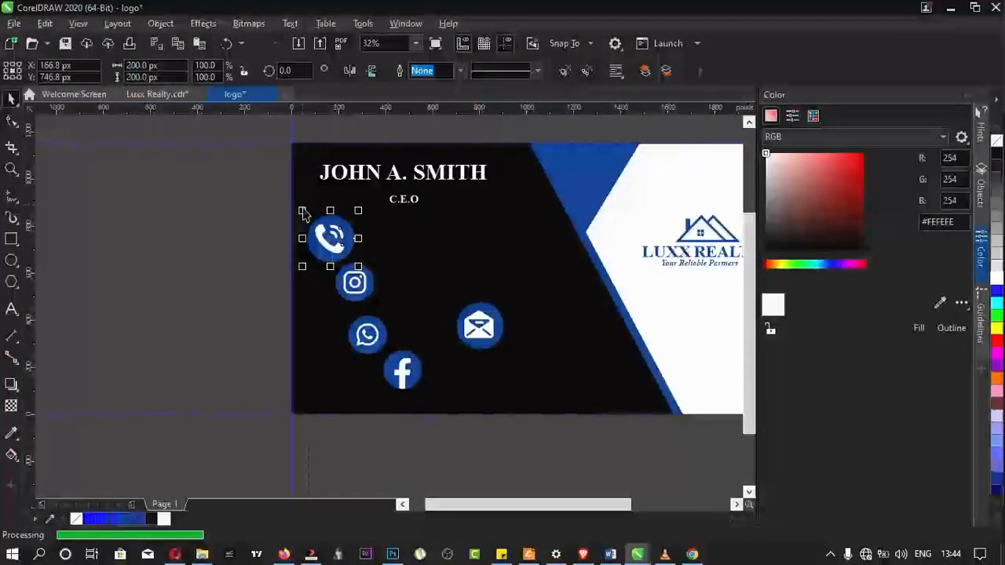
Step: Resize the phone icon to 100 × 100 px in the property bar
left_click(143, 66)
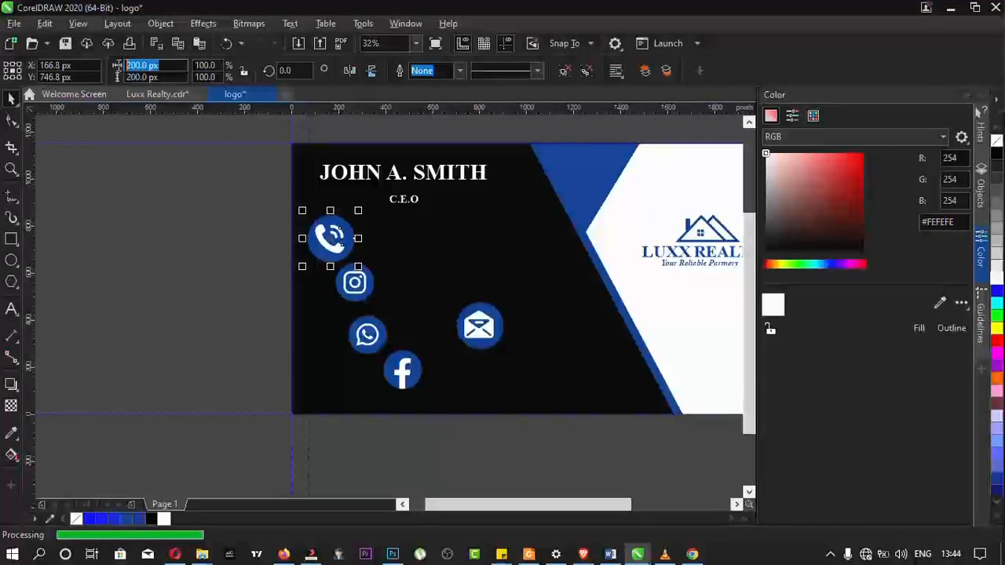
type("100")
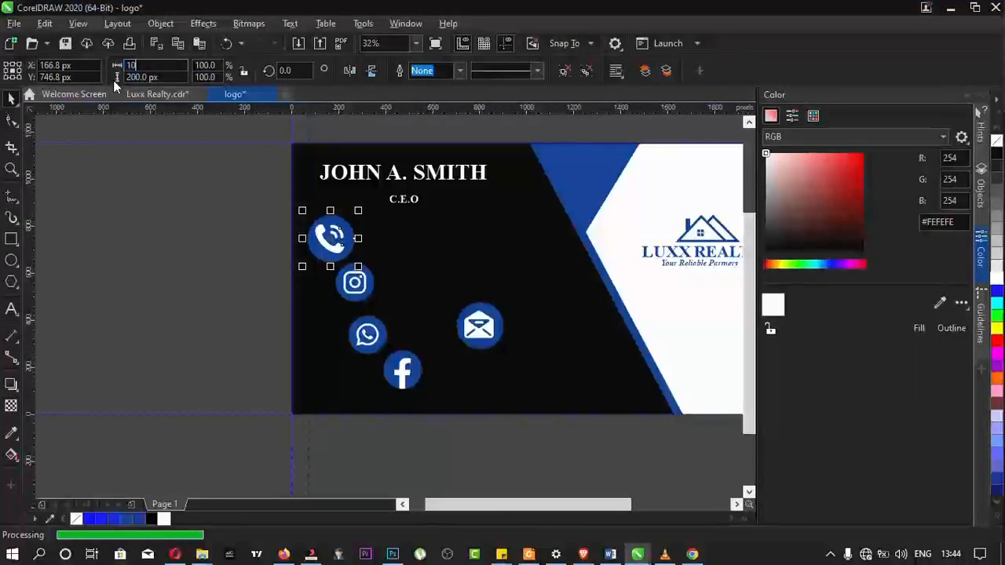
key("Return")
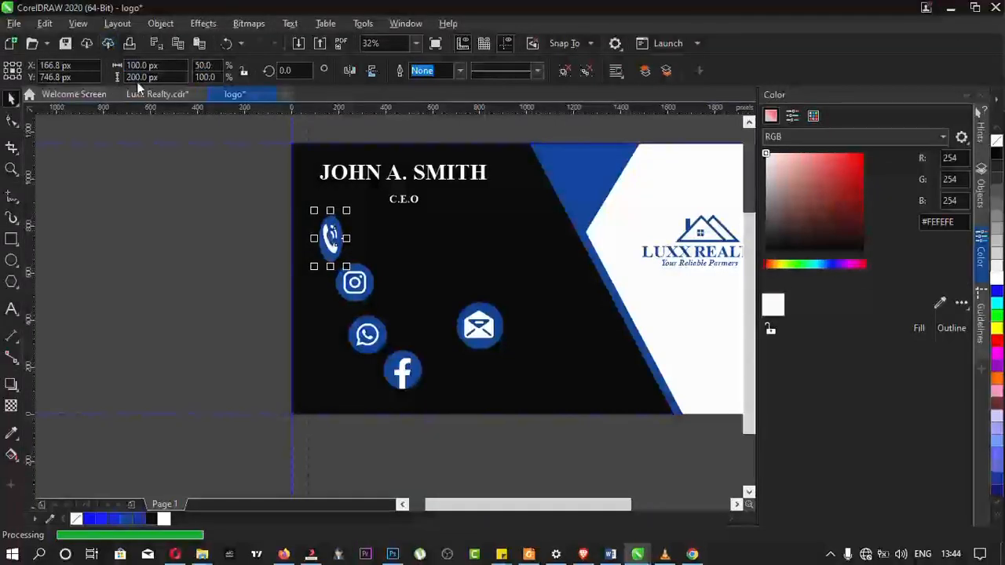
left_click_drag(161, 78, 105, 82)
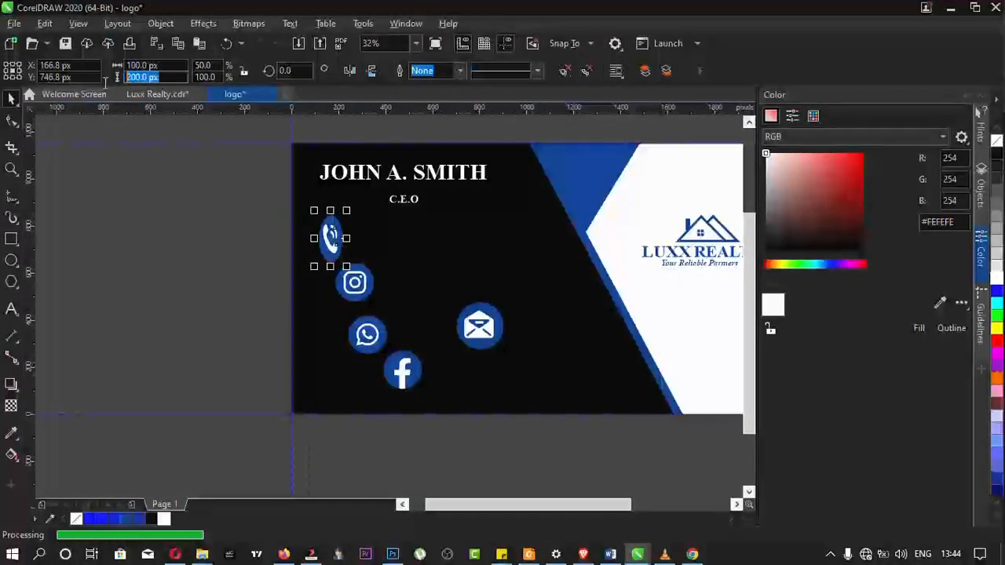
type("100")
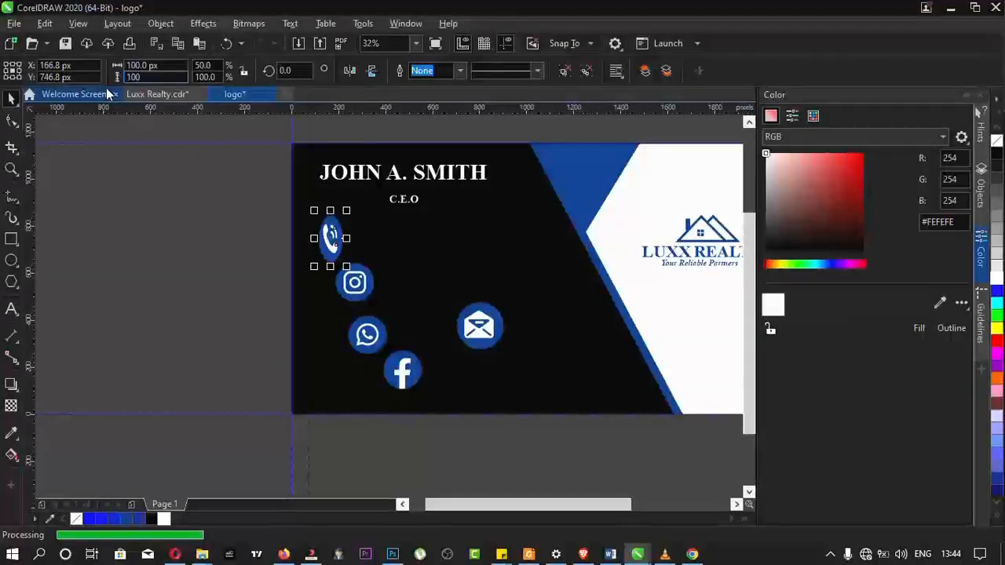
key("Return")
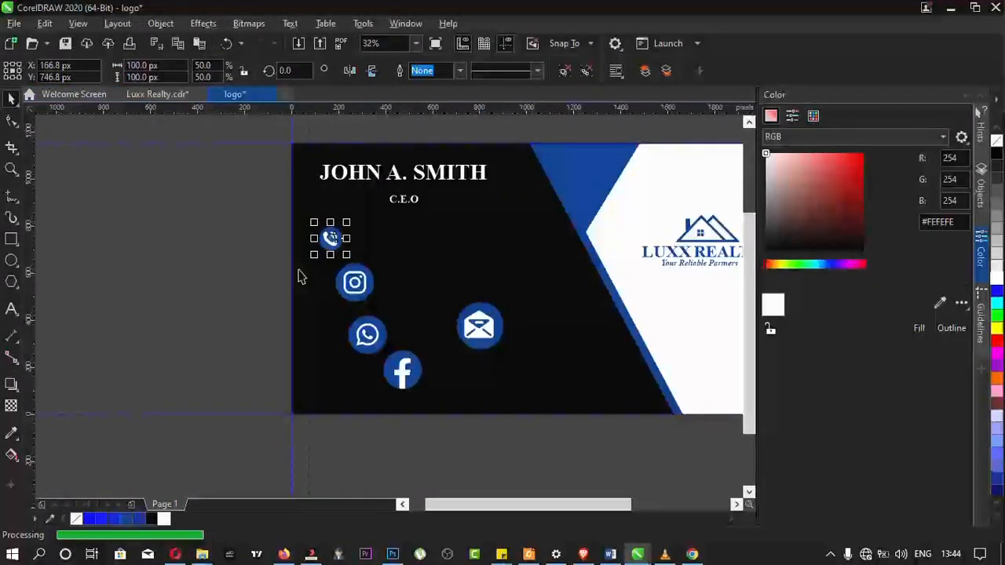
Step: Resize the Instagram icon to 100 × 100 px and move it up under the phone icon
left_click(345, 281)
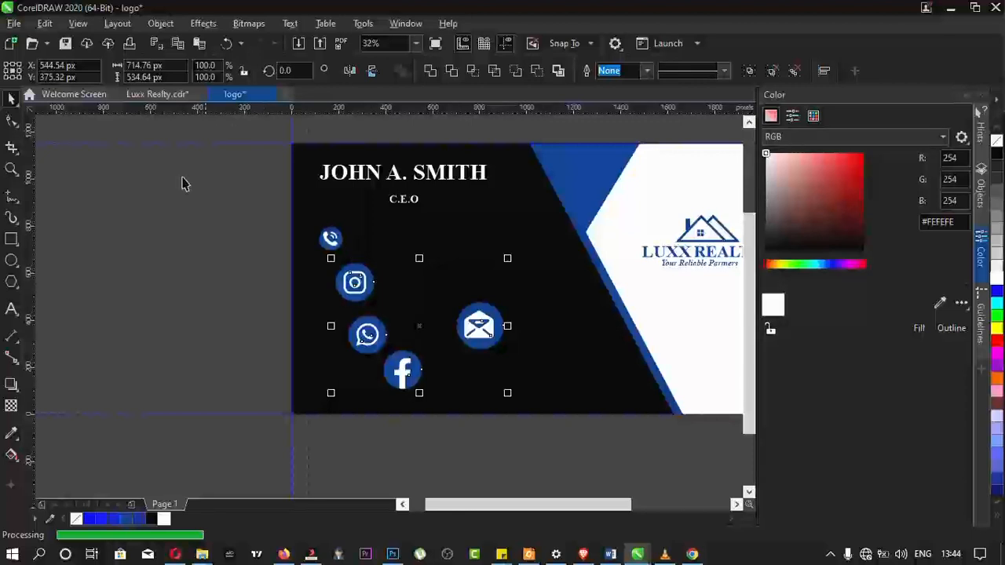
left_click(182, 184)
left_click(355, 282)
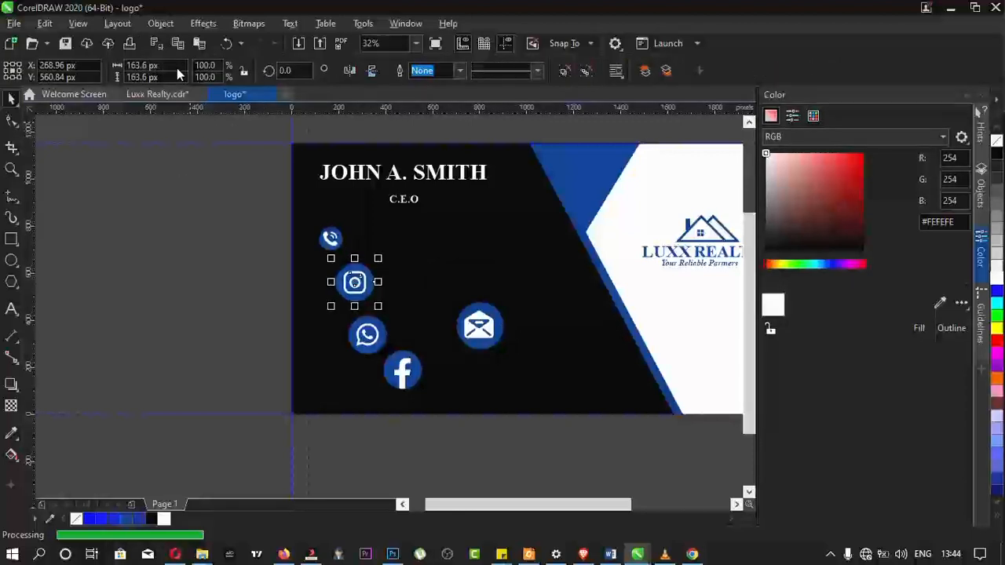
left_click_drag(175, 66, 54, 88)
type("2")
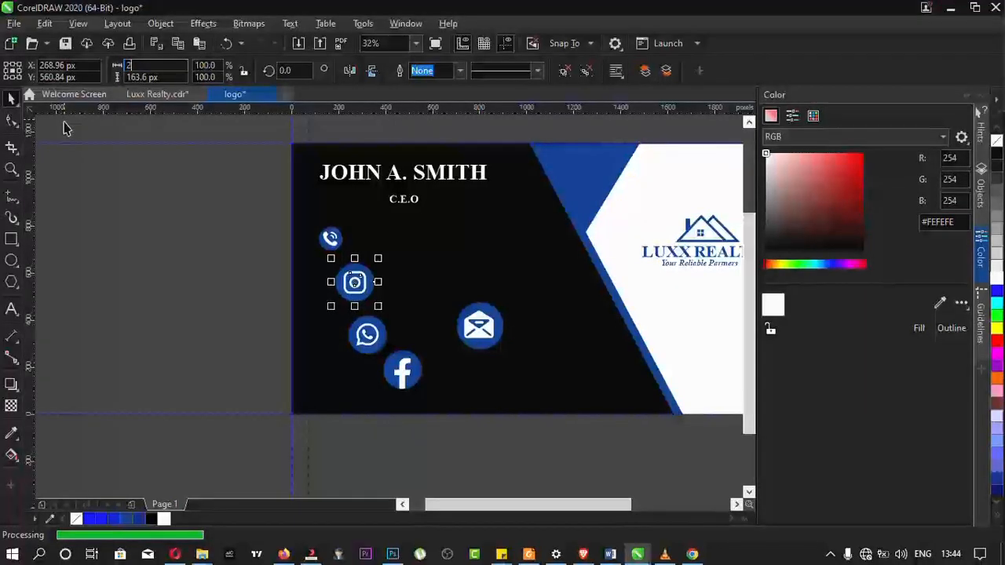
key("BackSpace")
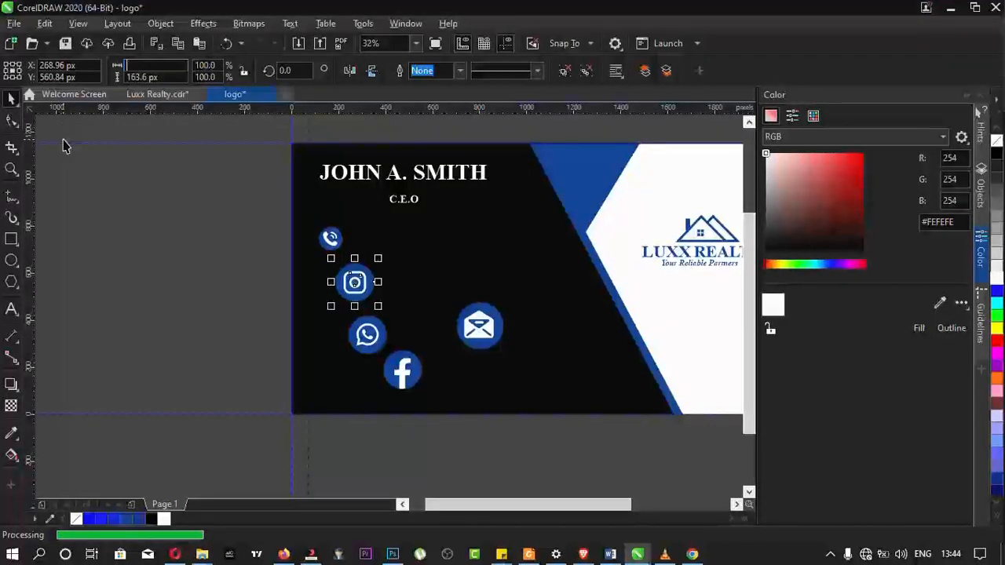
type("100")
key("Return")
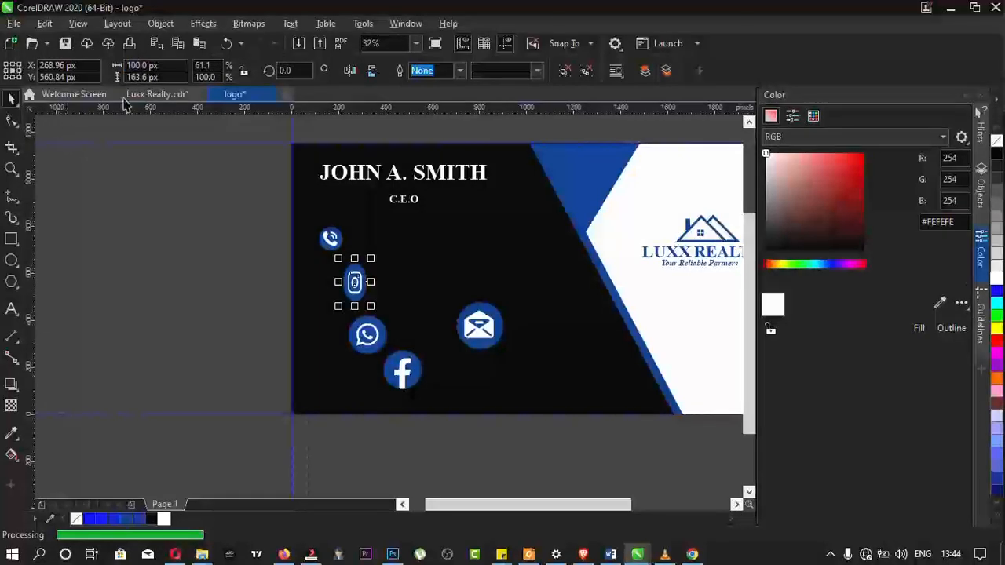
left_click(140, 81)
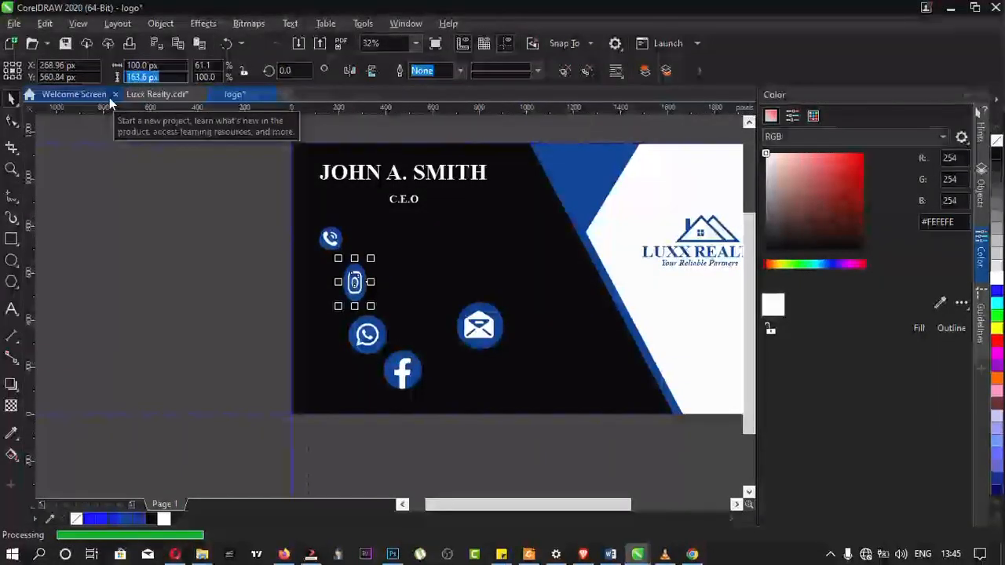
type("100")
key("Return")
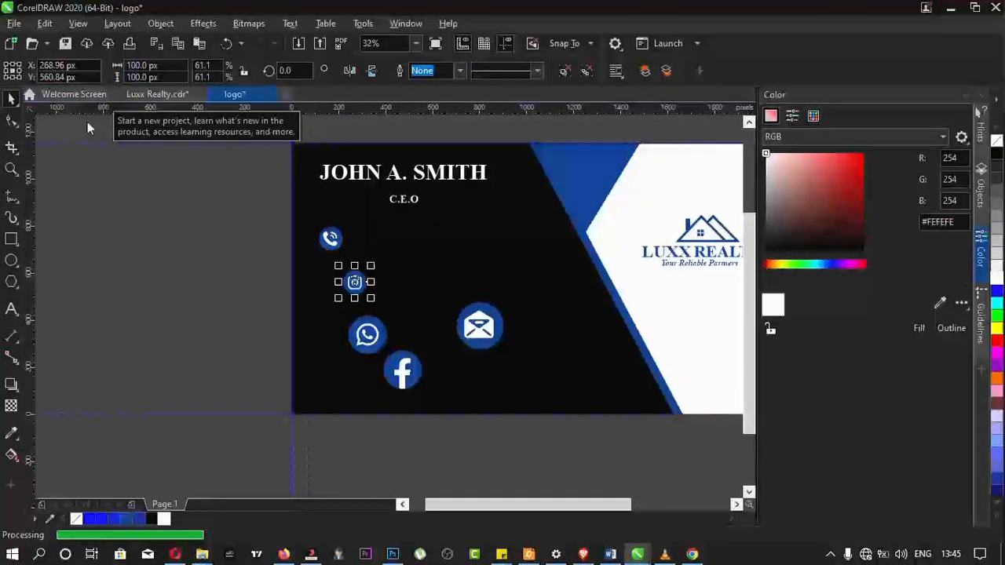
left_click_drag(351, 286, 333, 270)
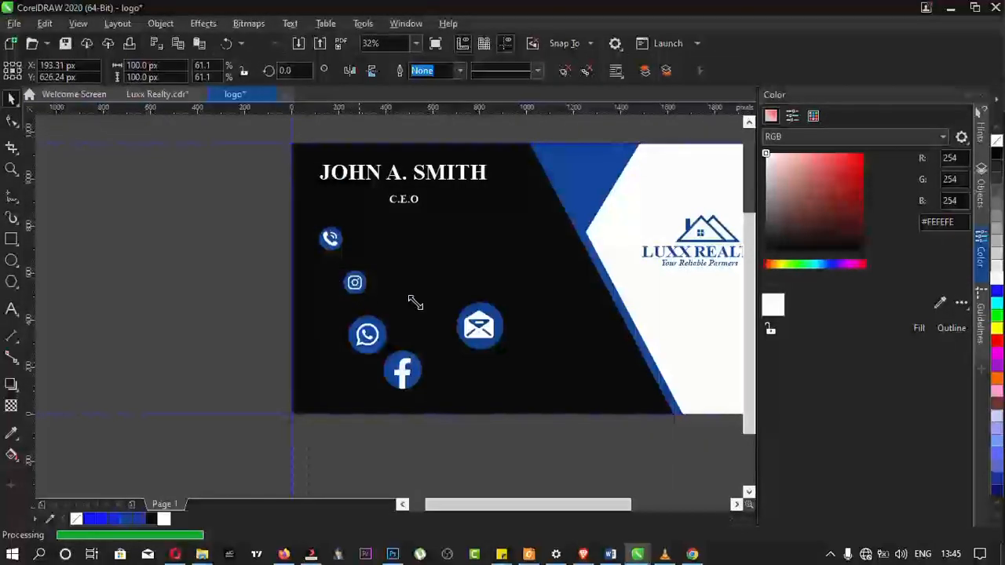
left_click(481, 323)
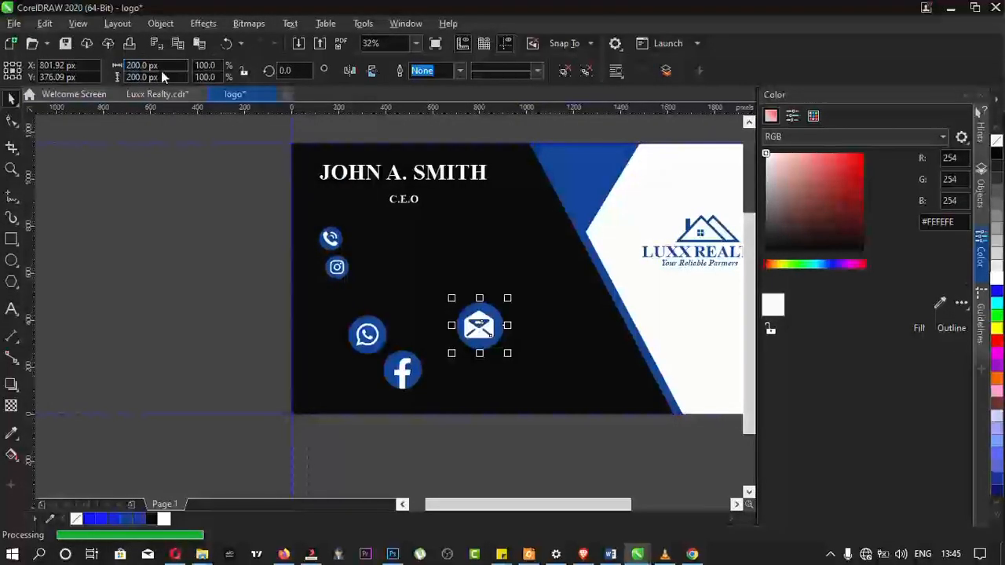
Step: Resize the envelope icon to 100 × 100 px and place it below the Instagram icon
left_click_drag(164, 66, 117, 66)
type("100")
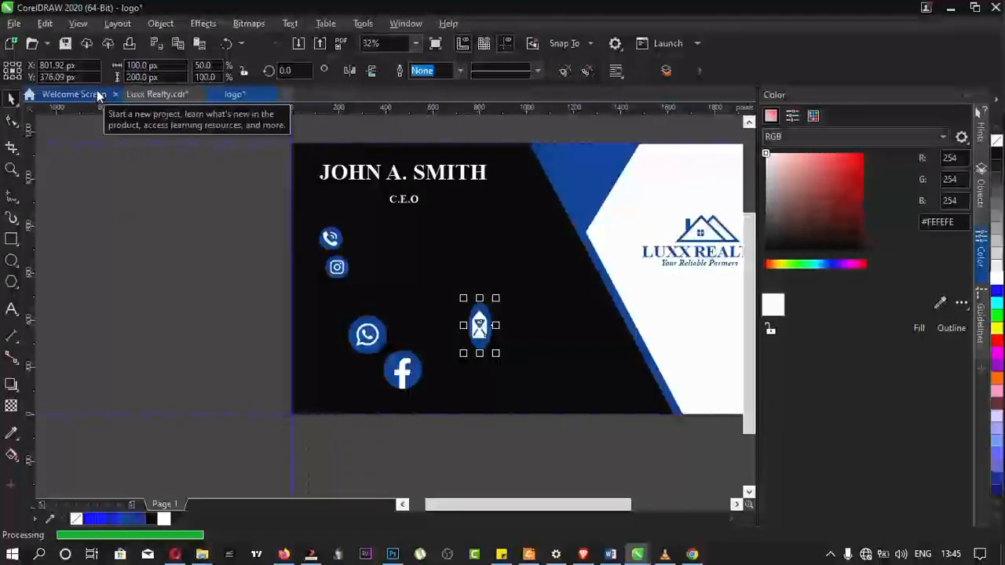
left_click_drag(167, 76, 117, 78)
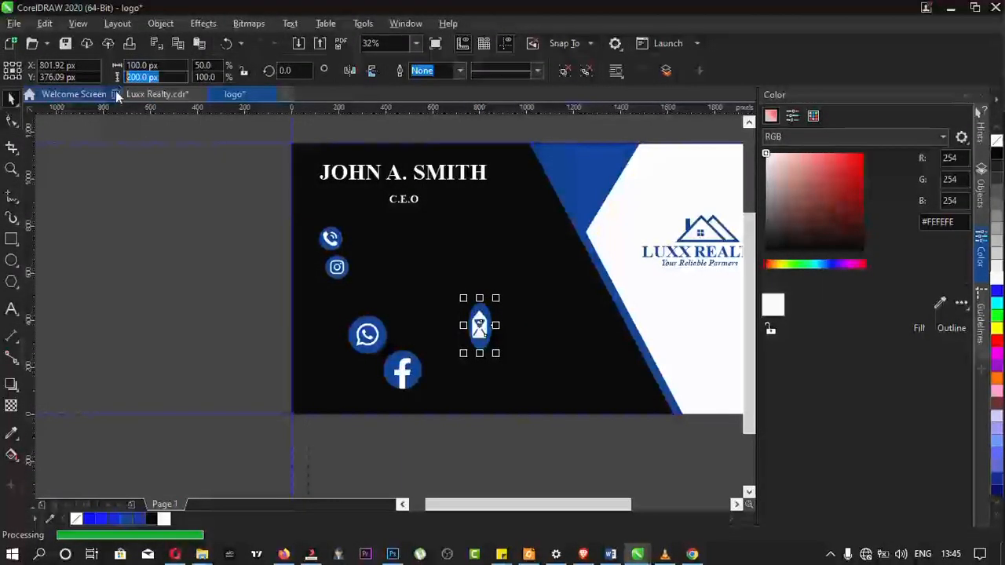
type("100")
key("Return")
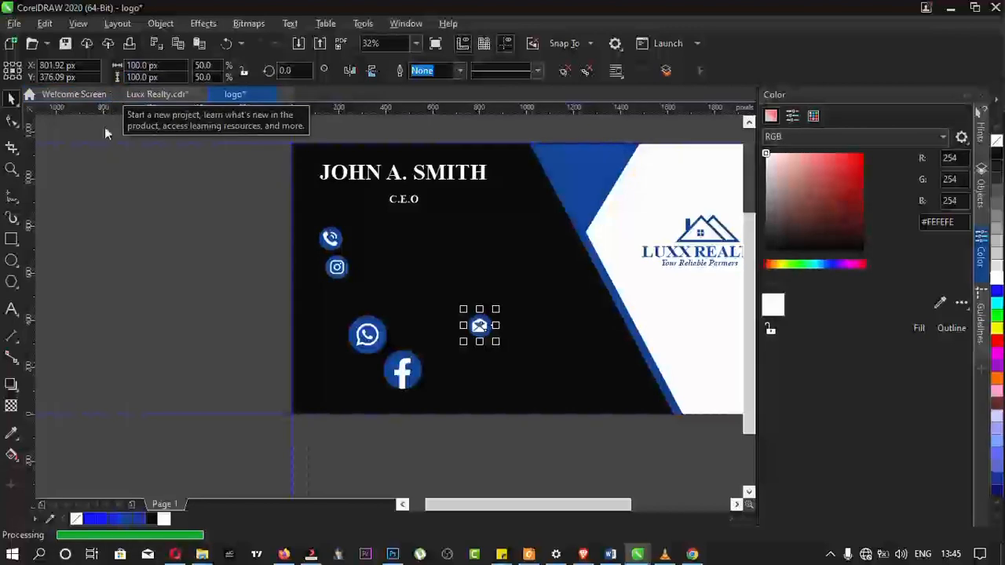
left_click_drag(477, 325, 345, 294)
Step: Resize the WhatsApp icon to 100 × 100 px and move it left into the icon column
left_click(347, 337)
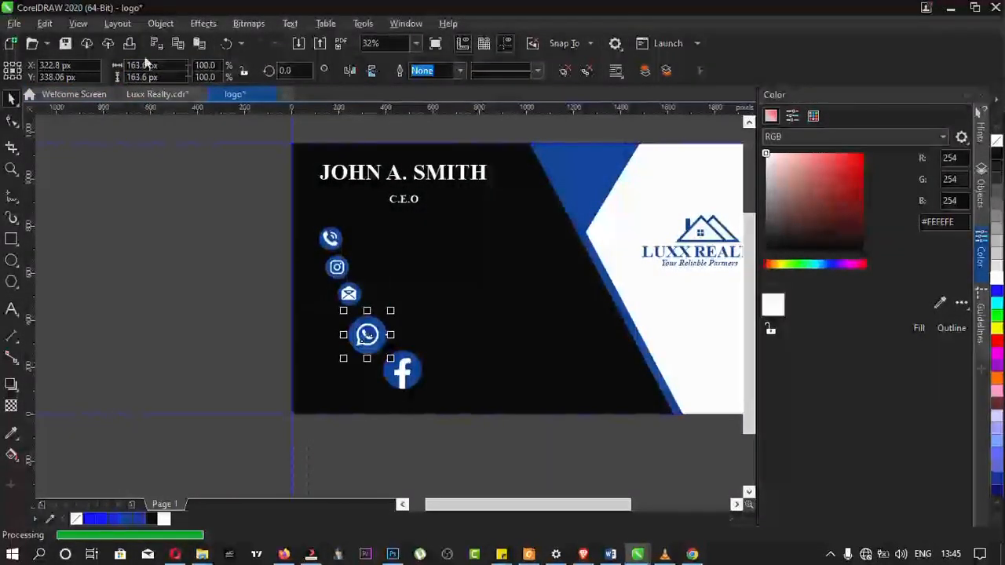
left_click(157, 65)
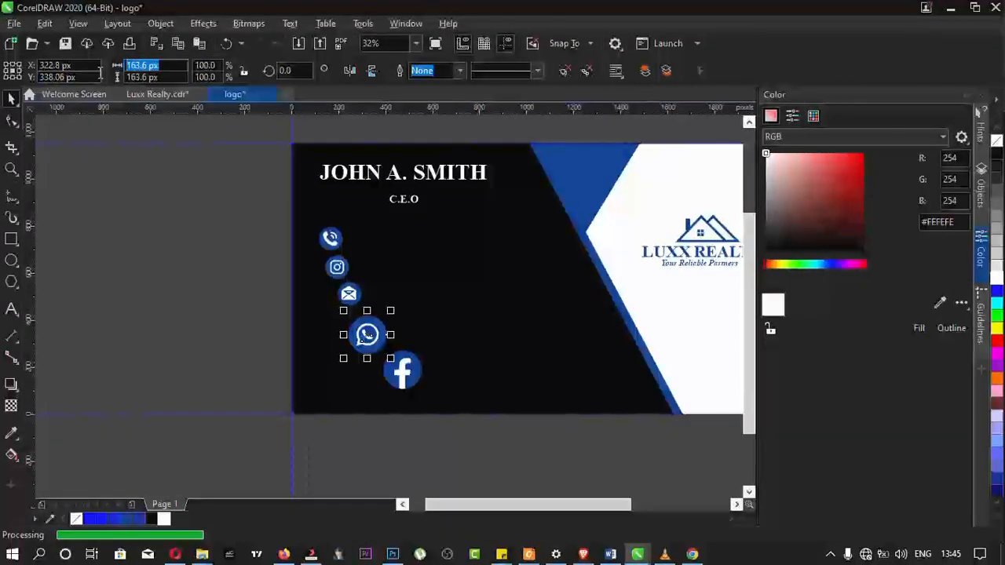
type("100")
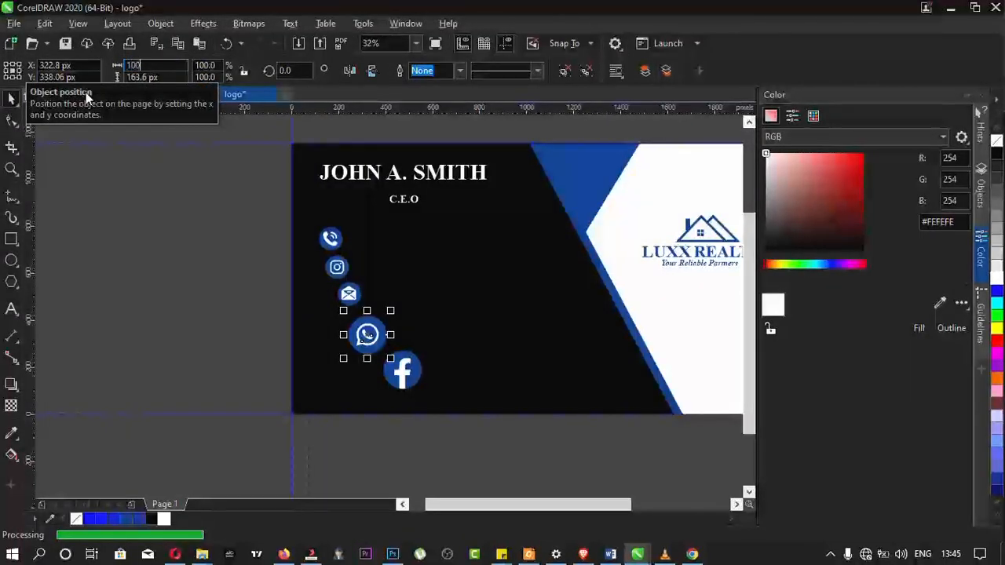
left_click(184, 77)
type("1")
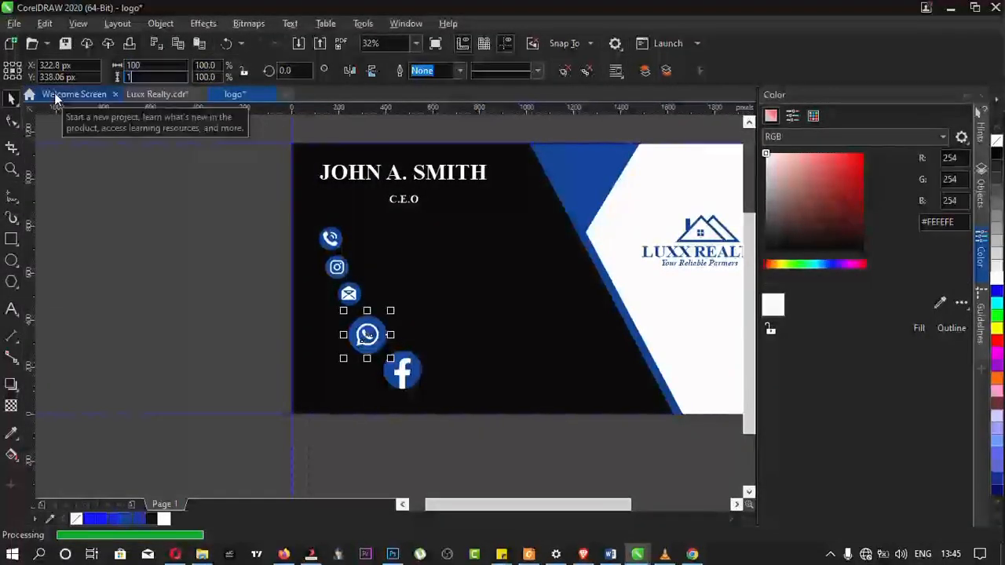
type("00")
key("Return")
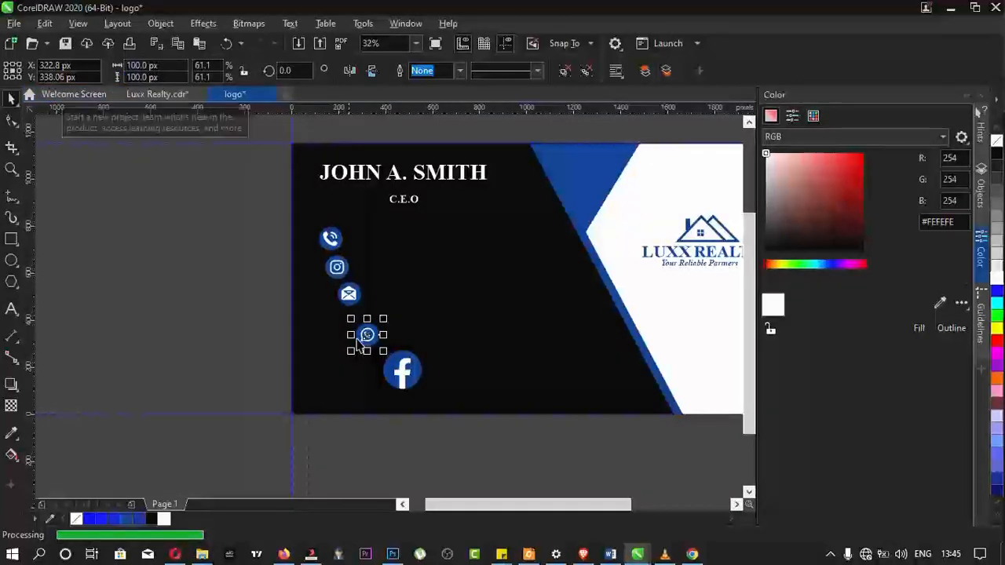
left_click_drag(320, 329, 322, 330)
Step: Set the Facebook icon's width and height to 100 px
left_click(407, 371)
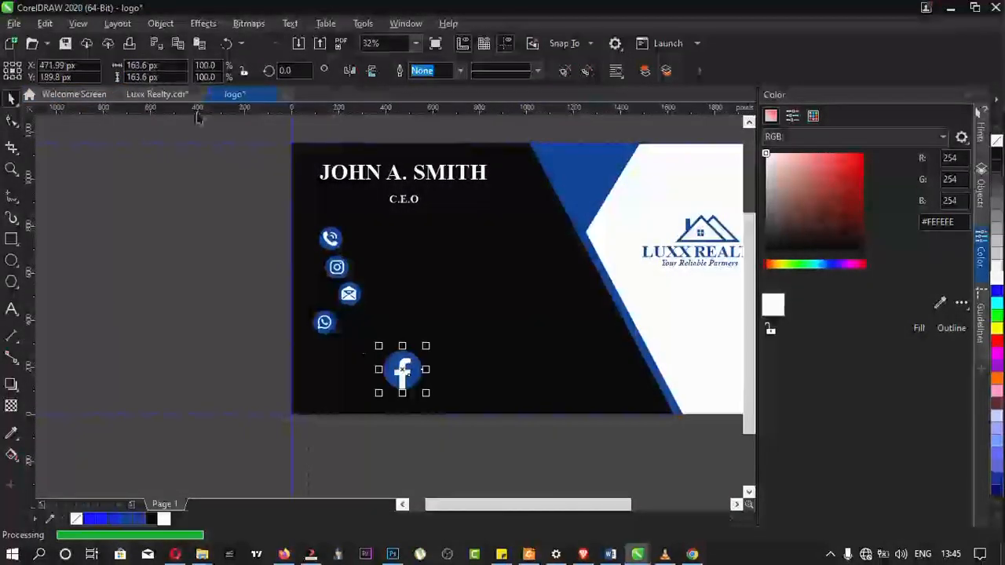
left_click(180, 66)
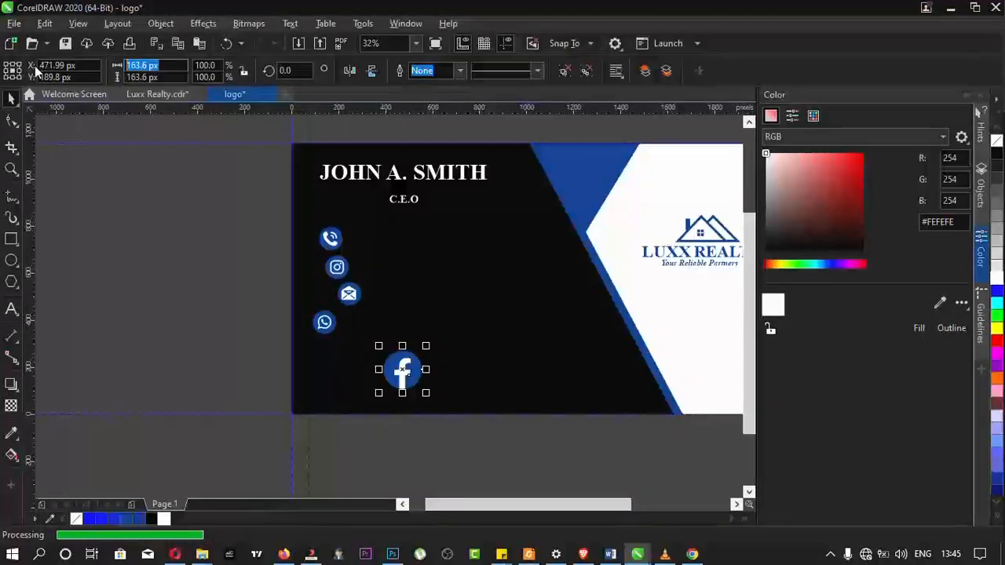
type("100")
key("Return")
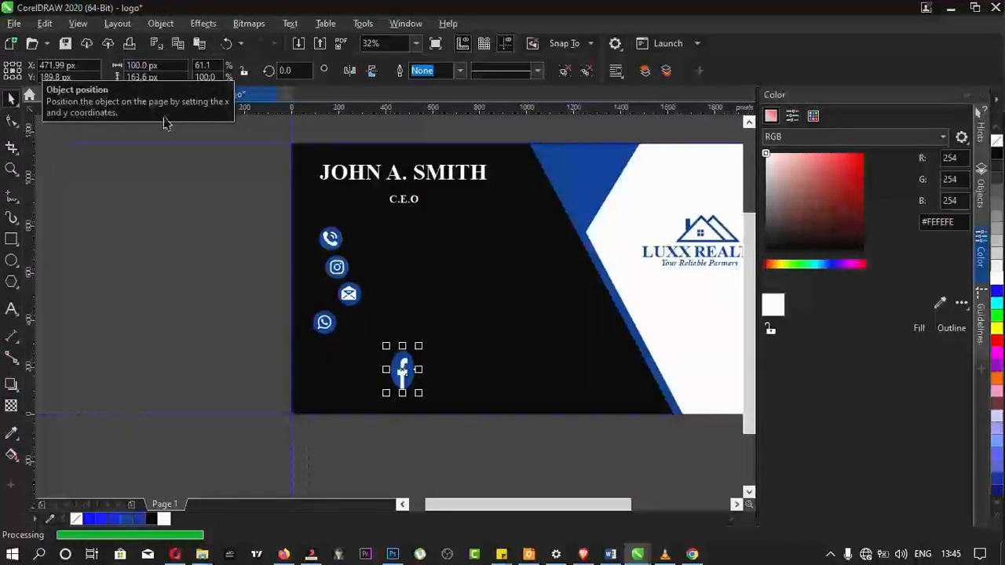
left_click(184, 76)
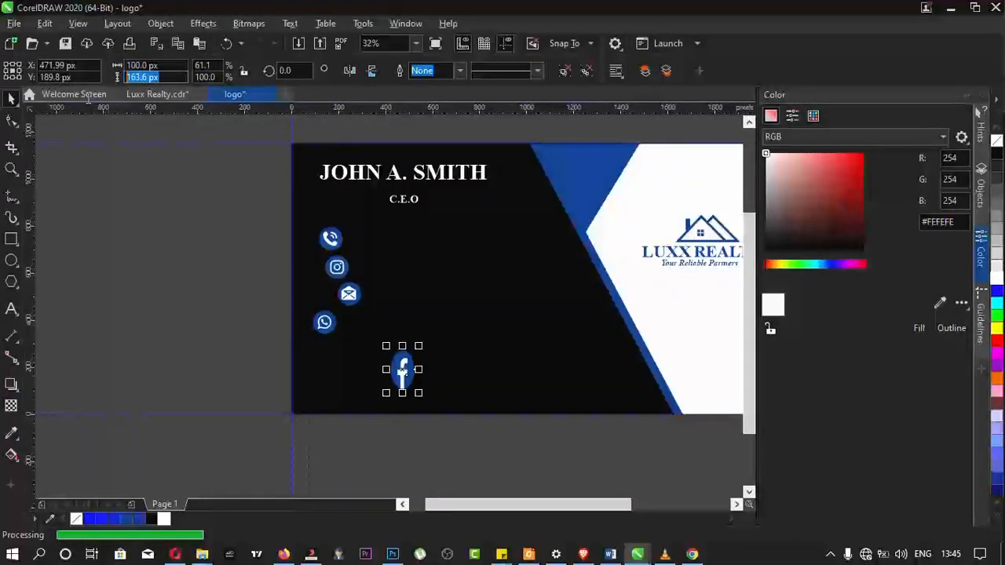
type("100")
key("Return")
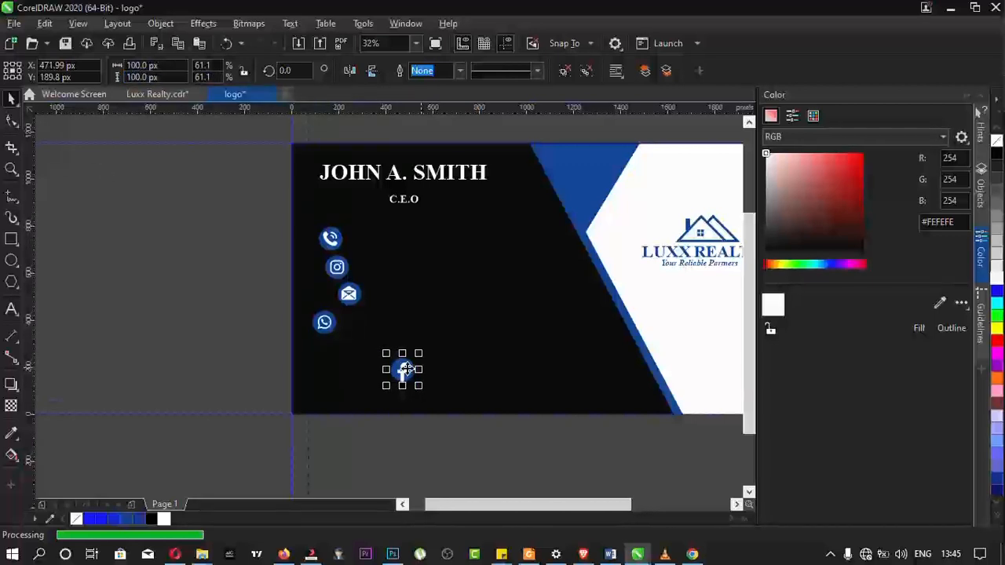
Step: Move the Facebook icon, then undo several recent icon moves to restore the stack order
left_click_drag(407, 368, 401, 370)
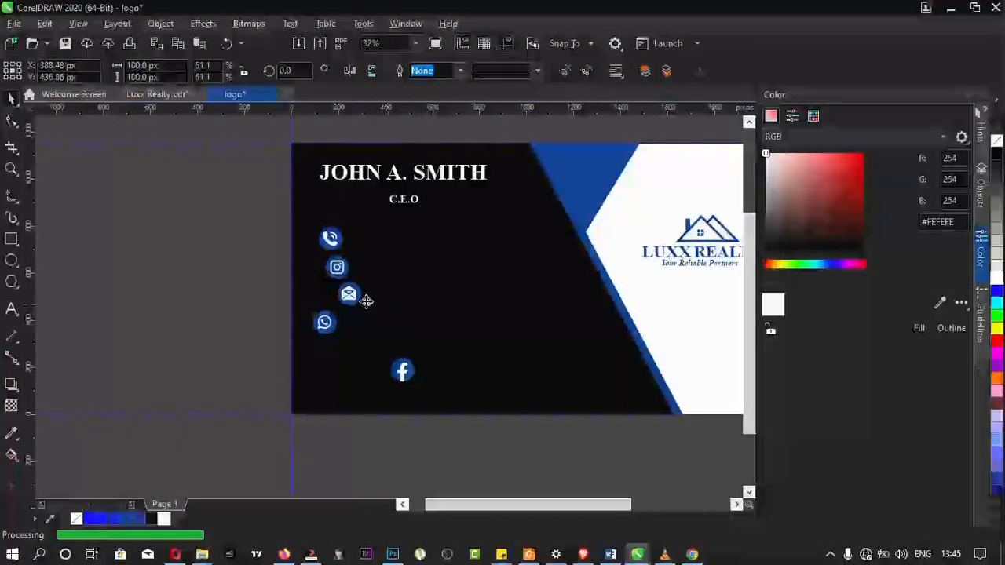
key("ctrl+z")
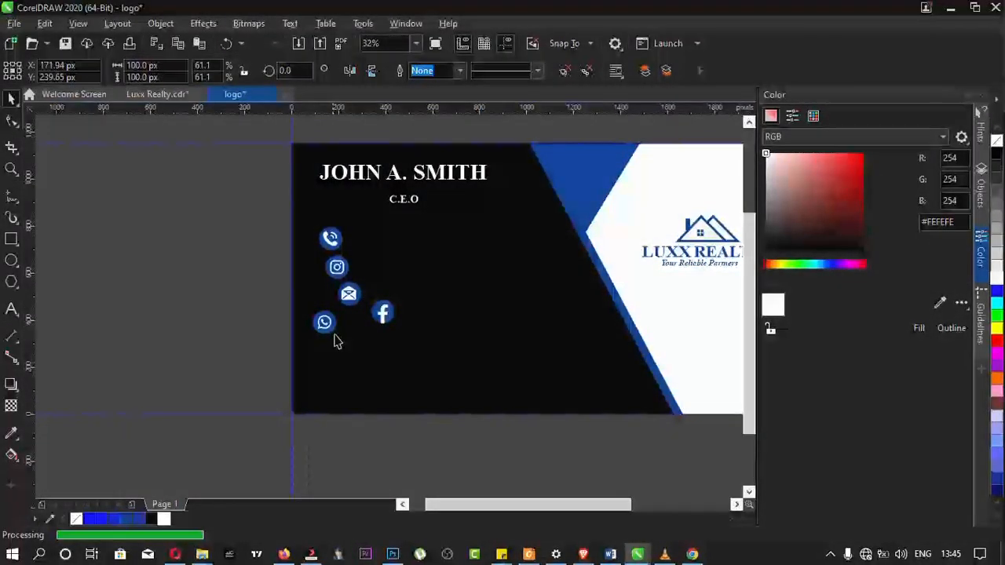
key("ctrl+z")
key("ctrl+z")
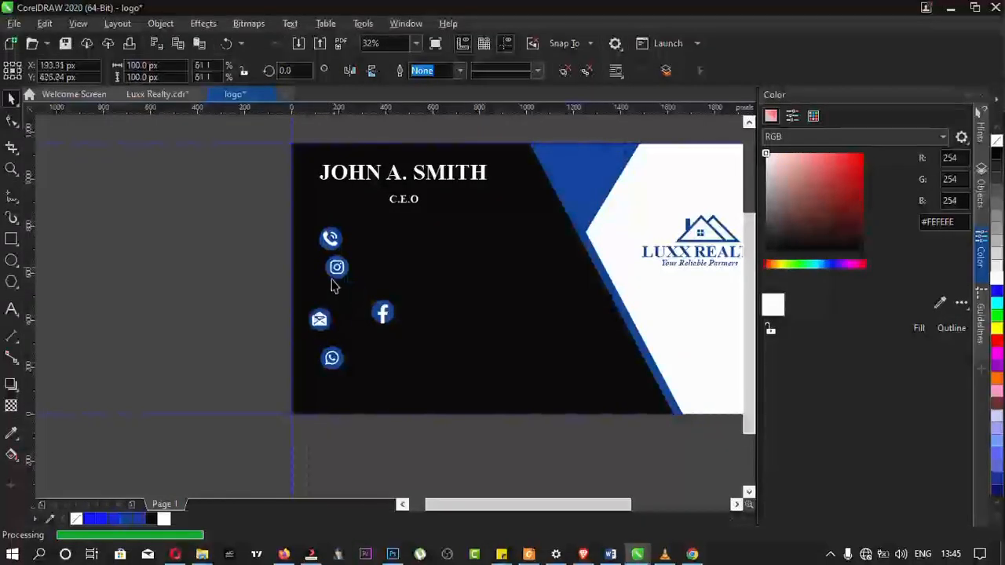
key("ctrl+z")
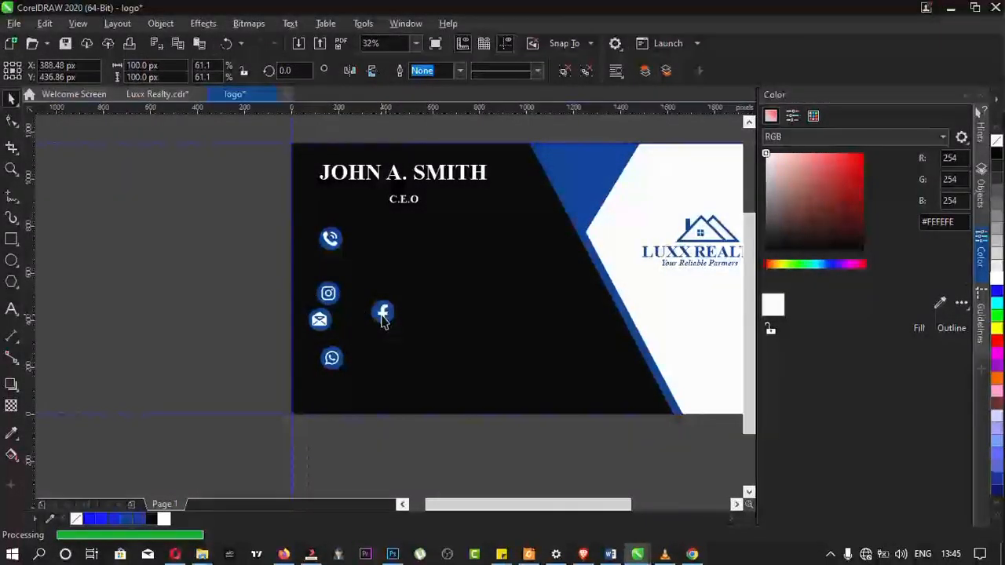
key("ctrl+z")
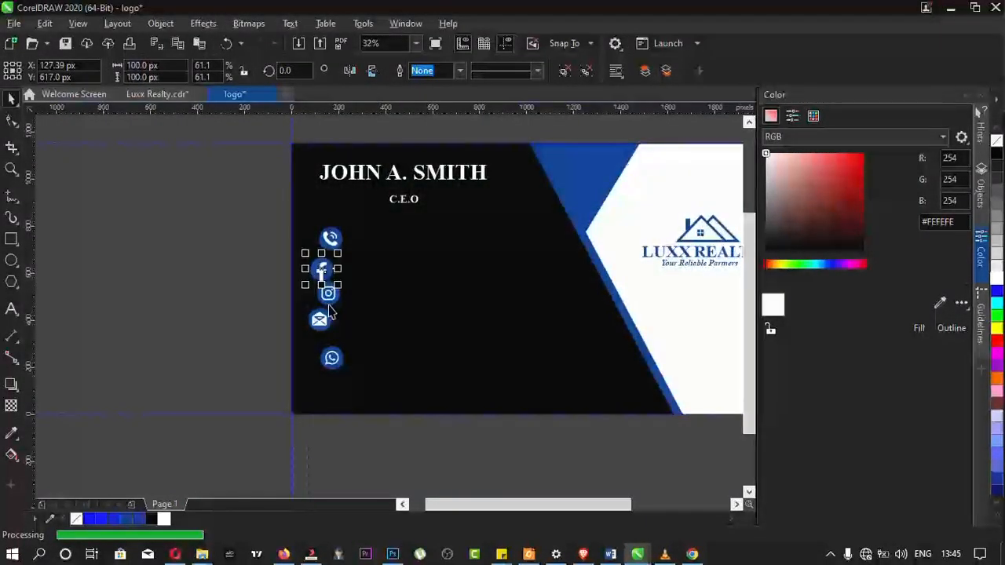
left_click(324, 318)
key("ctrl+z")
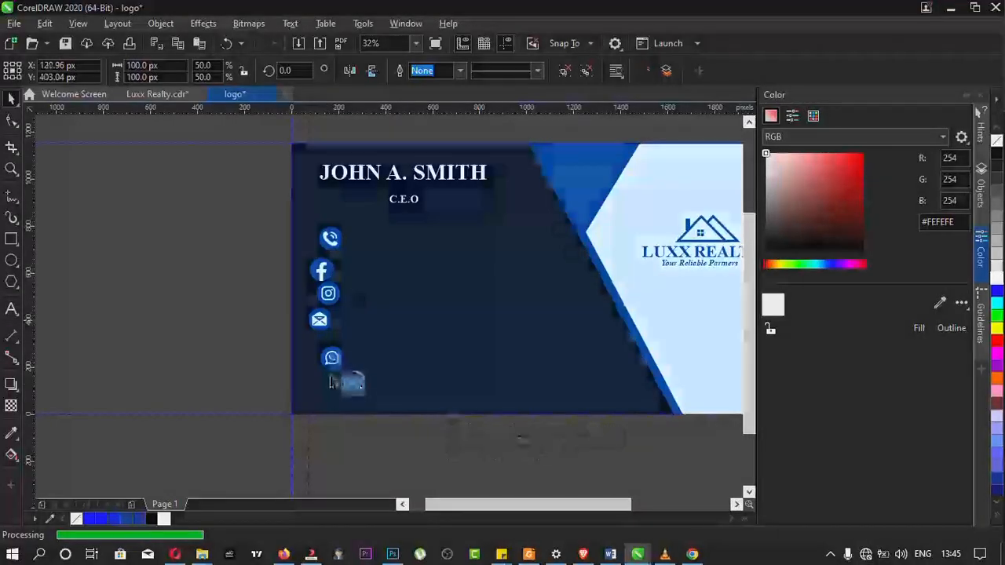
Step: Reset the email icon's width to 100 px
left_click_drag(332, 365, 332, 365)
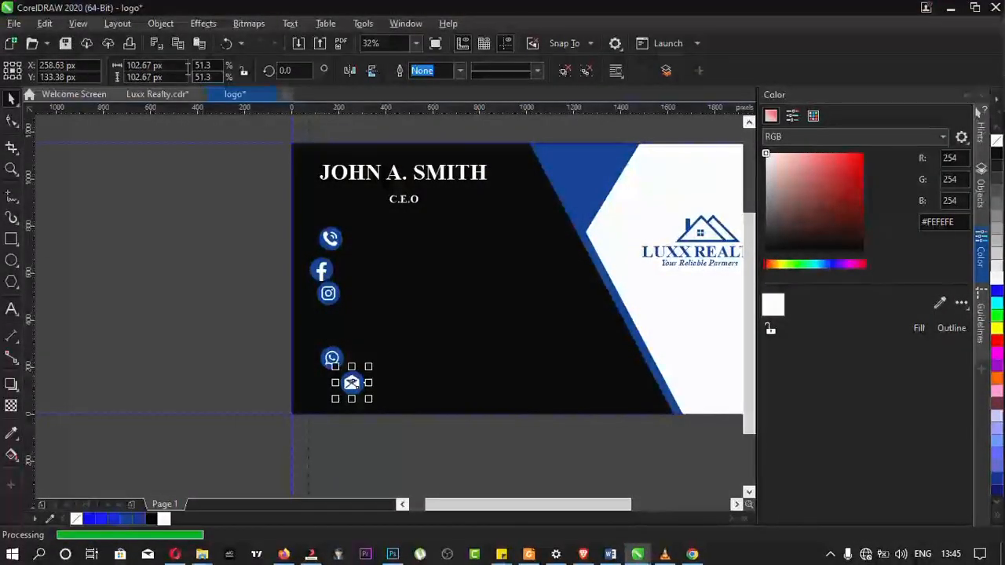
left_click(178, 66)
type("100")
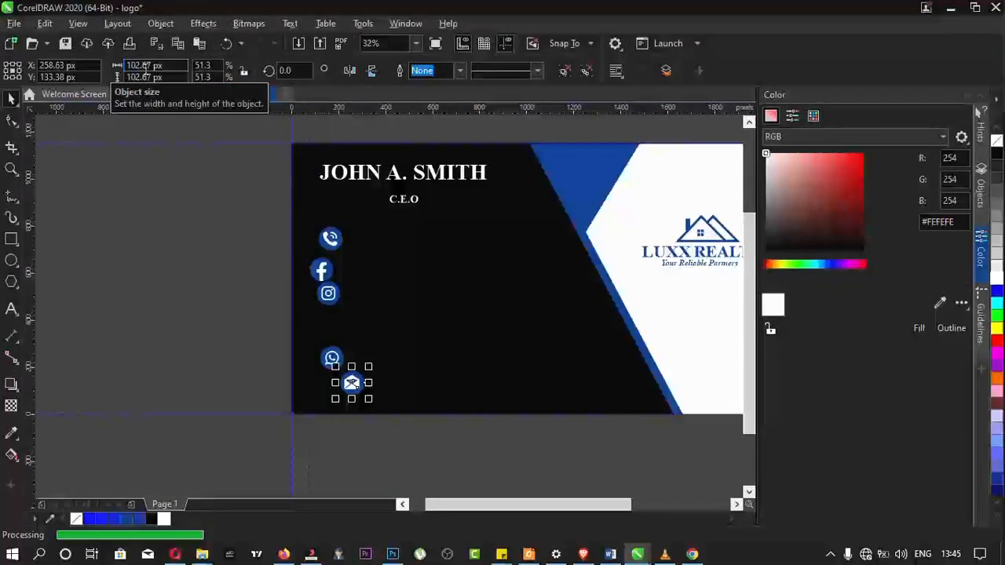
key("Return")
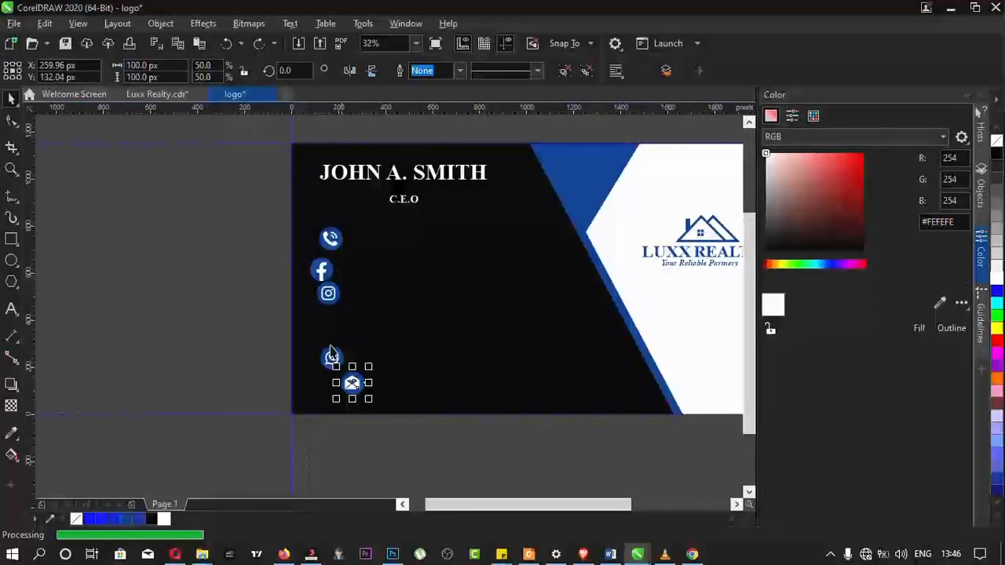
Step: Nudge the phone icon left and move the WhatsApp icon left into the column
left_click(331, 358)
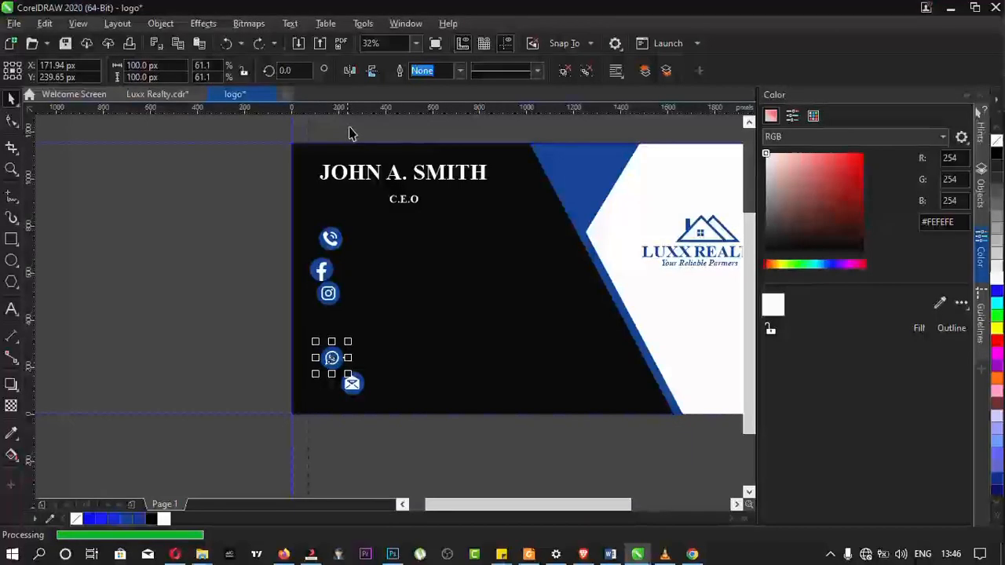
left_click(330, 240)
key("Left")
key("Left")
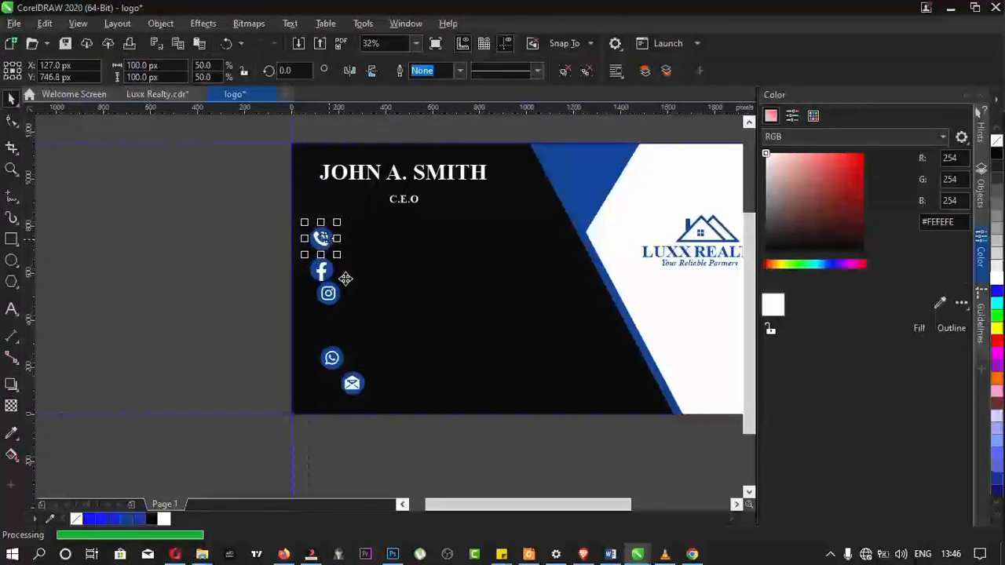
left_click(319, 317)
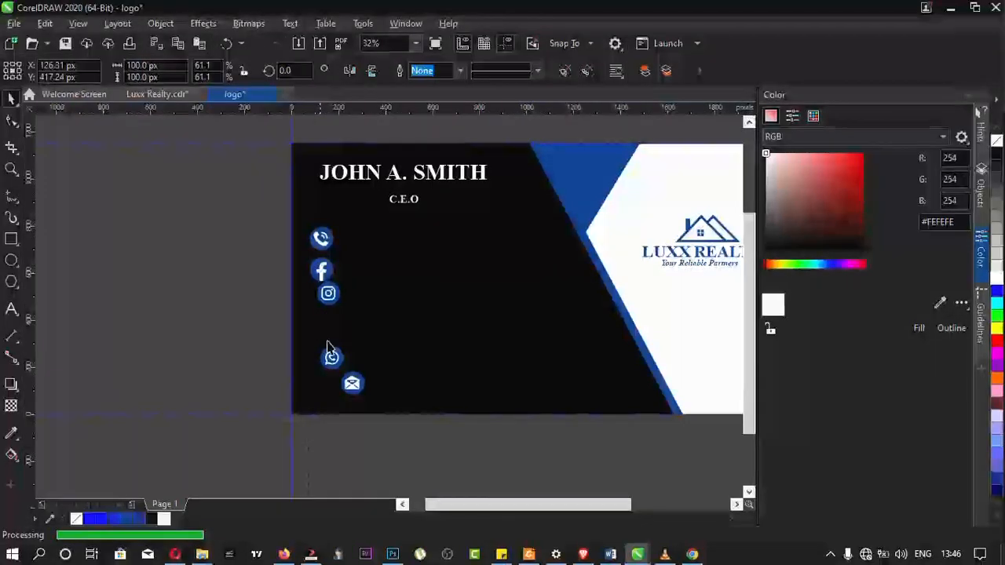
left_click_drag(331, 358, 324, 396)
left_click(350, 386)
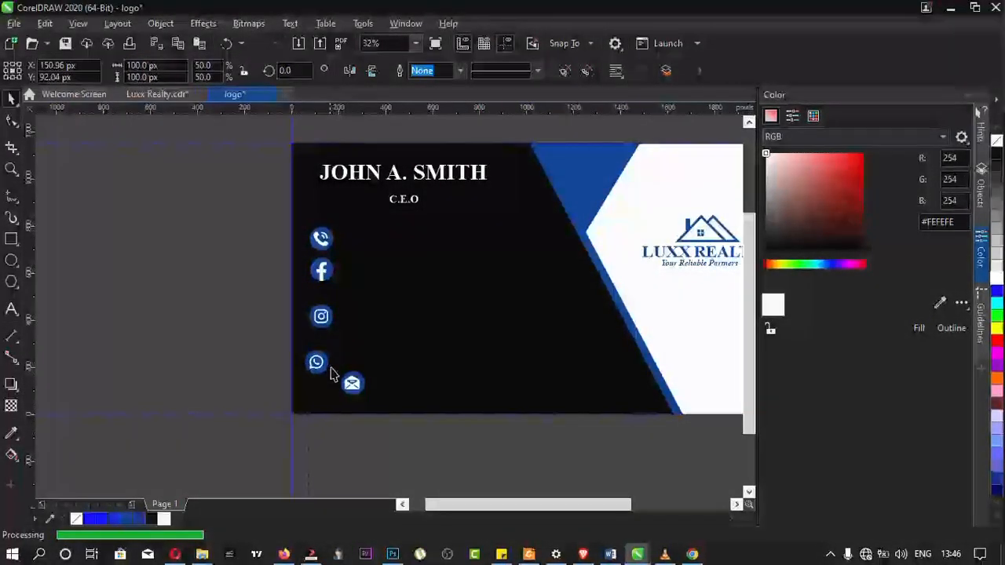
left_click(328, 366)
Step: Shift the Instagram and Facebook icons to even the vertical spacing under the phone icon
left_click(69, 204)
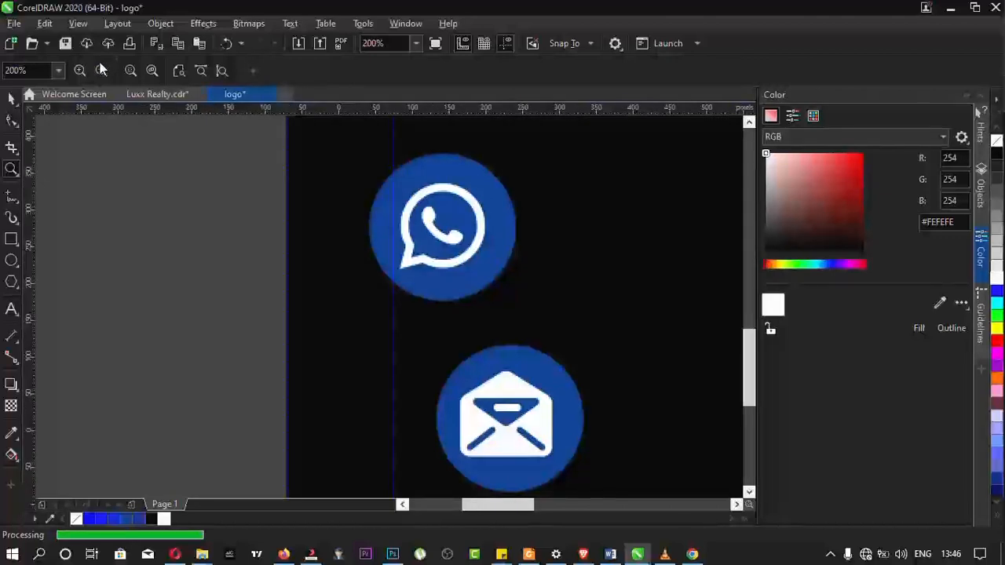
left_click(100, 64)
left_click(100, 64)
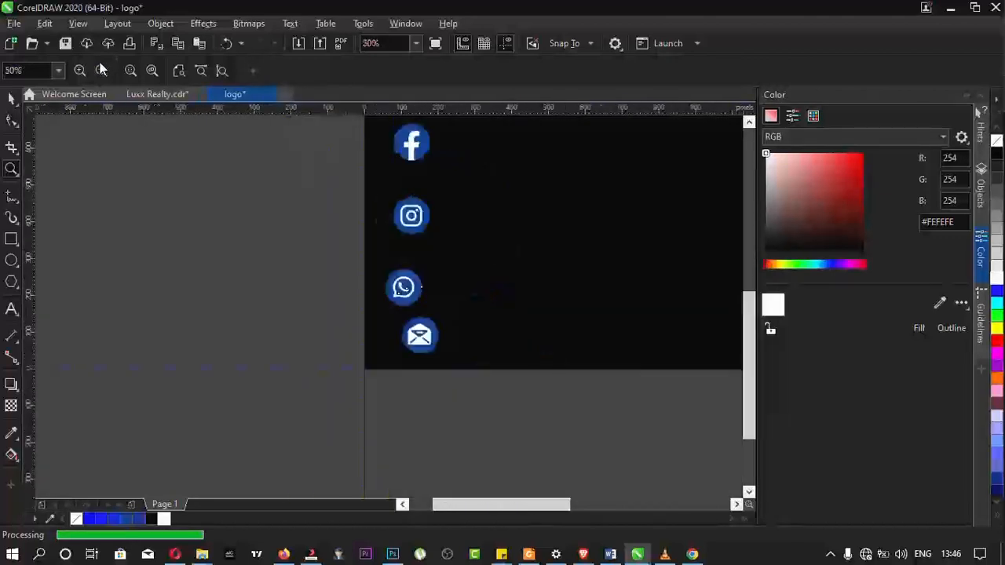
left_click(151, 91)
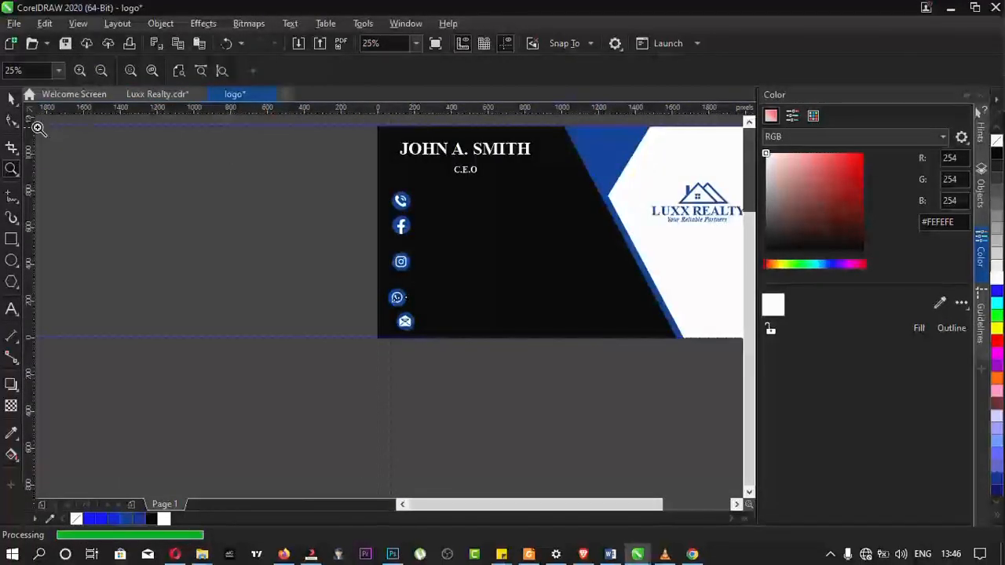
left_click(11, 99)
left_click(401, 201)
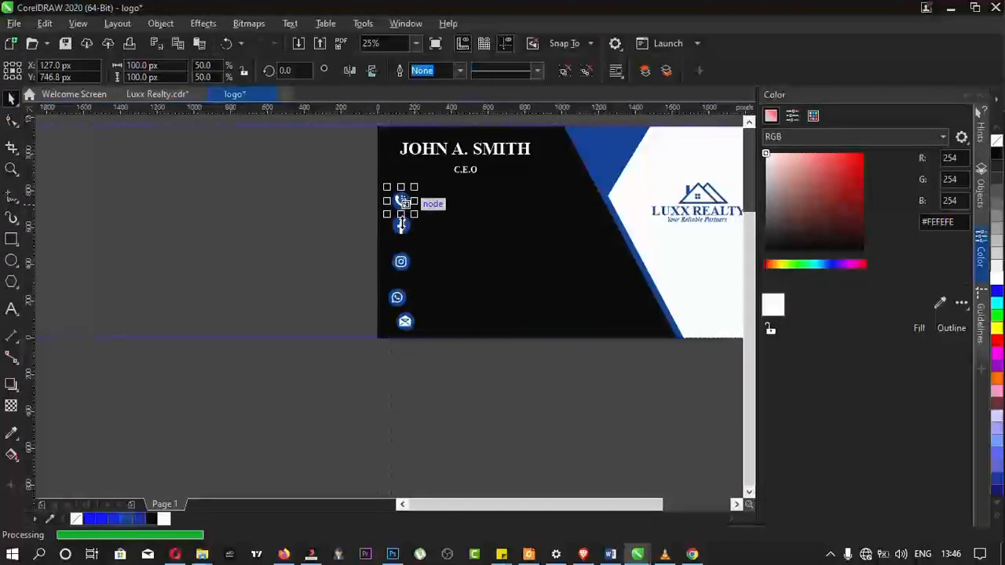
left_click(401, 226)
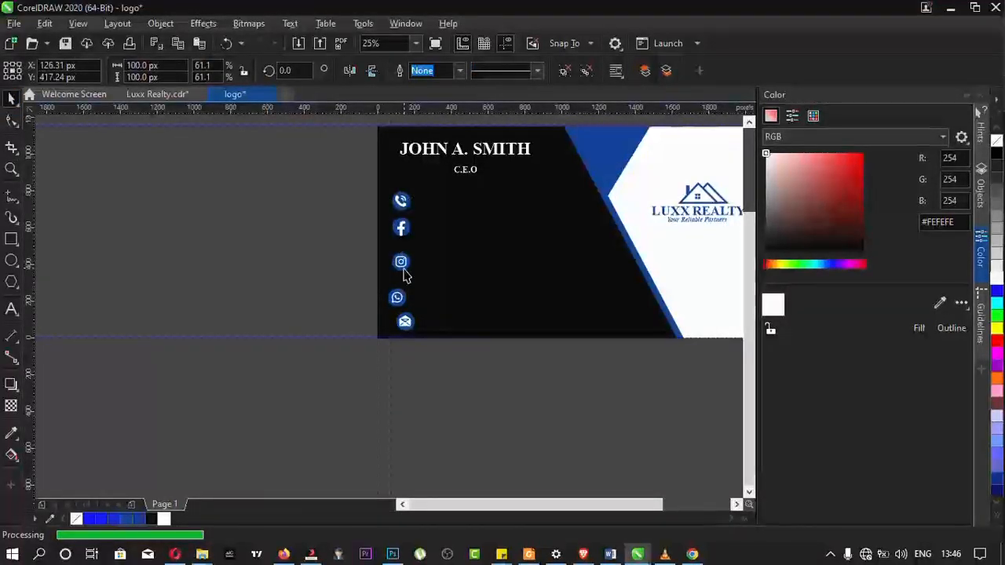
left_click(401, 263)
left_click_drag(402, 267, 406, 249)
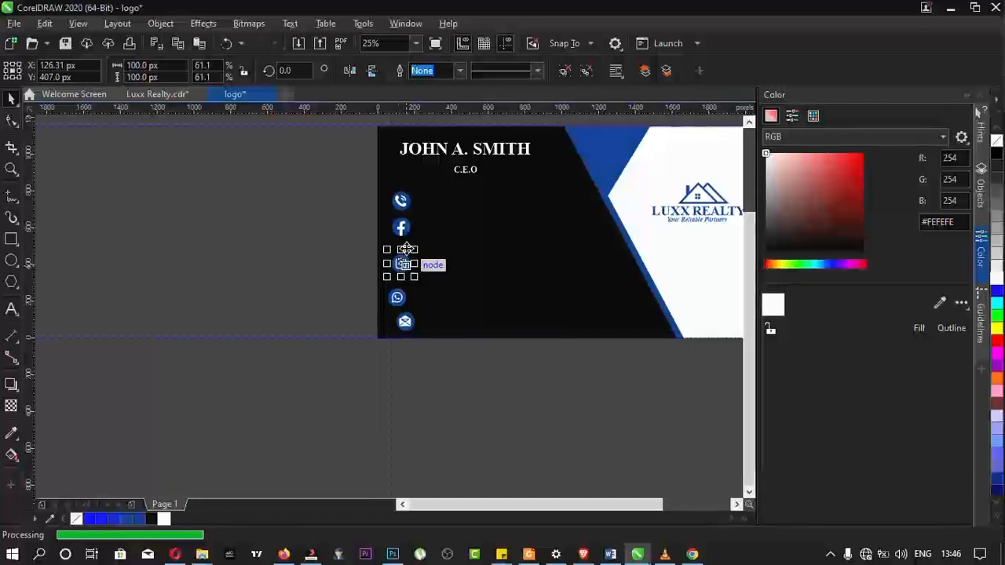
left_click(401, 229)
key("Down")
key("Down")
left_click_drag(400, 229, 401, 237)
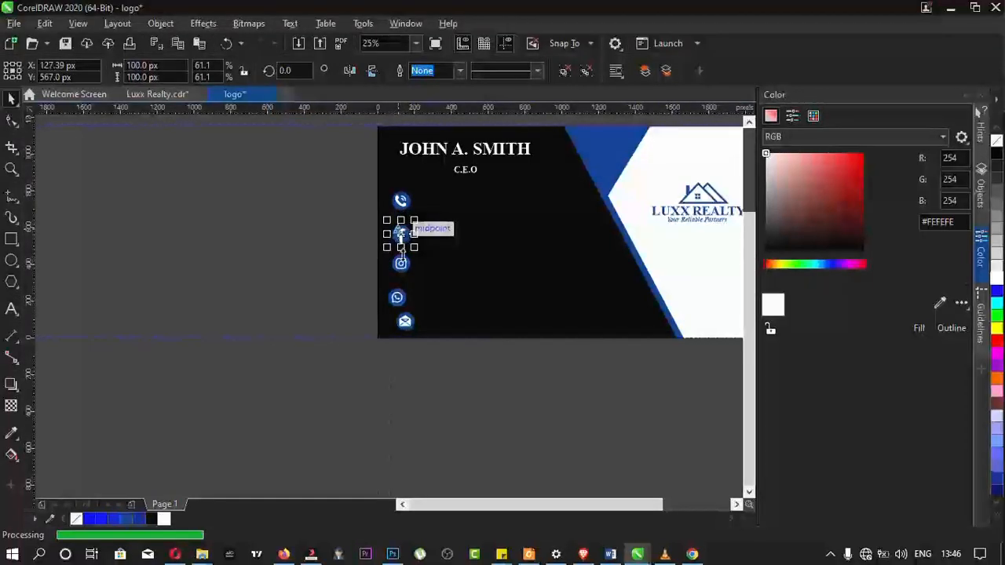
Step: Move WhatsApp right into the column, nudge the email icon down, then nudge the whole column
left_click(397, 296)
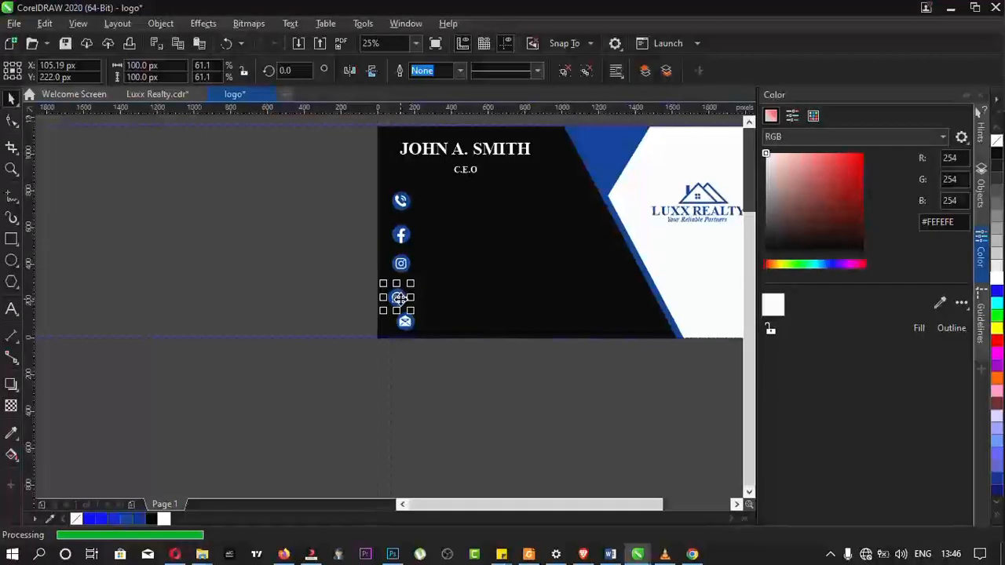
left_click_drag(398, 296, 415, 321)
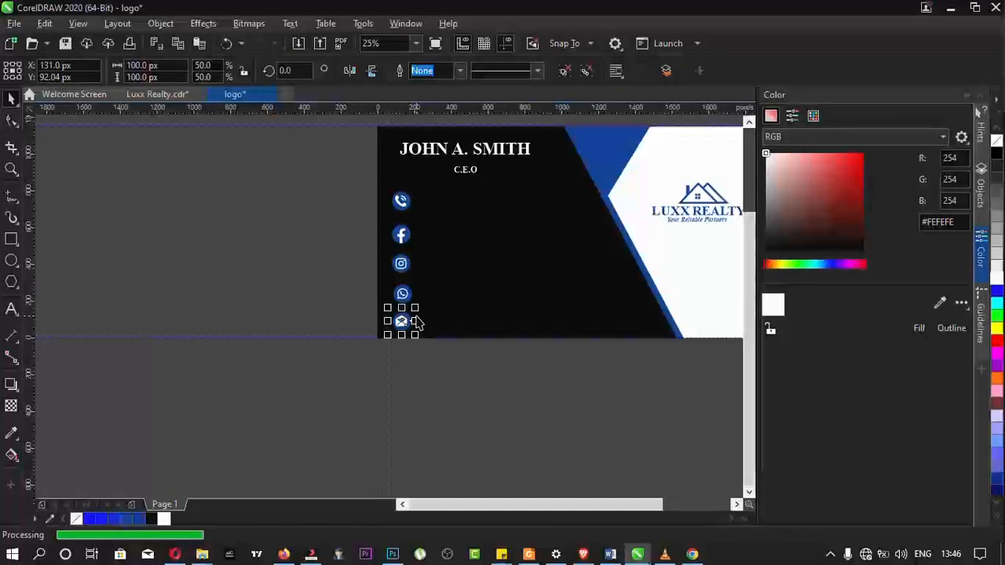
key("Down")
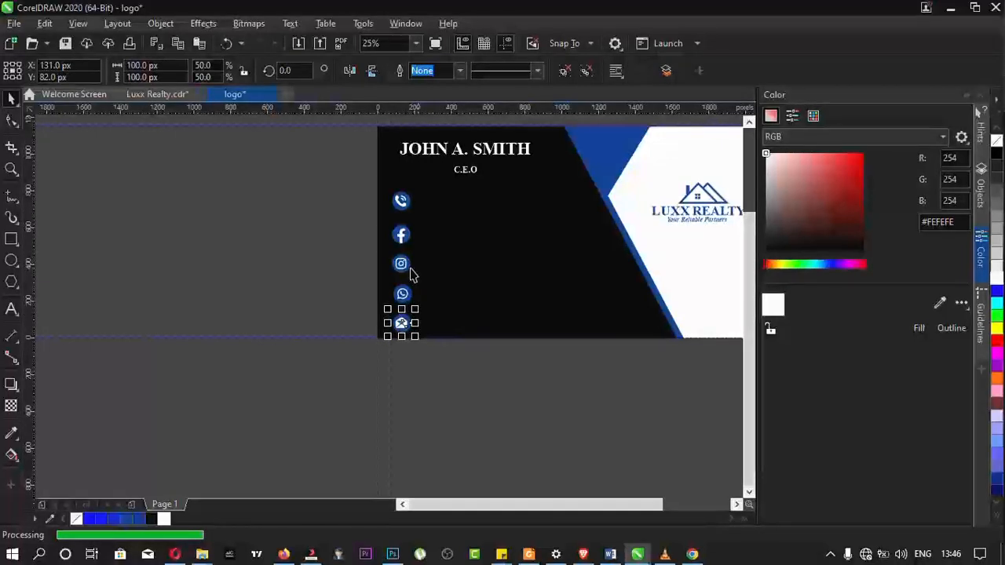
left_click_drag(357, 180, 437, 364)
key("Up")
key("Up")
key("Up")
key("Up")
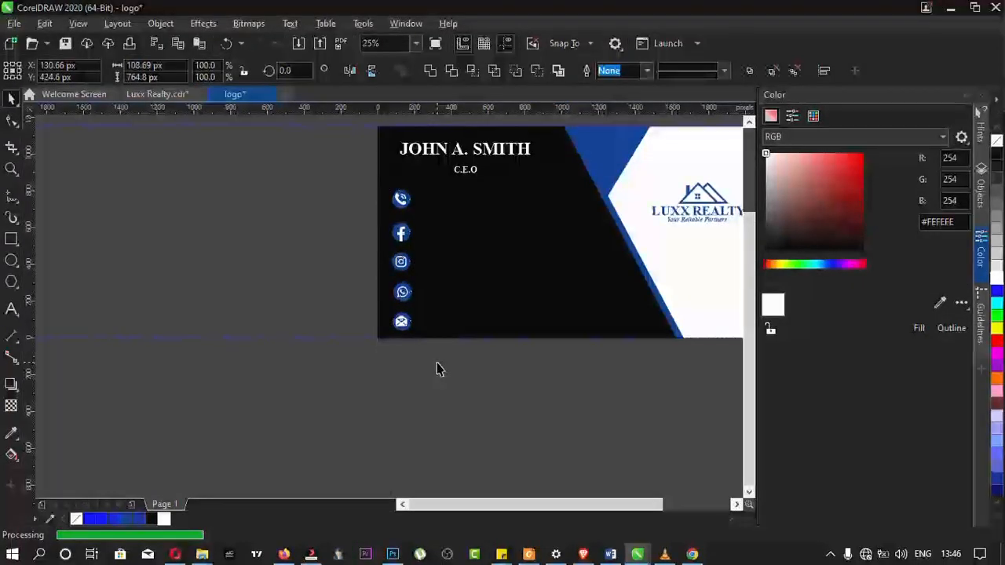
key("Down")
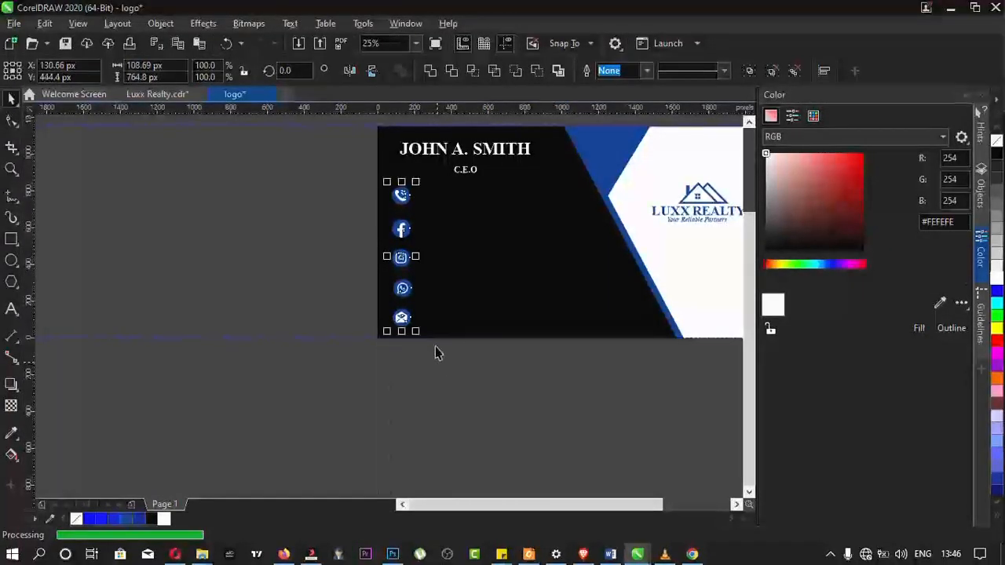
left_click(341, 277)
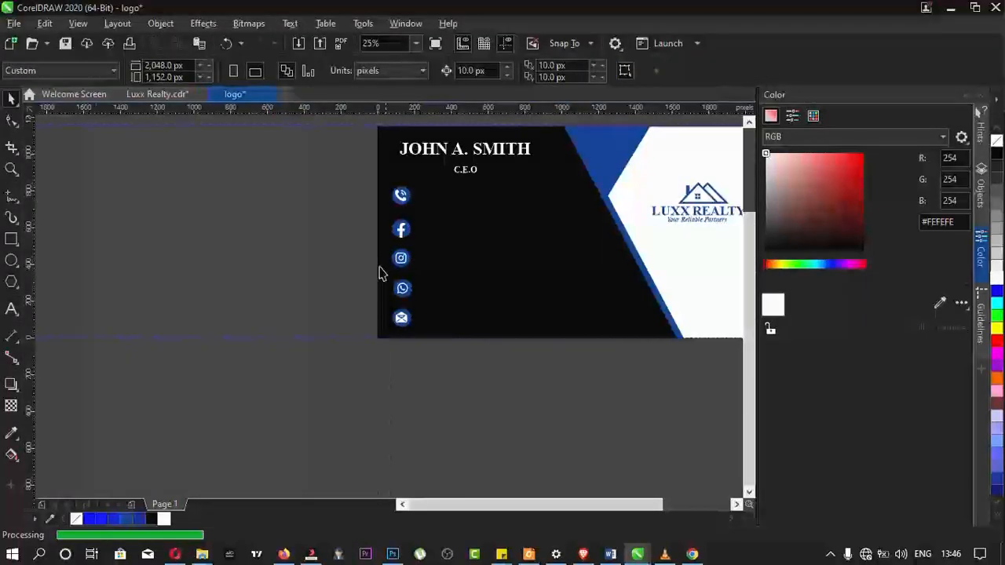
left_click(12, 169)
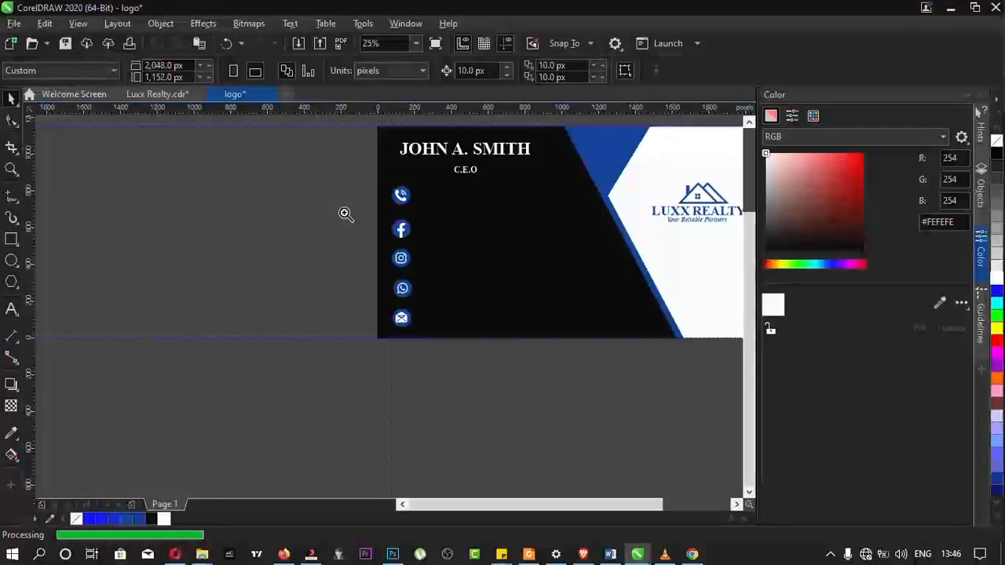
Step: Zoom in on the icons and move the WhatsApp and mail icons about 10 px left
left_click_drag(356, 188, 495, 264)
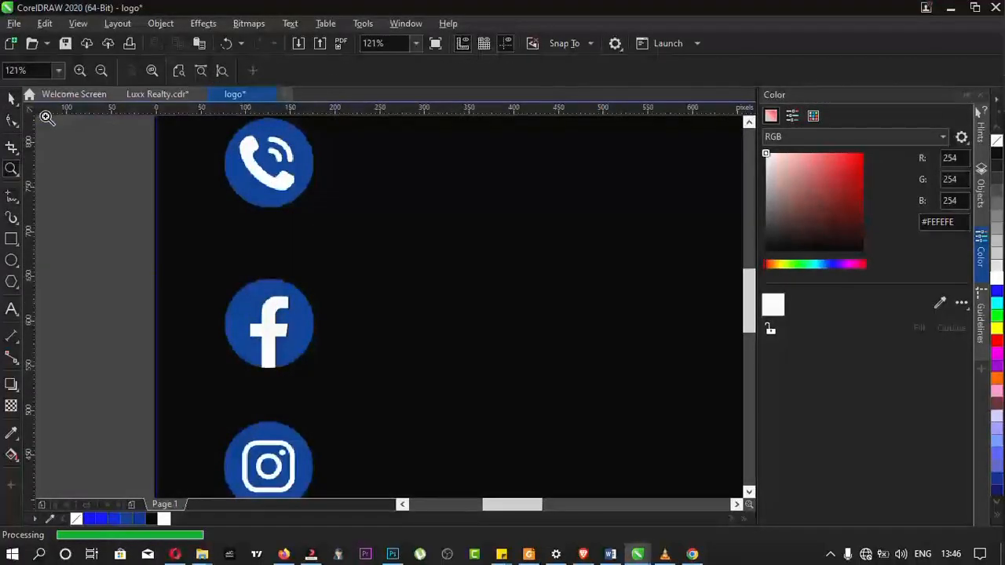
left_click(12, 99)
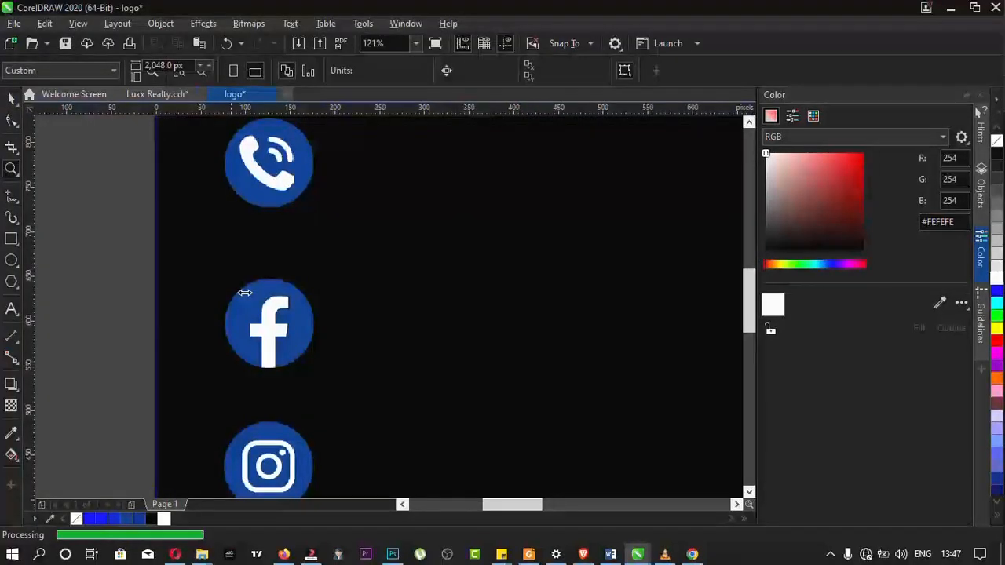
scroll(244, 290, "down", 1)
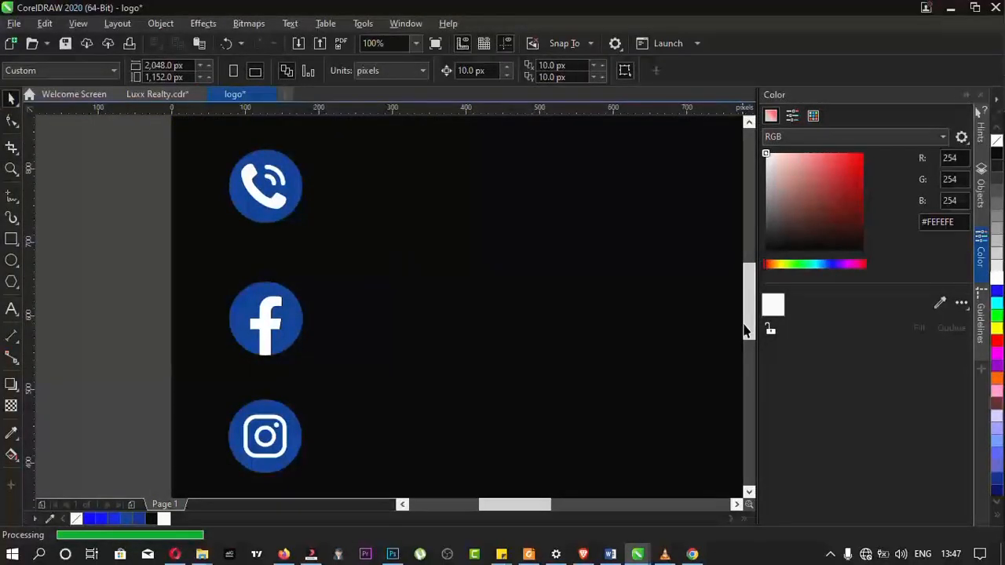
left_click_drag(745, 330, 672, 361)
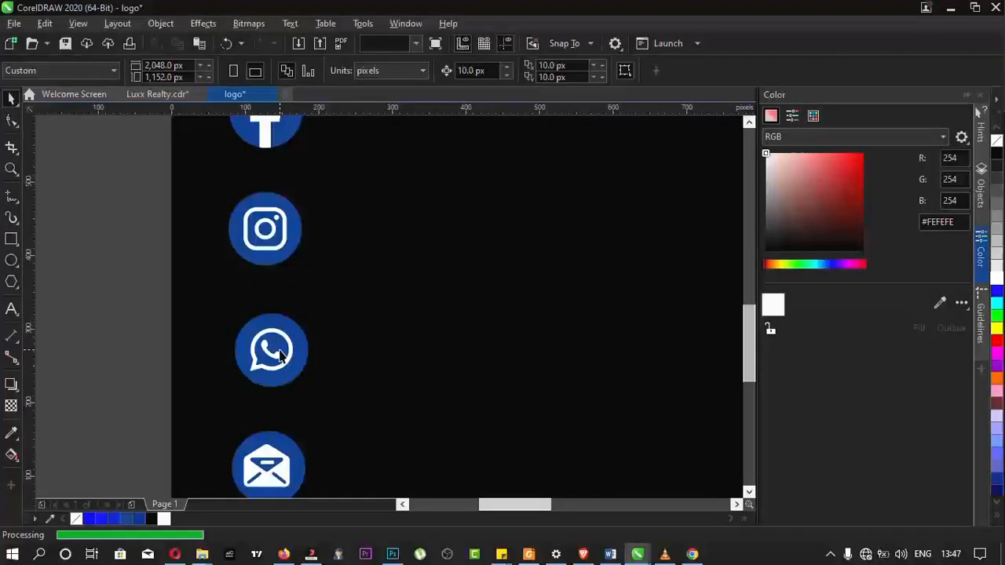
left_click_drag(281, 355, 272, 355)
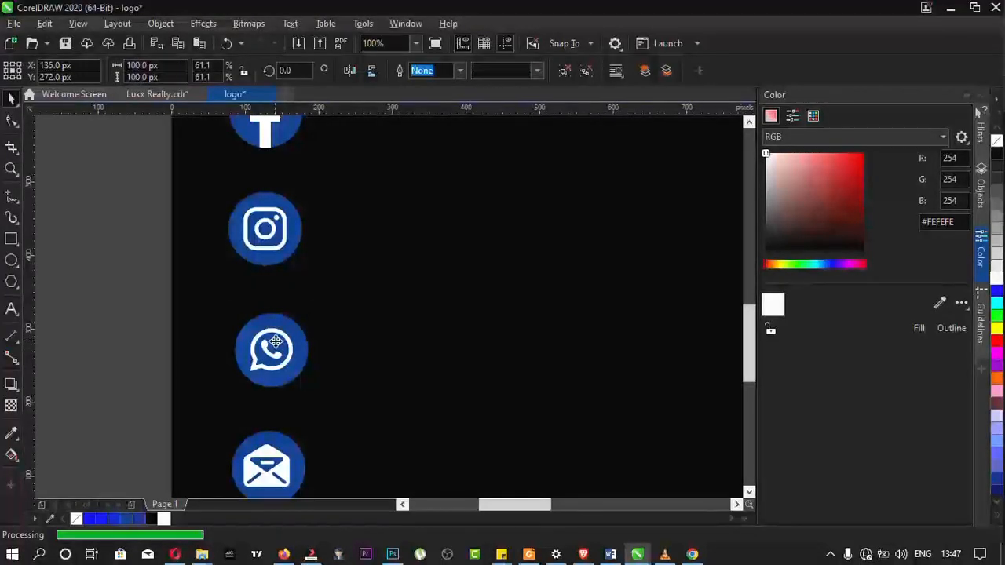
left_click(265, 464)
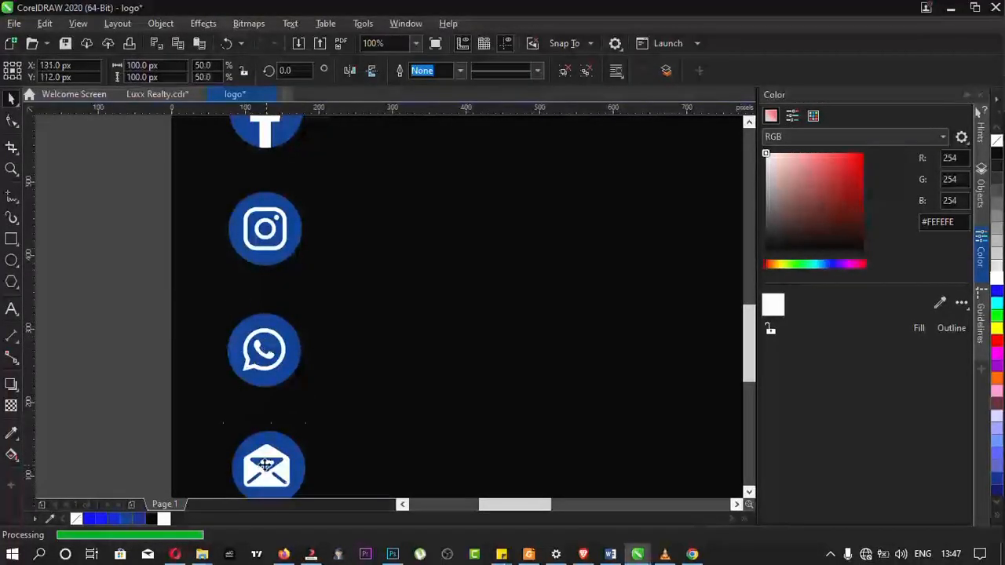
left_click_drag(265, 465, 257, 465)
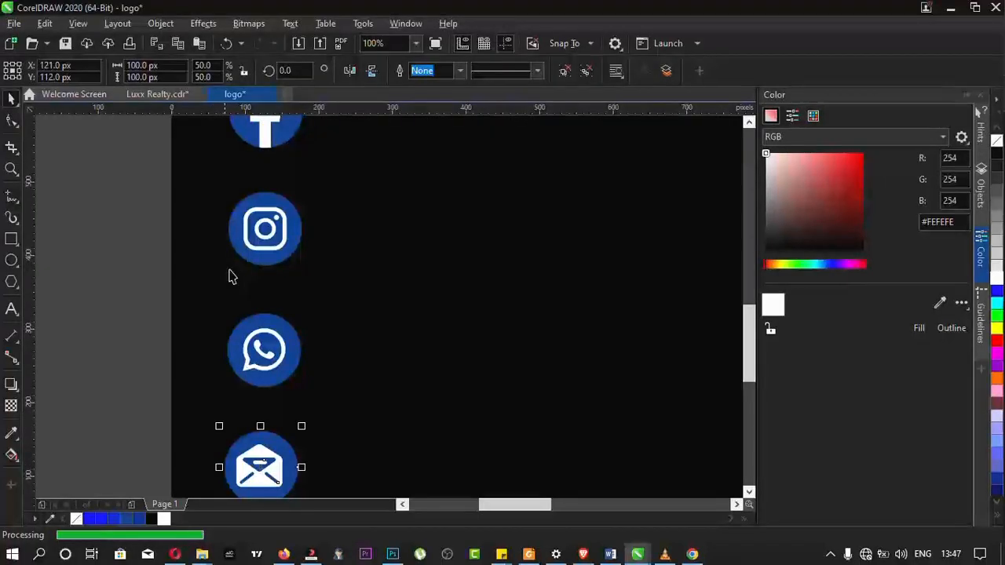
Step: Undo accidental rotations of the Instagram icon and nudge it two steps left into the column
left_click(251, 218)
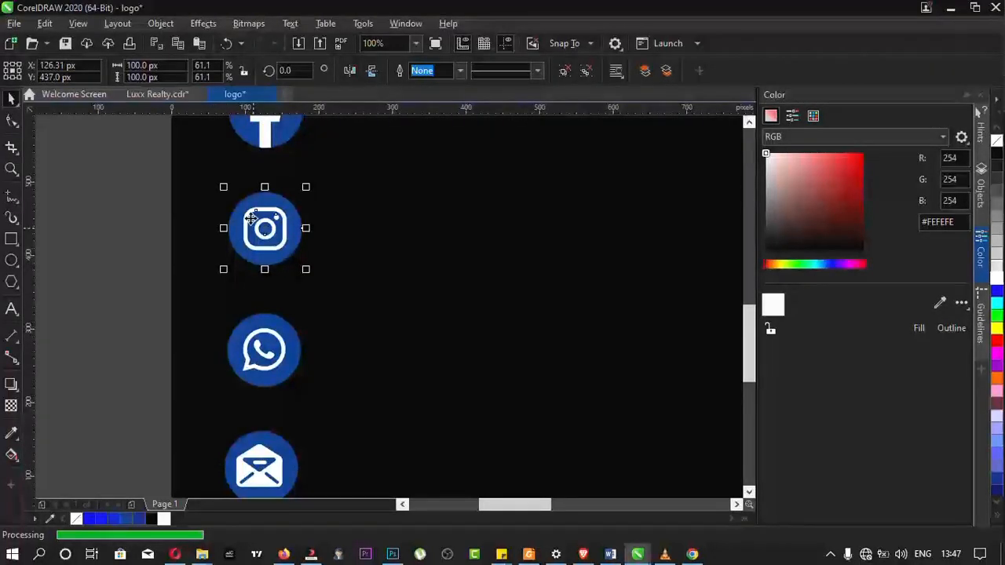
left_click(251, 222)
left_click_drag(253, 227, 269, 229)
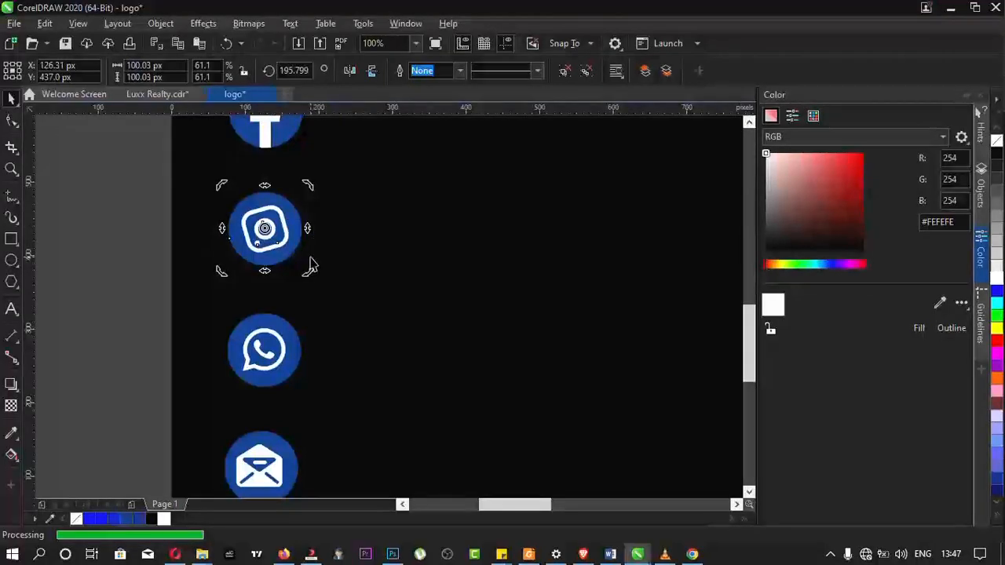
key("ctrl+z")
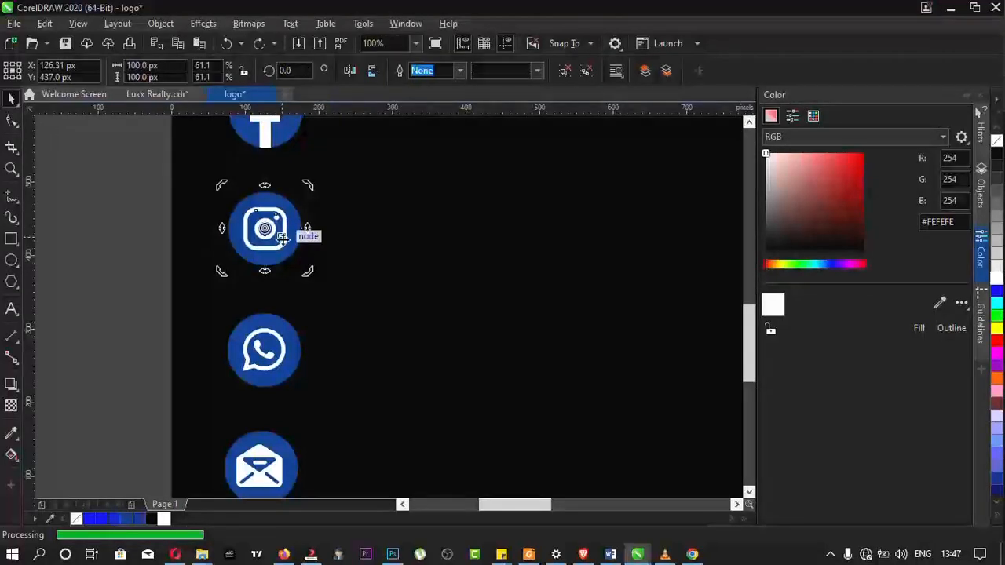
left_click_drag(283, 234, 333, 245)
key("ctrl+z")
left_click(304, 242)
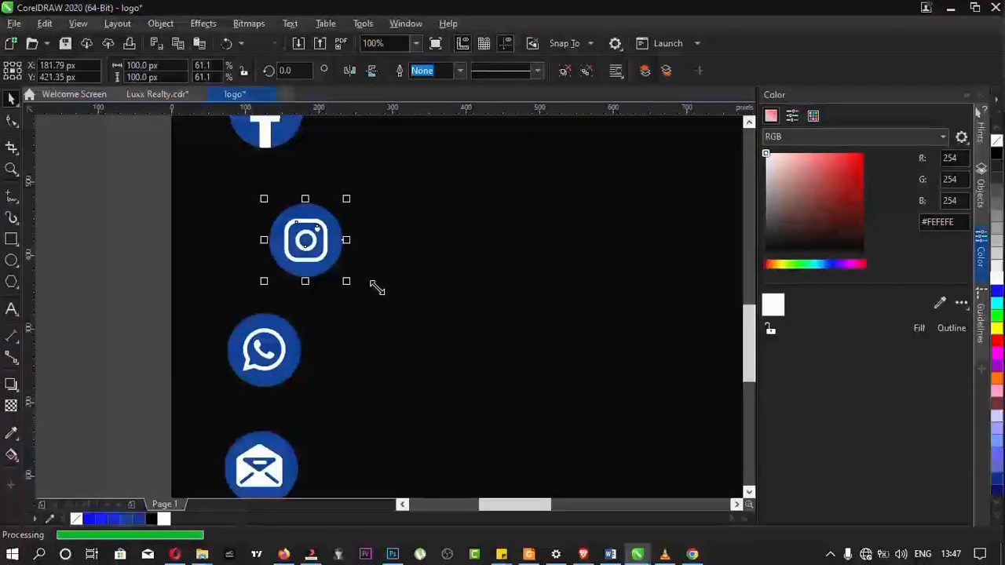
key("ctrl+z")
key("Left")
key("Left")
key("Left")
key("Left")
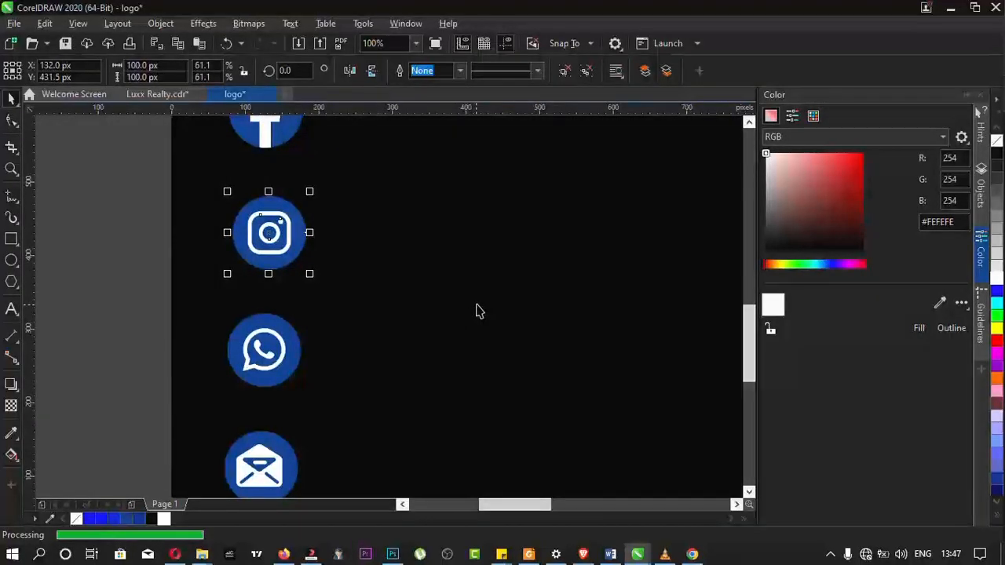
key("Left")
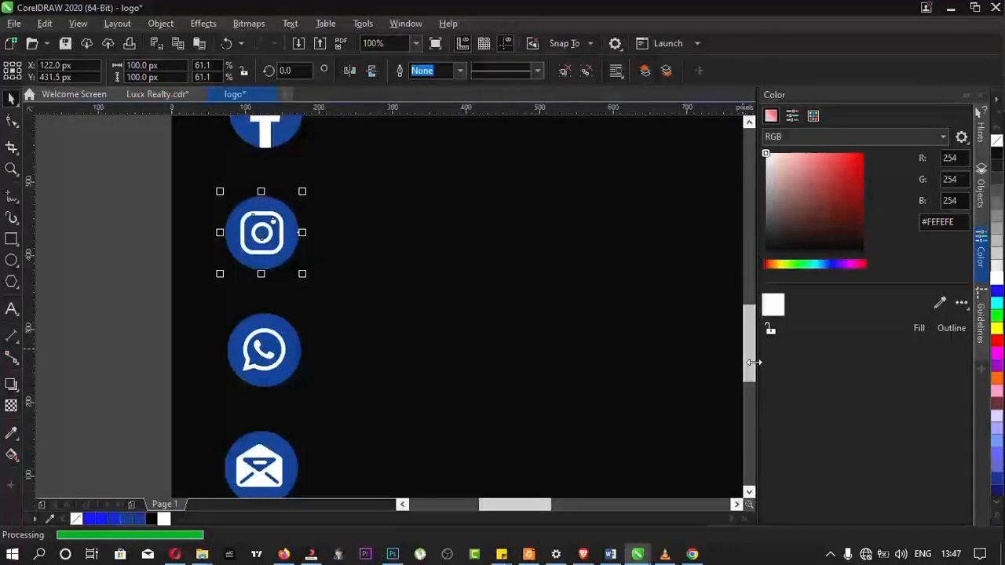
Step: Nudge the Facebook icon two steps left into line with the column
left_click_drag(749, 361, 747, 310)
left_click_drag(270, 320, 308, 327)
key("Left")
key("Left")
key("Left")
key("Left")
key("Left")
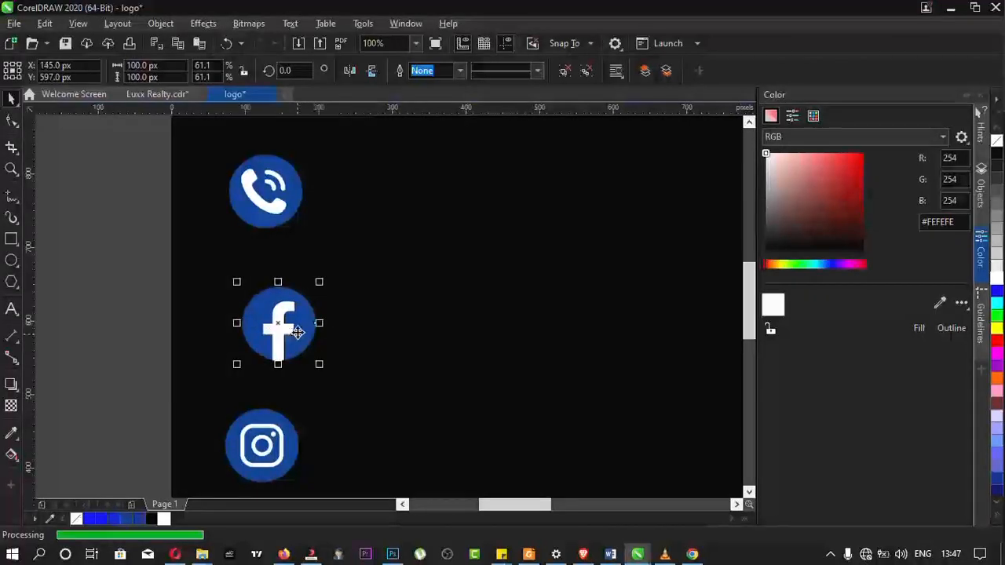
key("Left")
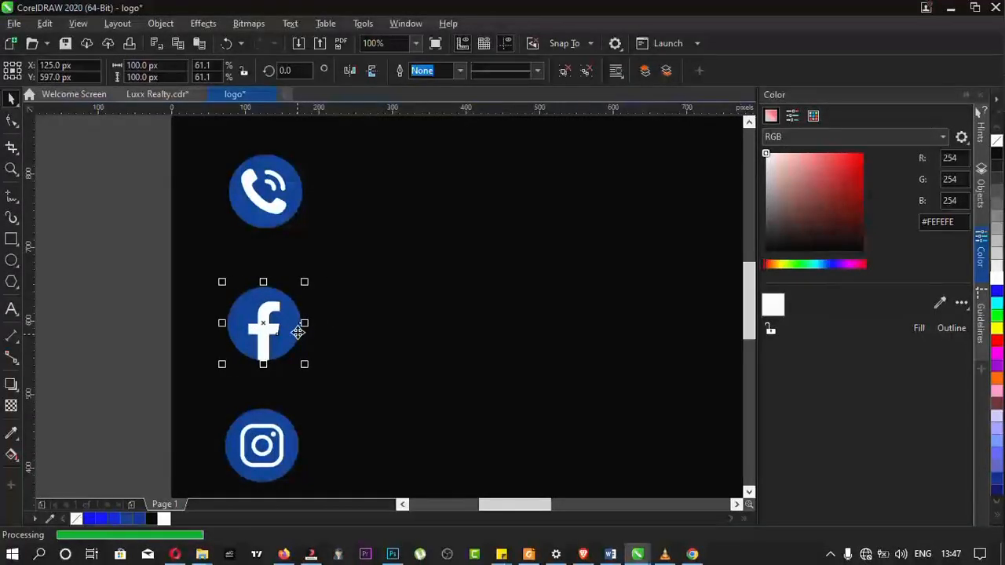
Step: Line the phone icon up with the column and nudge it slightly down
left_click_drag(298, 195, 325, 191)
key("Left")
key("Left")
key("Left")
key("Left")
key("Left")
key("Left")
key("Left")
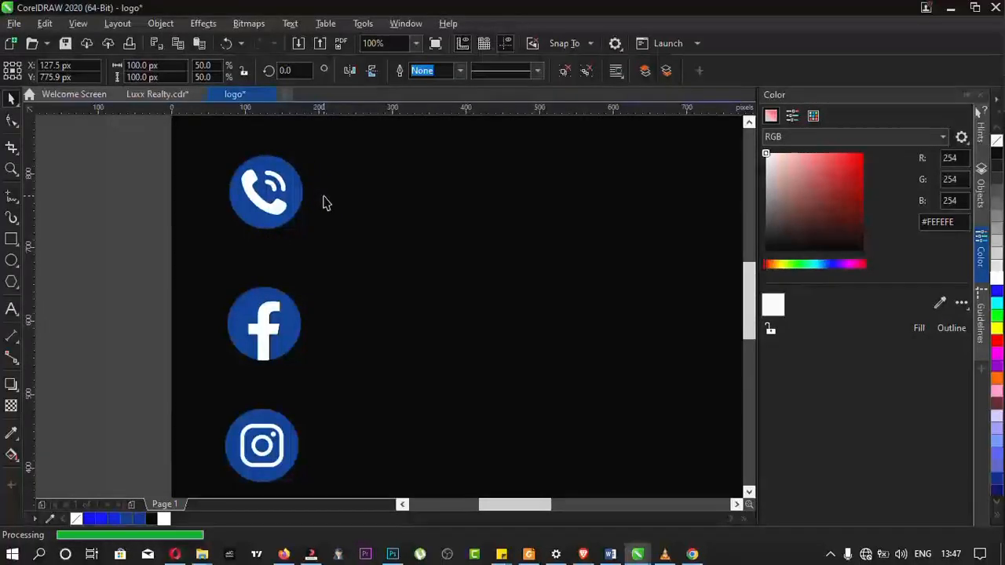
key("Right")
left_click(273, 189)
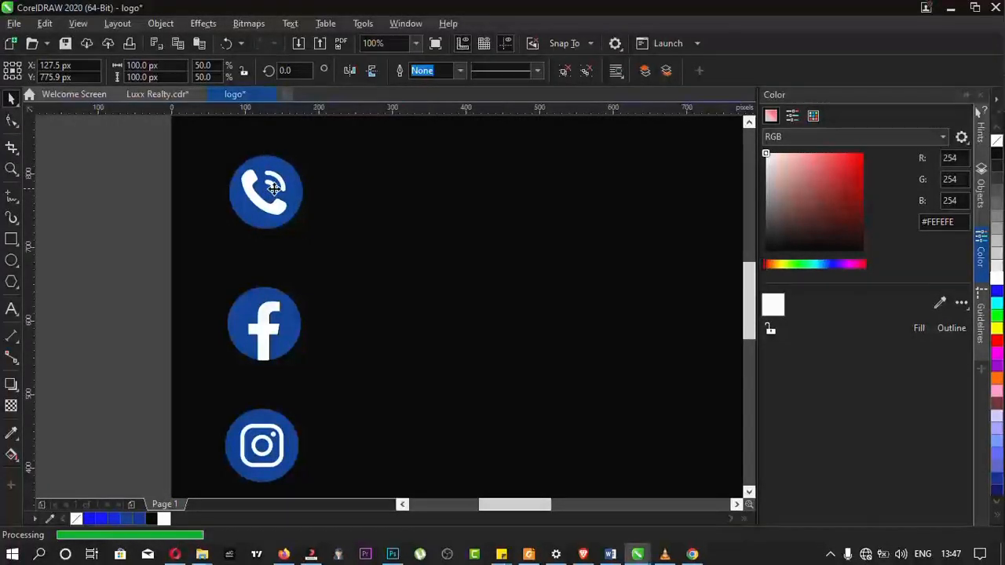
left_click_drag(273, 189, 282, 188)
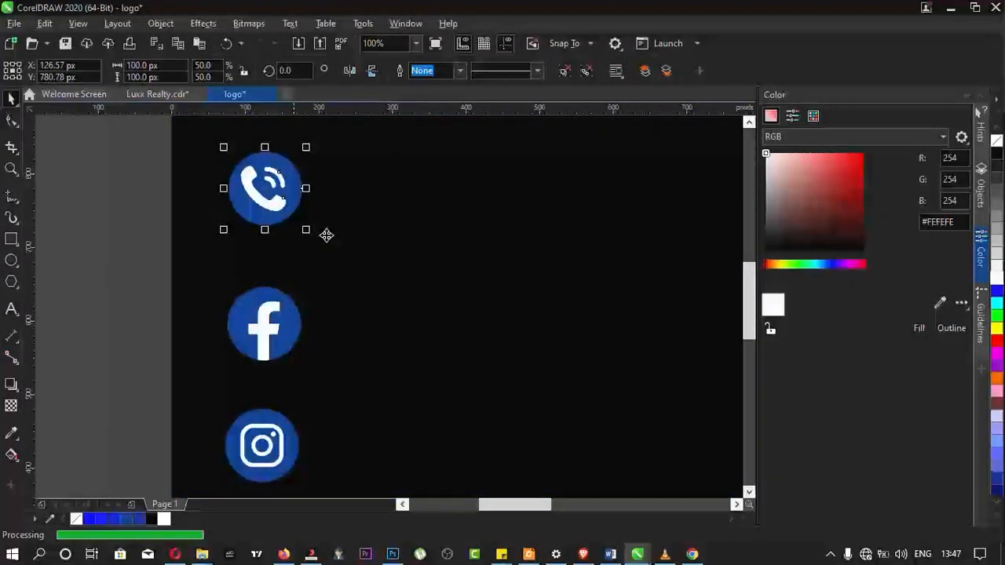
key("Down")
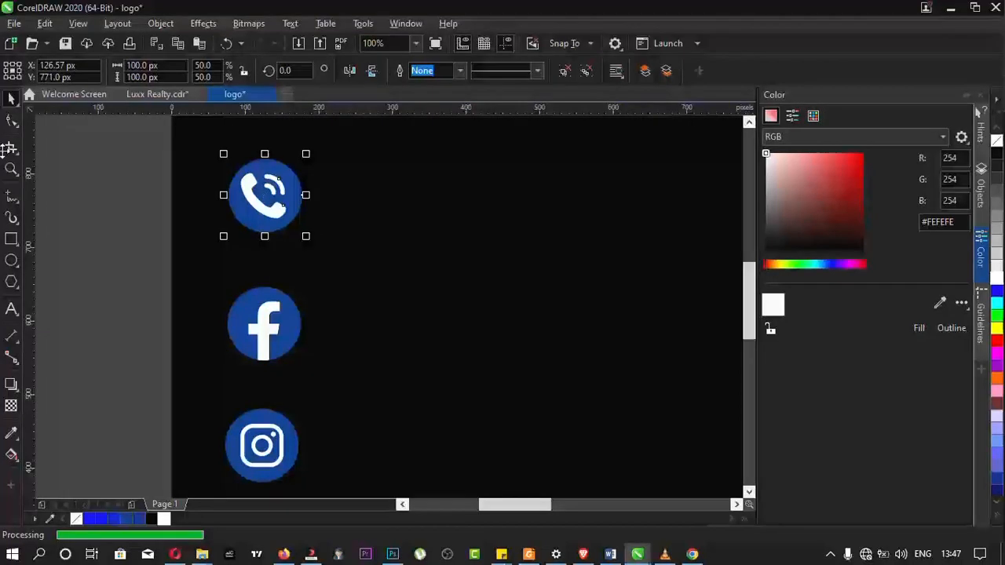
left_click(11, 168)
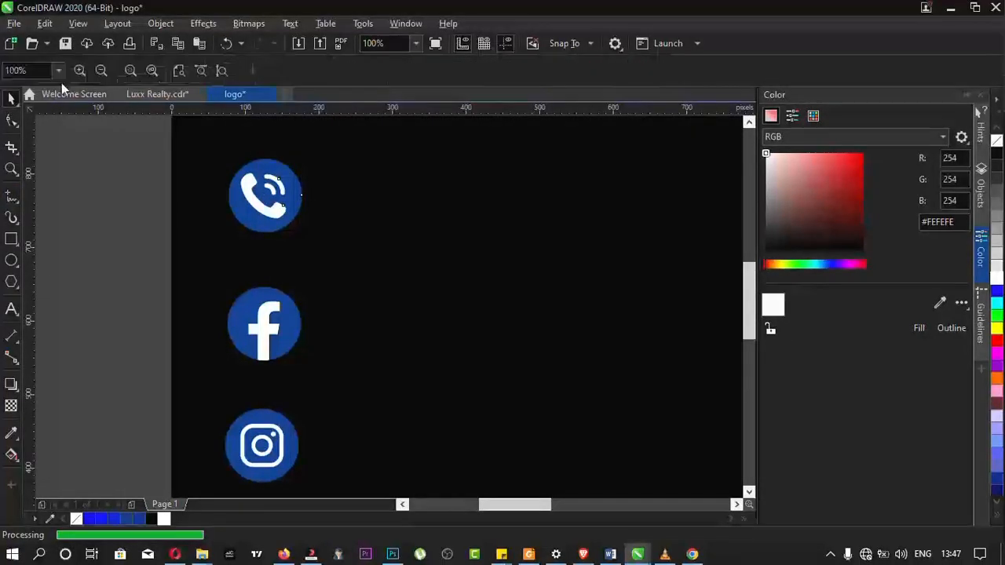
Step: Zoom out to the whole card and nudge the five-icon column into position
left_click(102, 70)
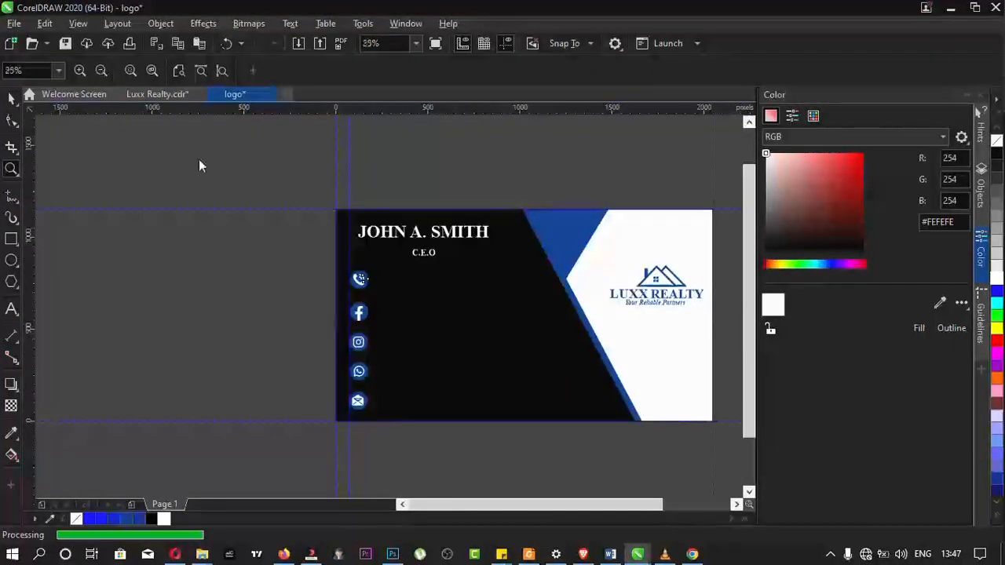
left_click(11, 98)
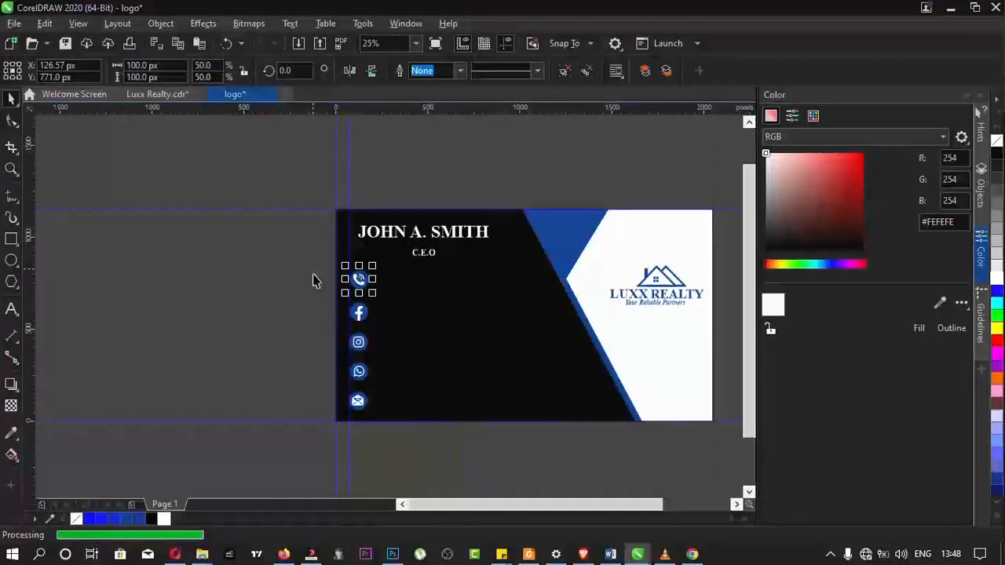
left_click_drag(320, 262, 385, 415)
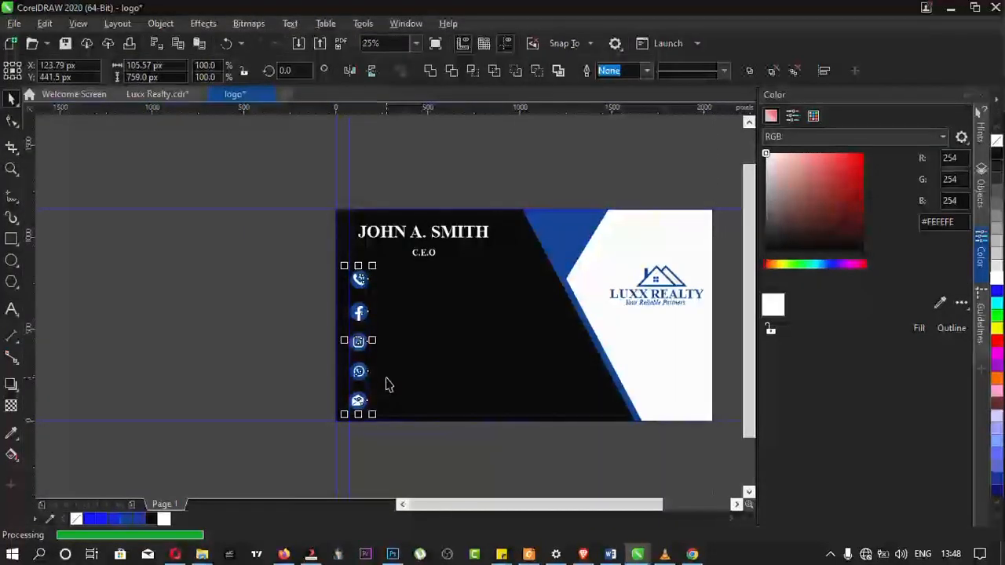
key("Up")
left_click(282, 350)
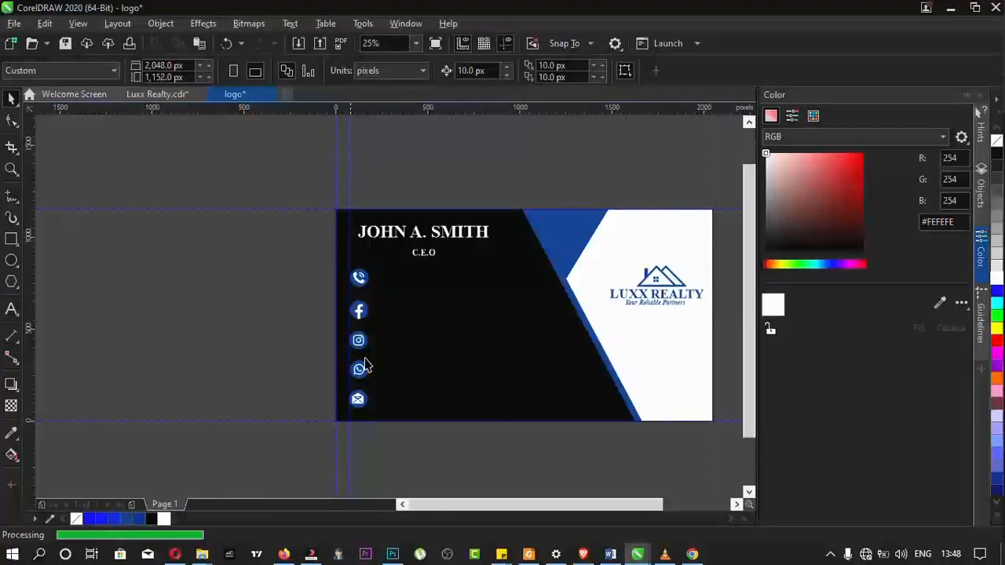
left_click(365, 365)
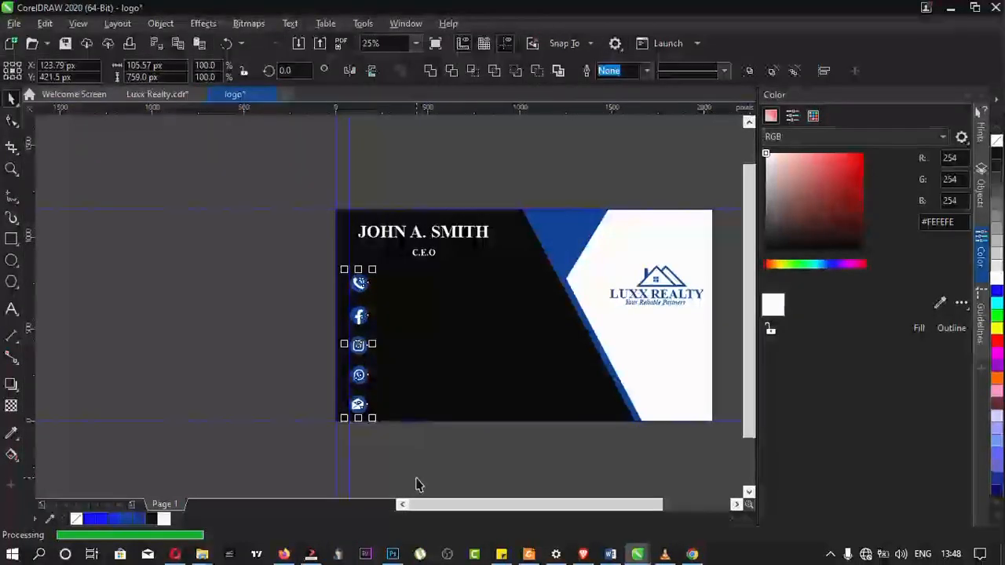
key("Down")
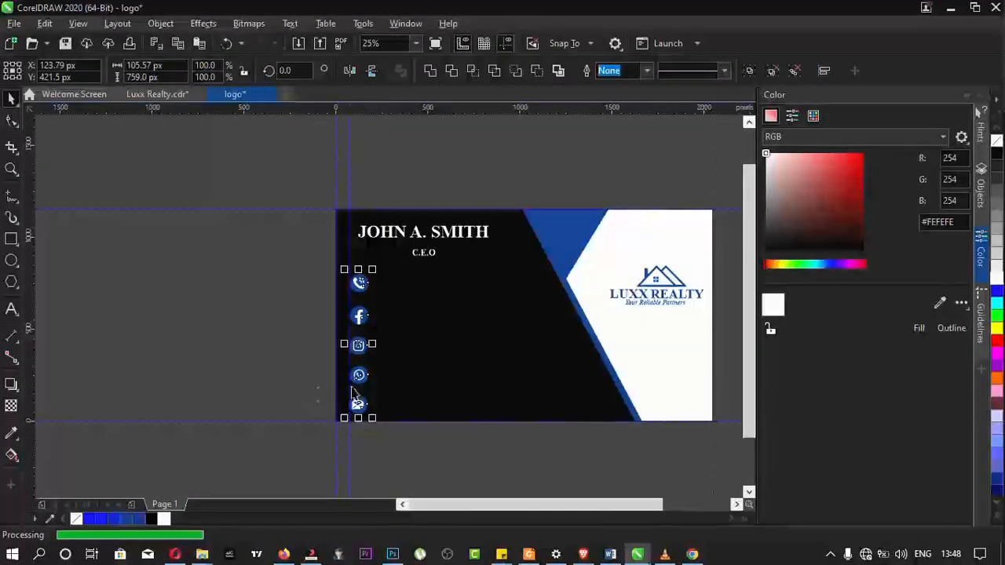
key("Up")
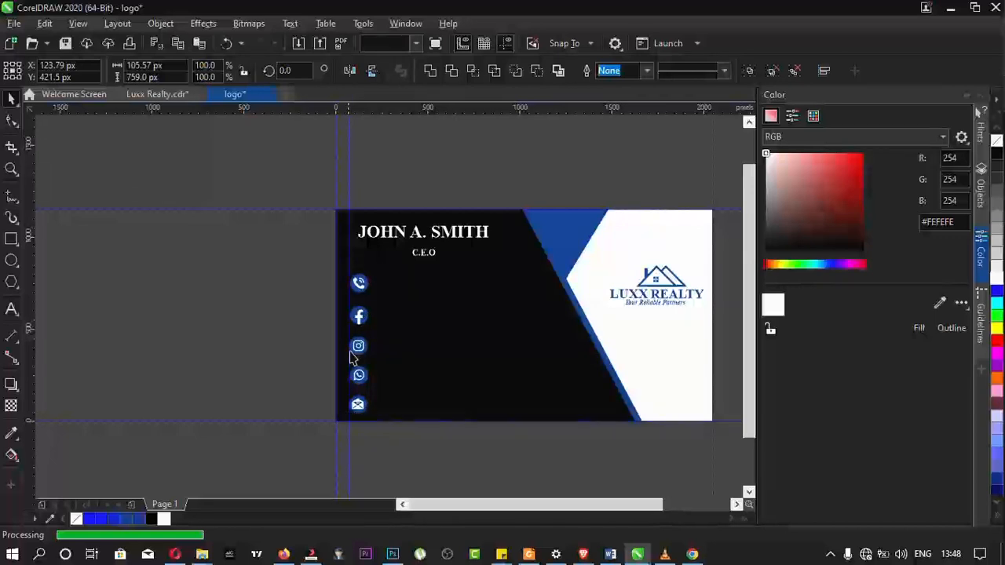
key("Escape")
Step: Drag the WhatsApp icon up to even the spacing in the column
left_click(361, 378)
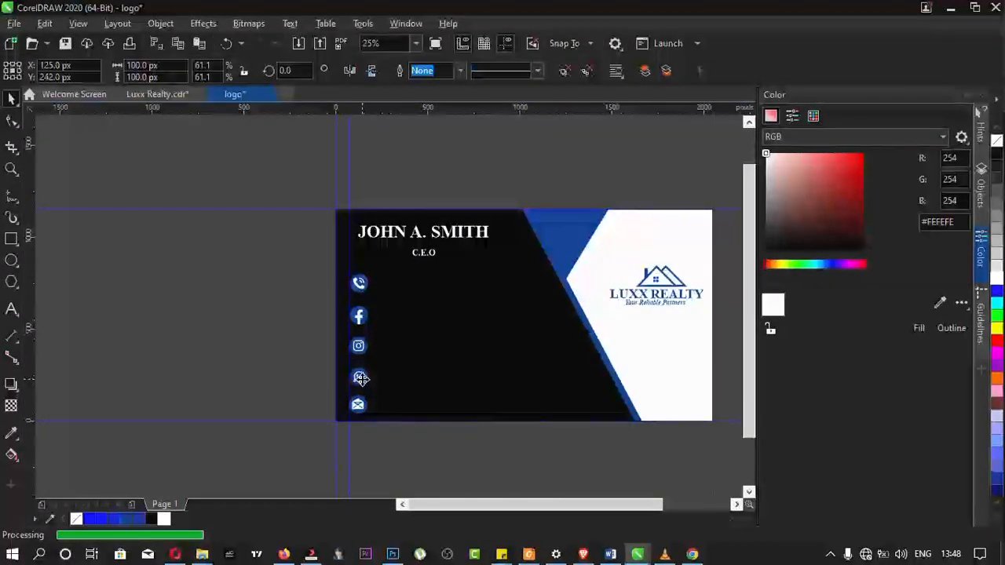
left_click_drag(360, 379, 360, 290)
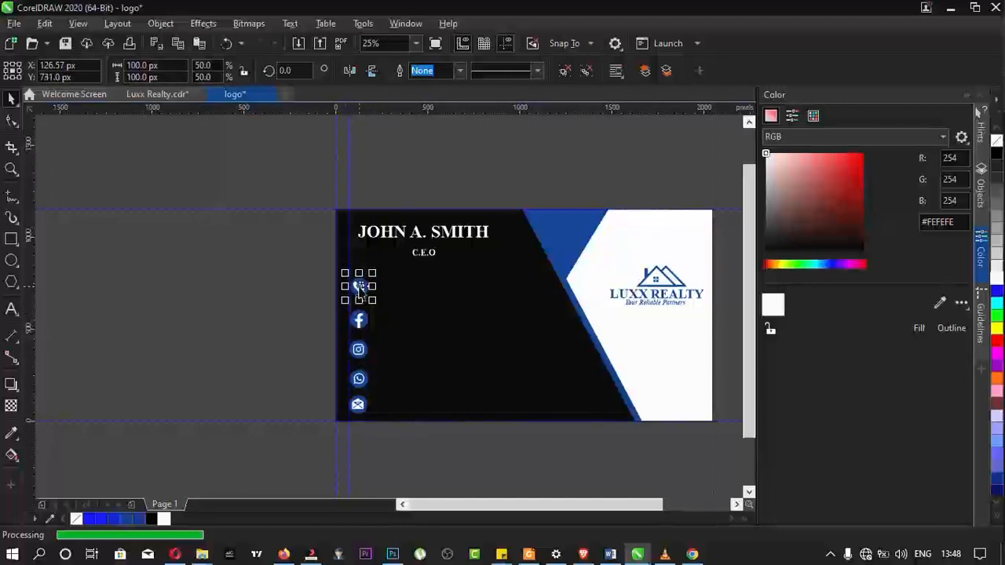
left_click(10, 309)
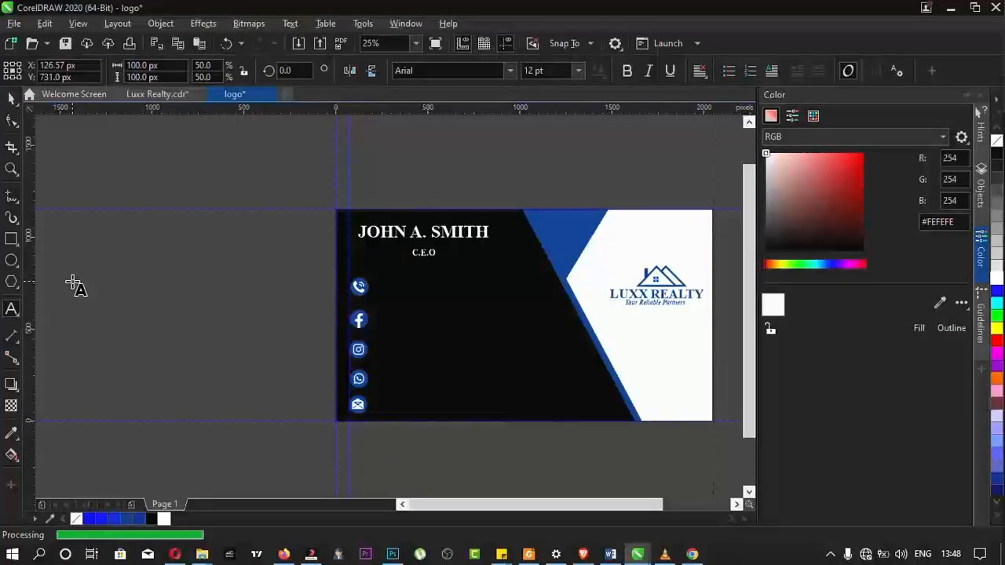
left_click(72, 279)
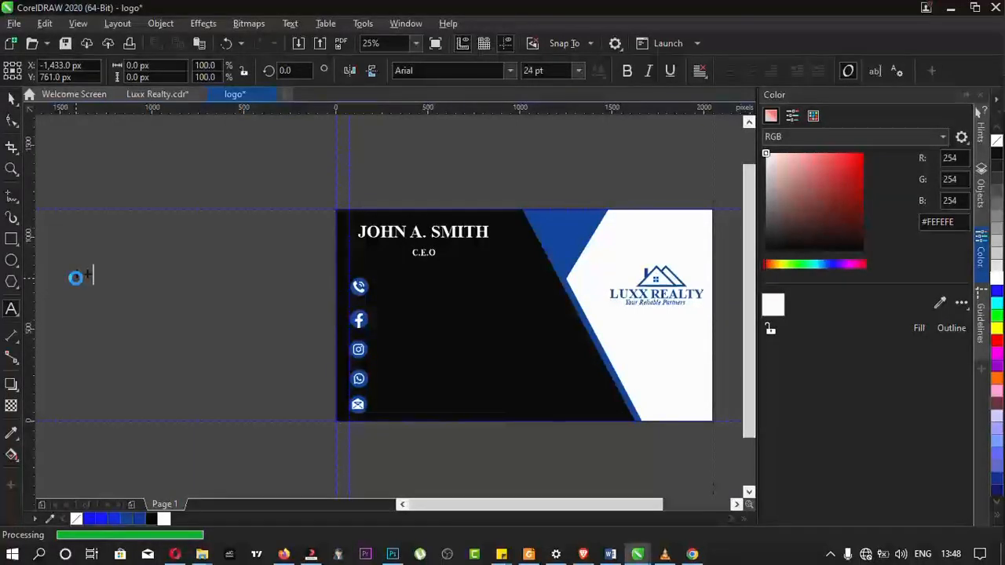
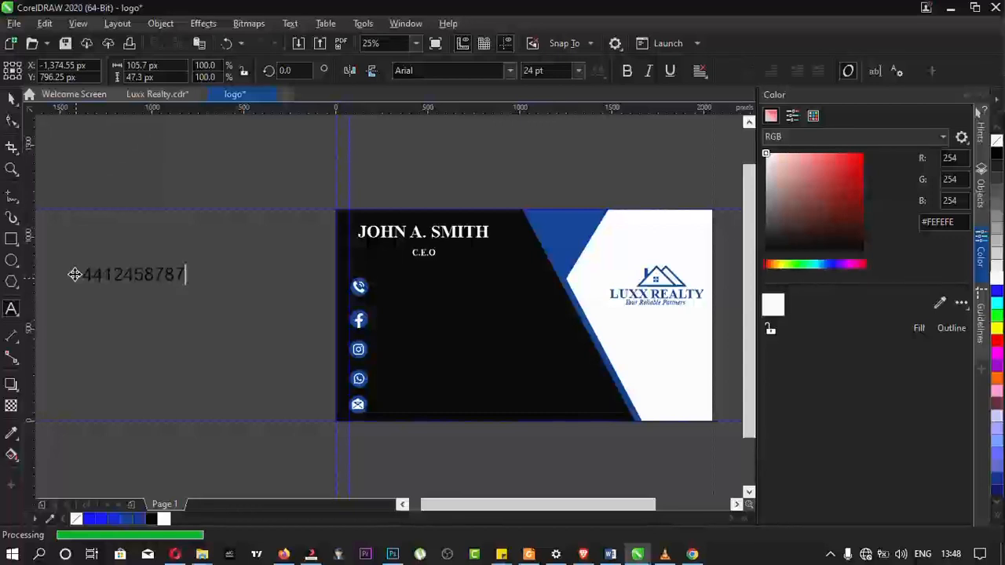
key("Return")
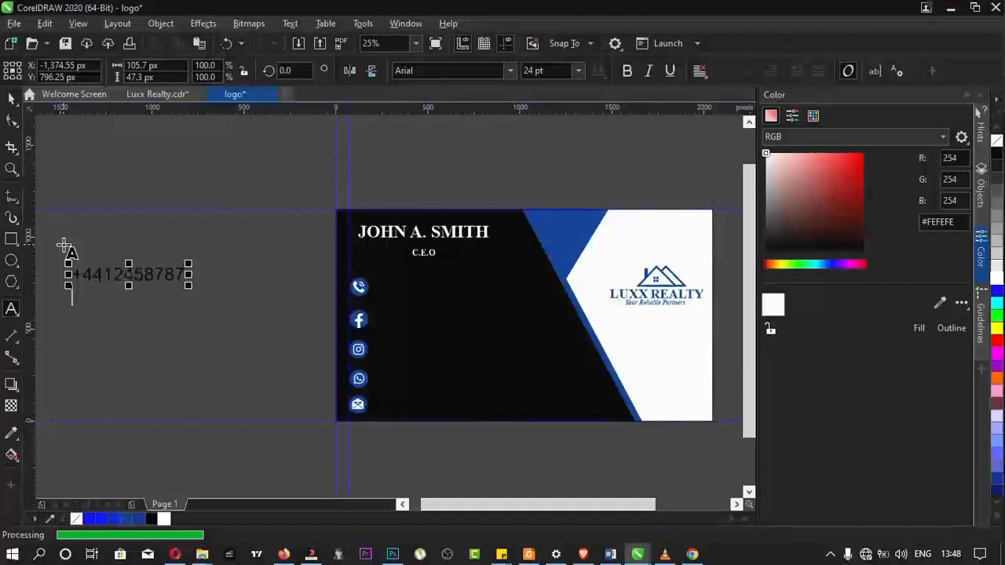
type("luxxrealty")
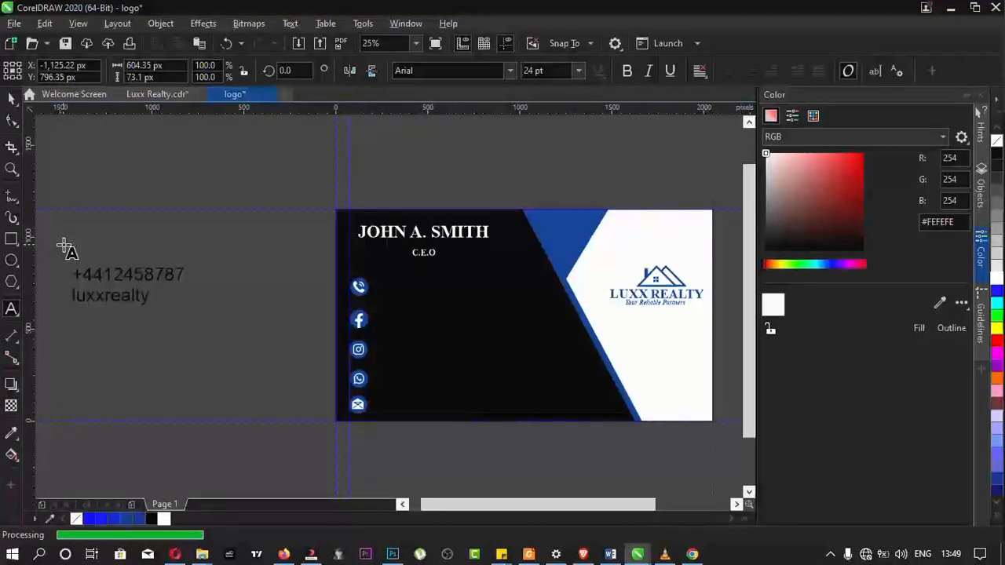
type("uk")
key("Return")
type("@luxxr")
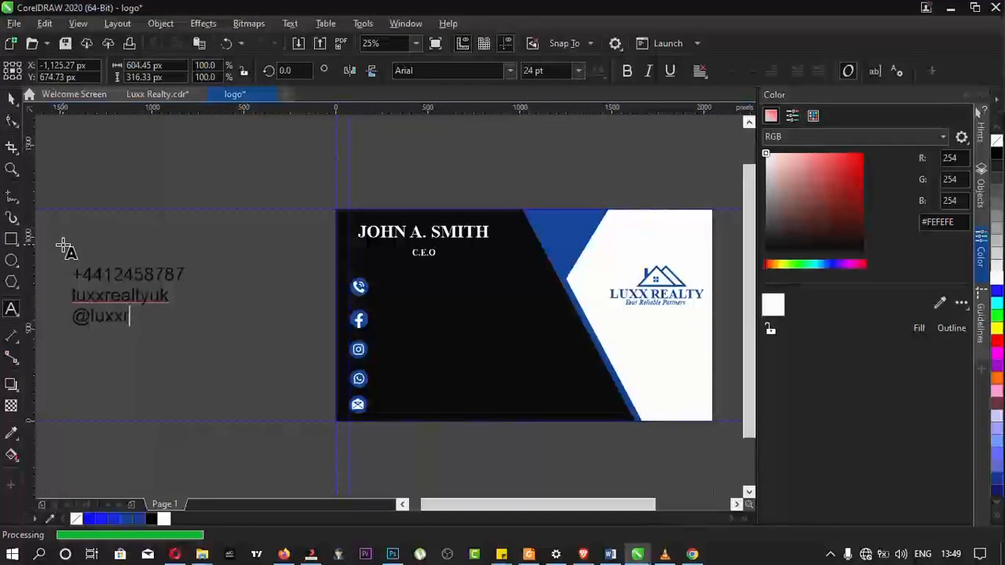
key("Return")
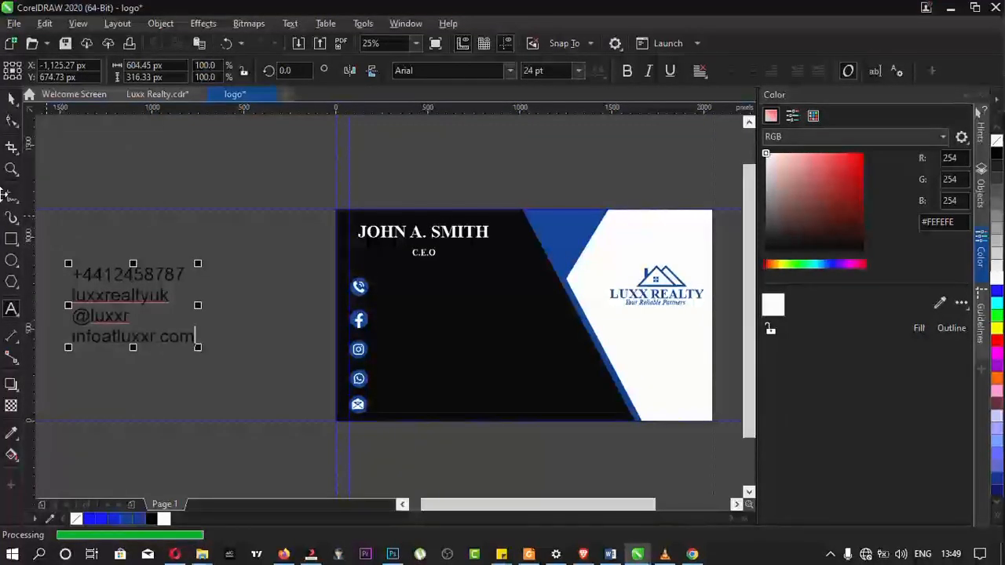
left_click(10, 98)
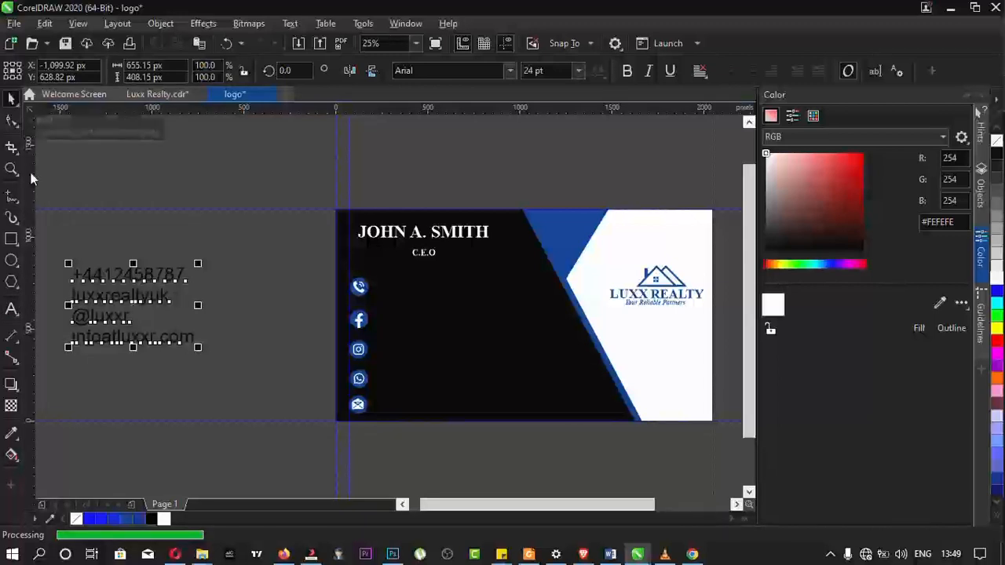
Step: Break the contact text into separate lines and move the phone number line above the rest
key("Escape")
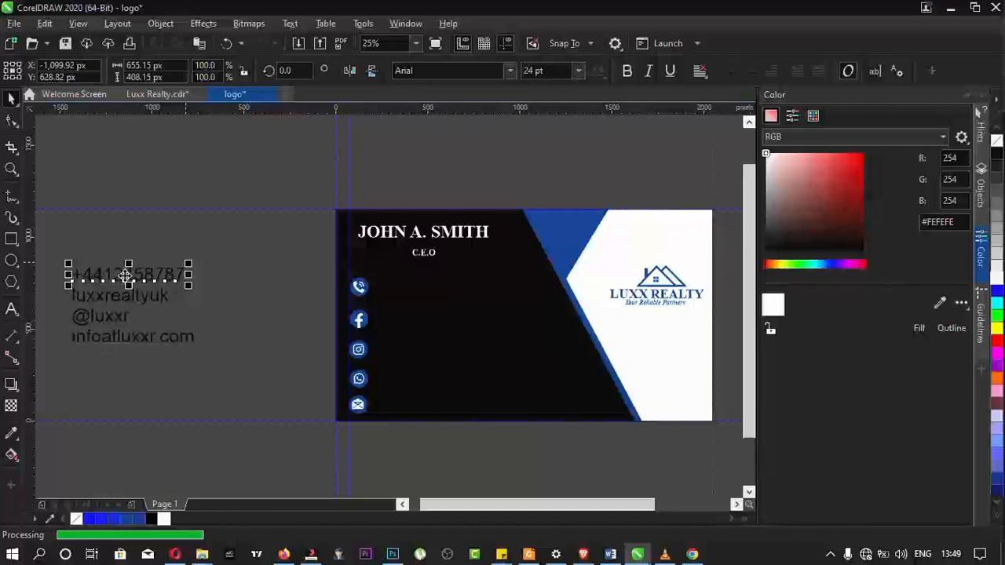
left_click(122, 282)
left_click(301, 290)
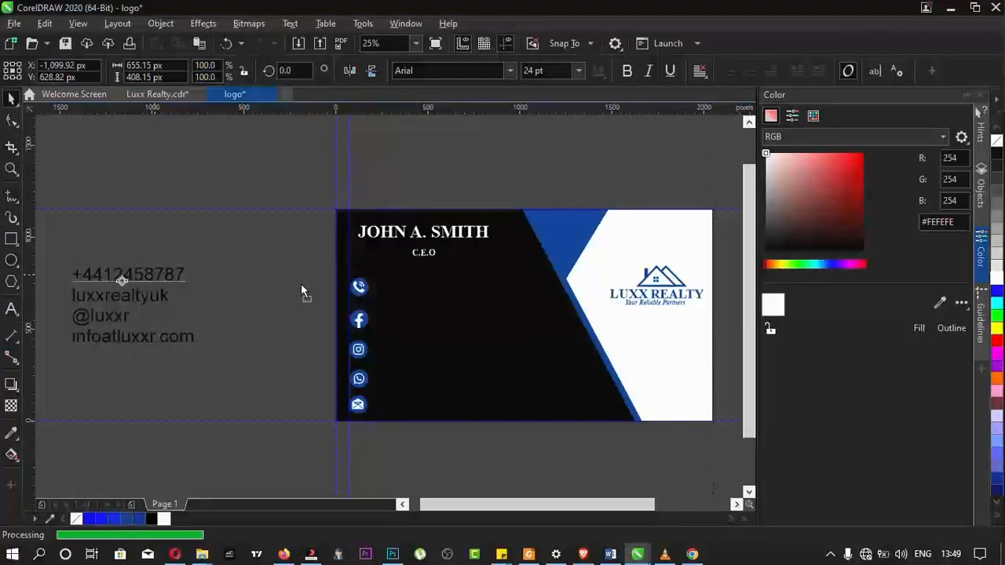
left_click_drag(117, 280, 117, 236)
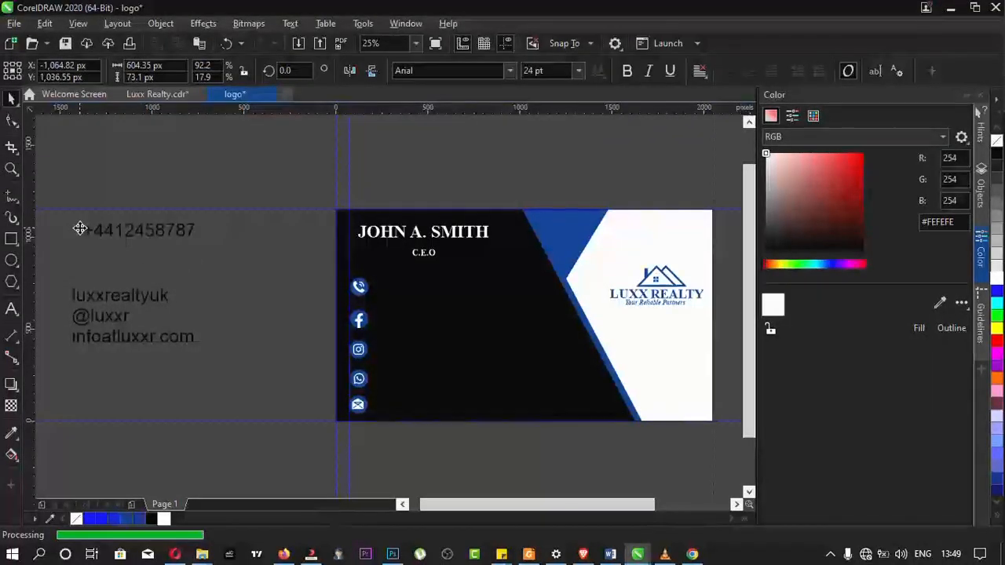
left_click_drag(54, 194, 235, 437)
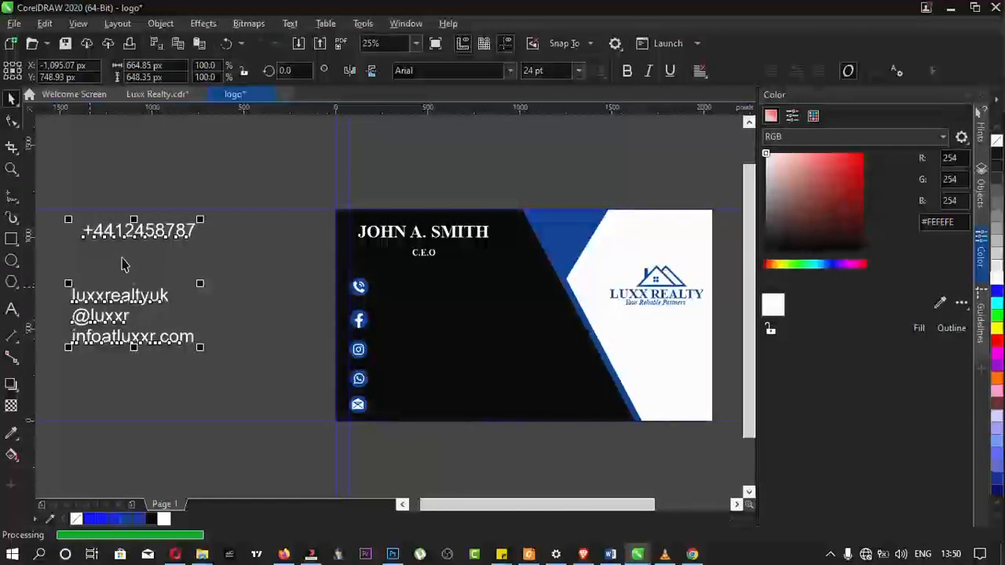
left_click(122, 265)
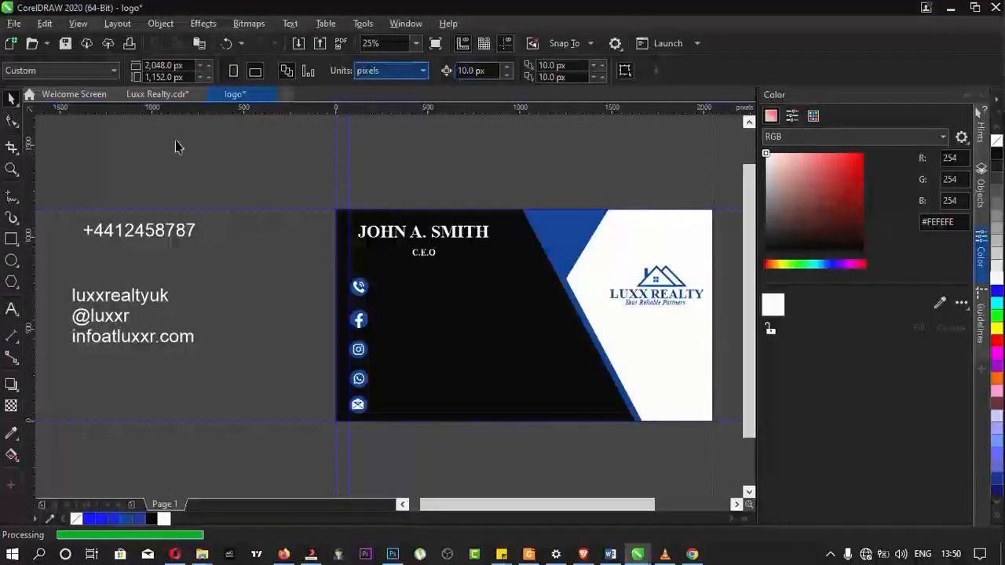
left_click(137, 231)
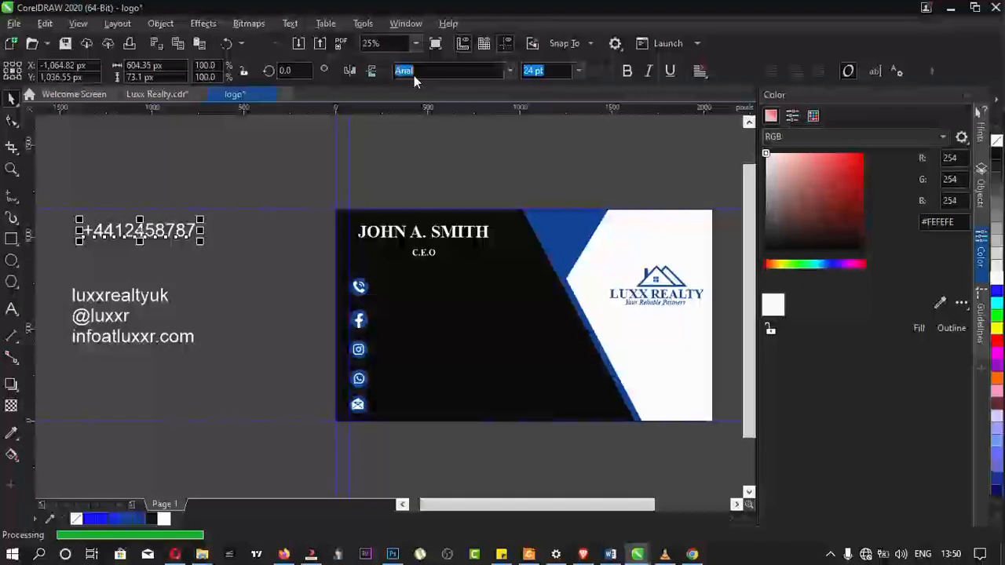
left_click(510, 71)
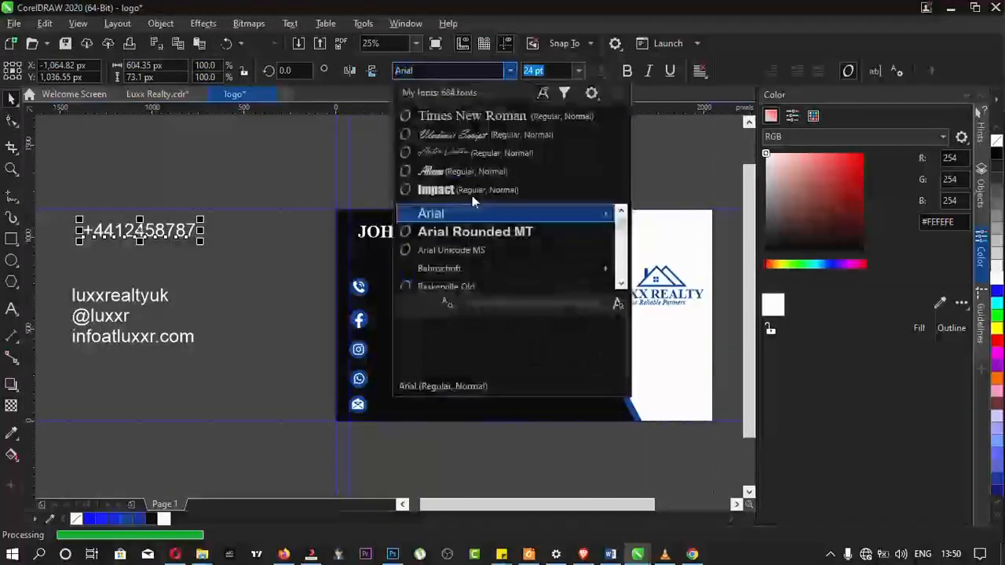
left_click(455, 116)
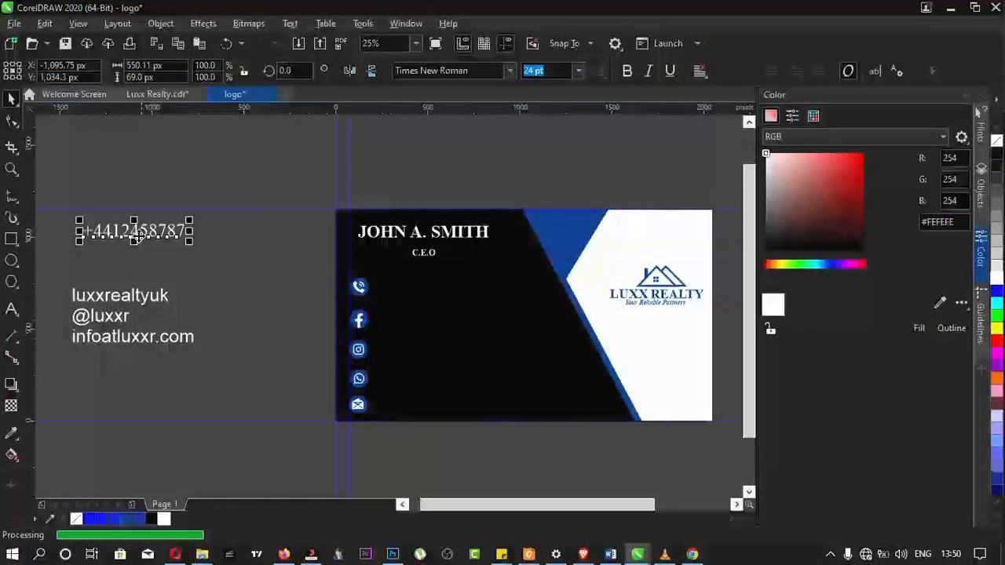
left_click_drag(135, 238, 237, 238)
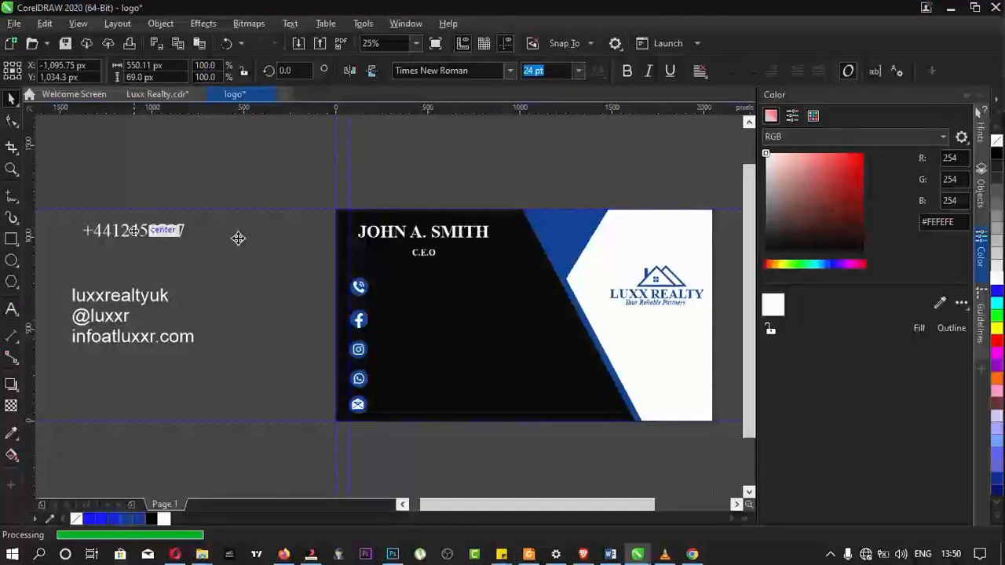
left_click_drag(238, 237, 394, 284)
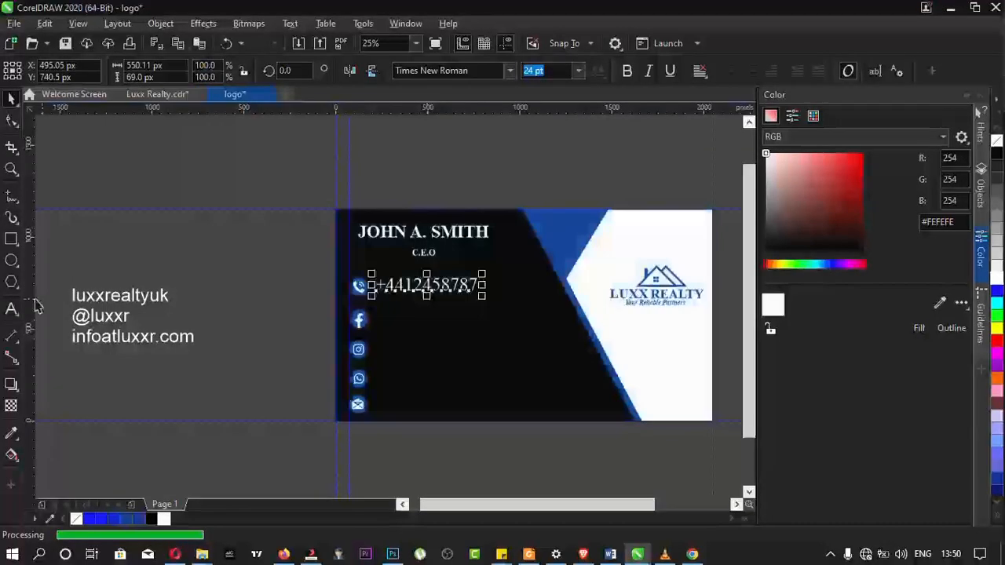
Step: Shift the vertical guideline slightly left and align the phone number next to the phone icon
left_click(377, 324)
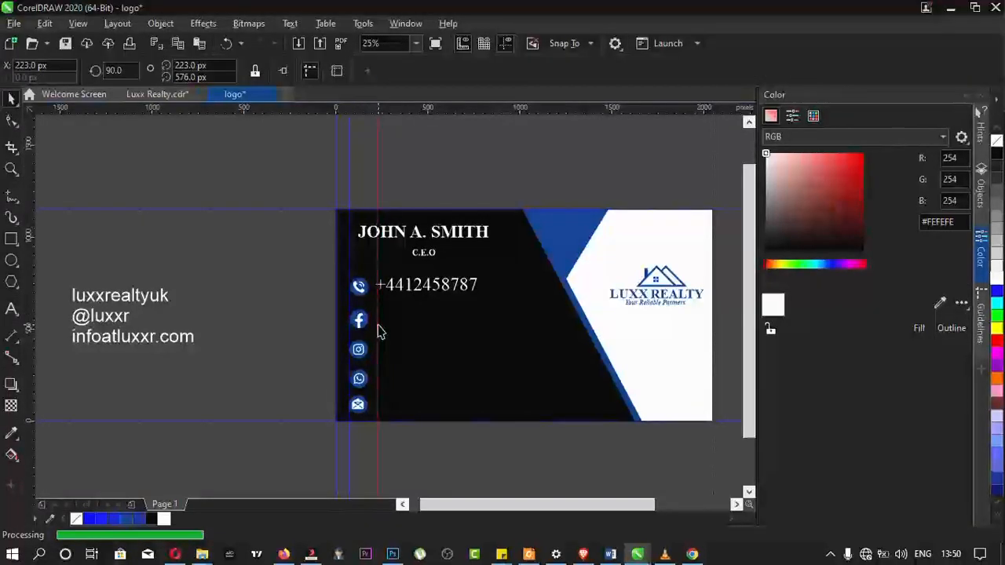
left_click_drag(377, 331, 371, 260)
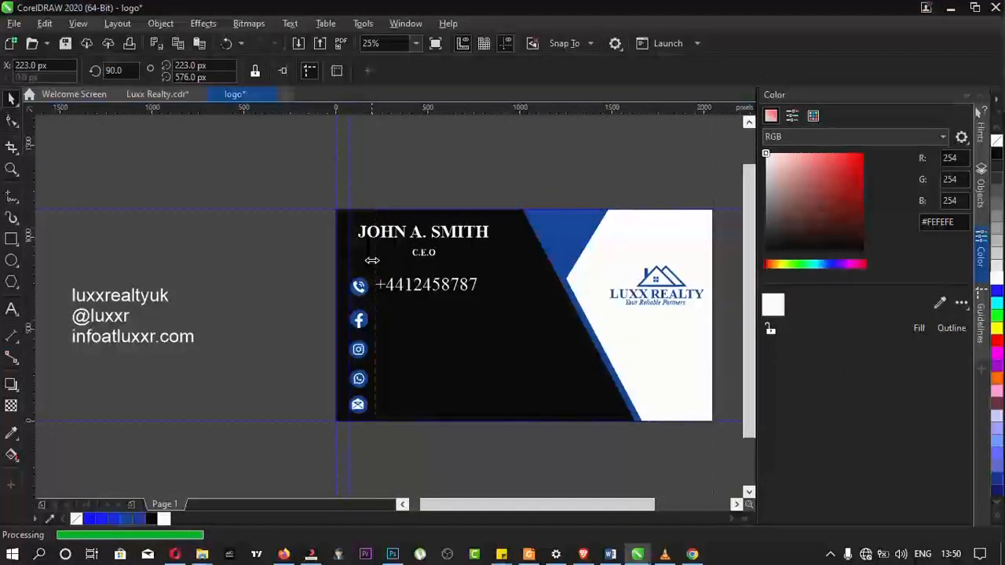
left_click(408, 290)
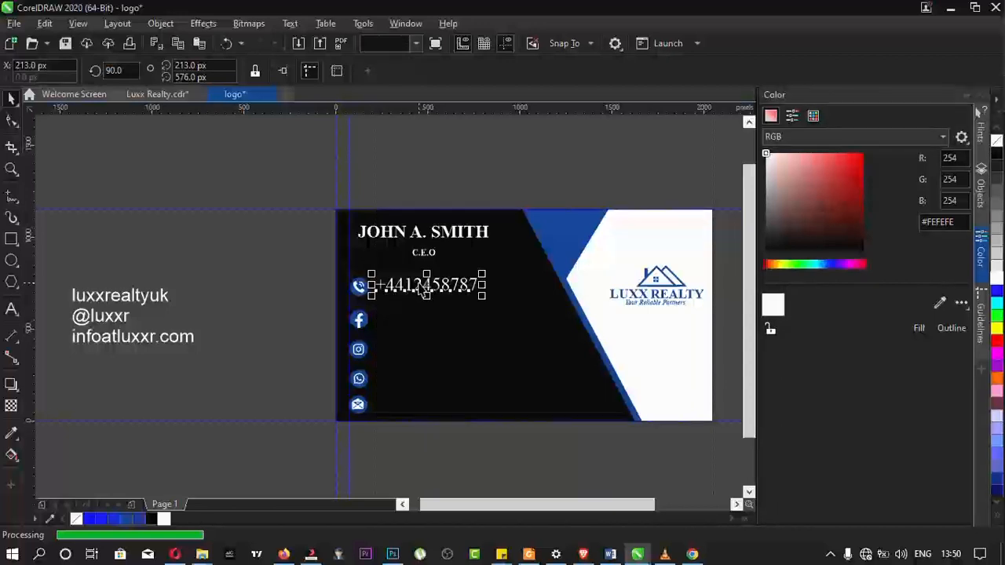
left_click_drag(408, 291, 361, 268)
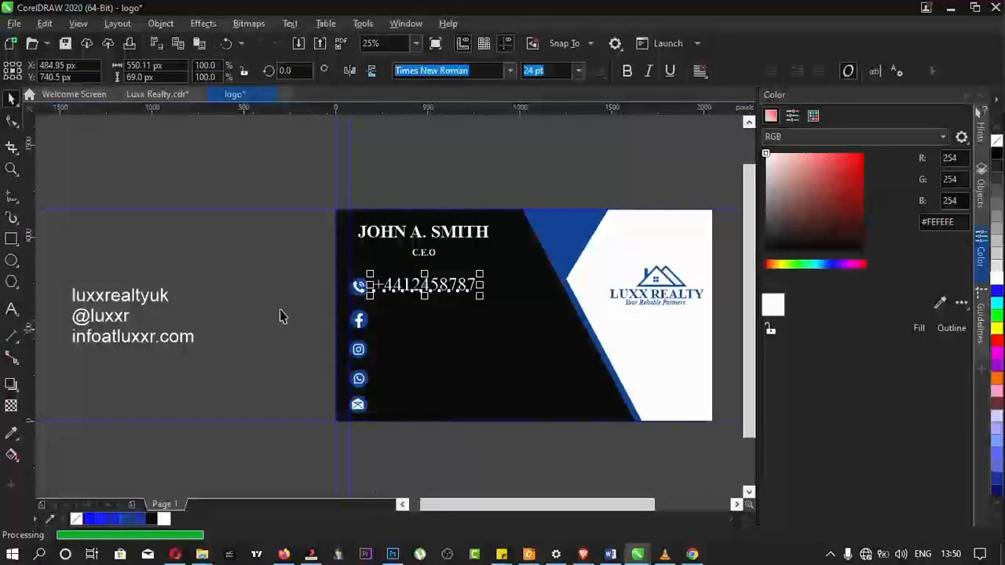
left_click(101, 295)
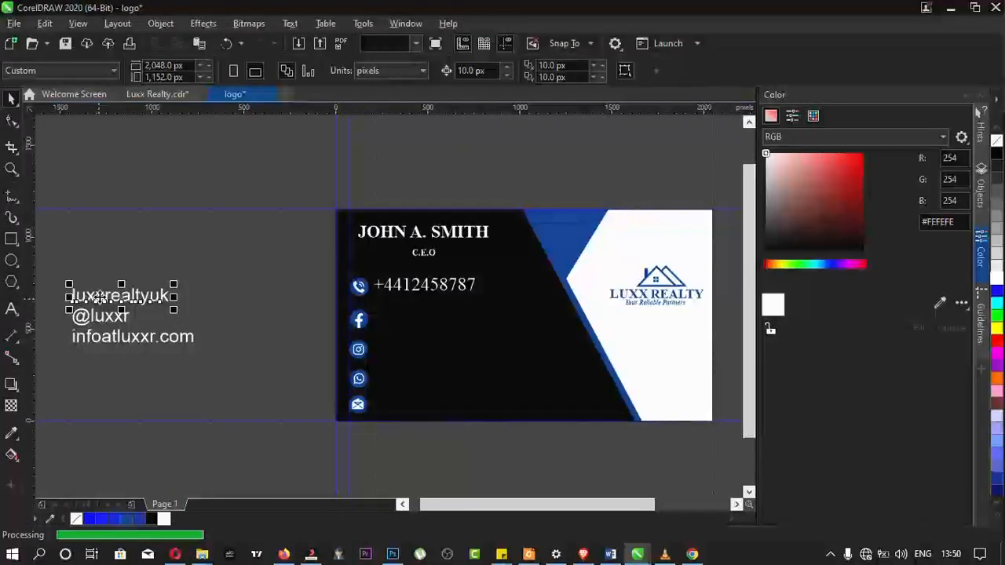
left_click_drag(100, 296, 406, 321)
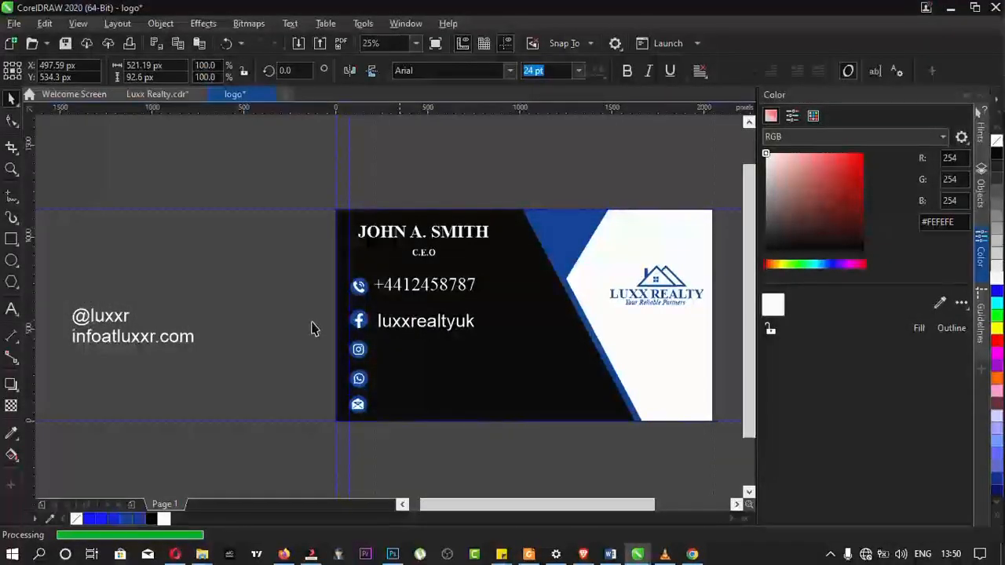
left_click(100, 318)
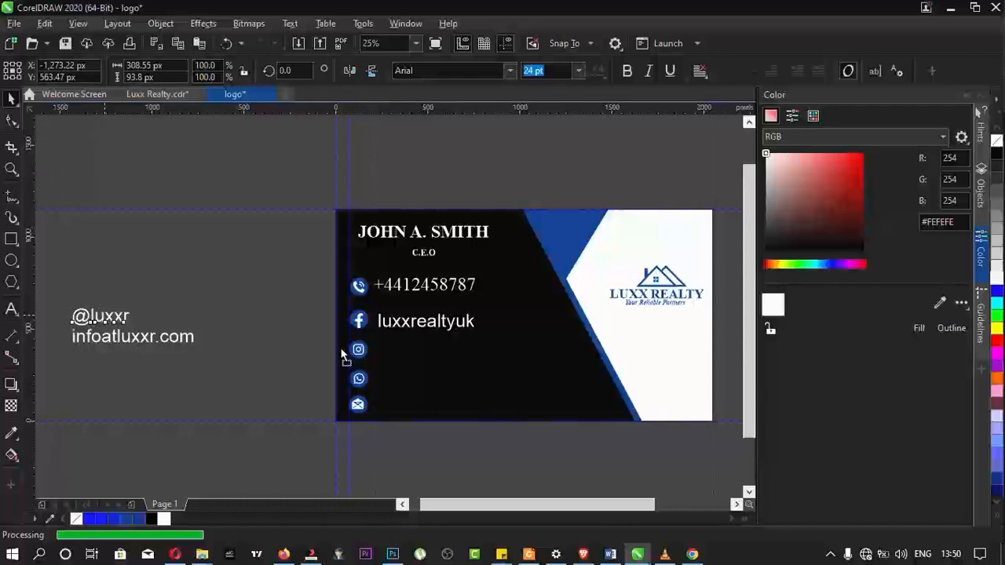
left_click_drag(343, 357, 406, 351)
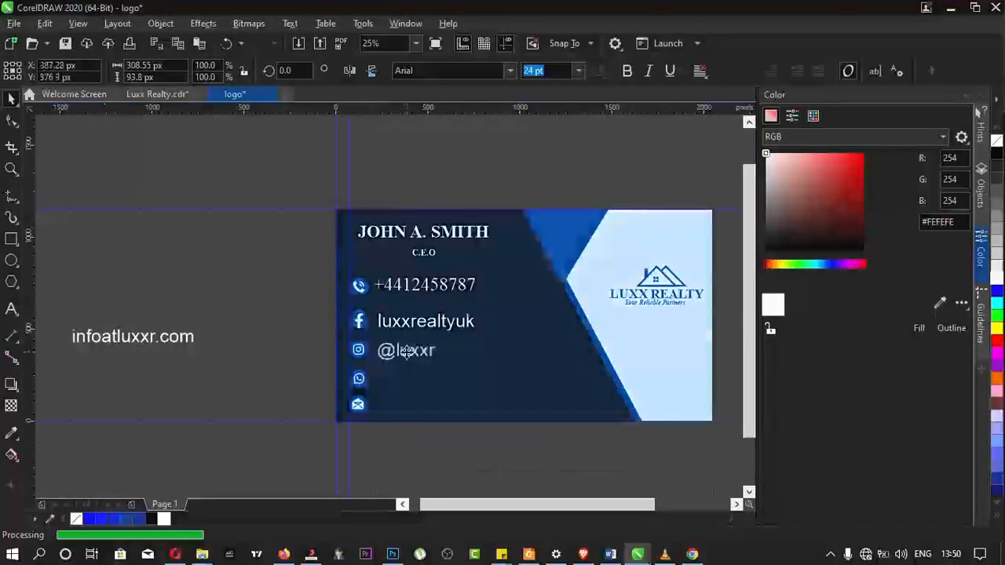
left_click(147, 348)
left_click_drag(148, 348, 336, 379)
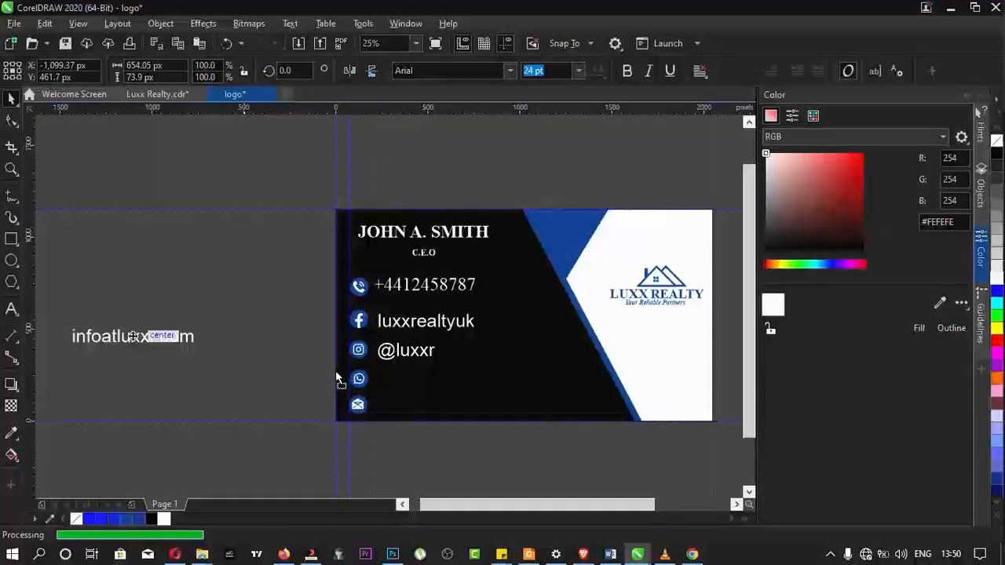
left_click_drag(335, 378, 437, 410)
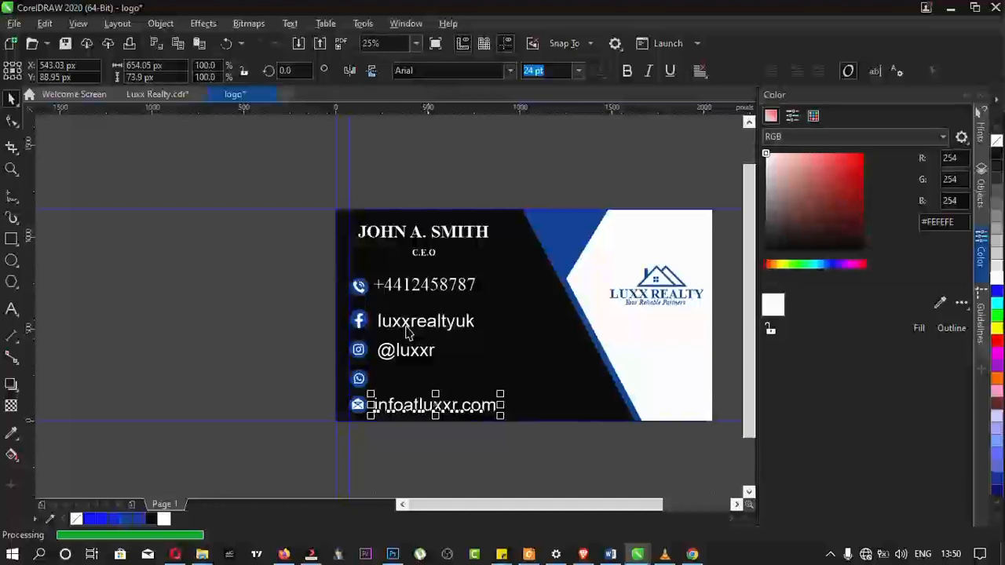
Step: Drop a copy of the phone number beside the WhatsApp icon
left_click(424, 287)
left_click_drag(424, 287, 416, 378)
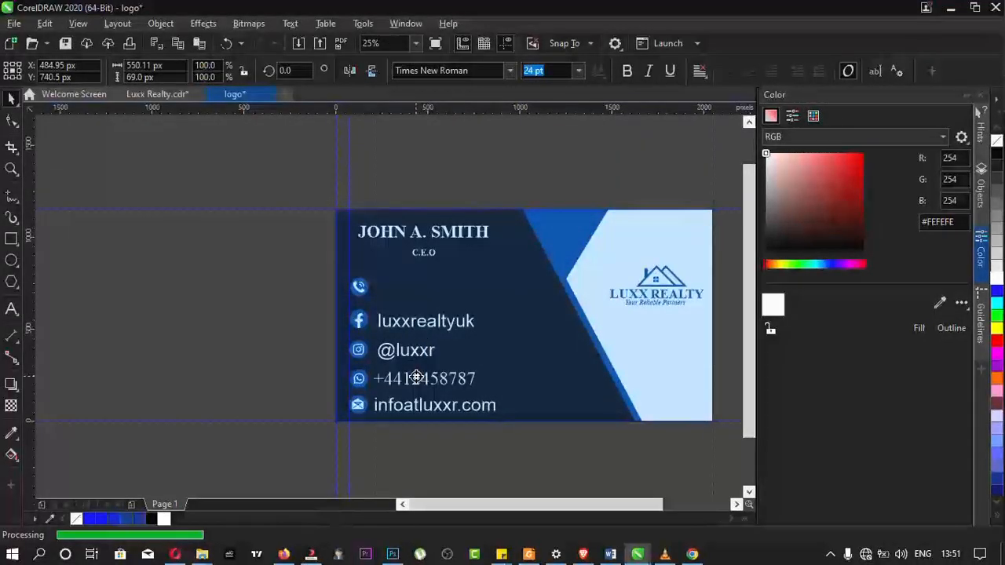
right_click(420, 380)
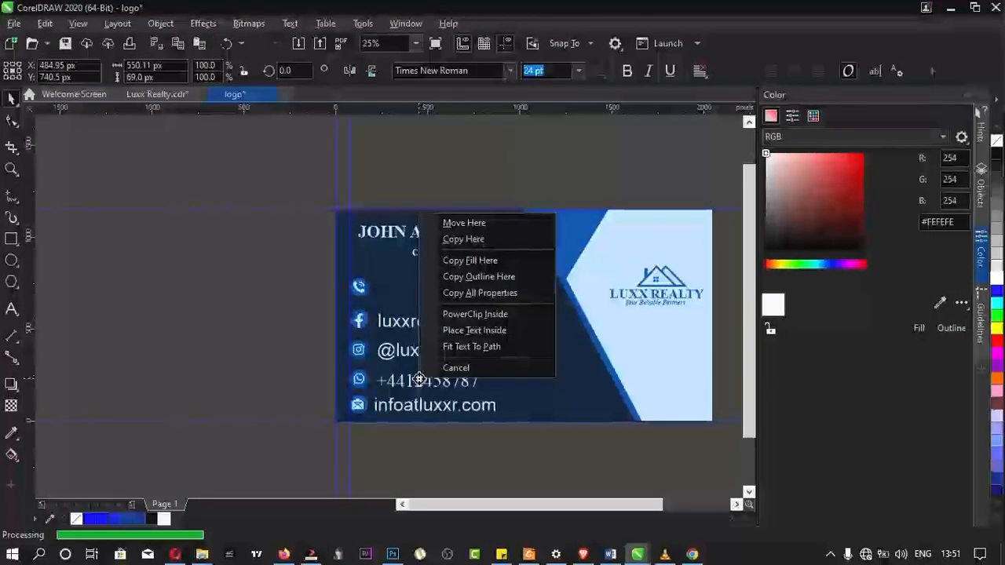
left_click(456, 368)
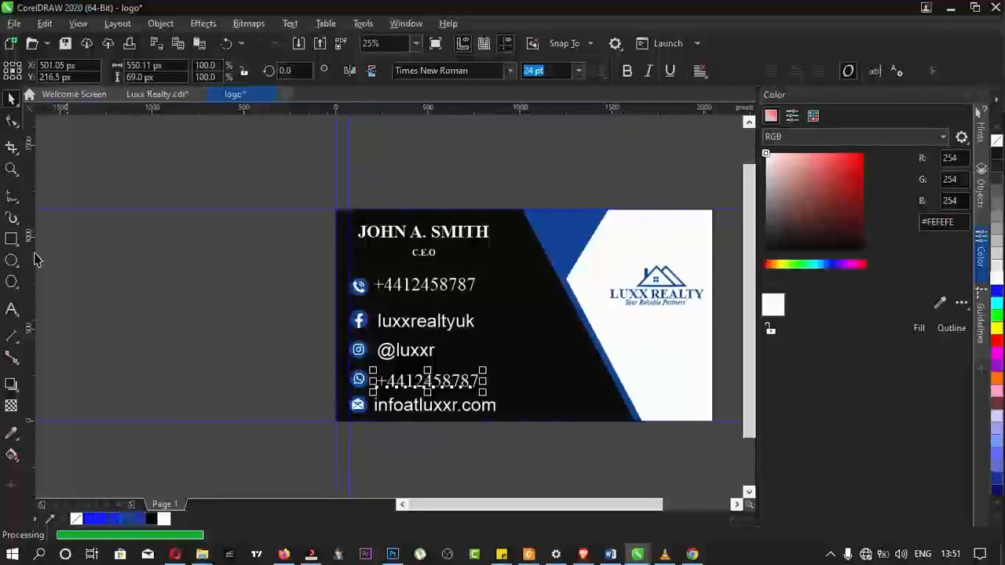
left_click(11, 168)
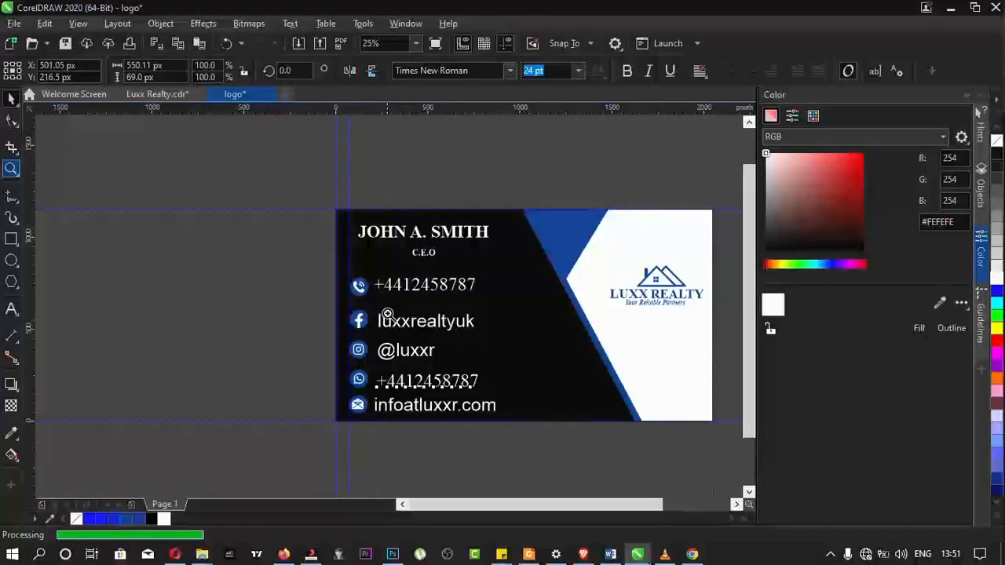
Step: Zoom in on the contact lines and make the top phone number 9 pt bold
left_click_drag(346, 272, 552, 472)
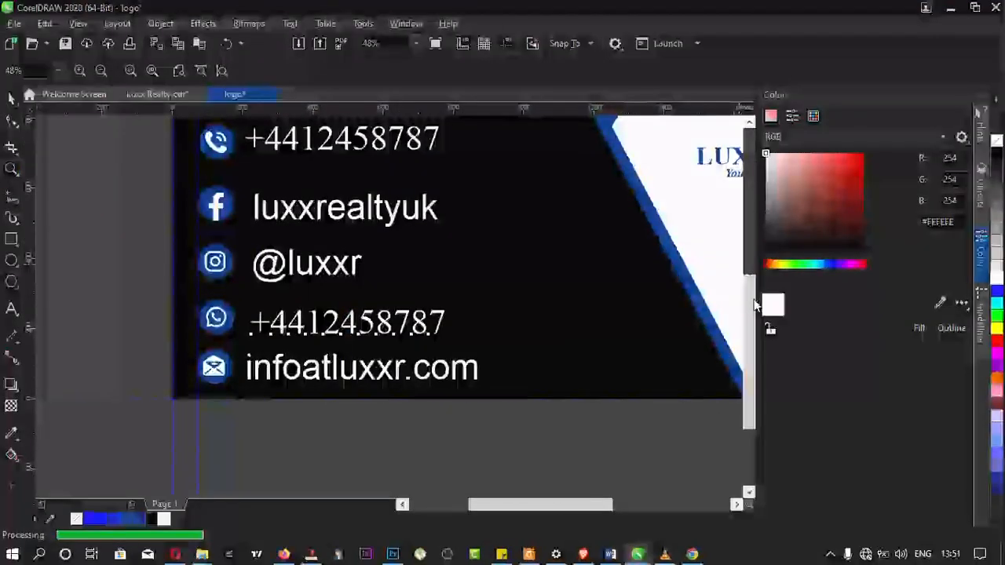
scroll(753, 304, "up", 1)
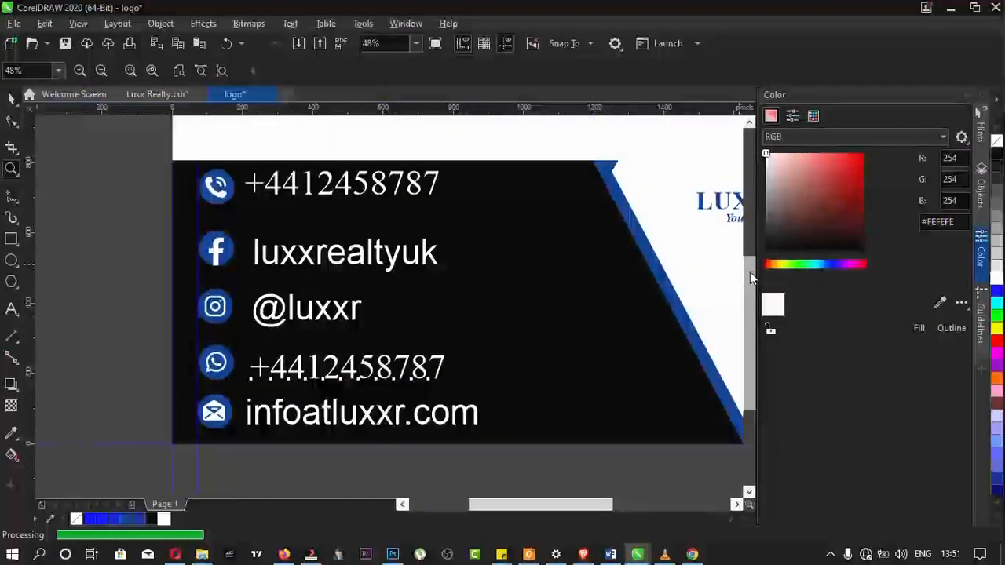
left_click(12, 99)
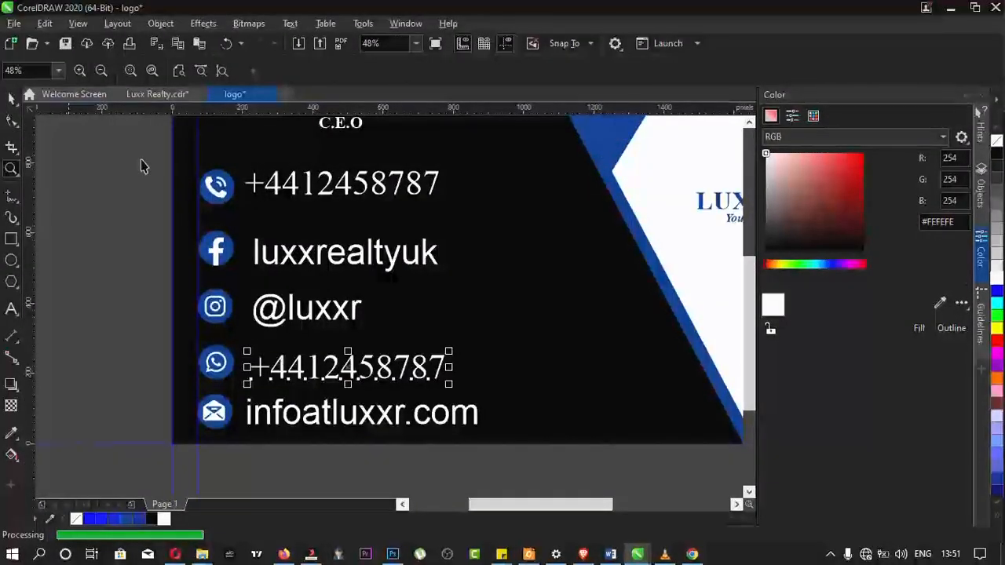
left_click(226, 187)
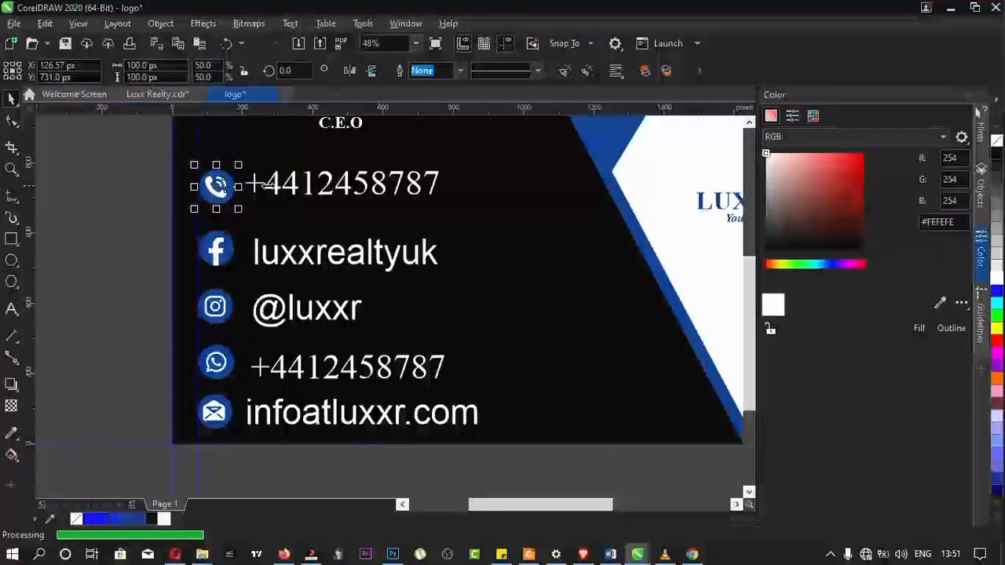
left_click(352, 182)
left_click(352, 182, "ctrl")
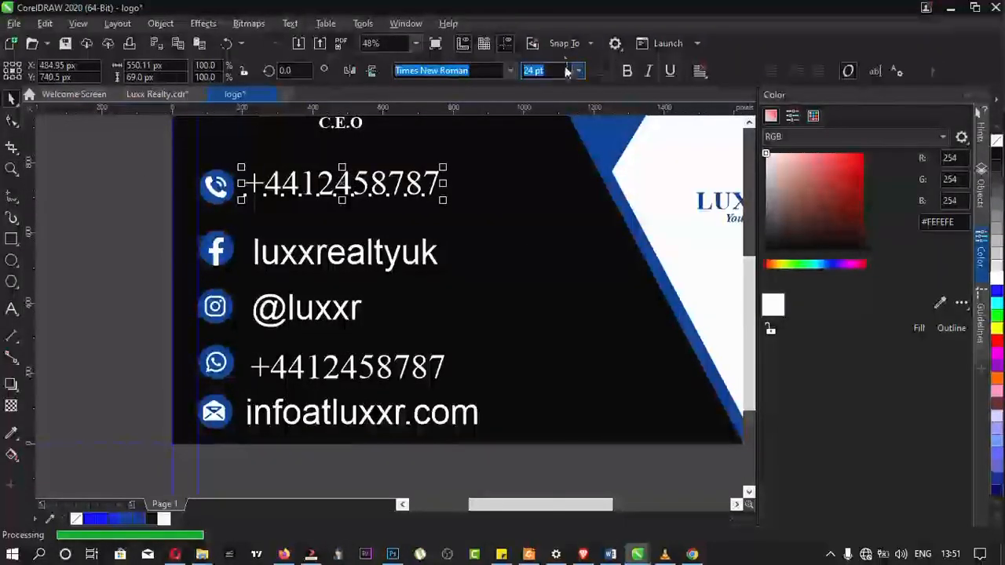
left_click(578, 70)
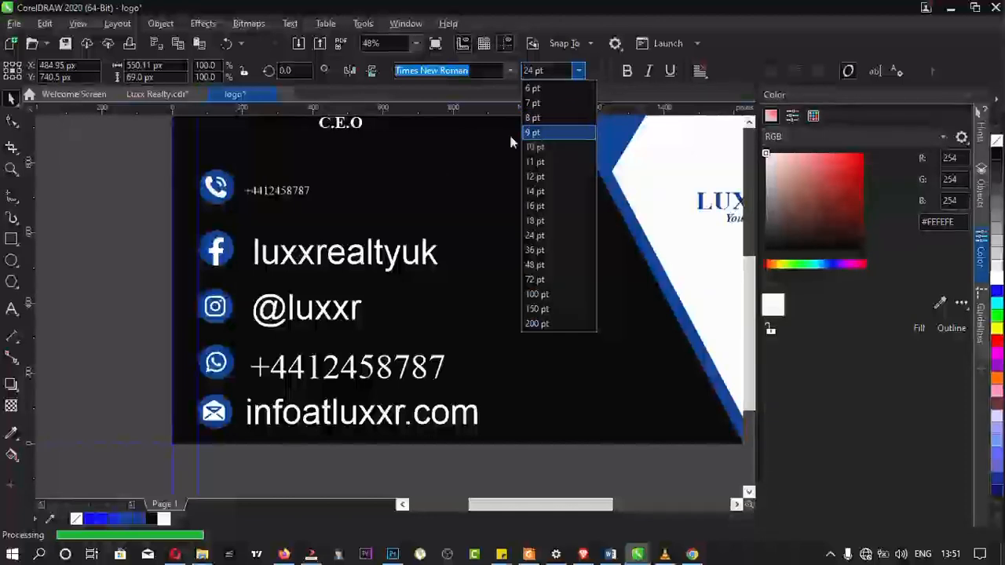
left_click(532, 132)
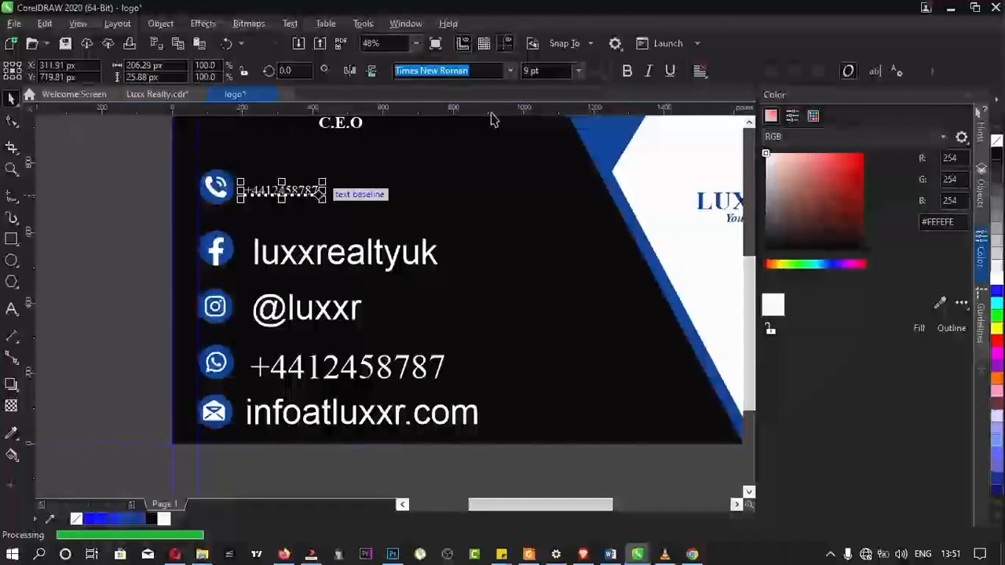
left_click(626, 71)
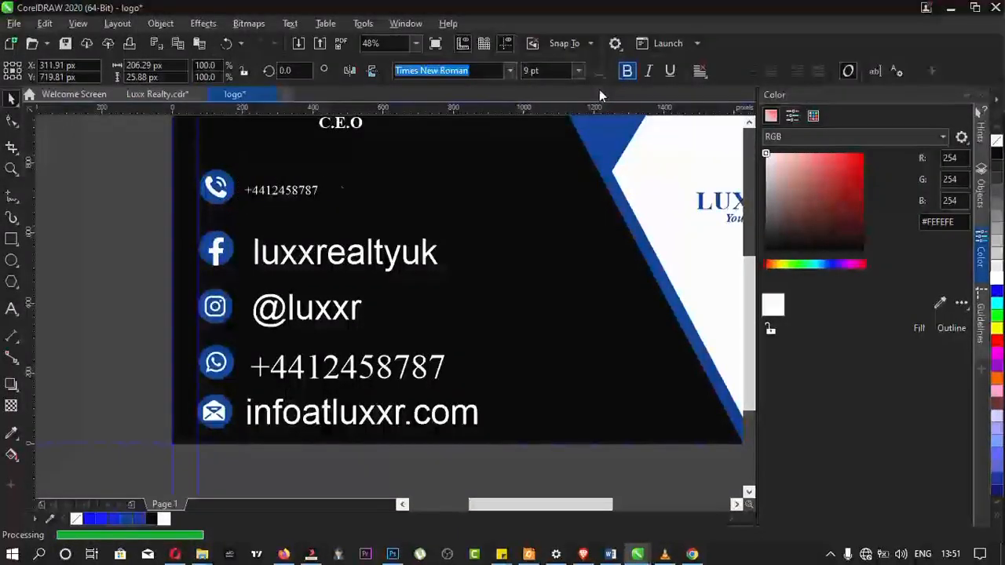
Step: Set luxxrealtyuk and the top phone number to 10 pt
left_click(222, 206)
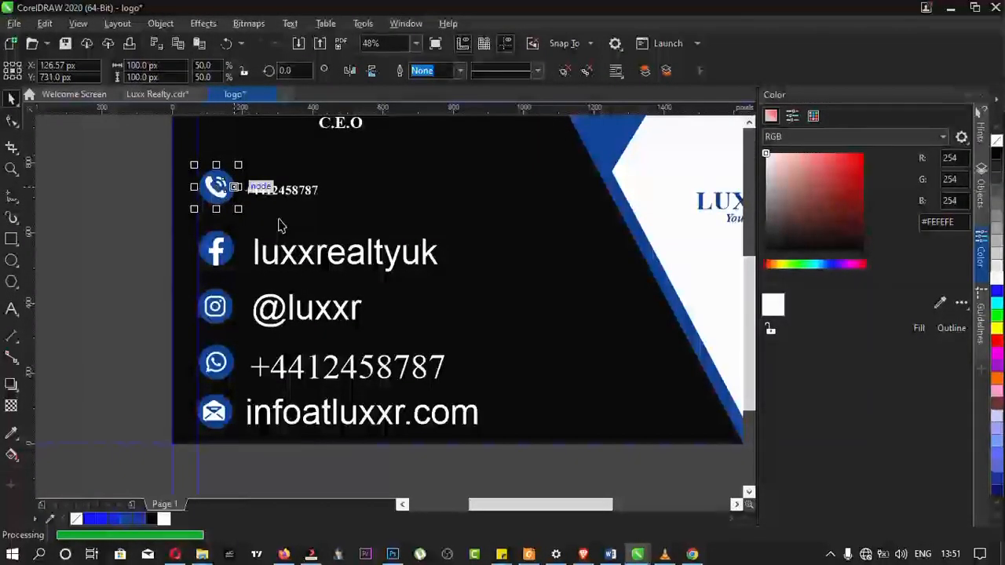
left_click(281, 250)
left_click(579, 70)
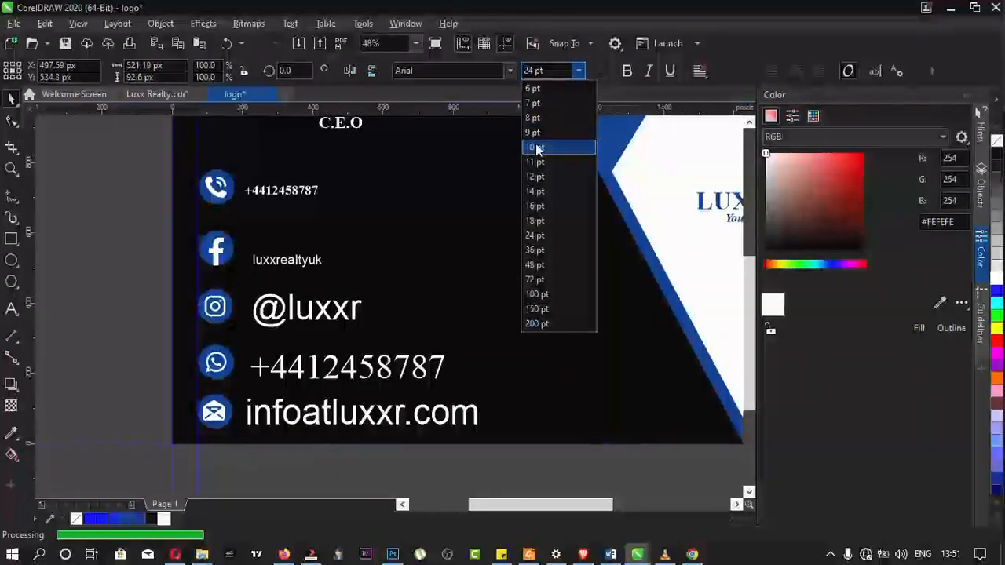
left_click(603, 68)
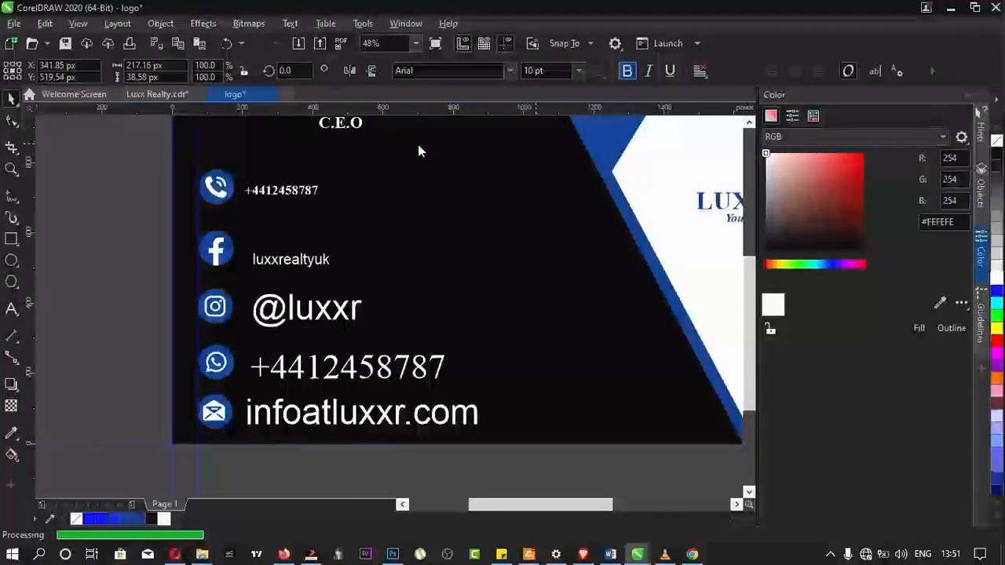
left_click(309, 190)
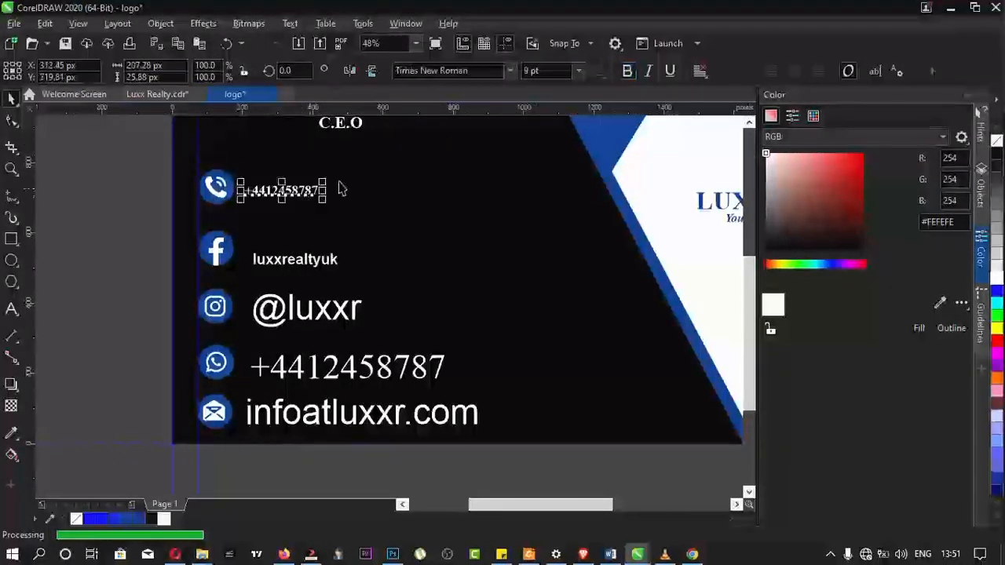
left_click(578, 70)
left_click(540, 146)
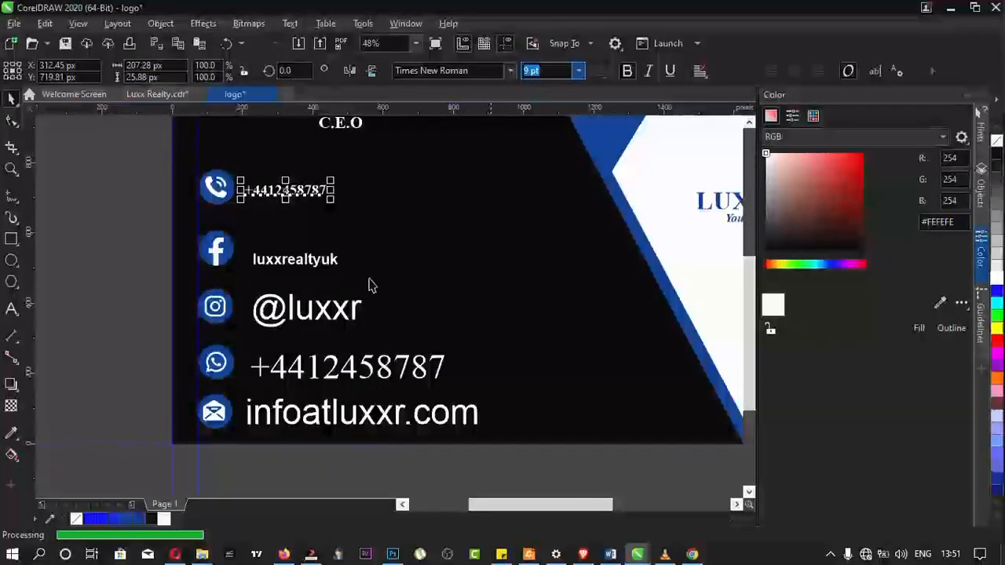
left_click(359, 303)
left_click(578, 70)
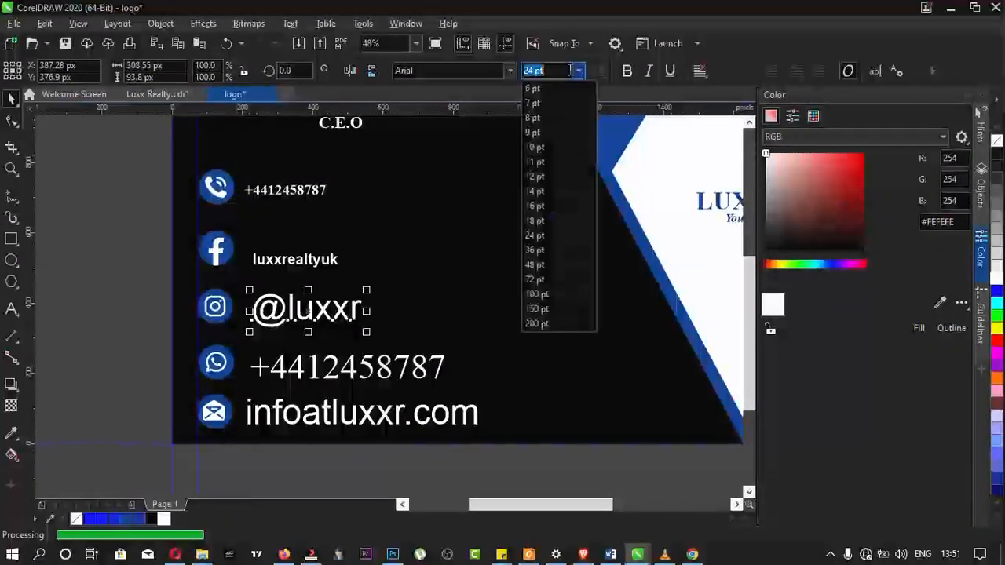
left_click(536, 149)
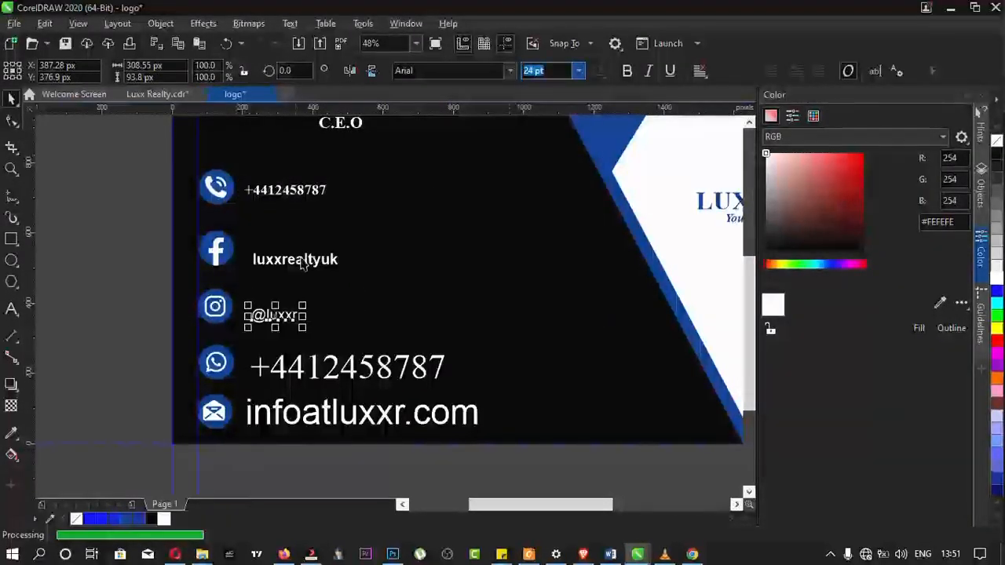
left_click(509, 71)
left_click(449, 123)
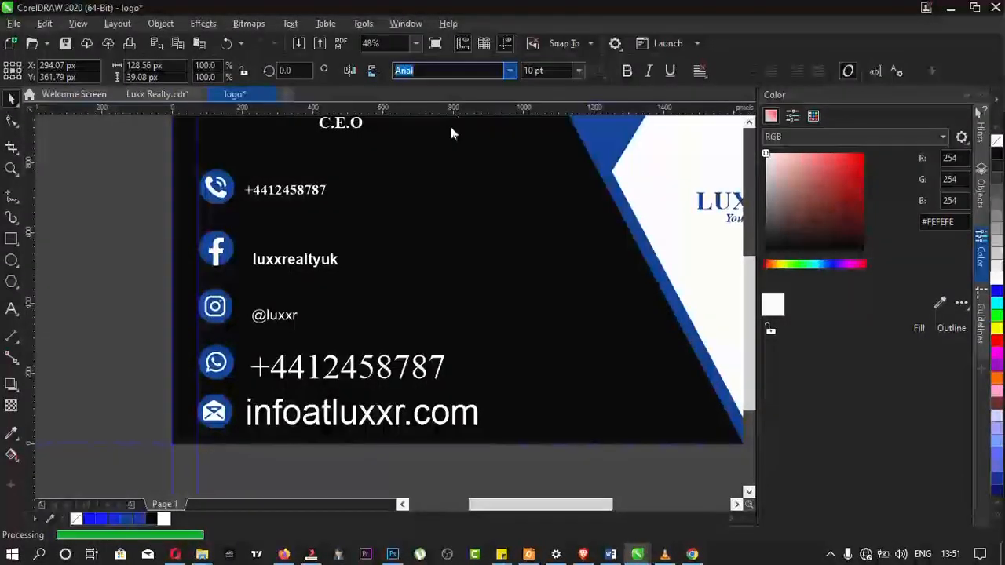
left_click(511, 71)
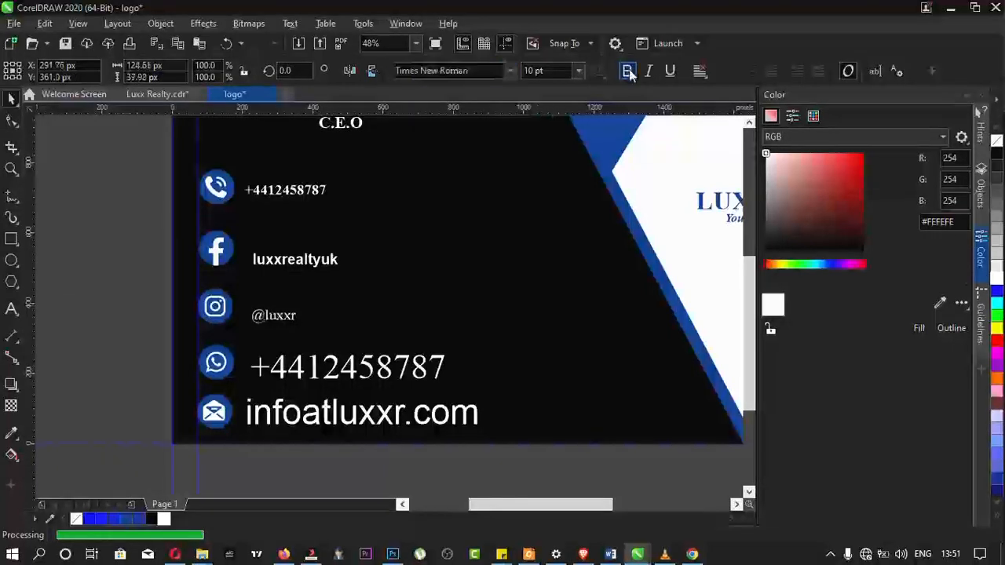
Step: Make the second phone number 10 pt bold
left_click(280, 346)
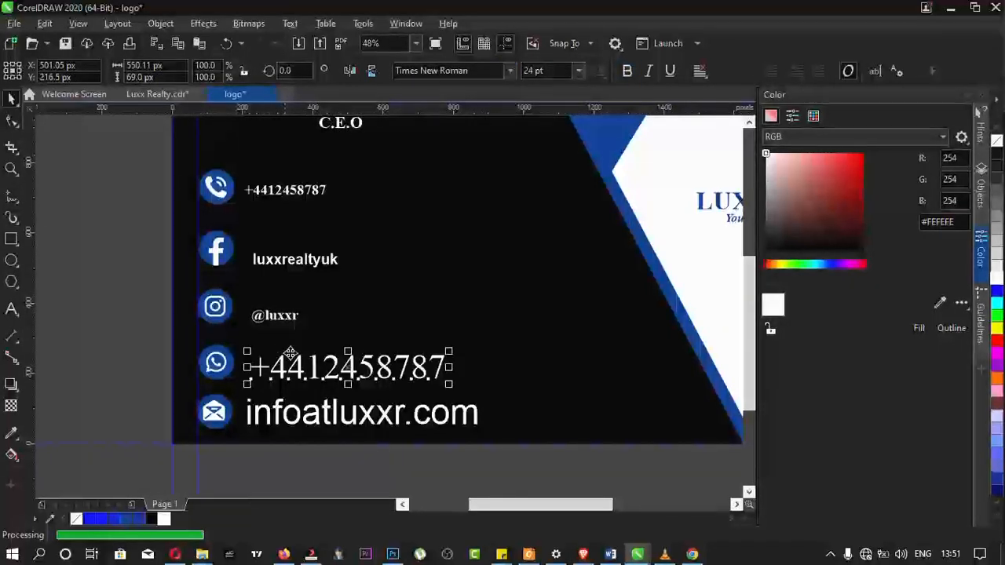
left_click(579, 70)
left_click(534, 147)
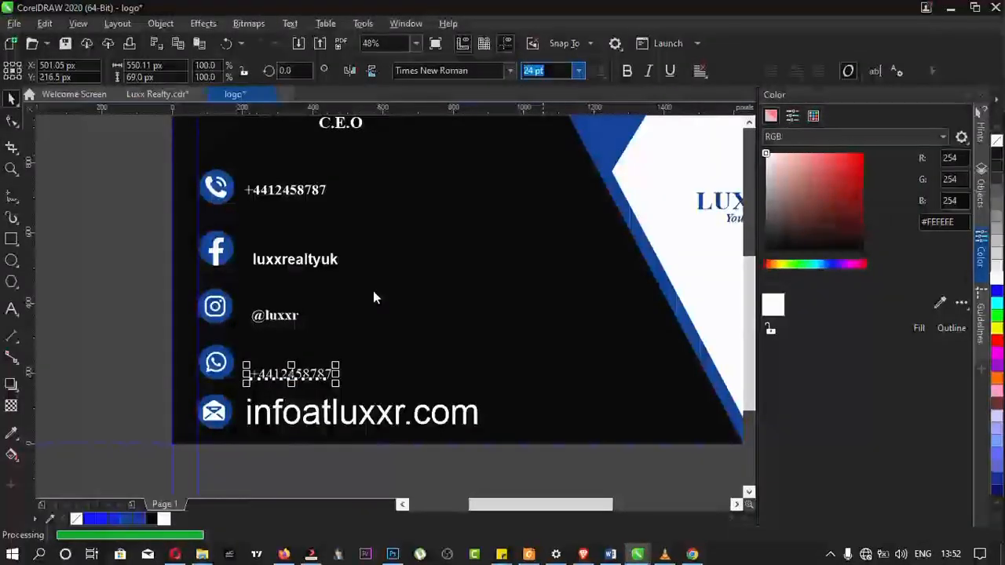
left_click(626, 74)
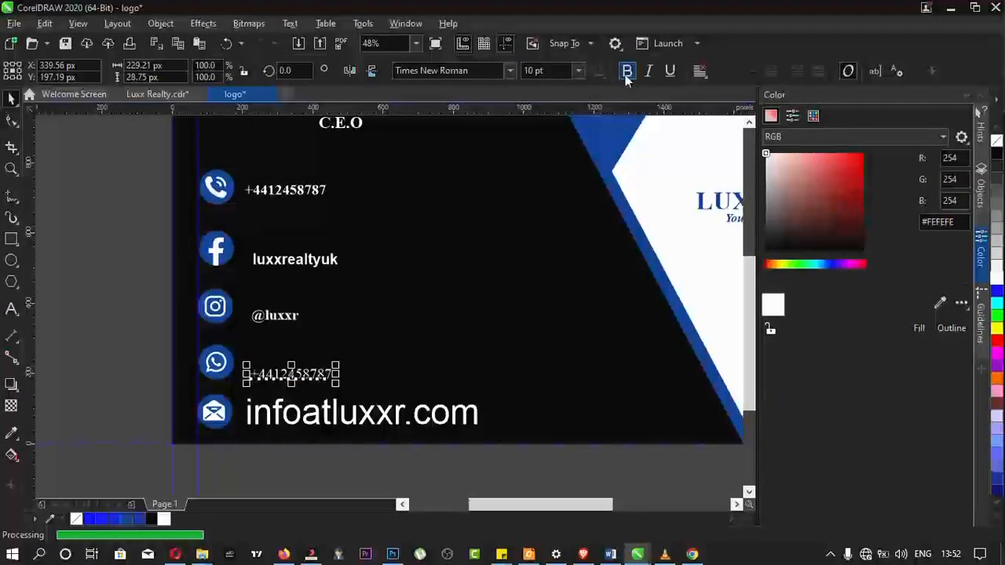
left_click(346, 412)
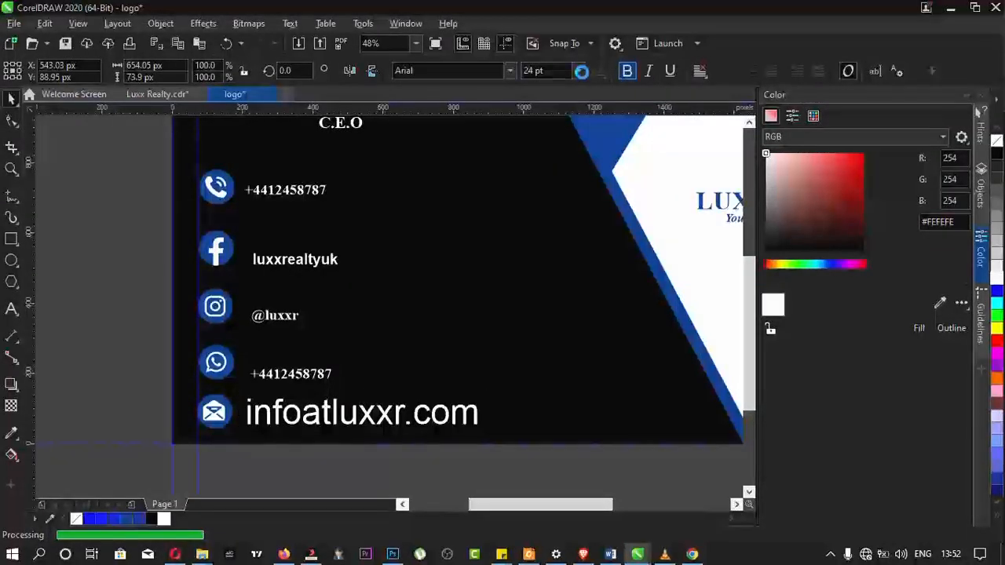
left_click(578, 71)
left_click(539, 150)
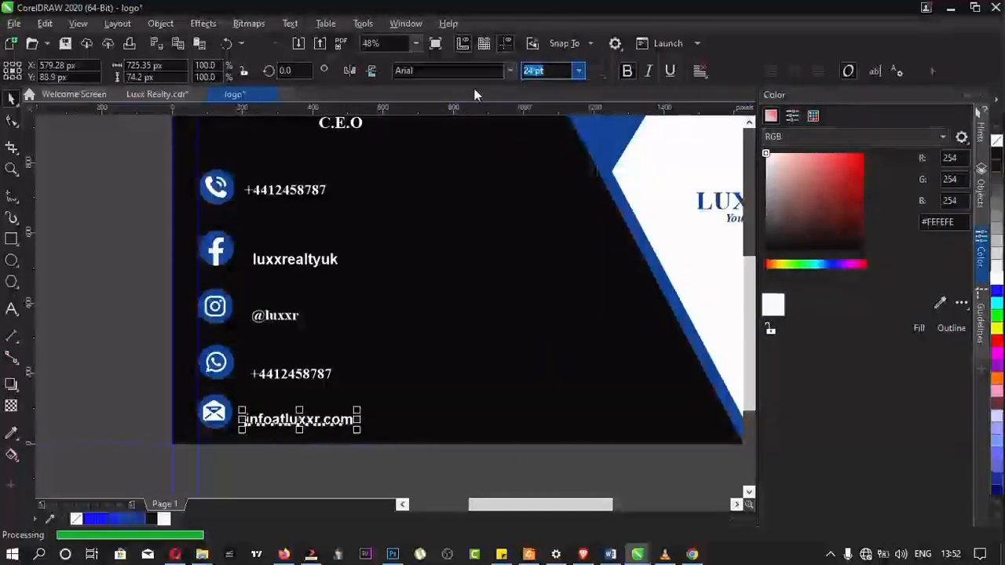
left_click(509, 70)
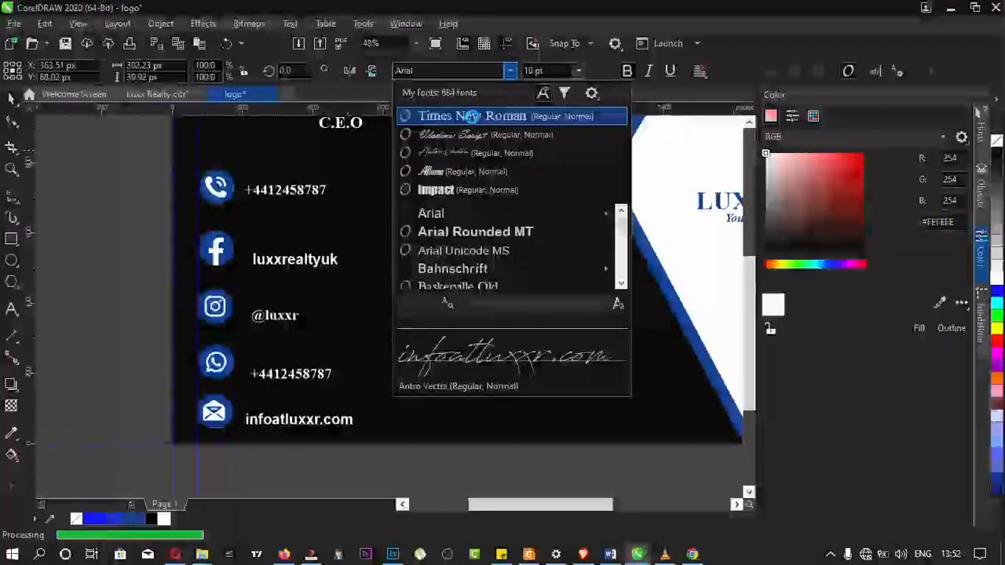
left_click(470, 115)
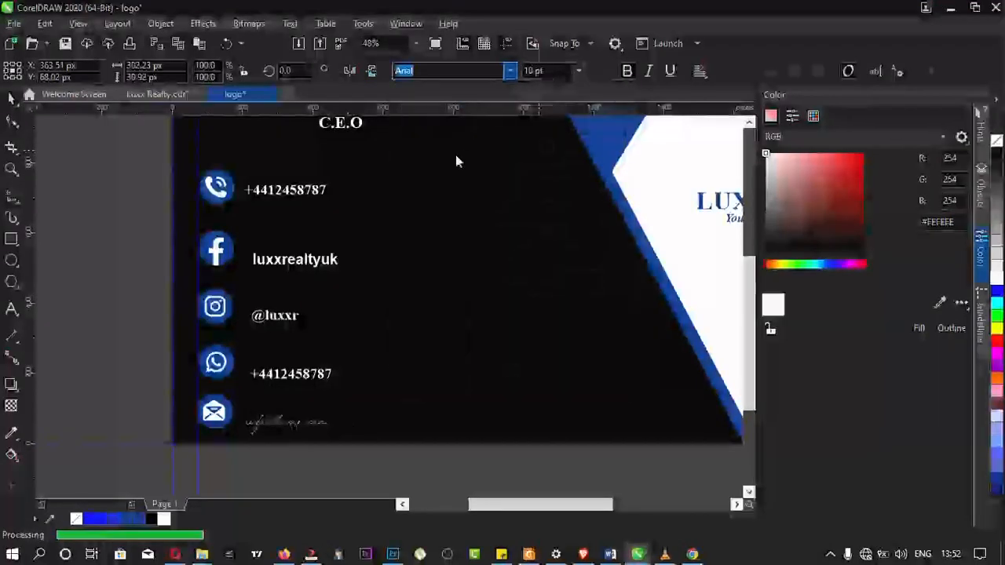
Step: Switch the luxxrealtyuk handle to Times New Roman
left_click(275, 261)
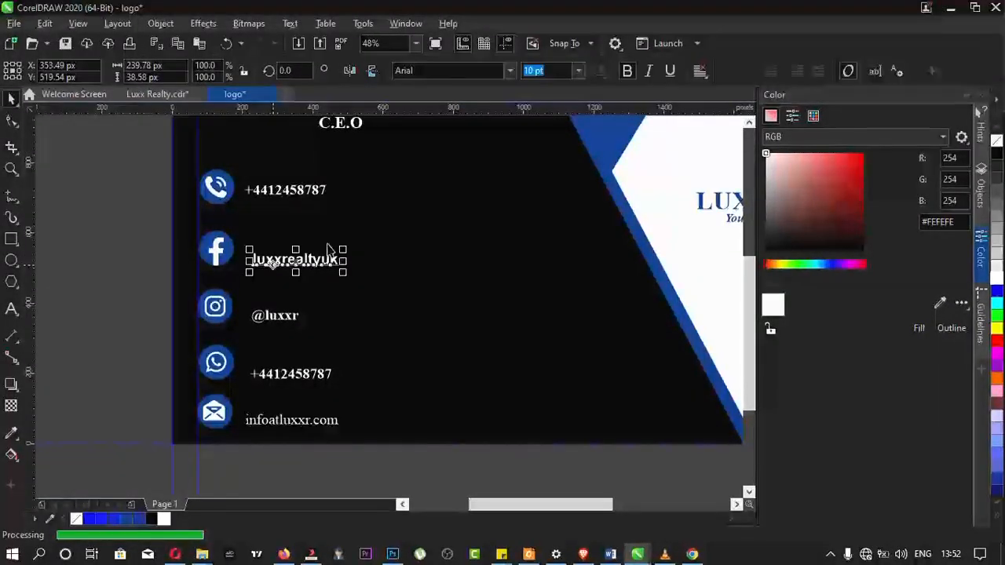
left_click(503, 68)
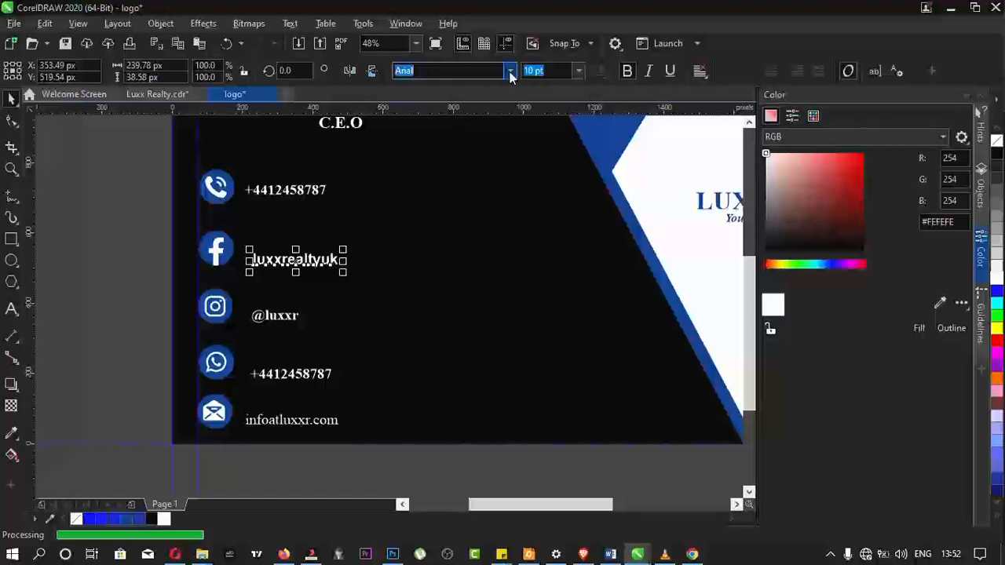
left_click(510, 74)
left_click(489, 117)
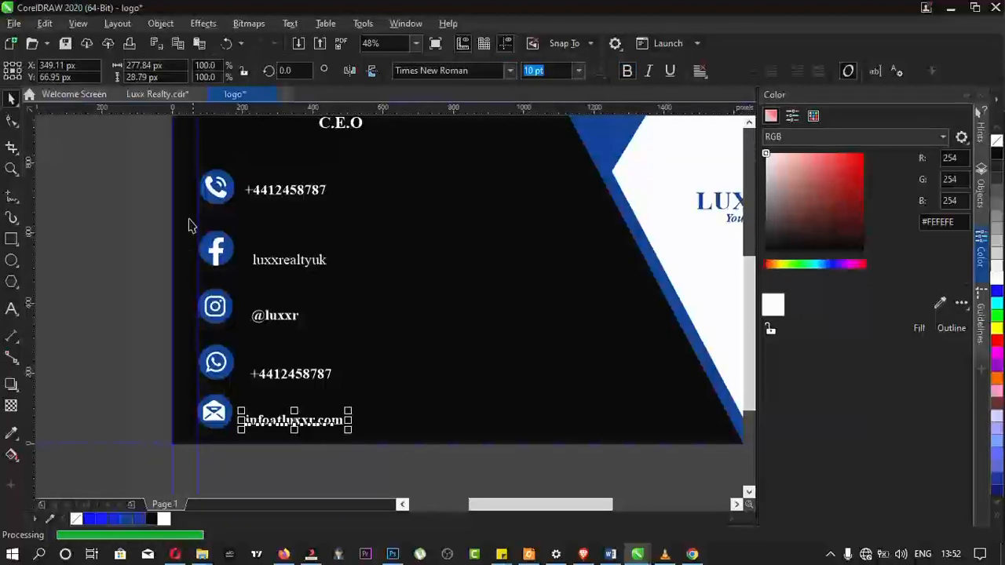
Step: Resize the phone icon to 80 × 80 px
left_click(216, 187)
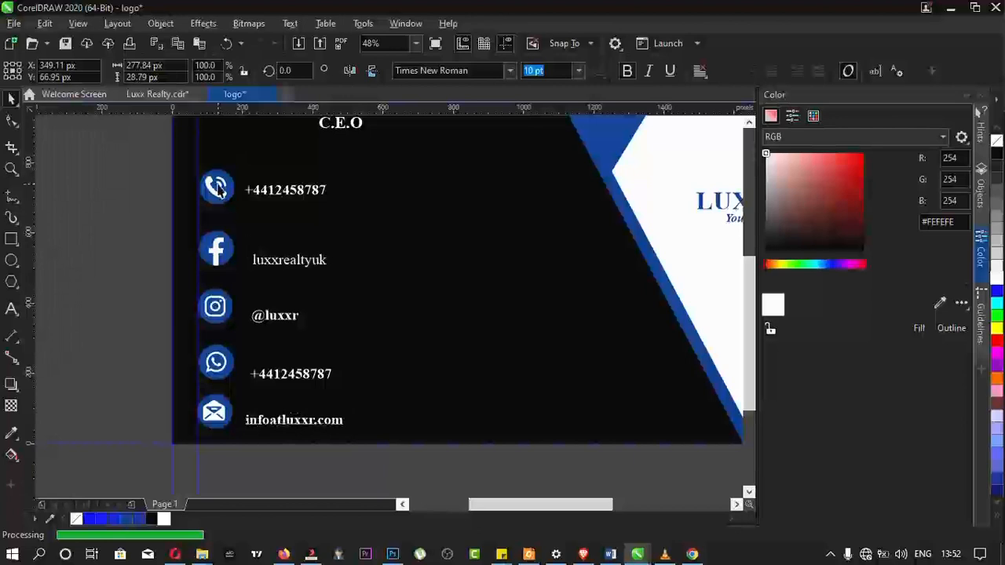
double_click(143, 66)
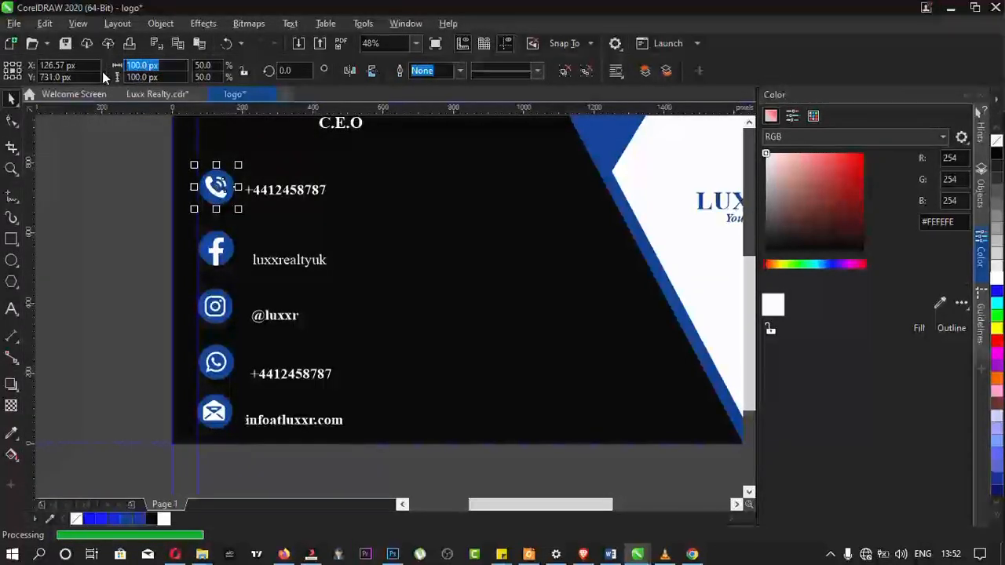
type("80")
key("Return")
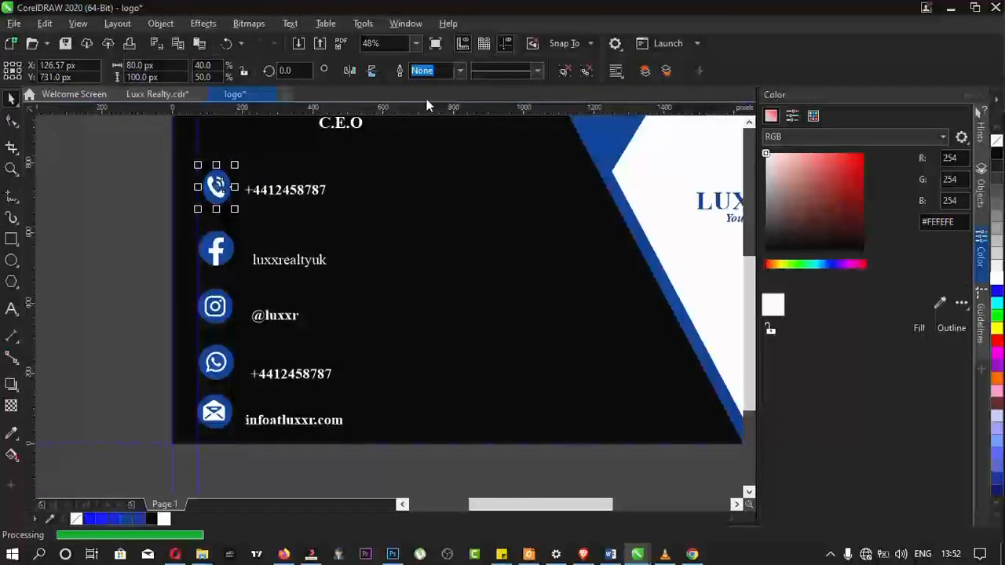
left_click(185, 77)
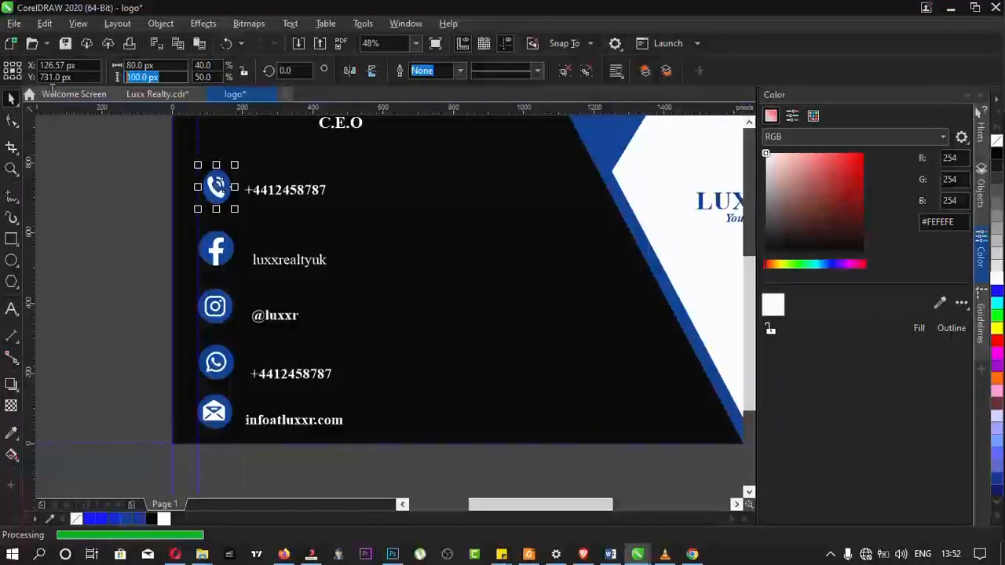
type("80")
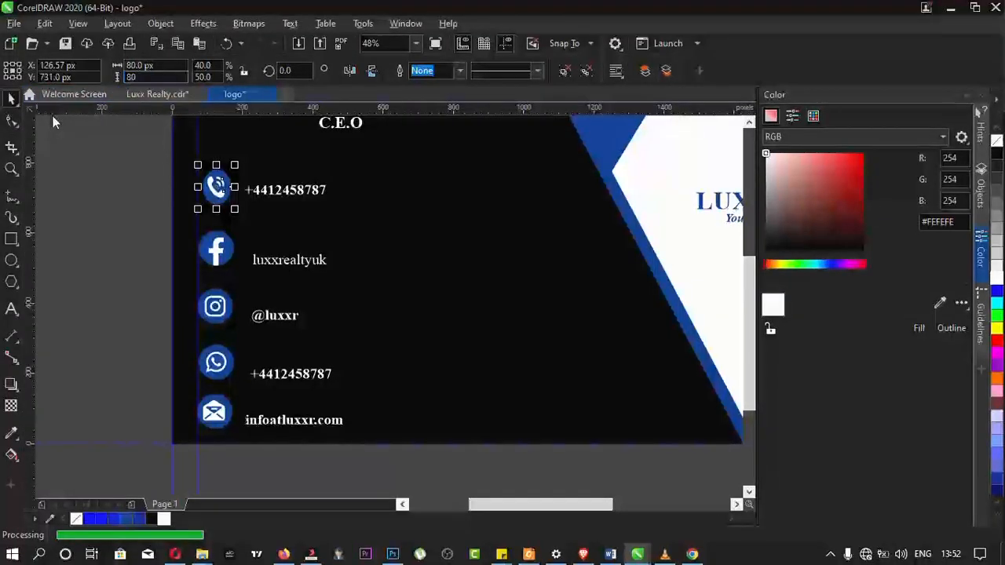
key("Return")
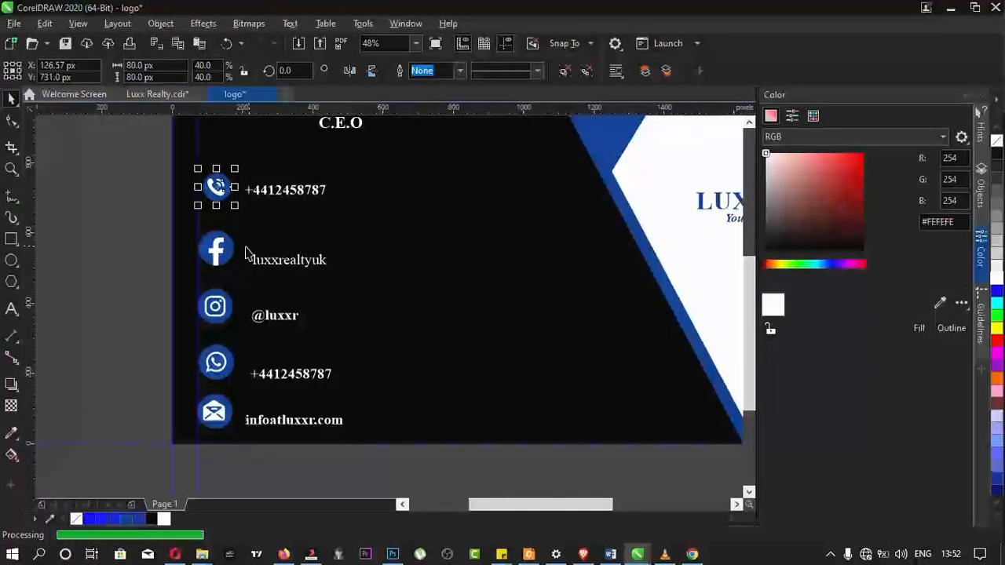
Step: Resize the Facebook icon to 80 × 80 px
left_click(216, 248)
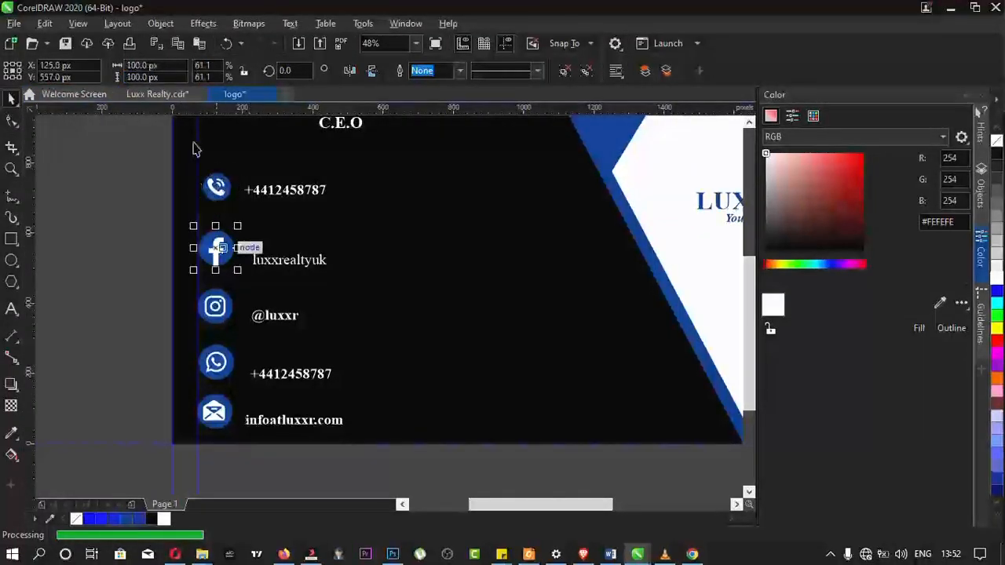
left_click(160, 66)
type("80")
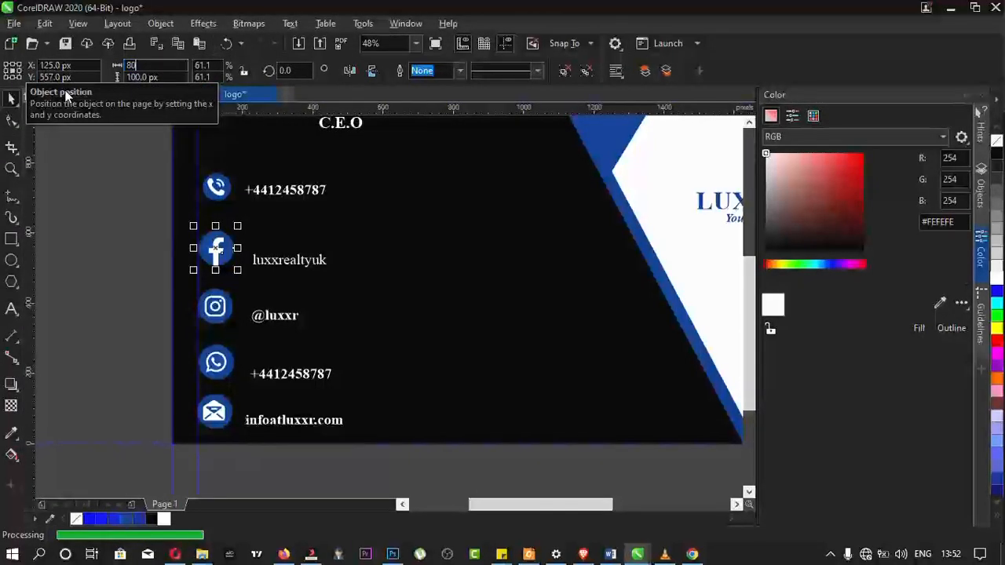
key("Return")
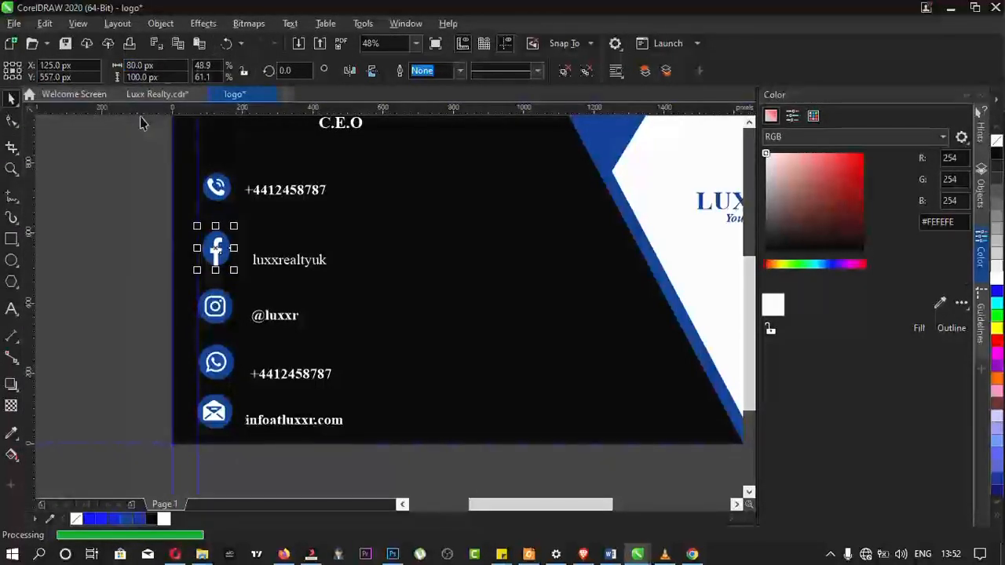
left_click(168, 77)
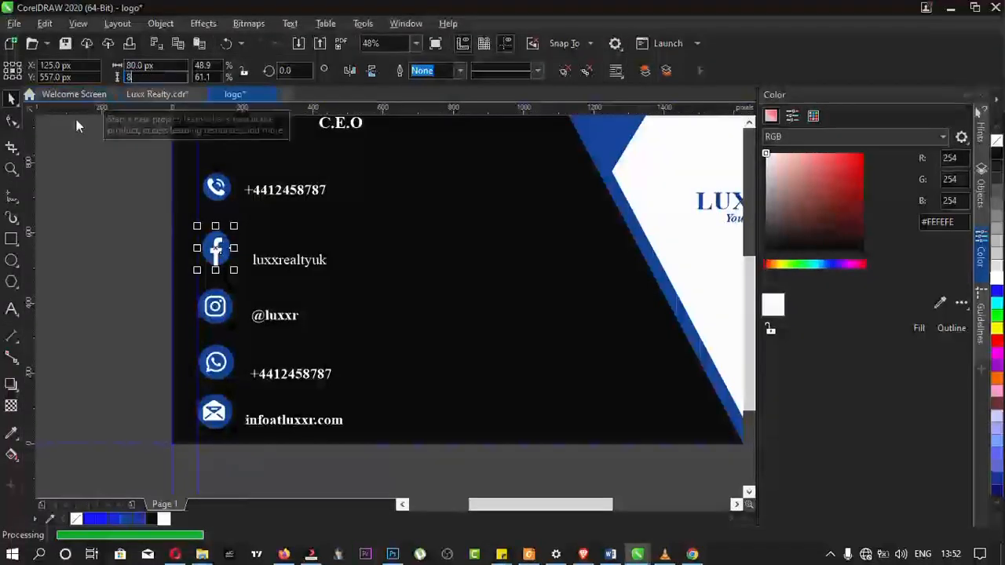
type("80")
key("Return")
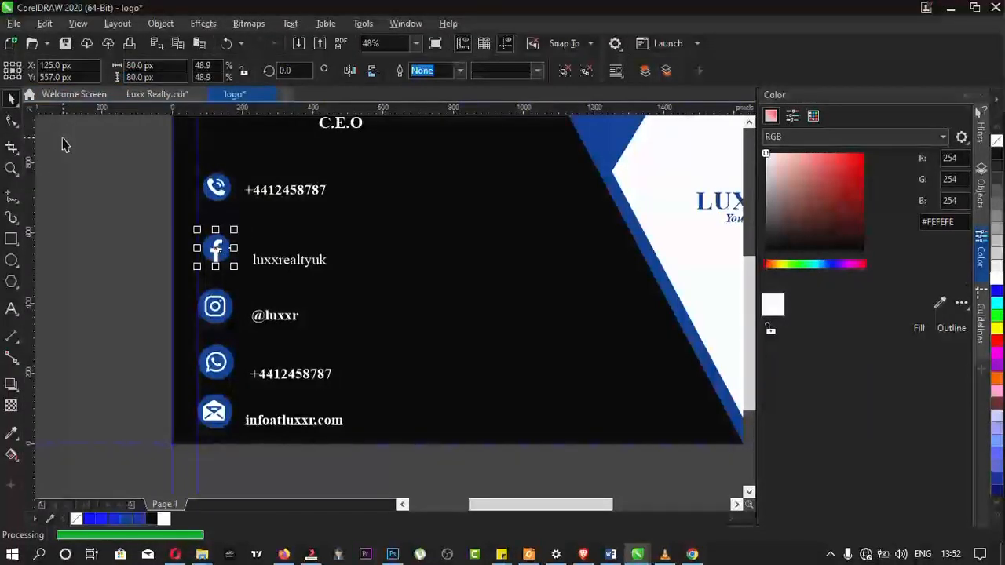
Step: Resize the Instagram icon to 80 × 80 px
left_click(215, 306)
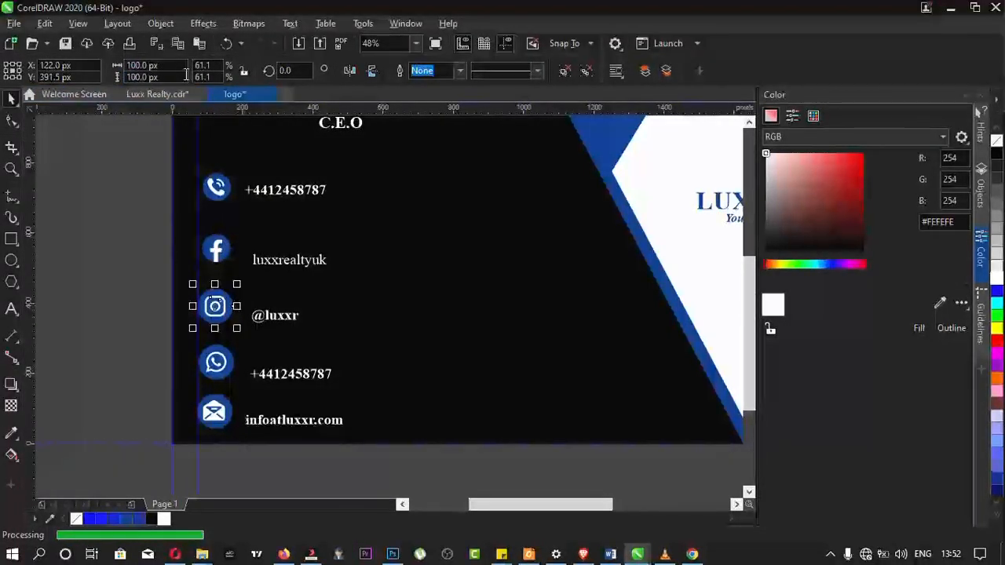
left_click_drag(175, 67, 100, 69)
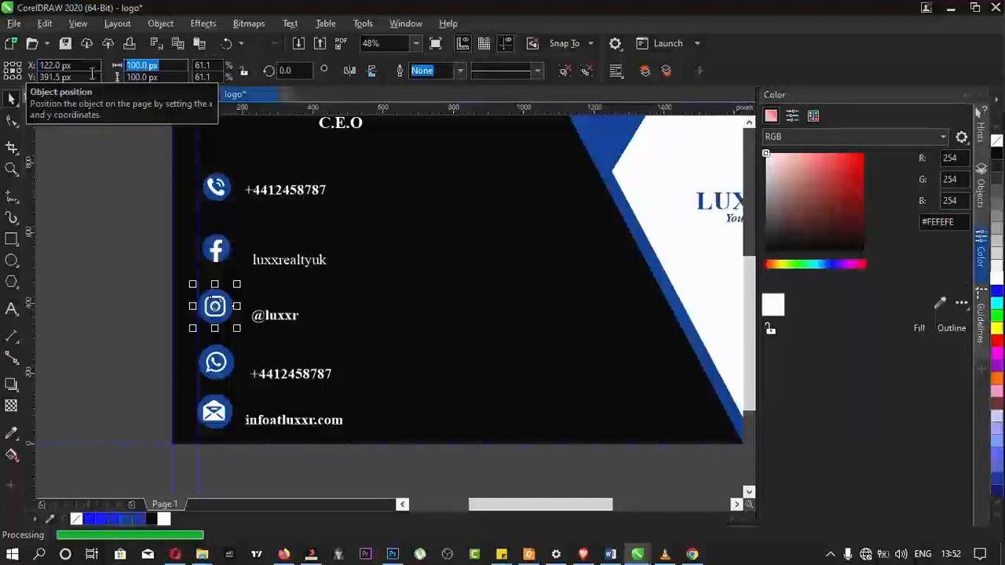
type("80")
key("Return")
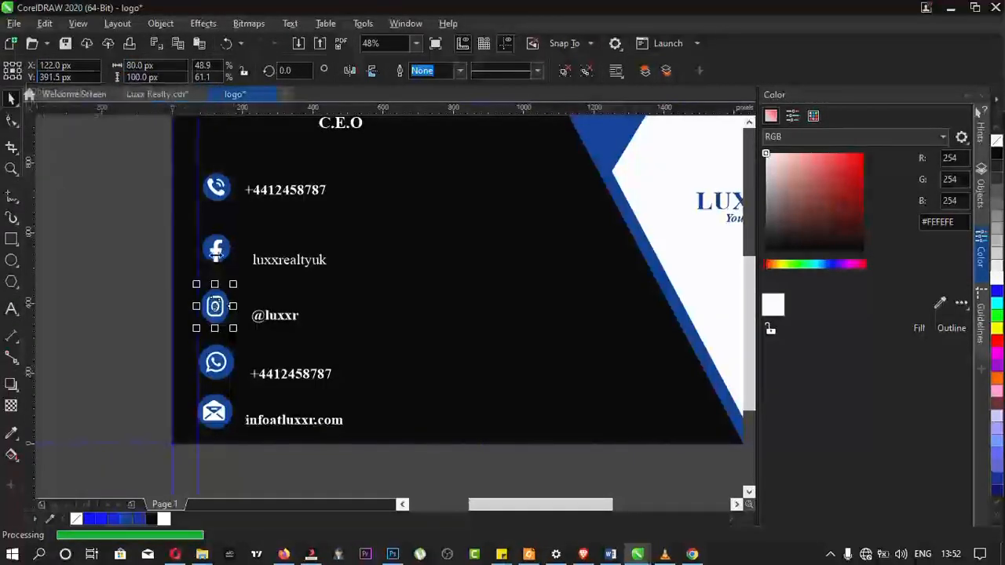
left_click_drag(170, 79, 113, 80)
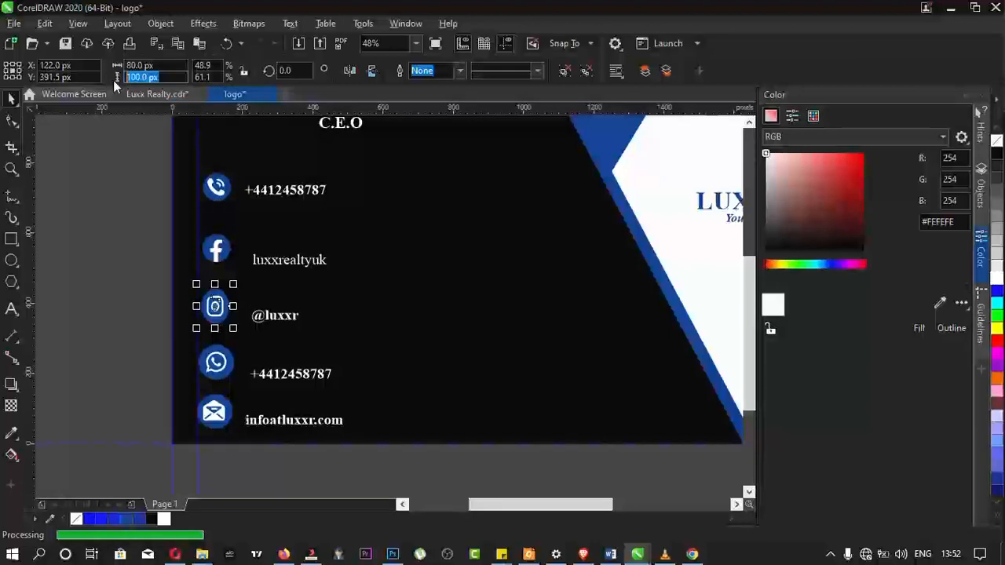
type("8")
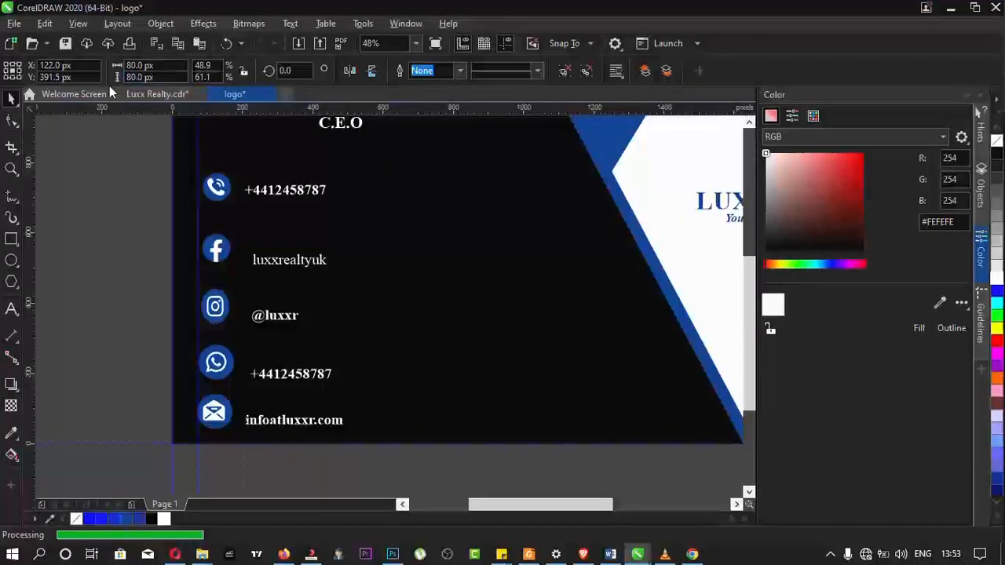
type("0")
key("Return")
Step: Resize the WhatsApp icon to 80 × 80 px
left_click(209, 353)
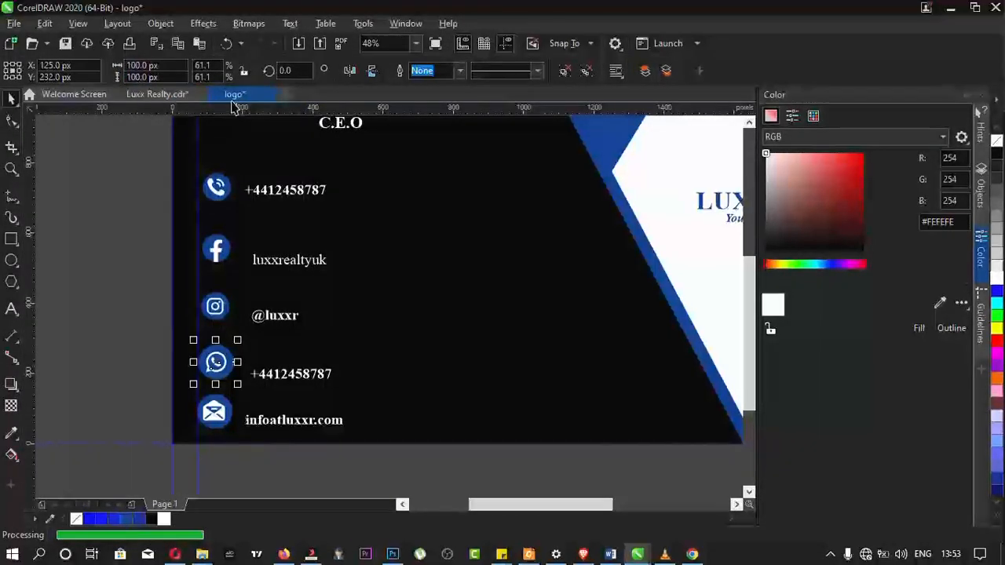
left_click_drag(180, 68, 119, 66)
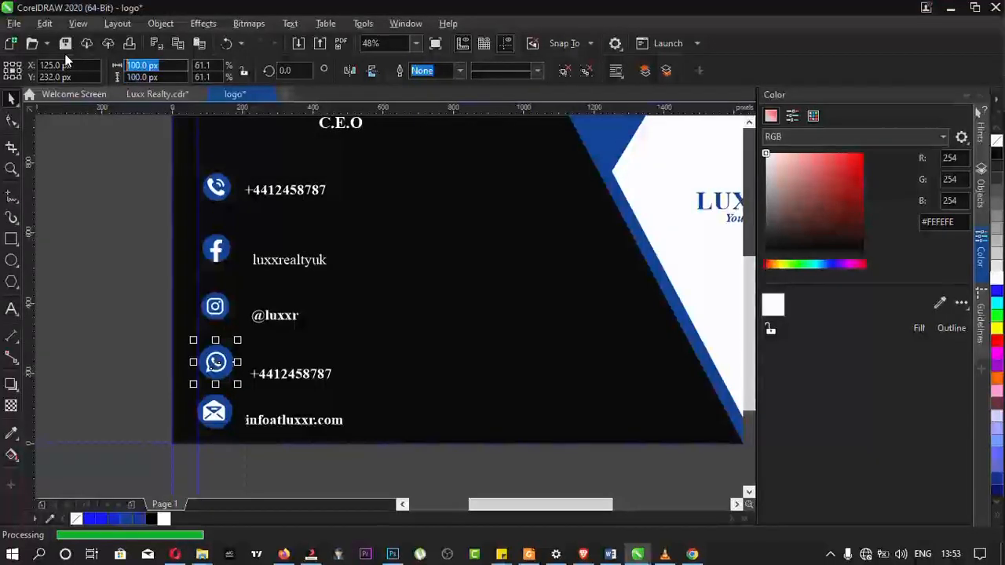
type("80")
key("Return")
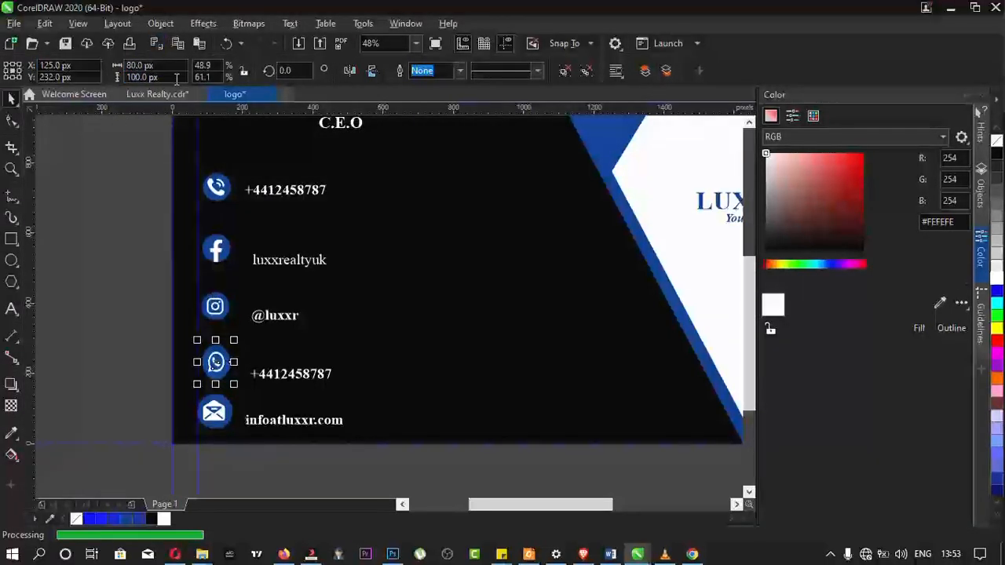
left_click_drag(176, 80, 81, 75)
type("80")
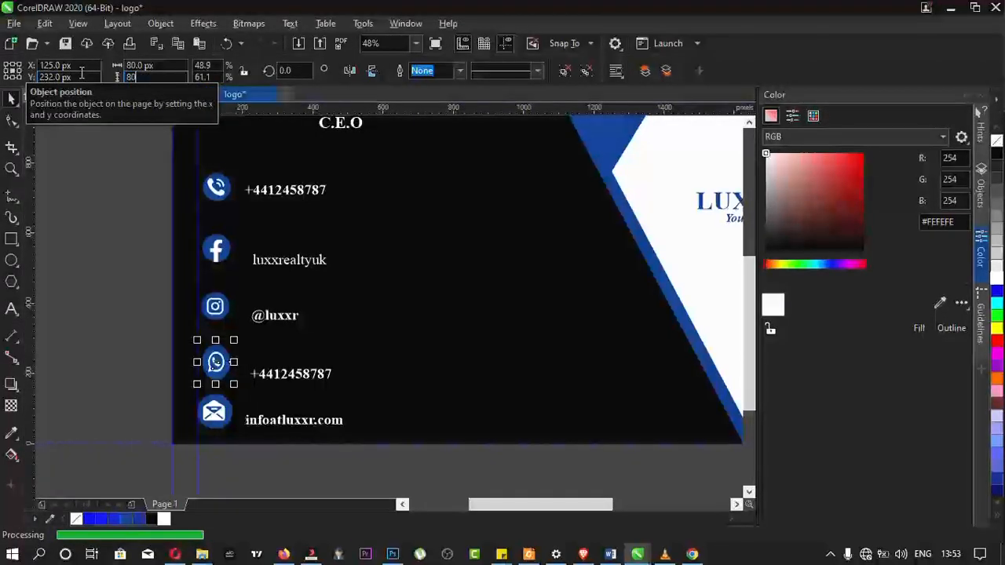
key("Return")
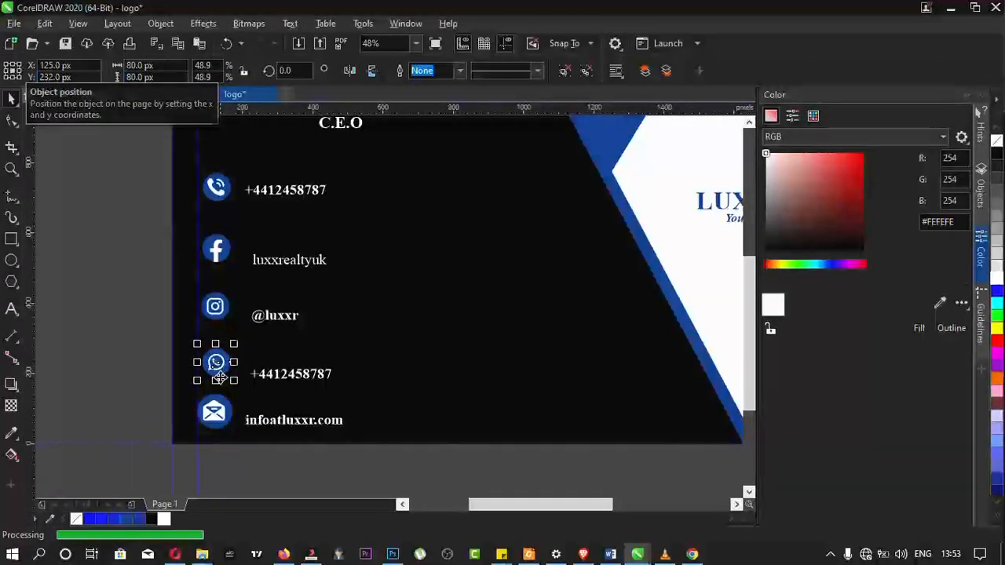
Step: Resize the email icon to 80 × 80 px
key("Tab")
left_click_drag(179, 65, 105, 66)
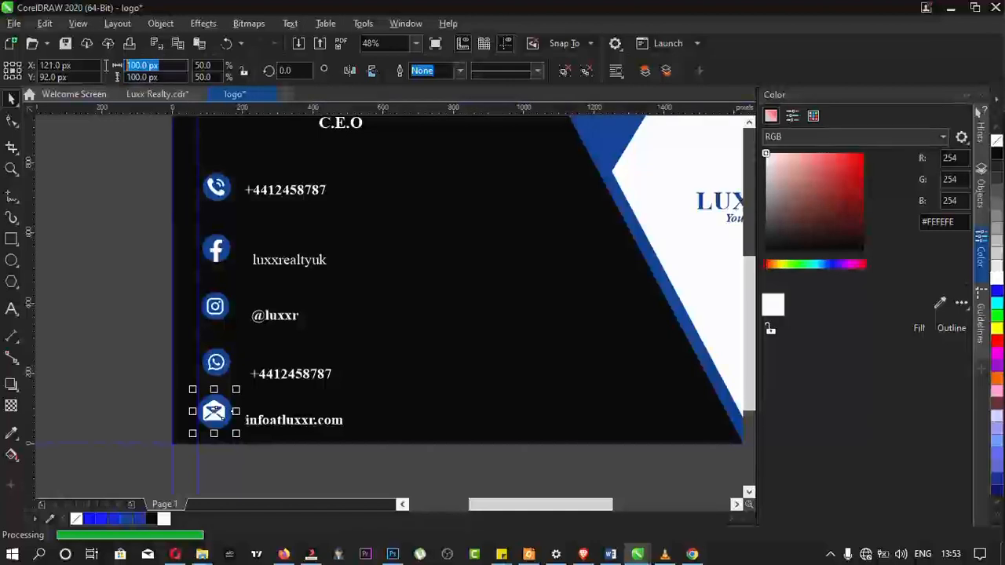
type("80")
key("Return")
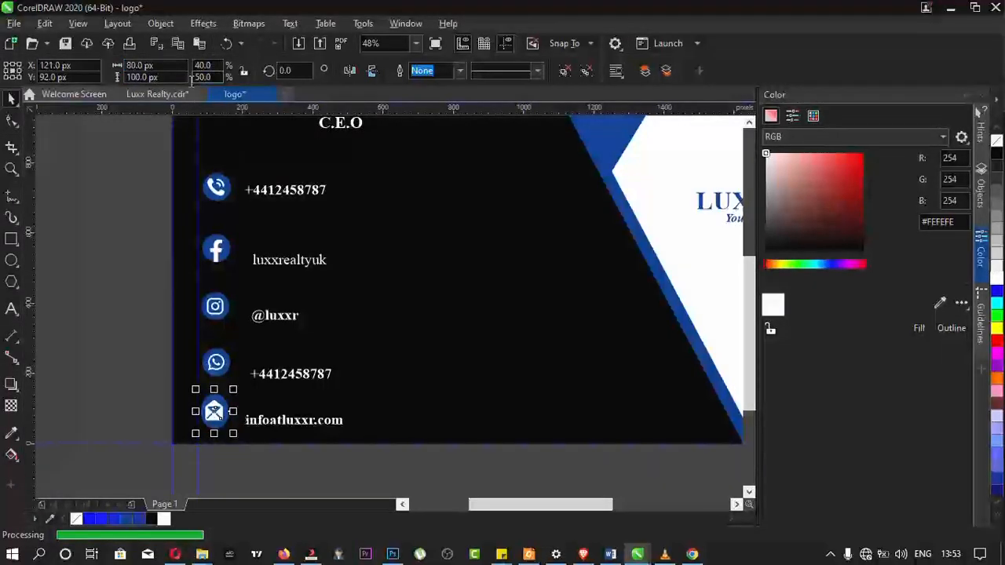
left_click_drag(181, 78, 66, 80)
type("80")
key("Return")
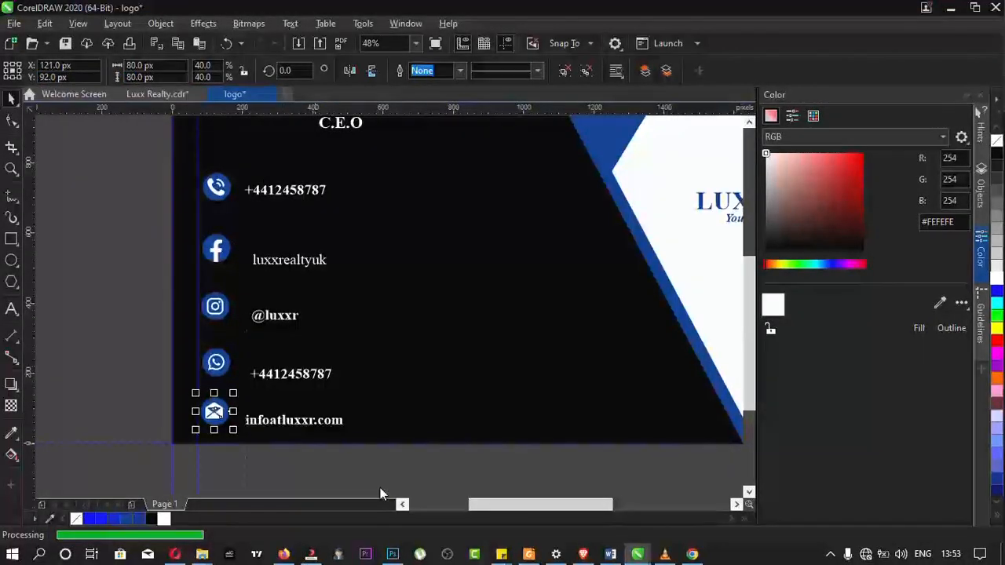
Step: Reposition the vertical guide and move the lower phone number up beside its icon
left_click(251, 374)
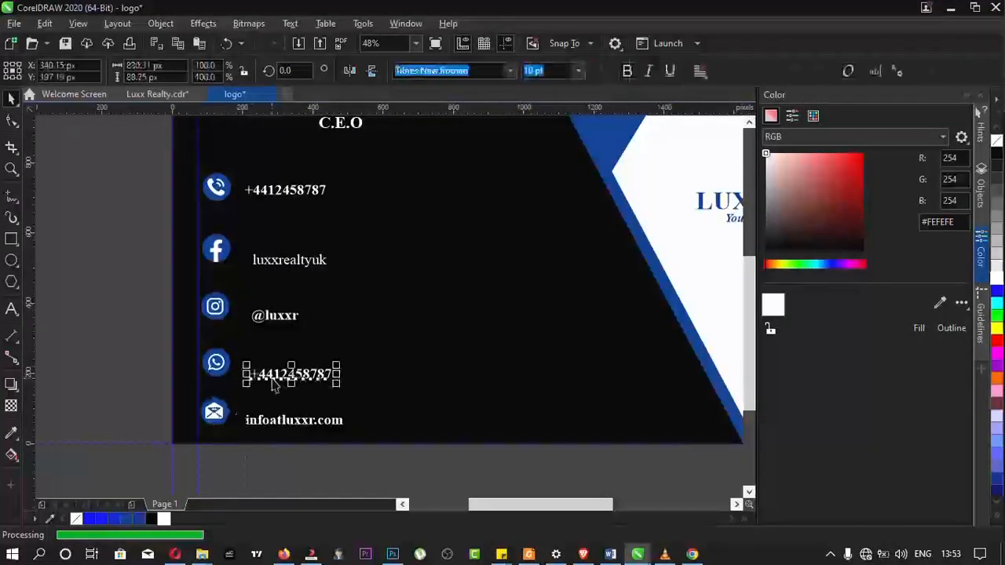
left_click_drag(249, 484, 234, 482)
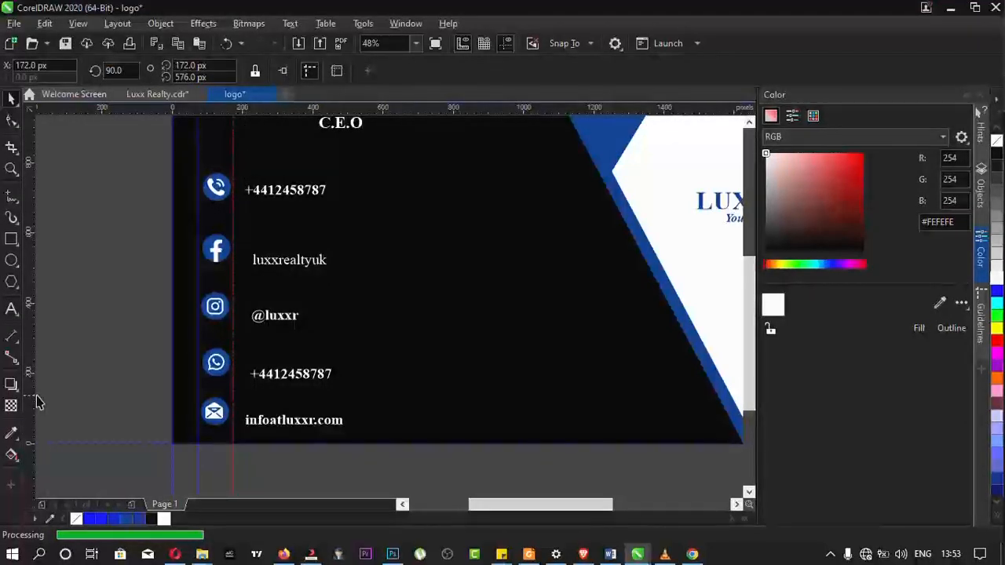
left_click_drag(34, 398, 247, 391)
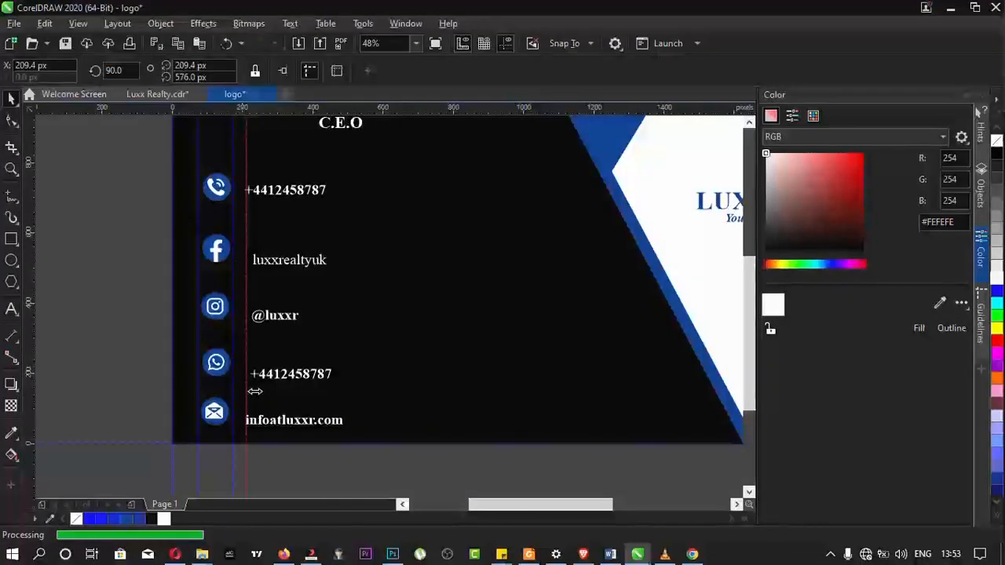
left_click(286, 374)
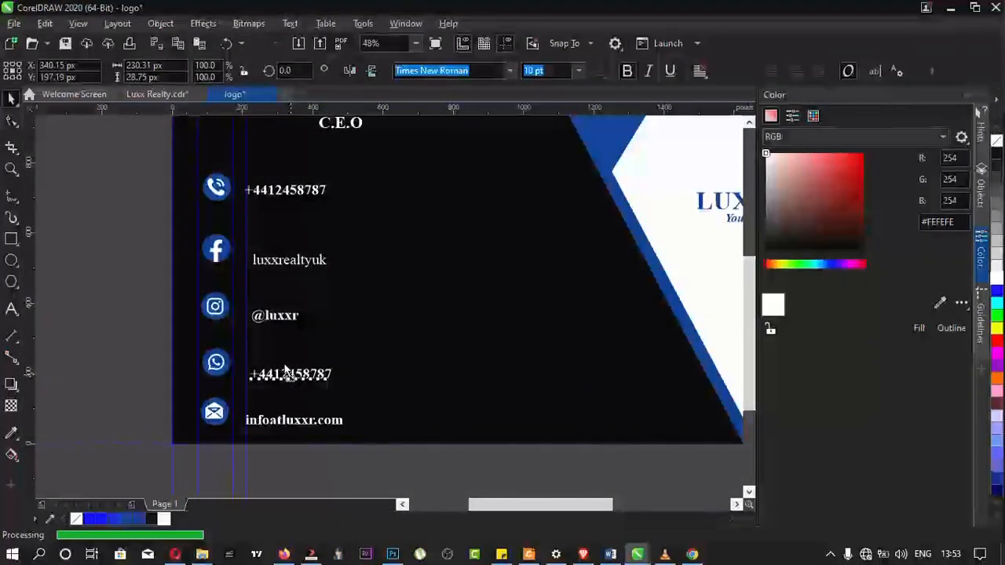
left_click_drag(286, 374, 281, 364)
left_click(284, 417)
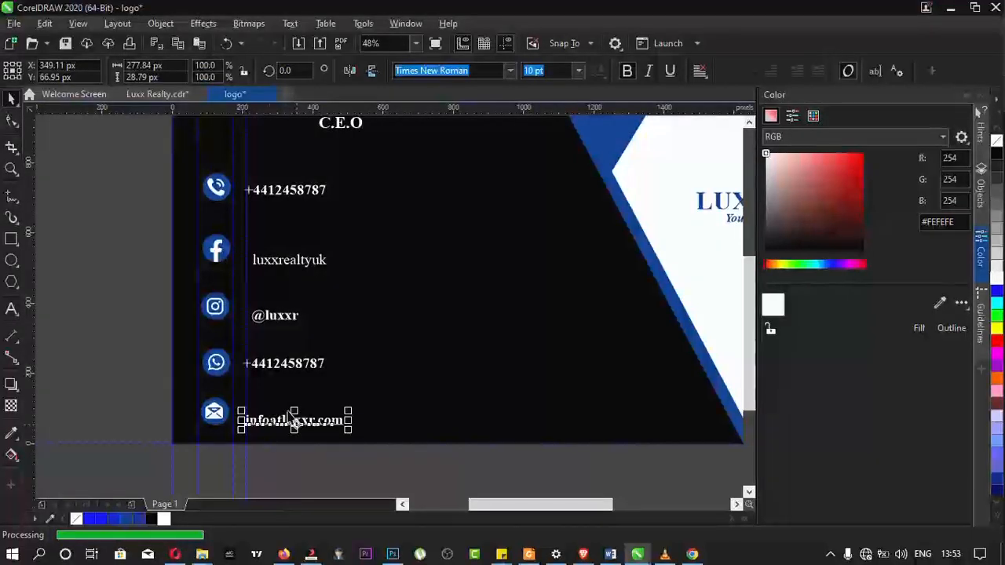
key("Up")
key("Up")
key("Up")
key("Up")
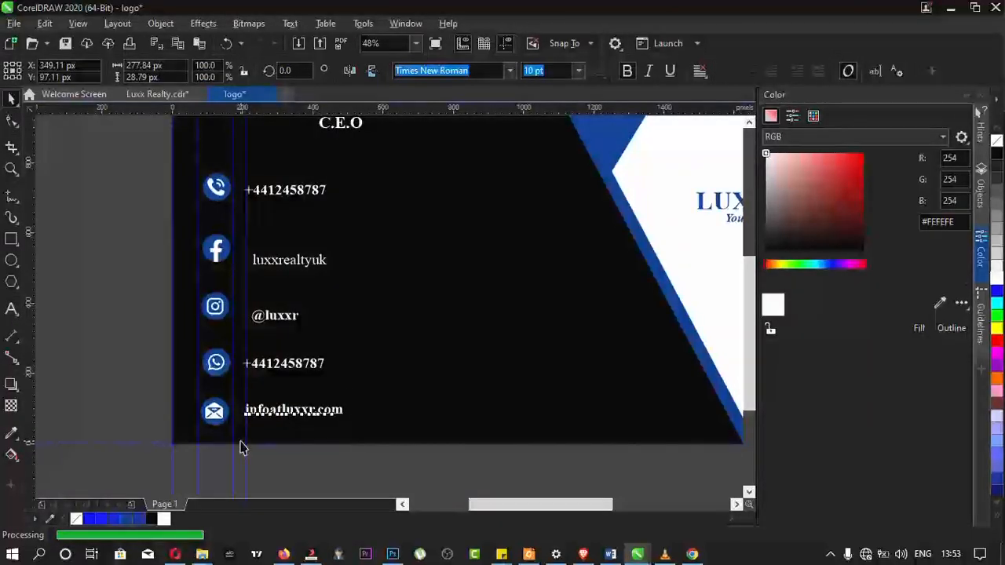
key("Right")
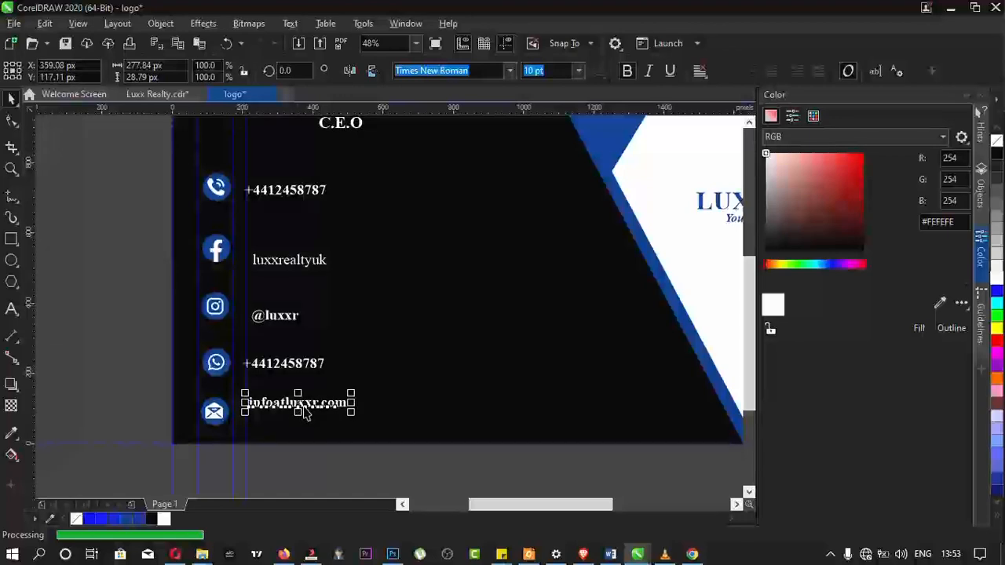
key("Up")
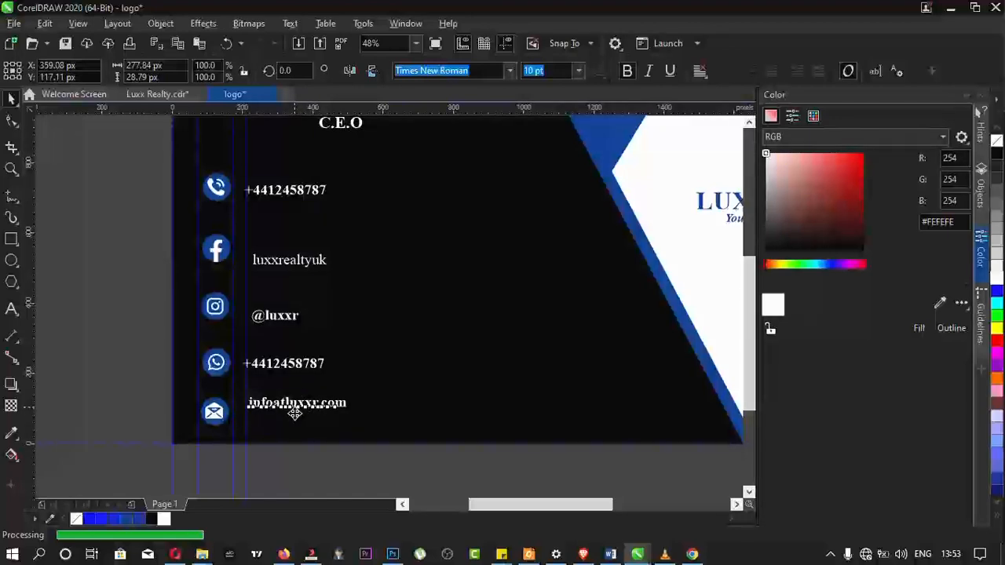
left_click_drag(294, 414, 295, 415)
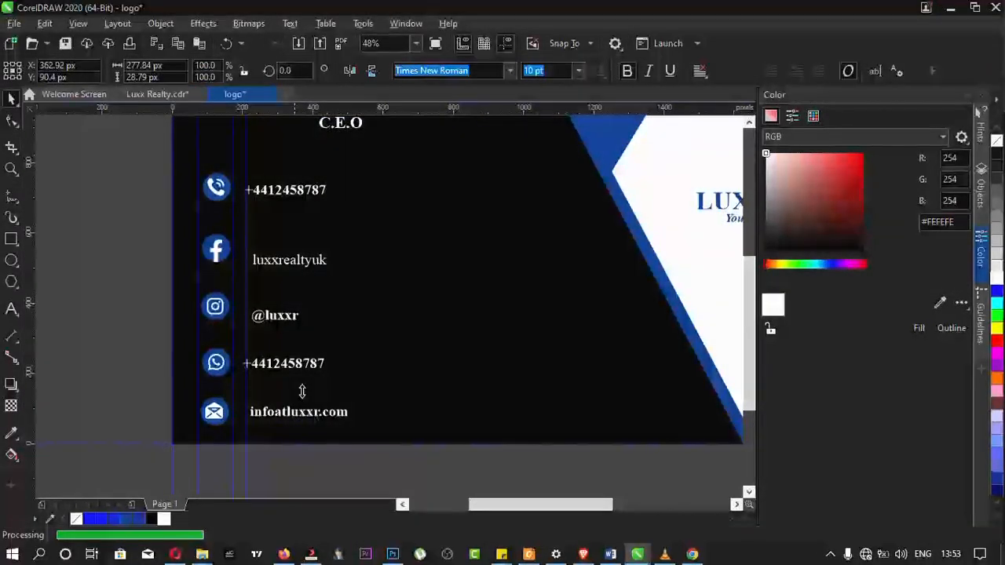
left_click(270, 315)
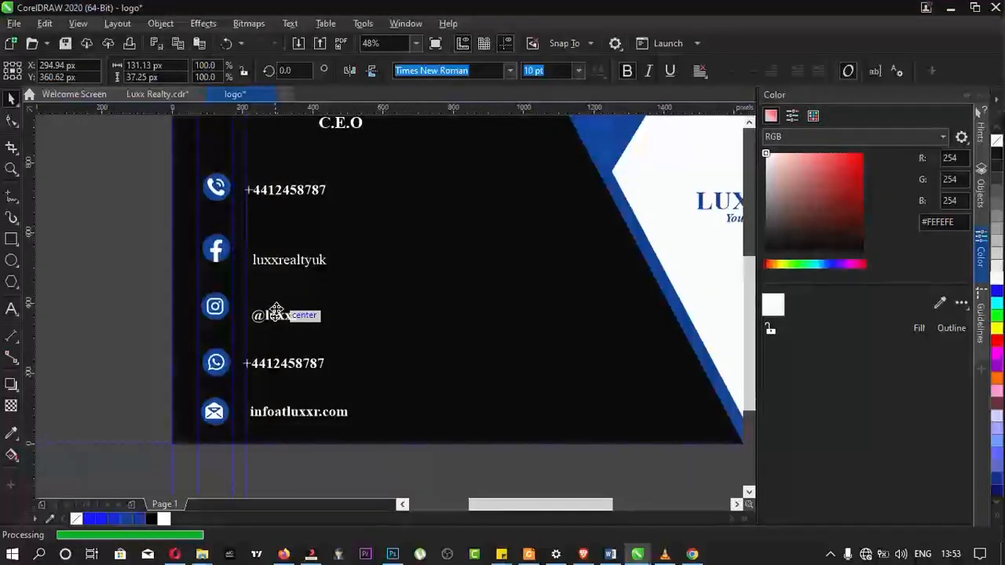
left_click_drag(276, 312, 277, 301)
Step: Bold luxxrealtyuk, align it with the Facebook icon, and nudge the top phone number into place
left_click(292, 260)
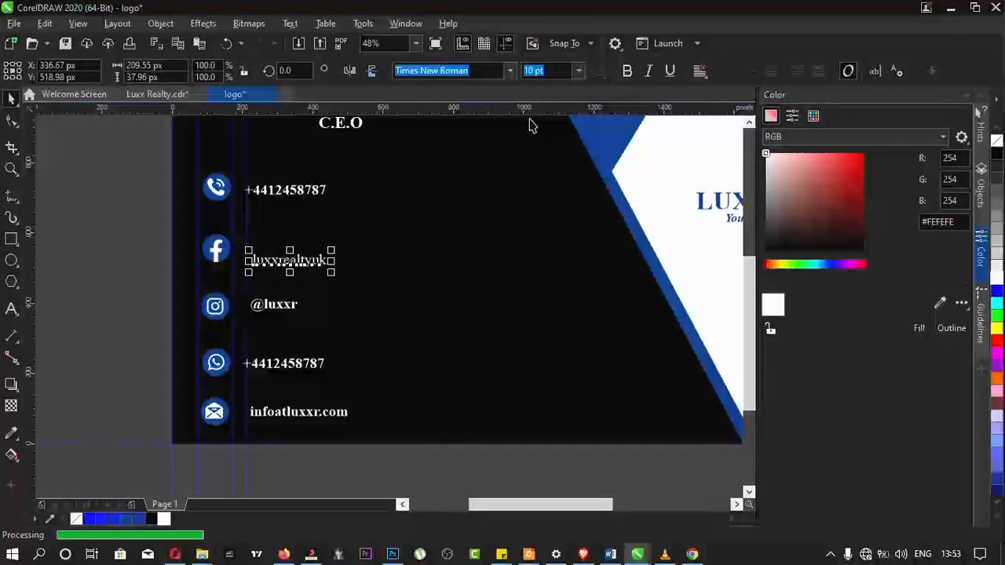
left_click(626, 71)
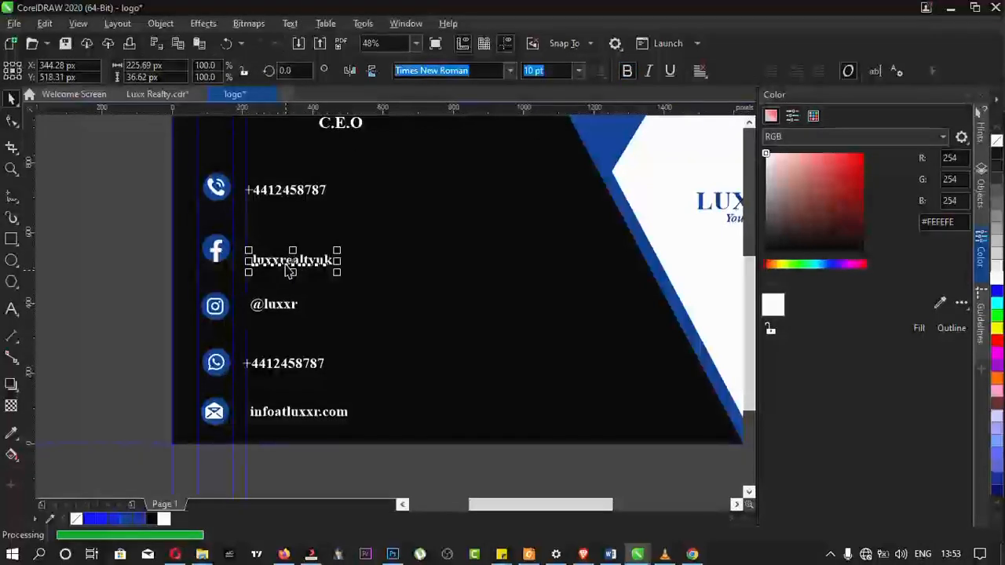
left_click_drag(292, 262, 291, 248)
left_click(286, 194)
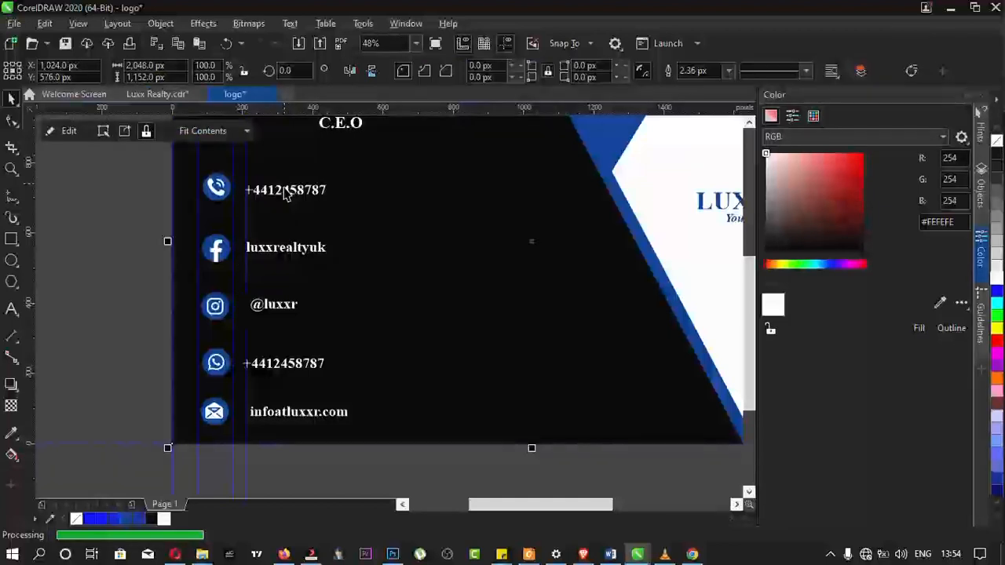
left_click(285, 190)
left_click_drag(286, 189, 286, 183)
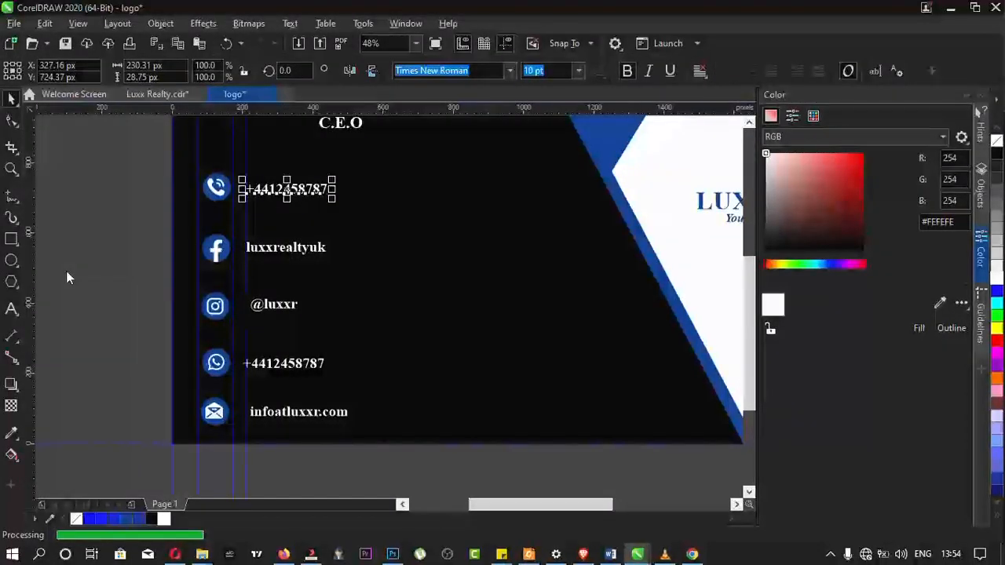
left_click(12, 169)
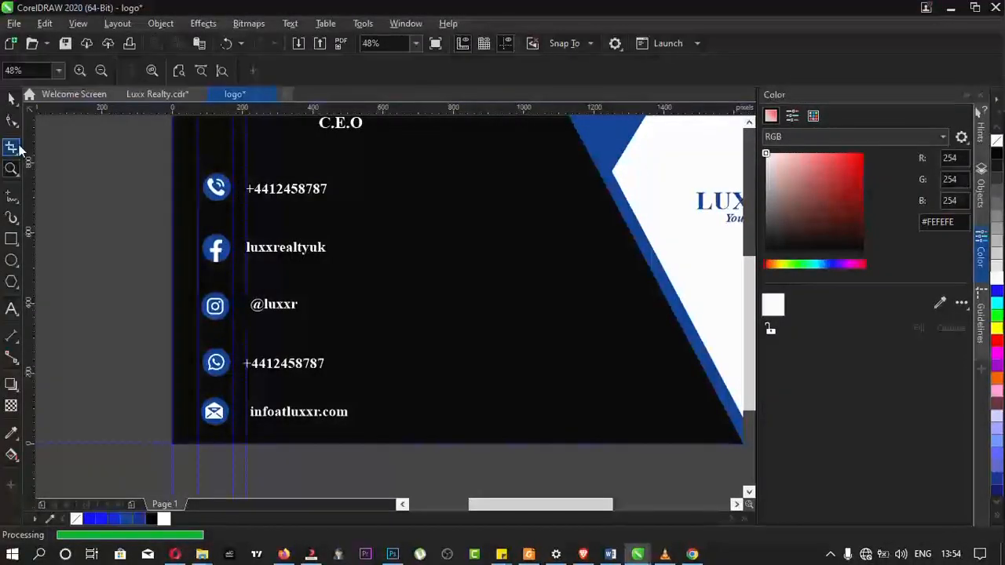
Step: Zoom out and nudge the name heading and C.E.O title down and to the right
scroll(142, 191, "down", 4)
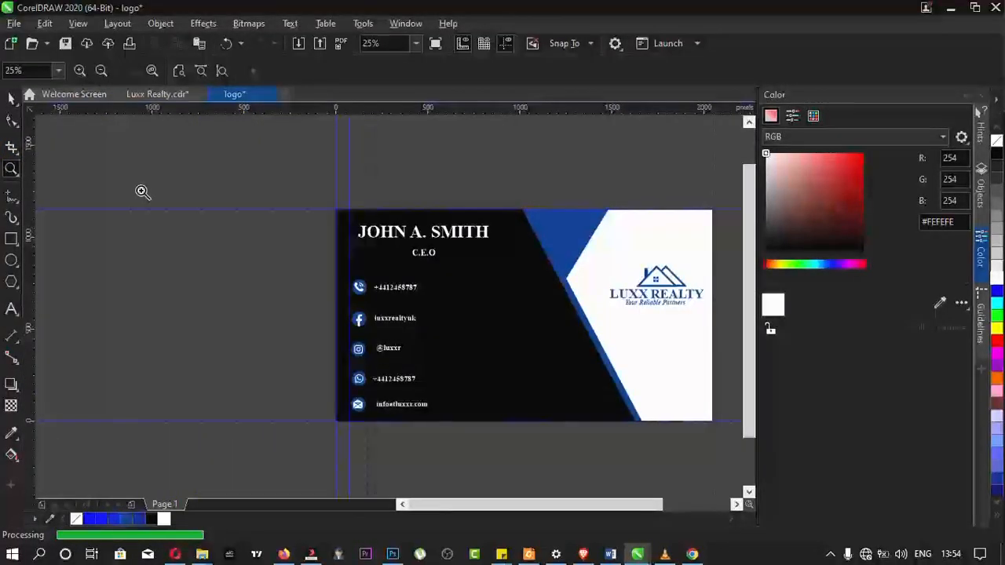
left_click(10, 100)
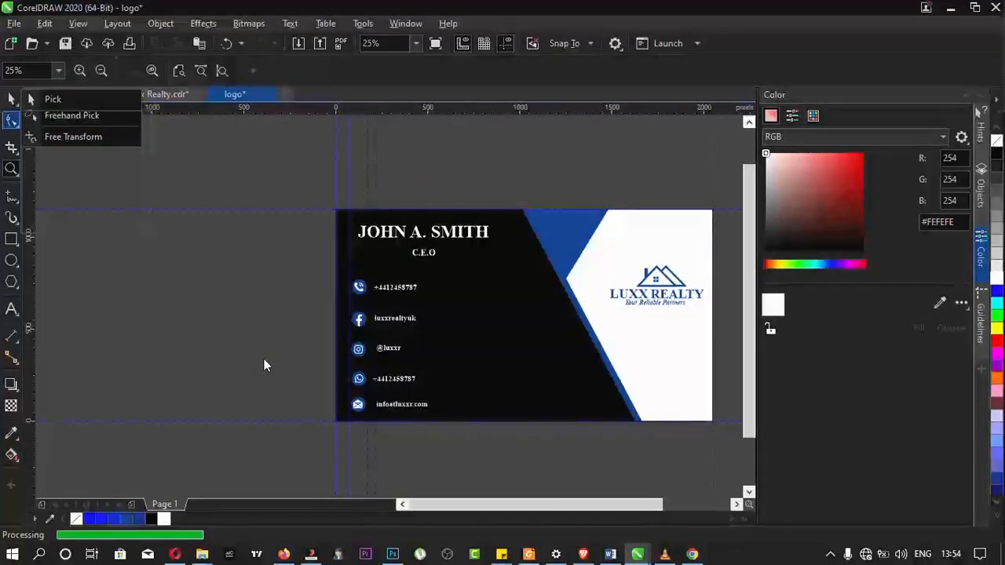
left_click(284, 303)
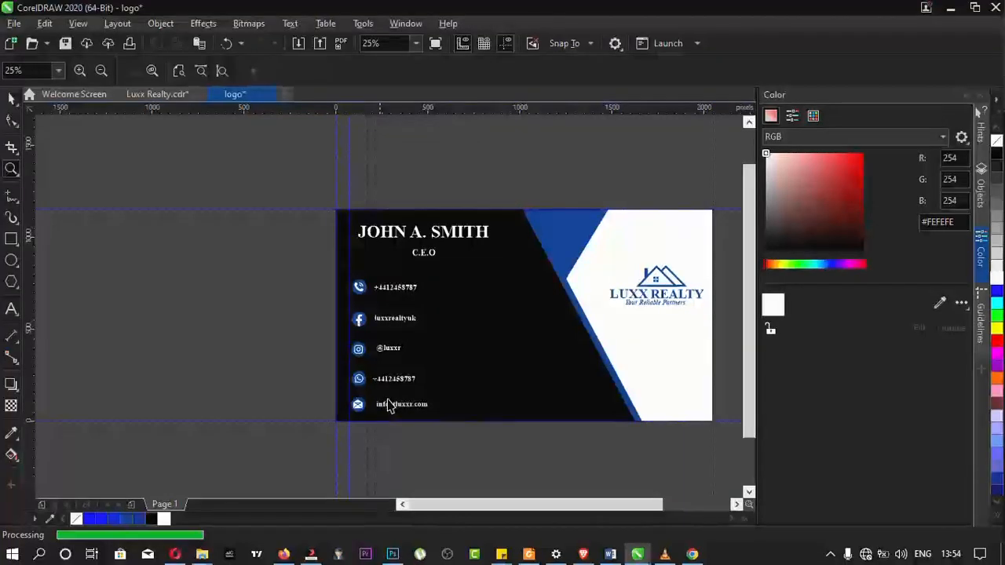
key("space")
left_click_drag(457, 453, 369, 260)
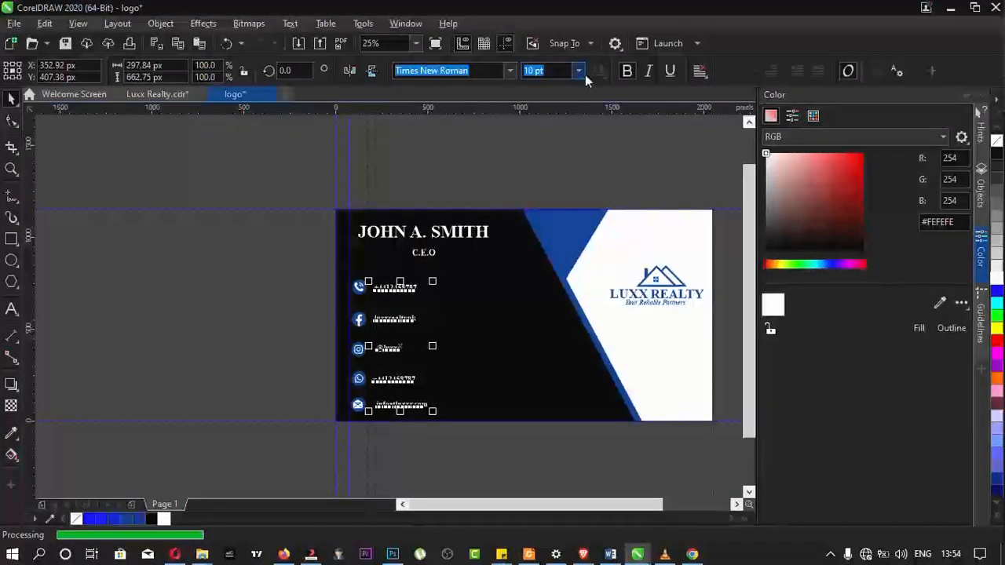
left_click(449, 114)
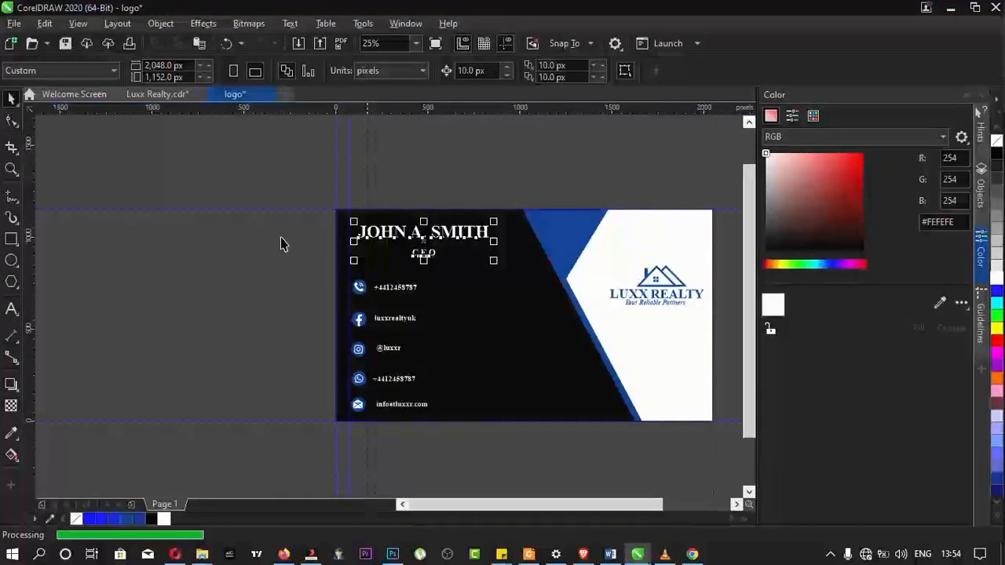
key("Down")
key("Down")
key("Down")
key("Down")
key("Down")
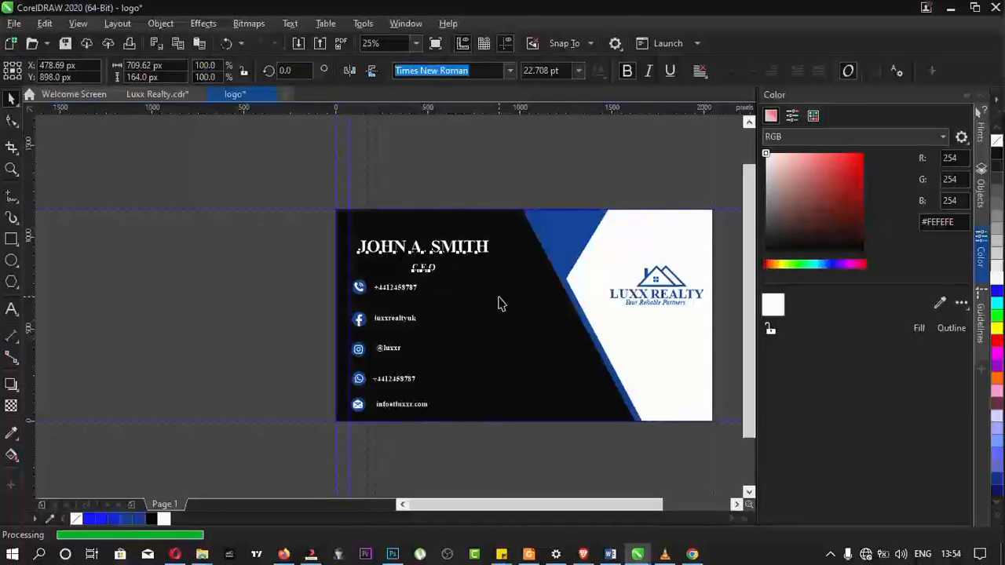
key("Up")
key("Right")
key("Right")
key("Right")
key("Right")
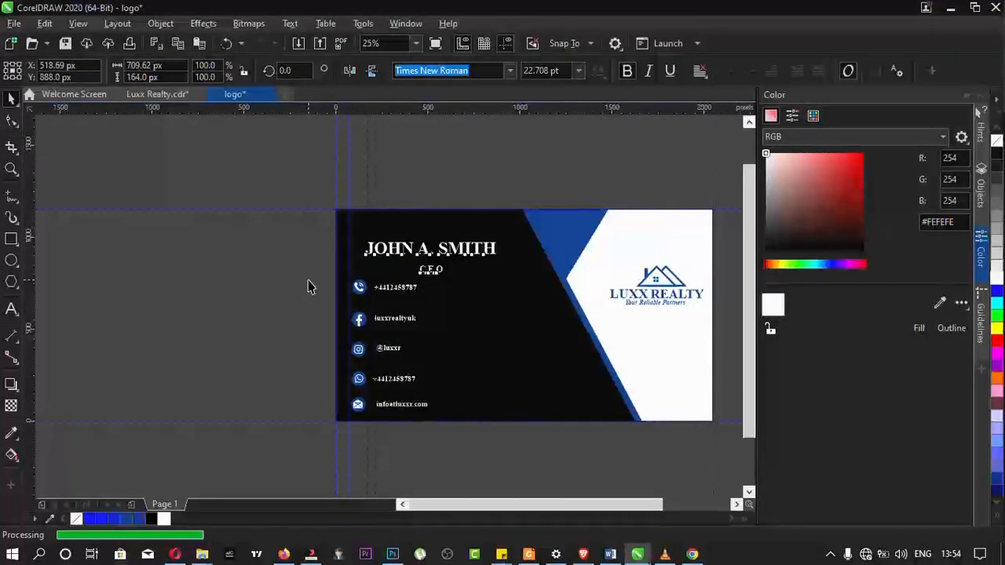
left_click(343, 328)
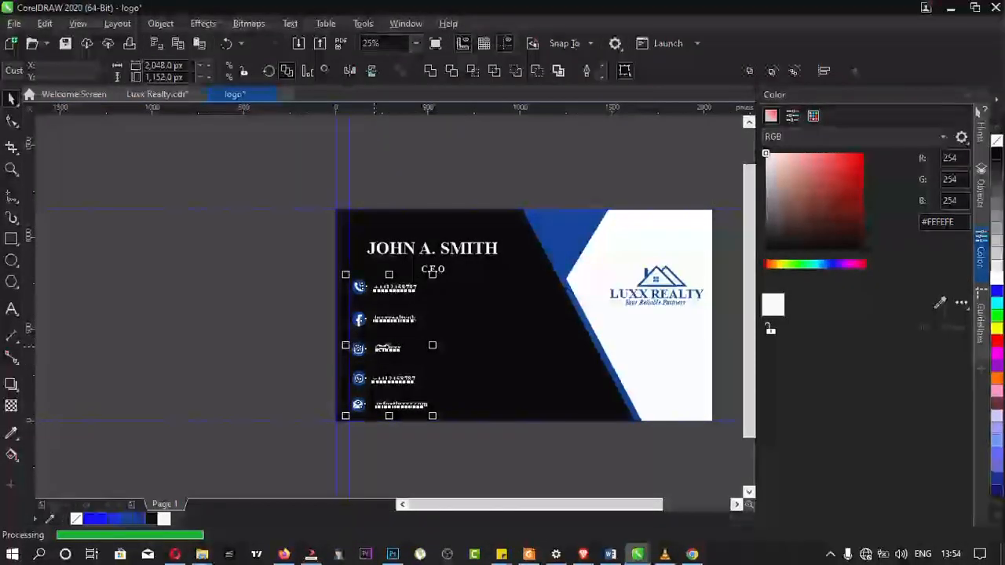
Step: Shift the contact rows group right beneath the title, undoing an accidental background move
left_click(423, 355)
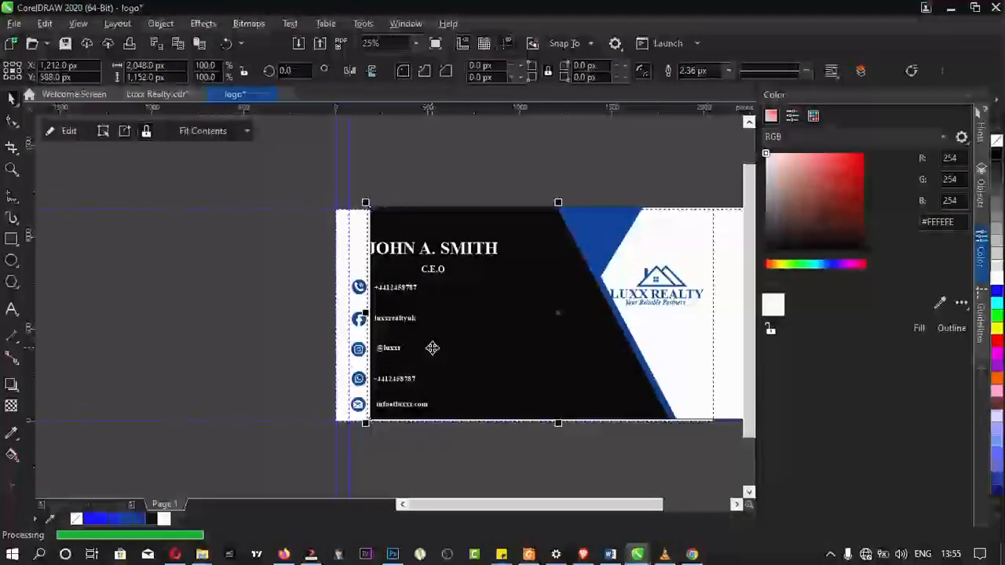
key("ctrl+z")
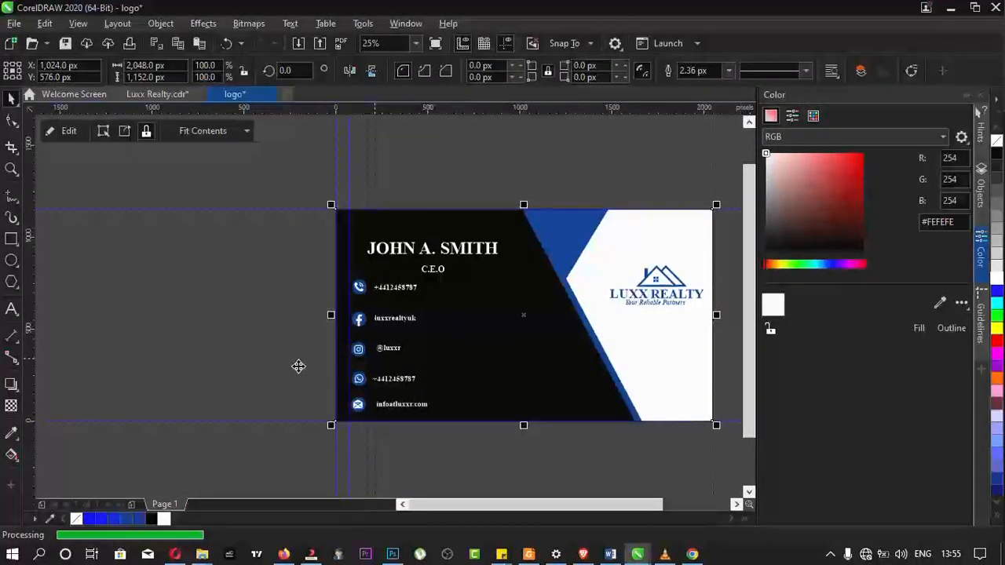
left_click(414, 405)
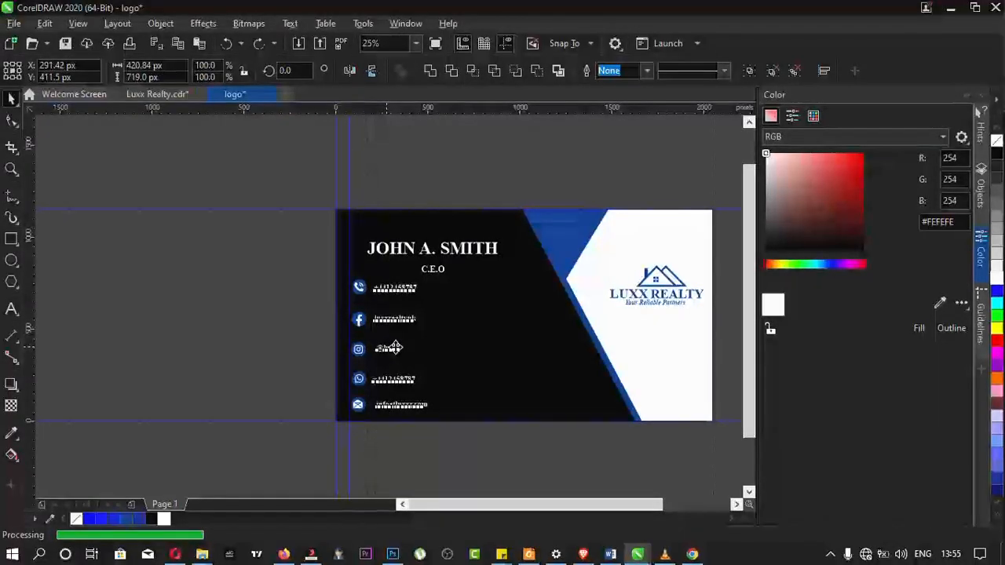
left_click_drag(391, 347, 451, 347)
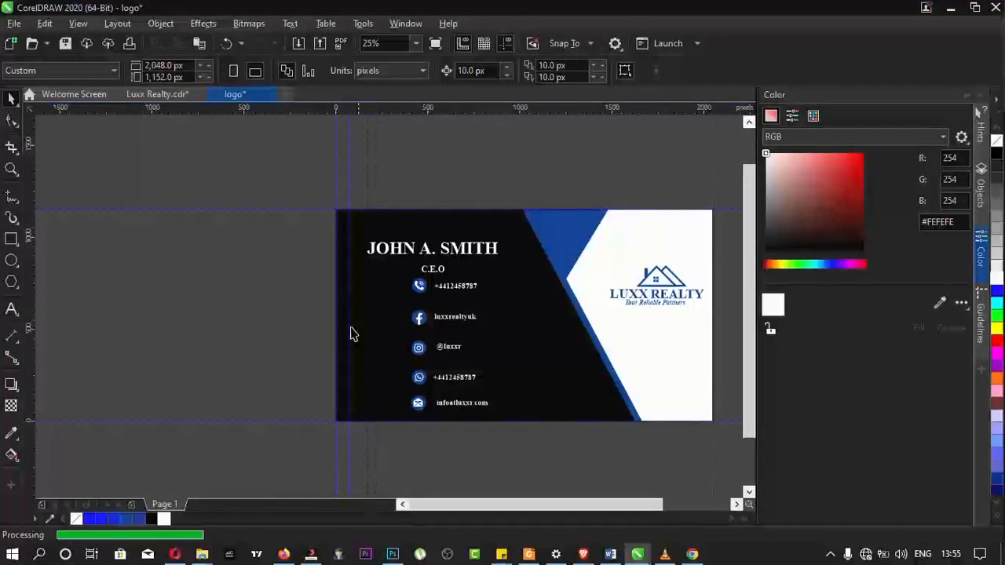
Step: Nudge the phone row down and the Instagram, WhatsApp and e-mail rows up to close the gaps
left_click_drag(388, 274, 500, 314)
key("Down")
key("Down")
key("Down")
key("Down")
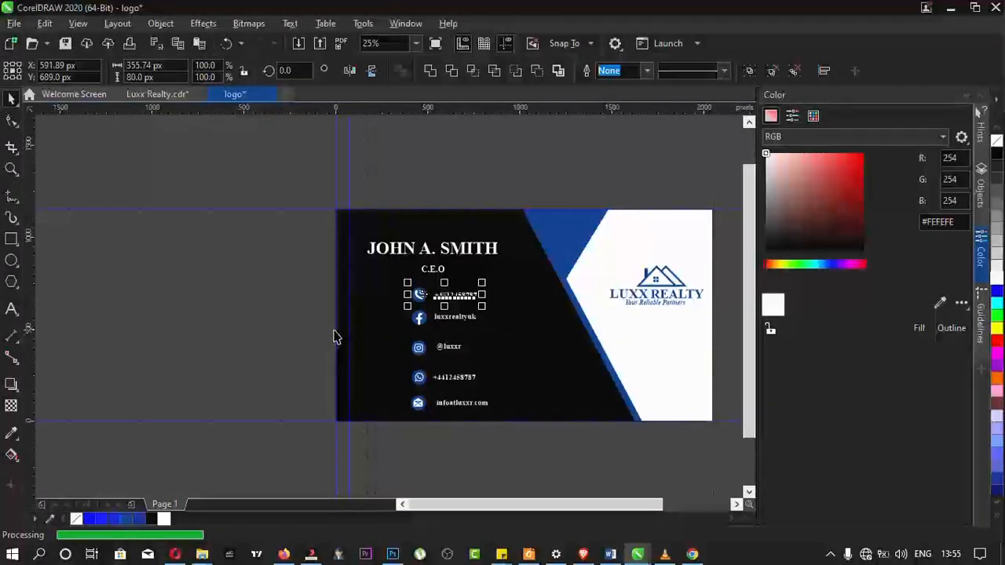
left_click_drag(333, 337, 481, 377)
key("Up")
key("Up")
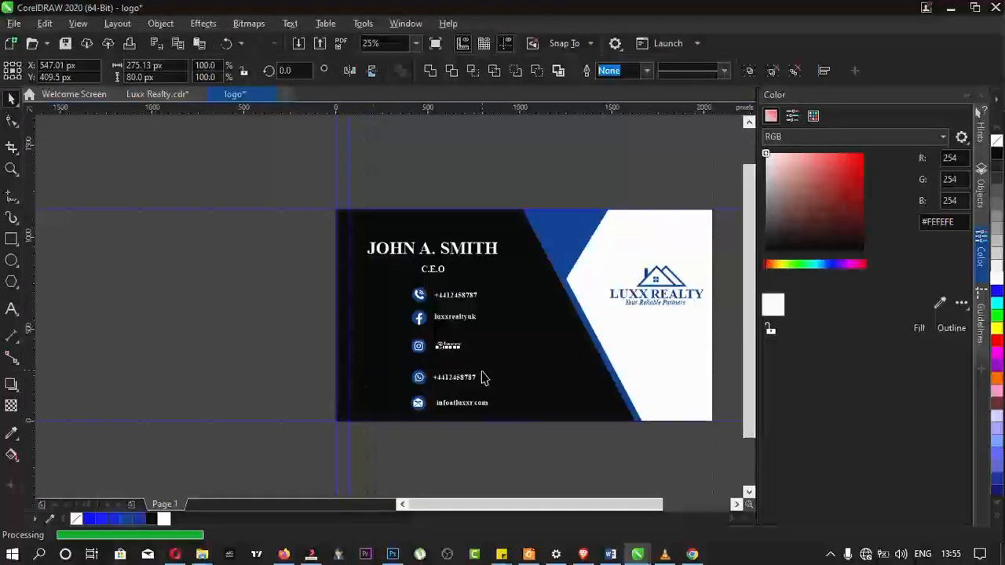
left_click(404, 391)
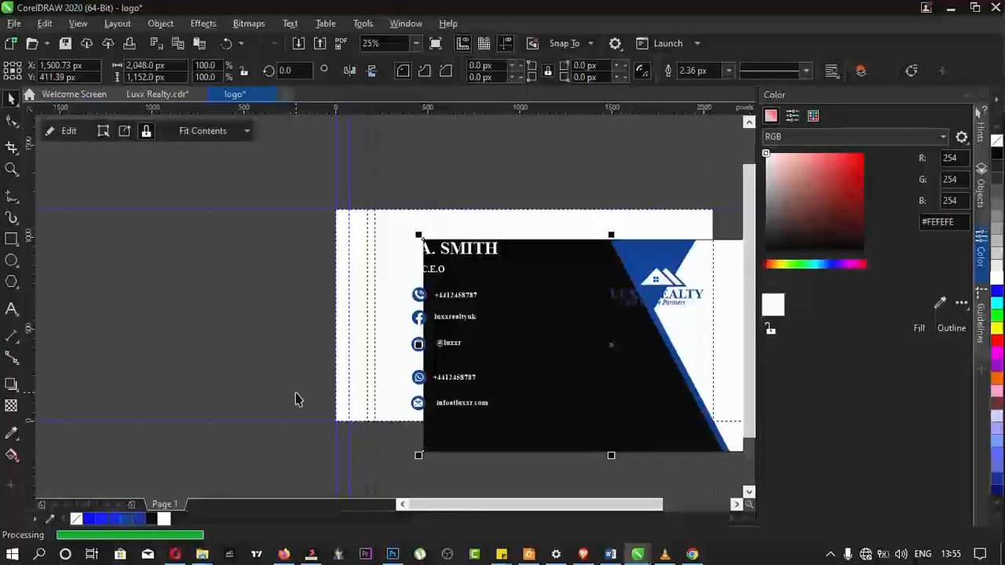
key("ctrl+z")
key("ctrl+z")
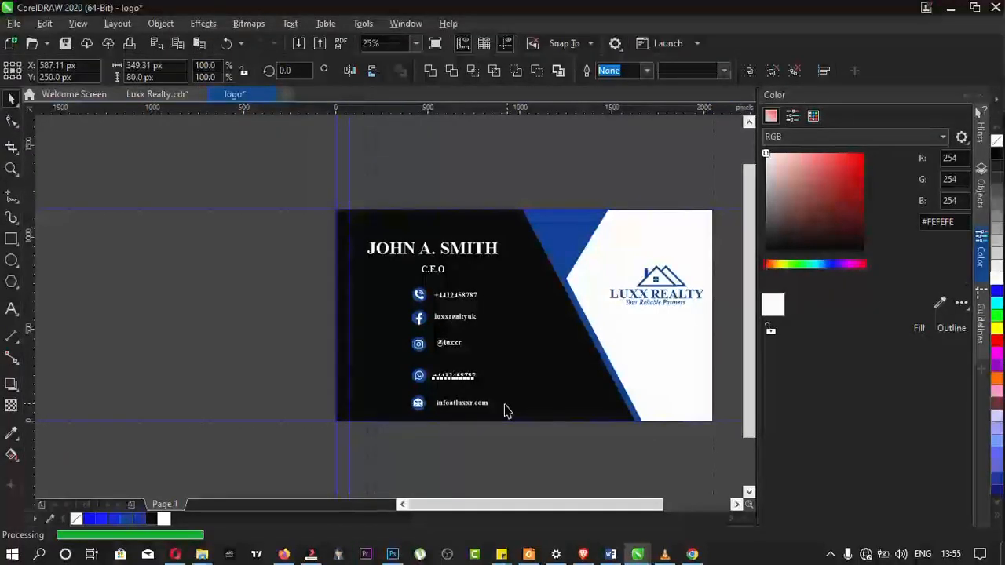
key("Up")
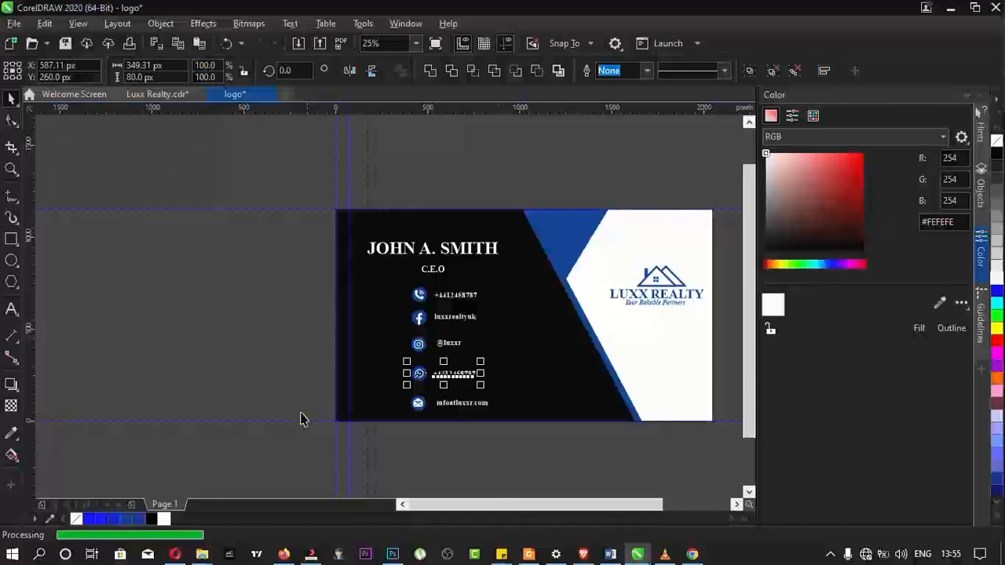
key("Up")
key("Up")
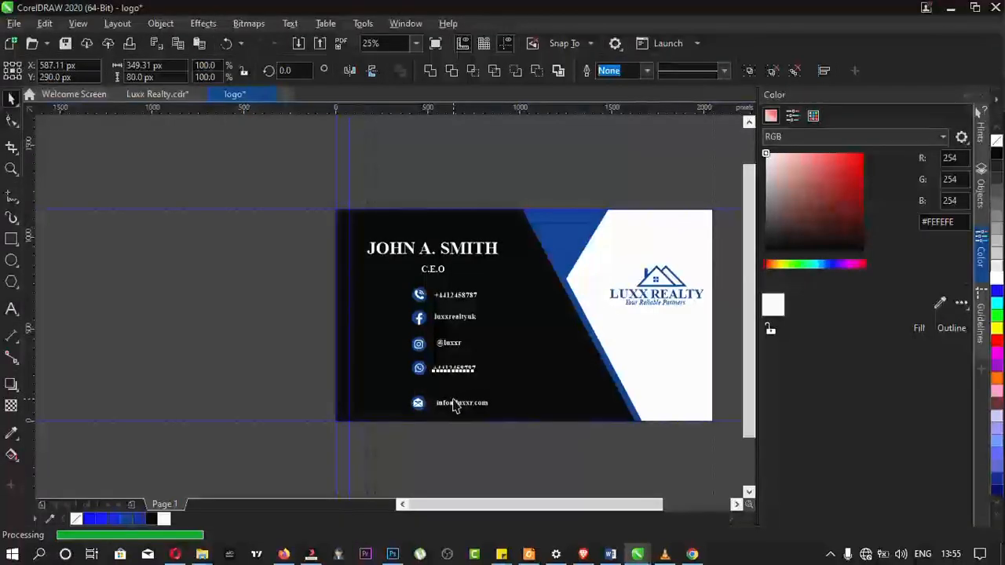
left_click_drag(367, 388, 547, 429)
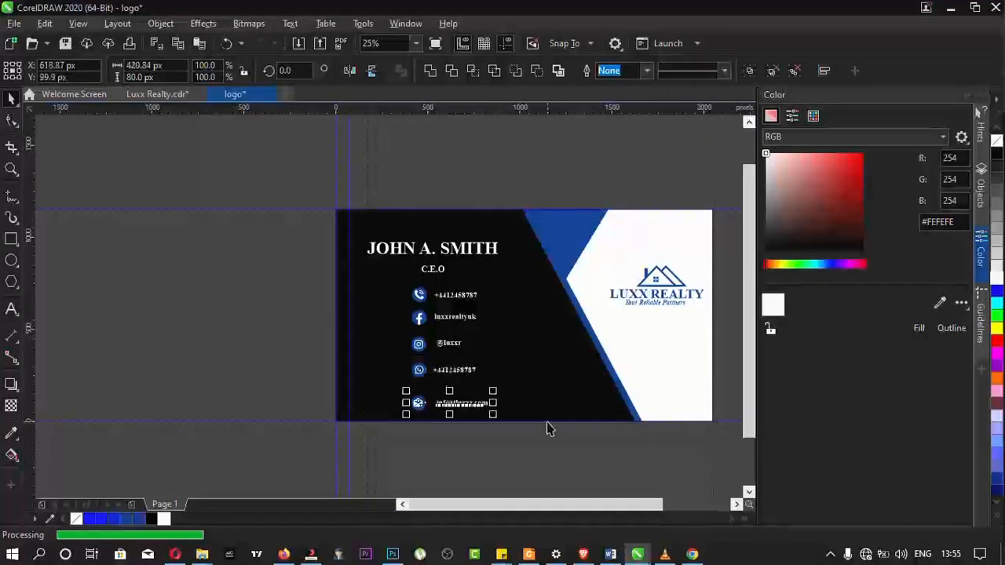
key("Up")
key("Up")
key("Up")
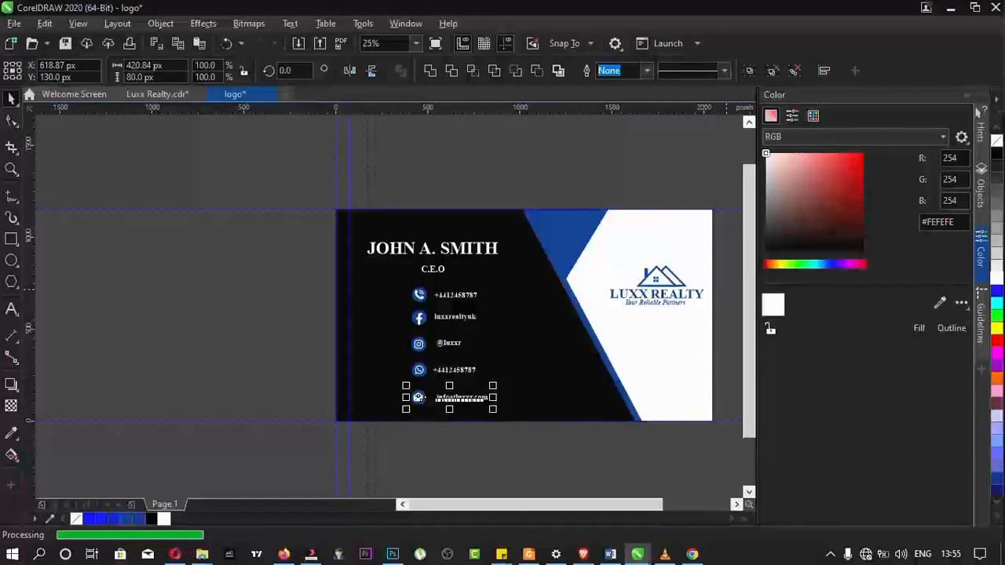
key("alt+Tab")
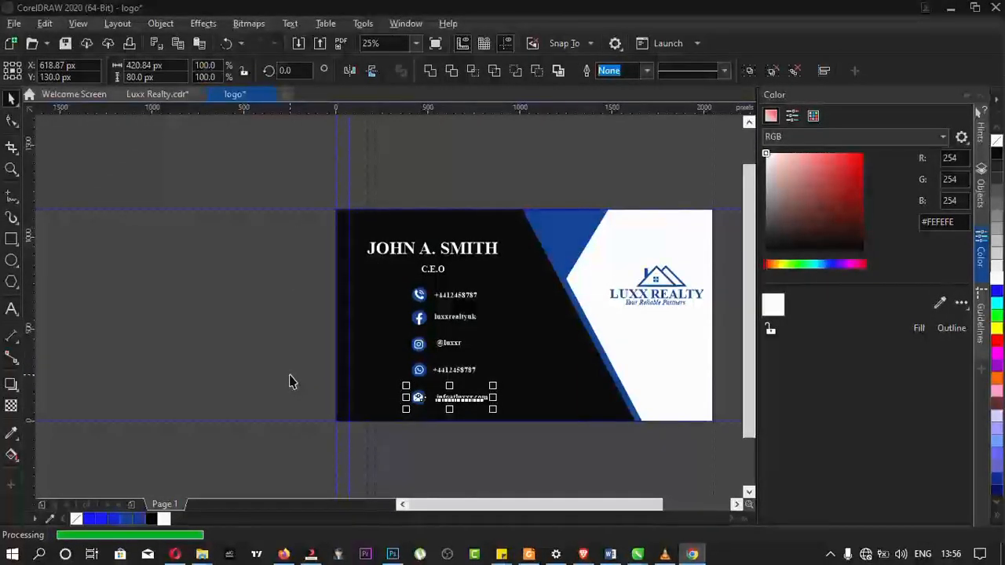
Step: Drag the contact rows group back left so it aligns under the name and C.E.O heading
left_click(305, 301)
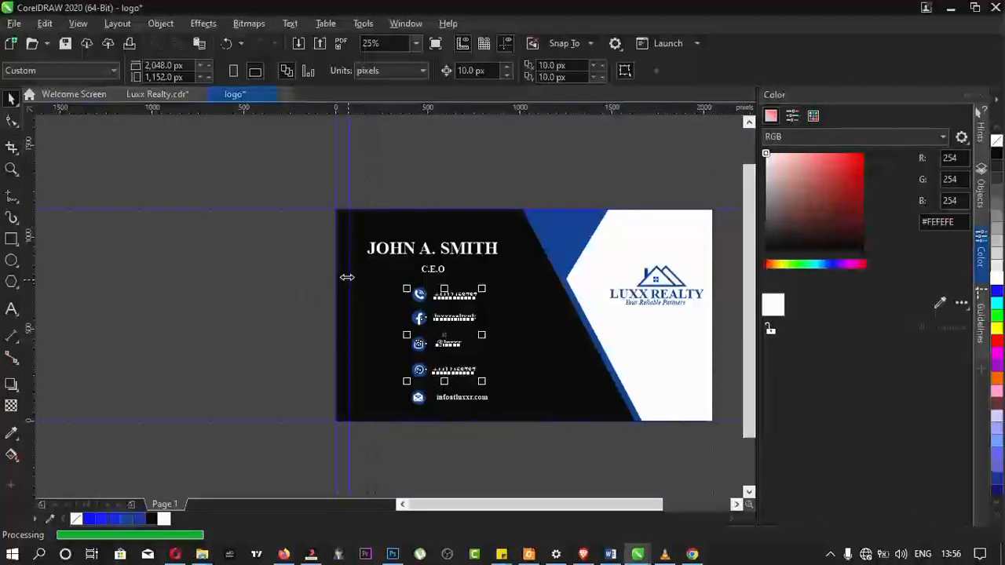
left_click(465, 383)
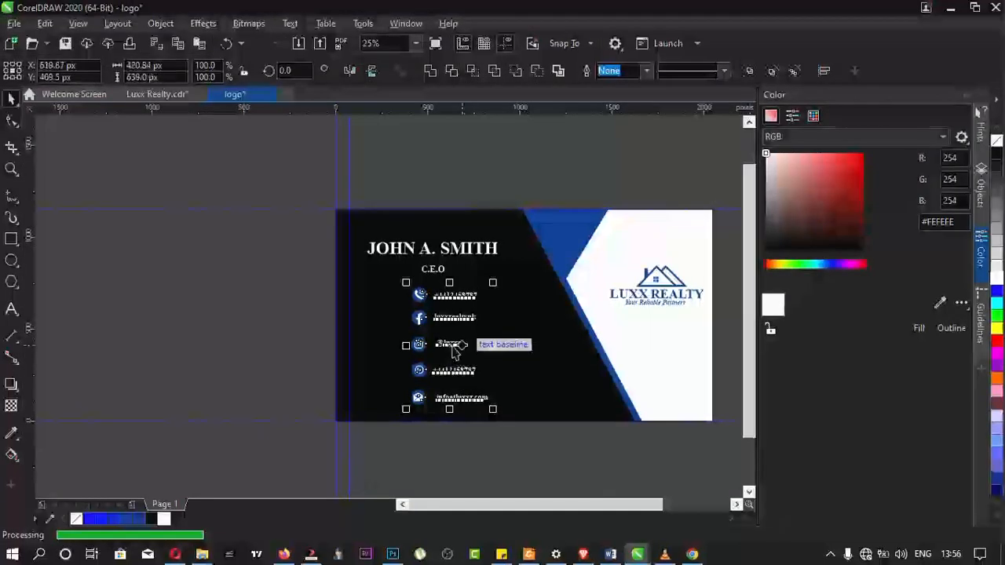
left_click_drag(452, 348, 393, 342)
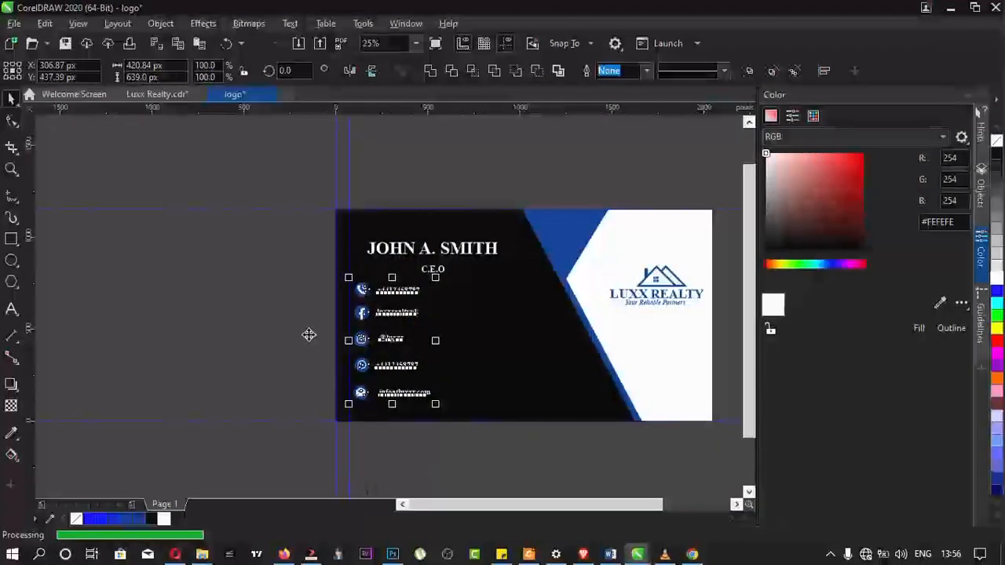
key("Escape")
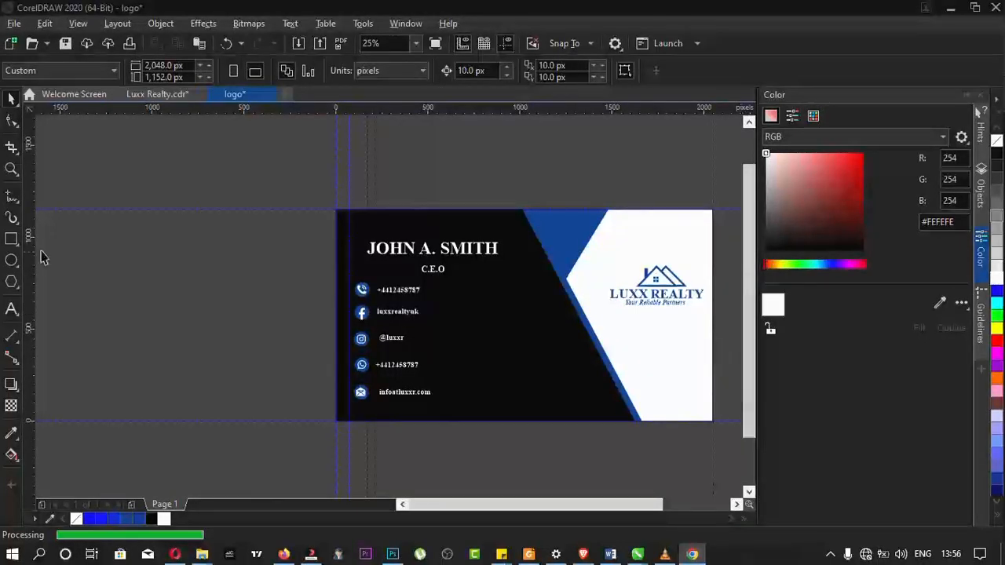
left_click(11, 262)
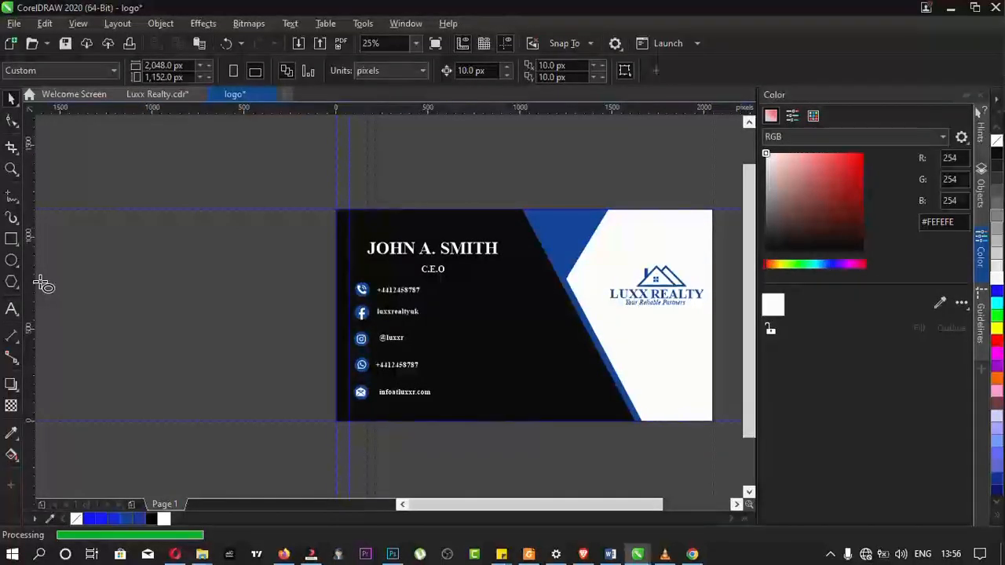
Step: Draw a small circle left of the card, convert it to curves and pull a node into a crescent
left_click_drag(62, 273, 117, 328)
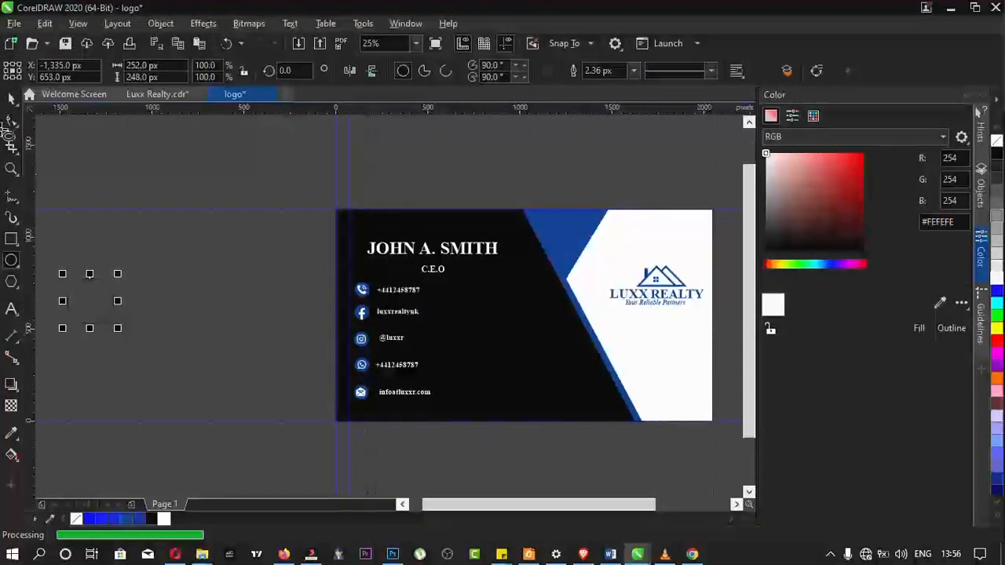
left_click(11, 169)
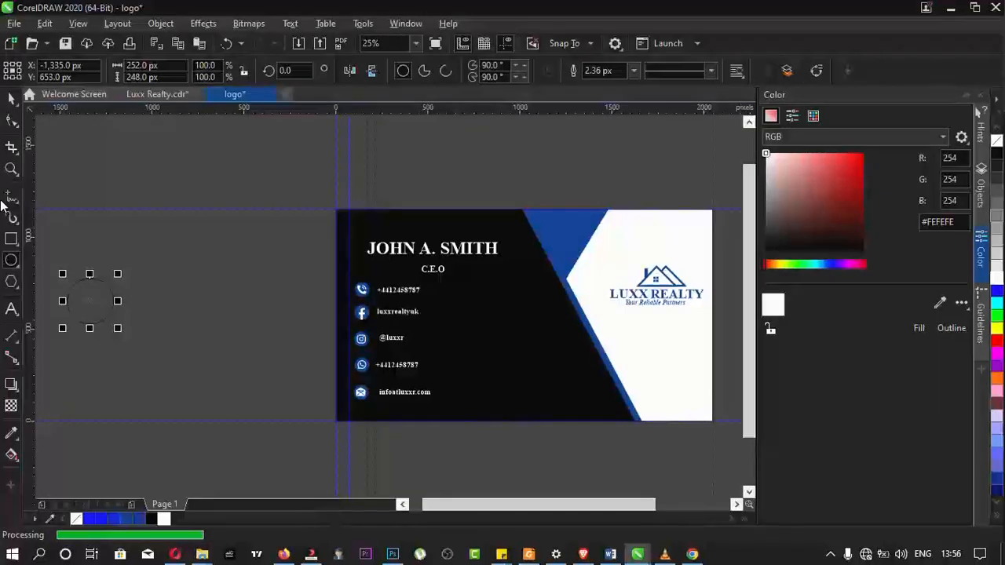
left_click(12, 120)
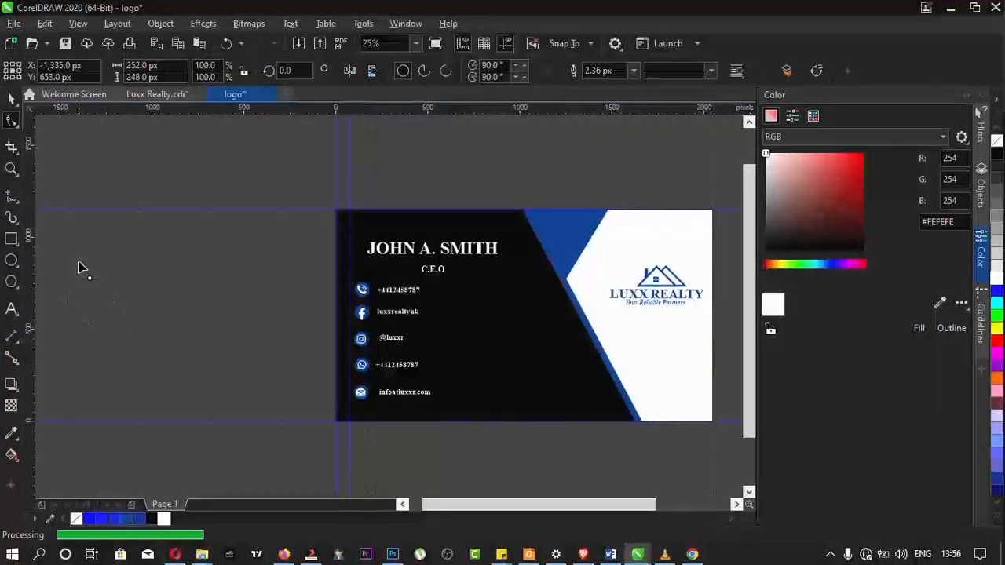
key("ctrl+q")
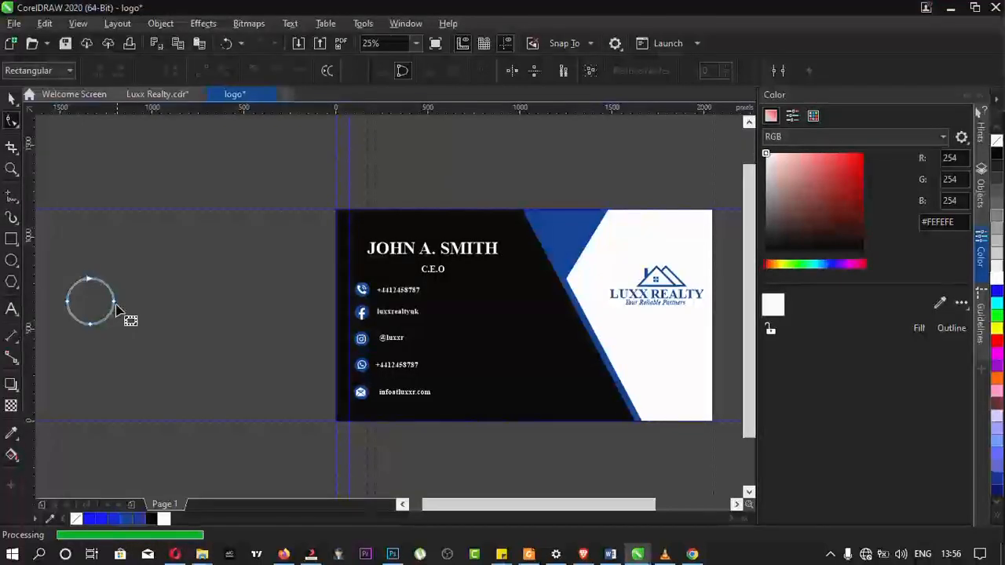
left_click_drag(116, 304, 82, 312)
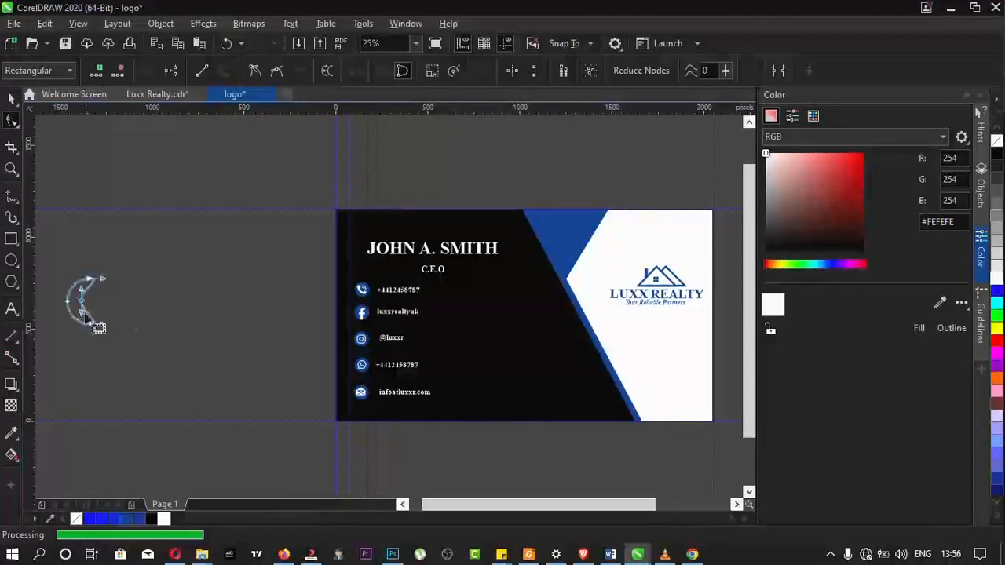
Step: Fill the crescent white, remove its outline, and move it toward the card
left_click(12, 99)
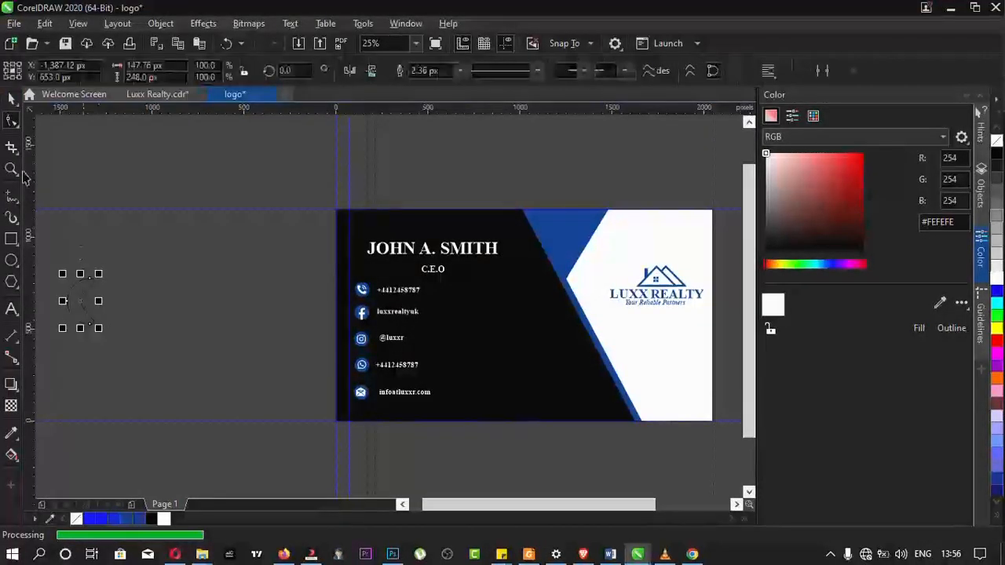
key("space")
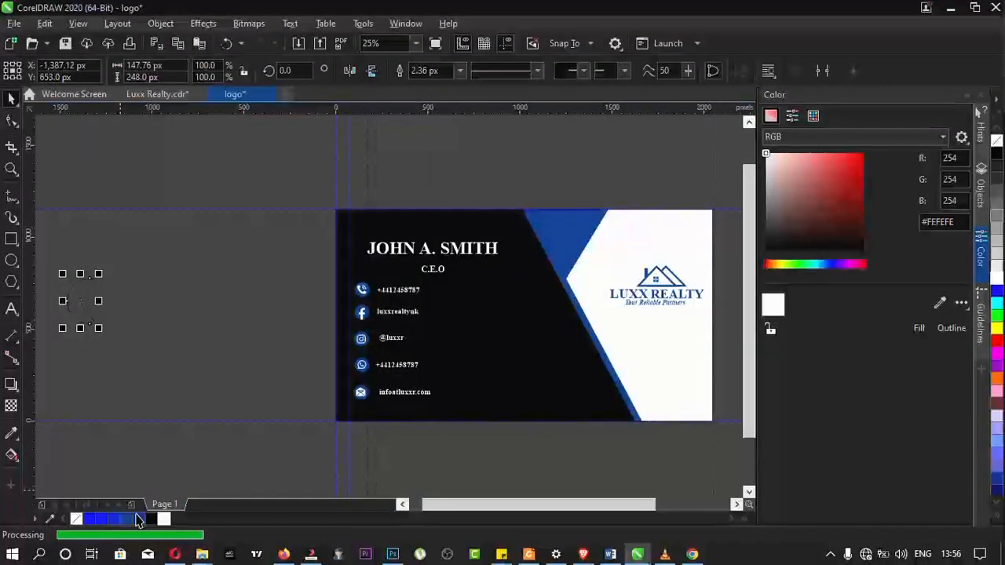
left_click(164, 519)
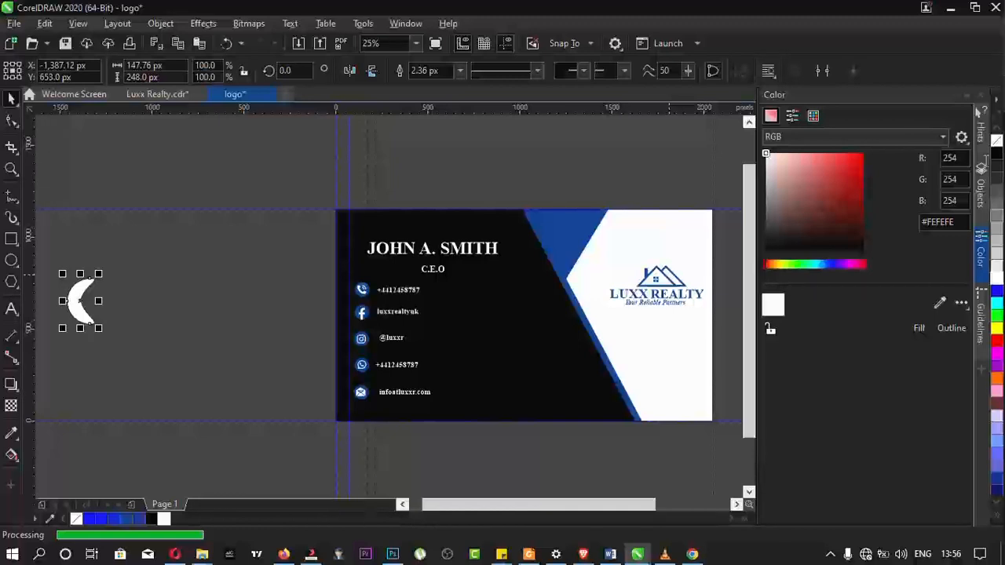
right_click(996, 141)
left_click_drag(82, 300, 393, 425)
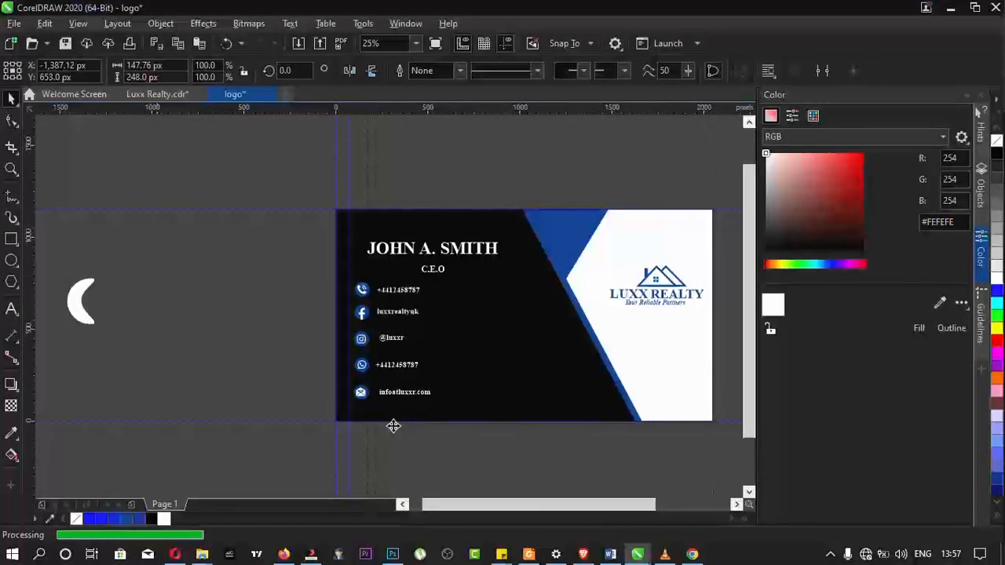
Step: Place the crescent on the card's lower right and rotate it to open upward
left_click_drag(393, 425, 528, 393)
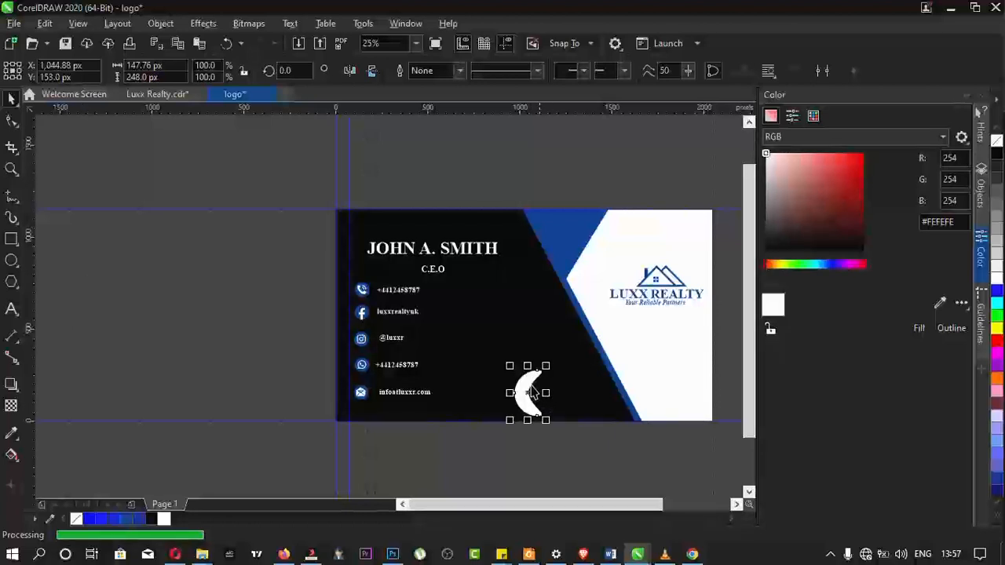
left_click(530, 393)
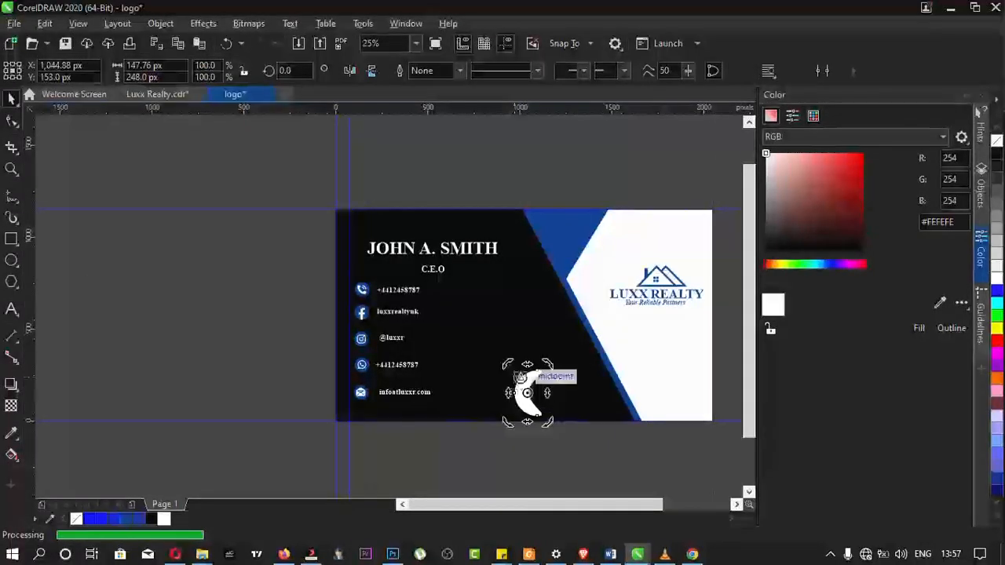
left_click_drag(506, 367, 499, 412)
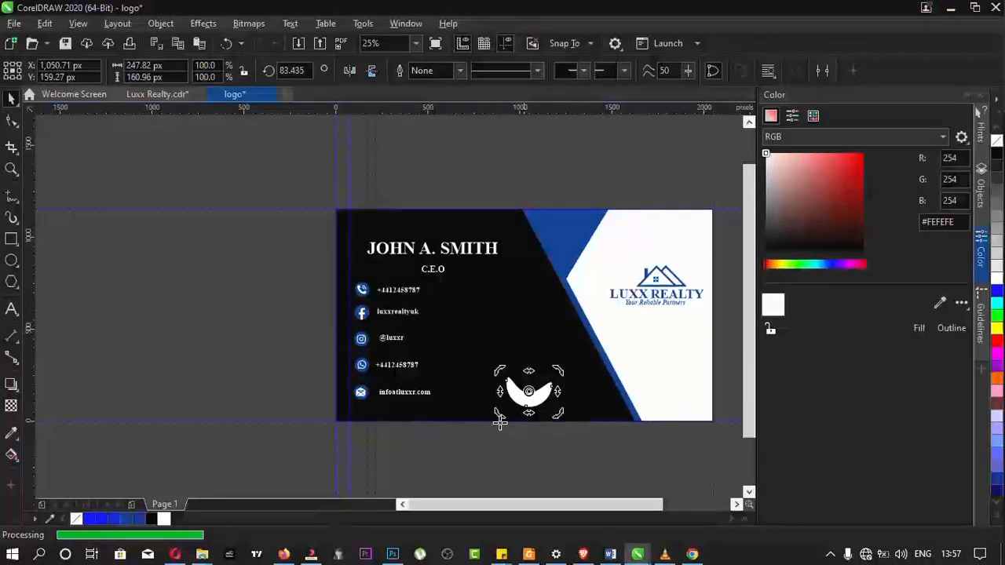
left_click(500, 423)
left_click(528, 394)
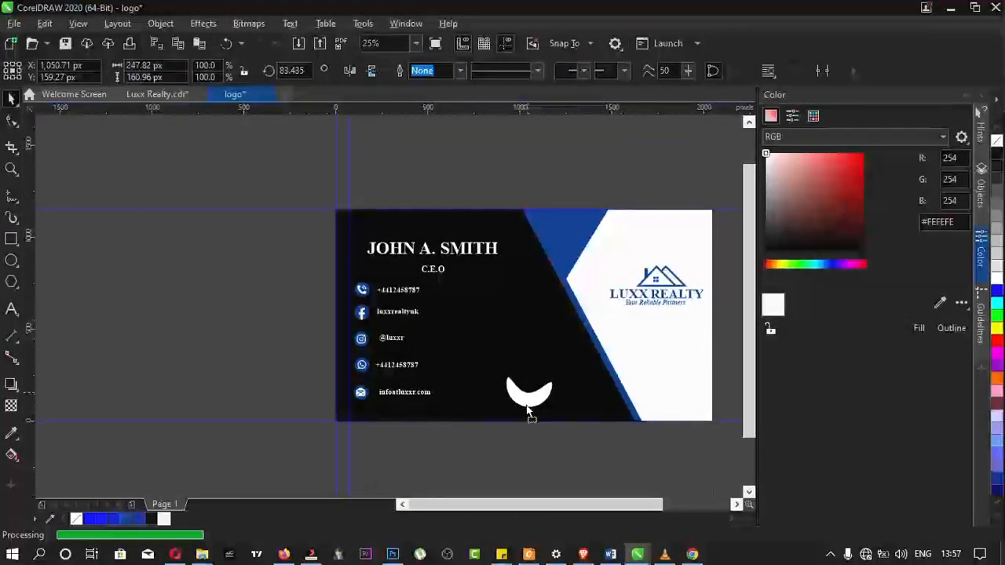
left_click_drag(527, 408, 579, 403)
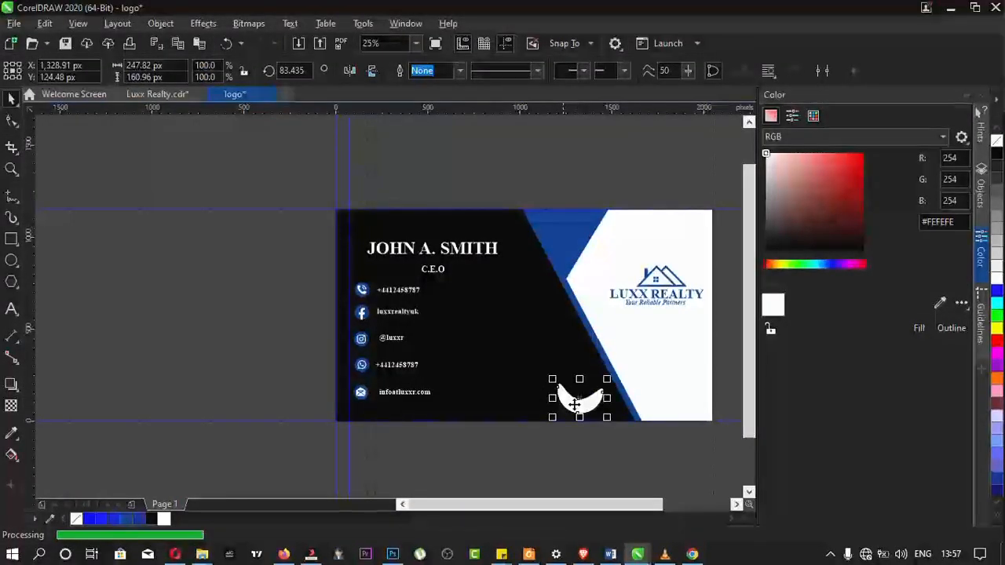
Step: Duplicate the crescent twice going up-left, then shrink all three together
left_click_drag(569, 383, 560, 338)
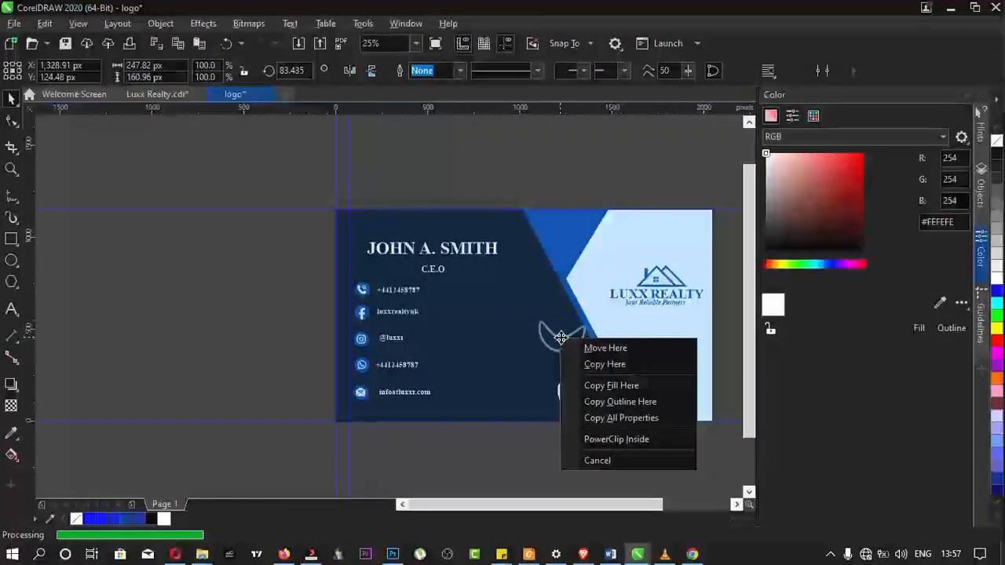
left_click(605, 364)
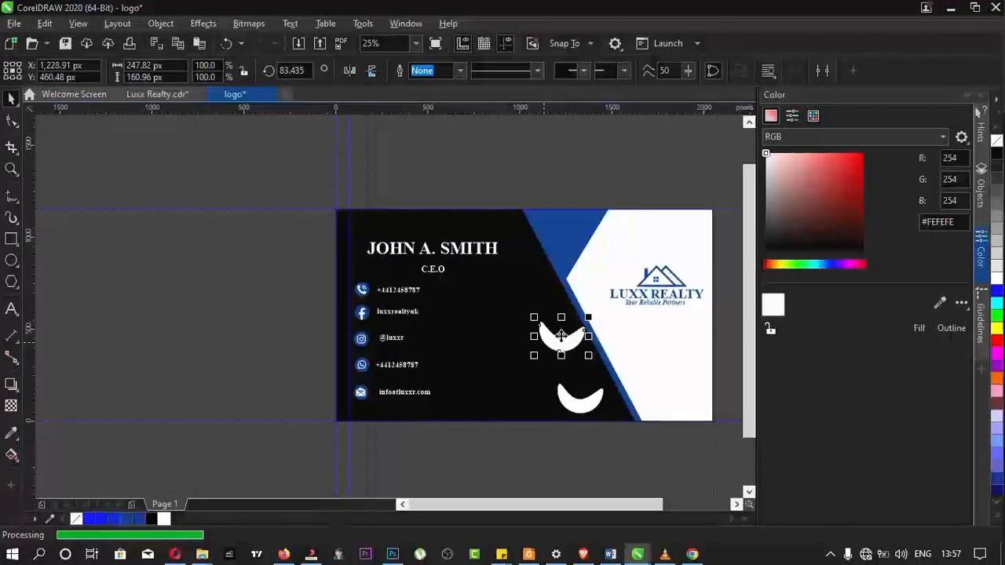
left_click_drag(560, 335, 536, 286)
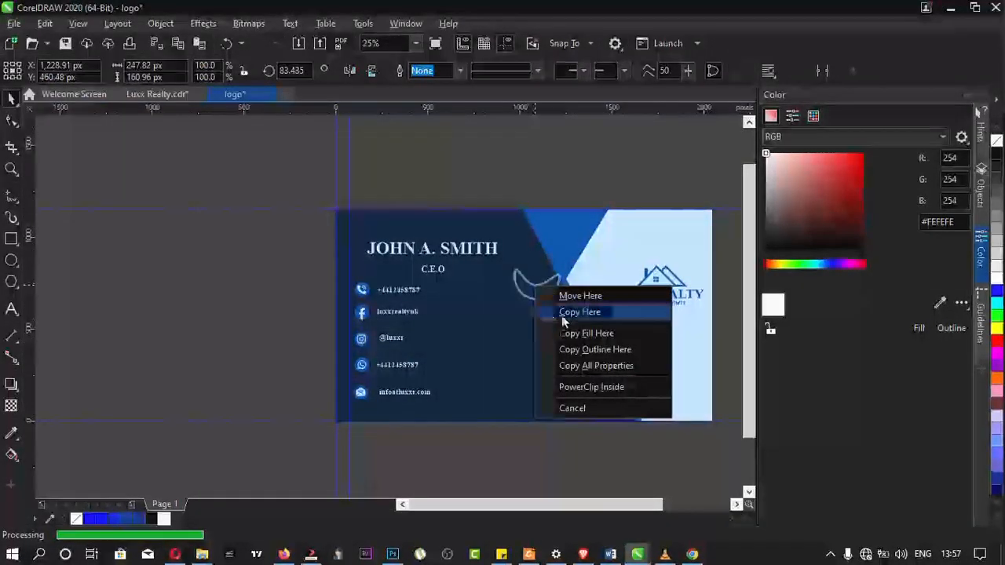
left_click(563, 313)
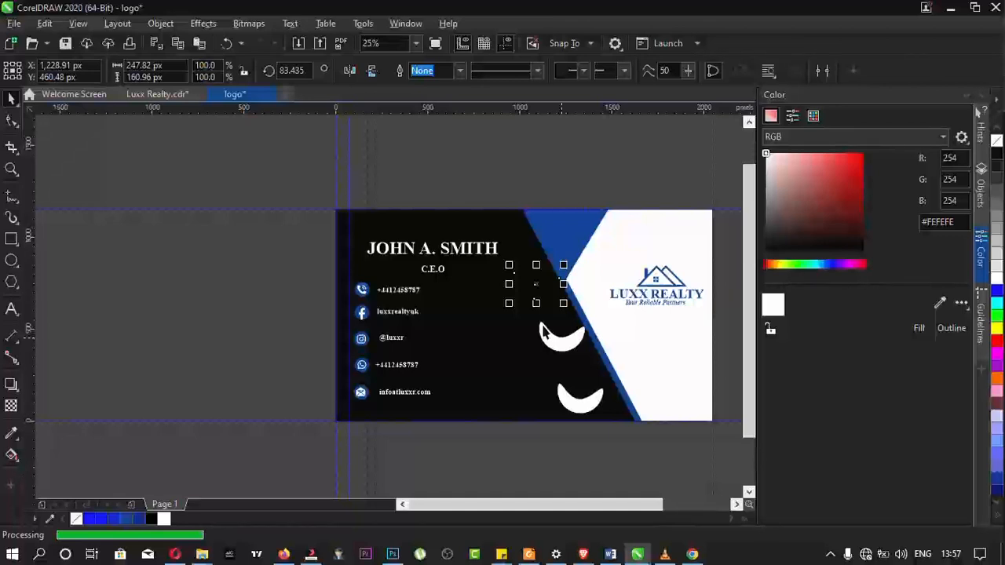
left_click(564, 396, "shift")
left_click(543, 332, "shift")
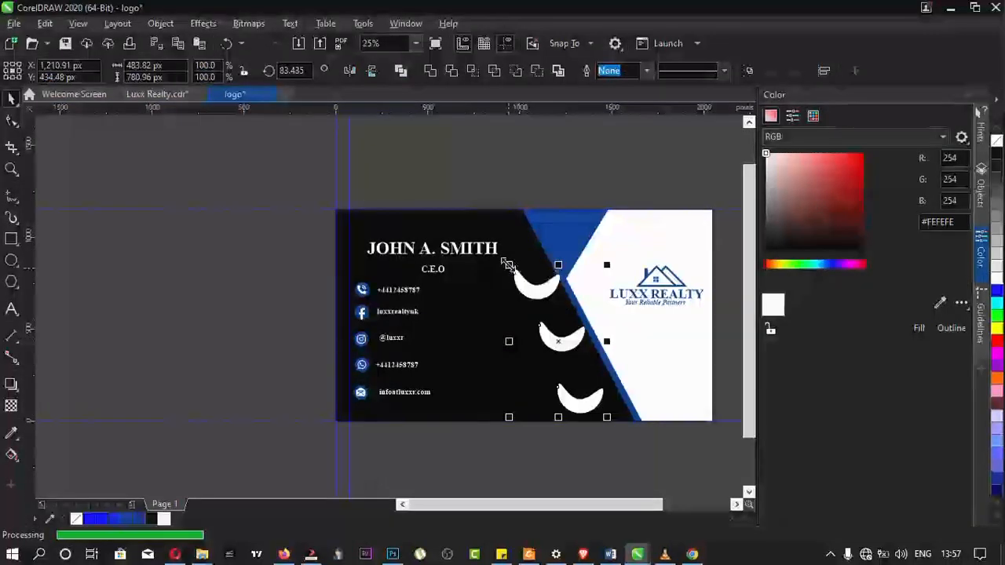
left_click_drag(506, 264, 556, 342)
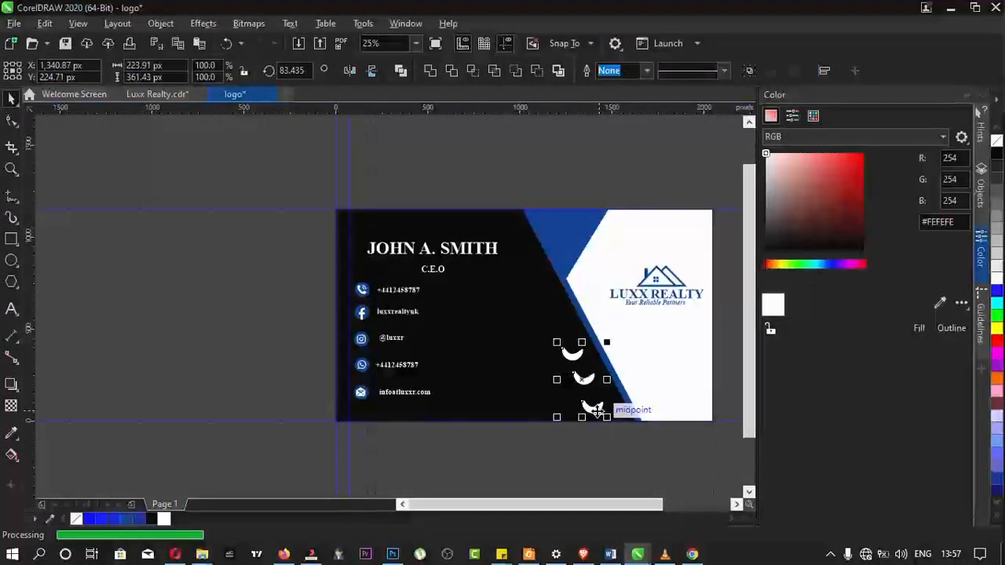
Step: Nudge the bottom crescent right and down into position
left_click(597, 411)
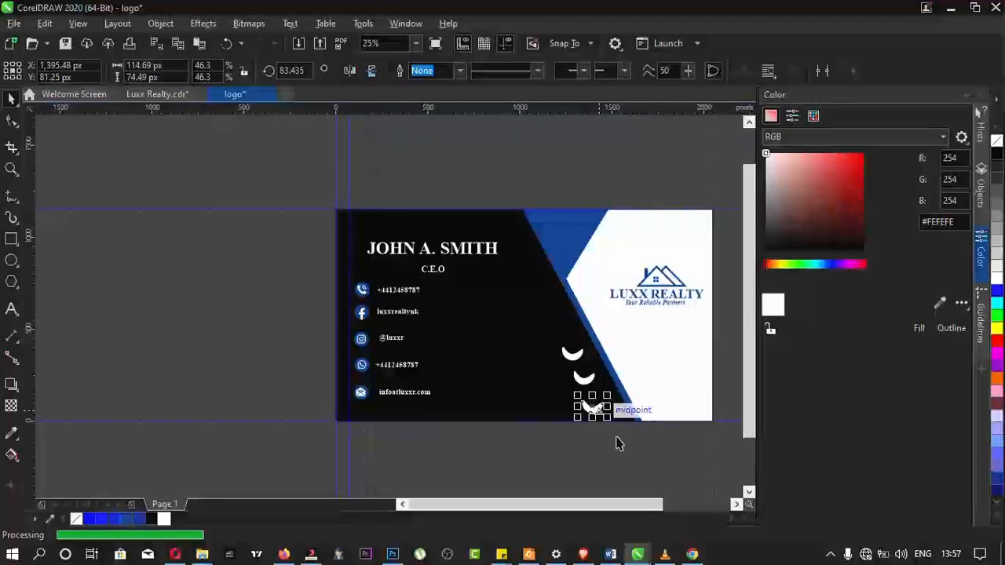
key("Right")
key("Right")
key("Right")
key("Right")
key("Right")
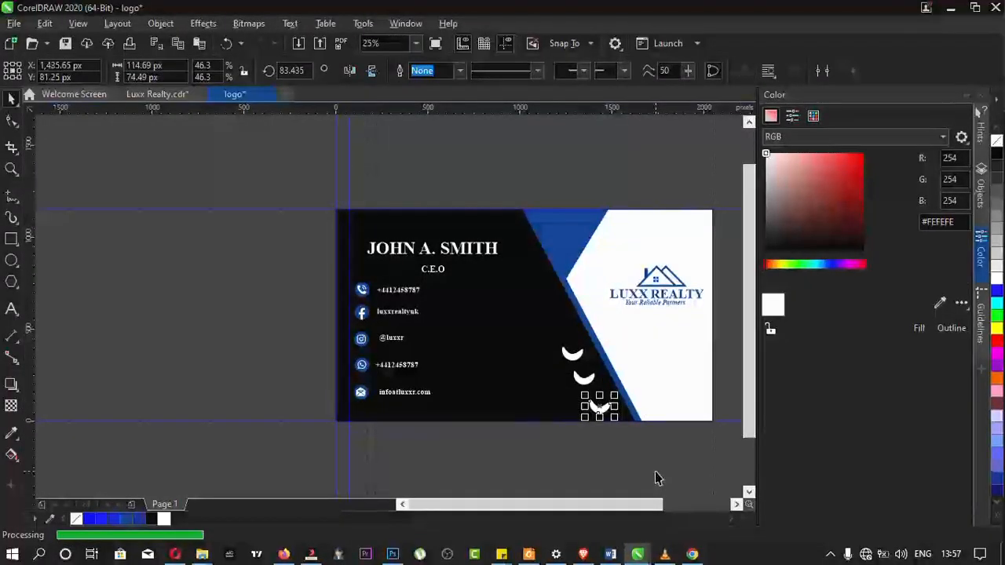
key("Right")
key("Right")
key("Right")
key("Right")
key("Right")
key("Right")
key("Right")
key("Down")
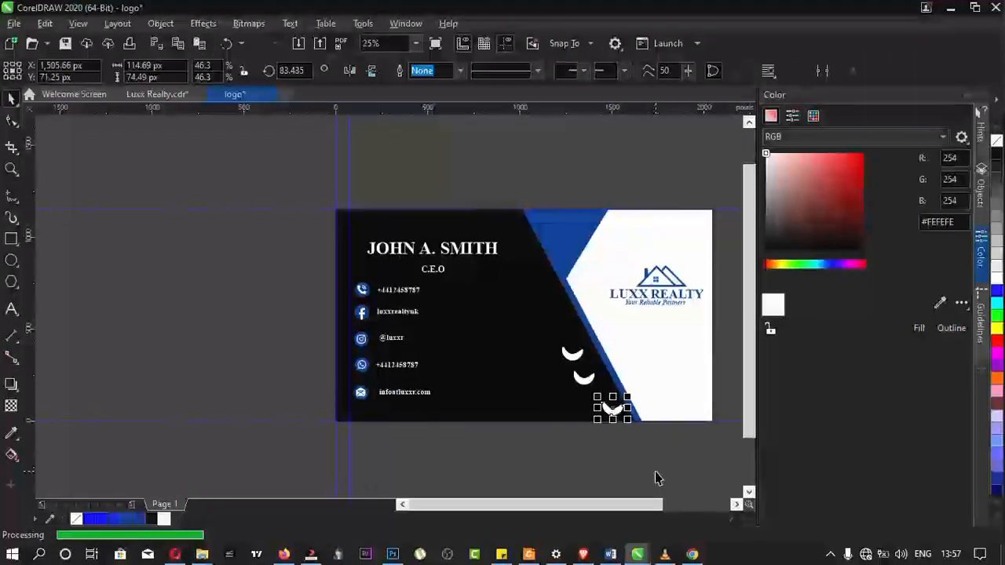
key("Left")
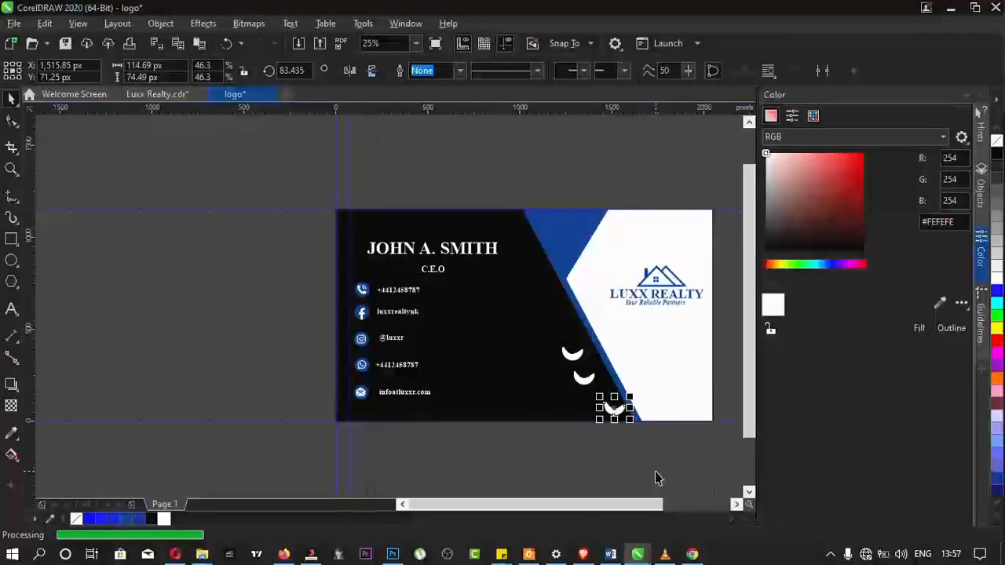
Step: Fine-tune the middle crescent down and right so the three step diagonally
left_click(581, 380)
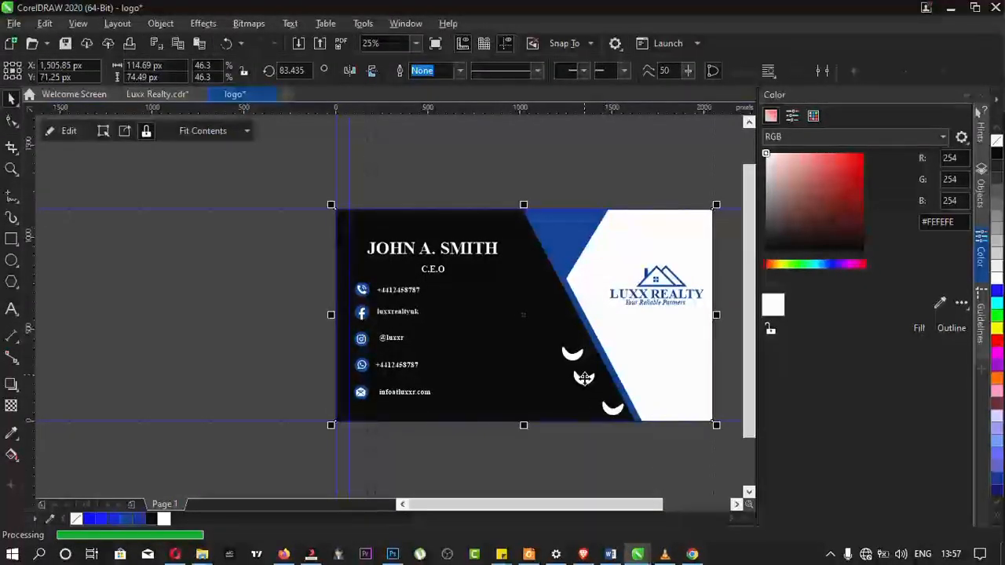
key("Right")
key("Right")
key("Right")
key("Right")
key("Right")
key("Right")
key("Right")
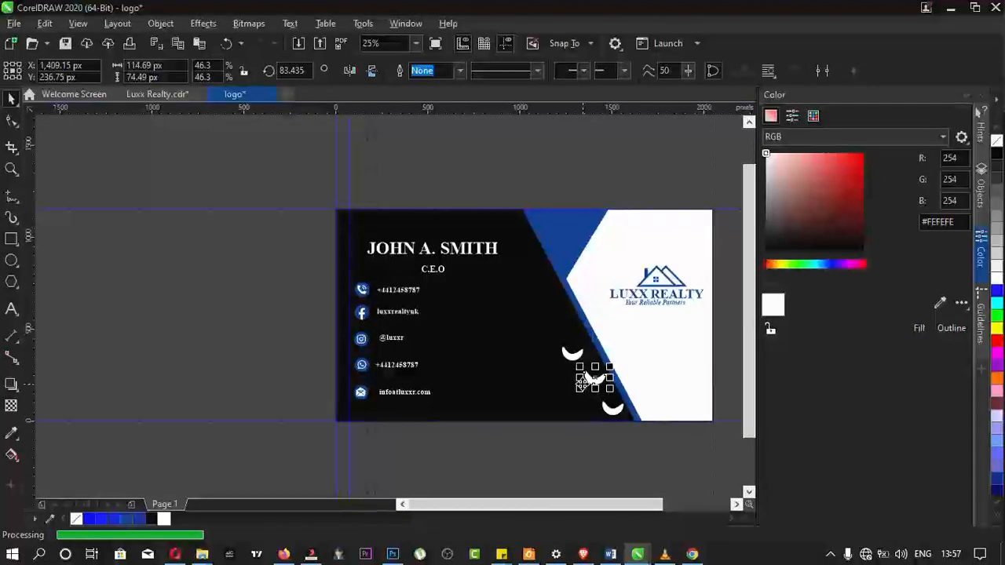
key("Down")
key("Down")
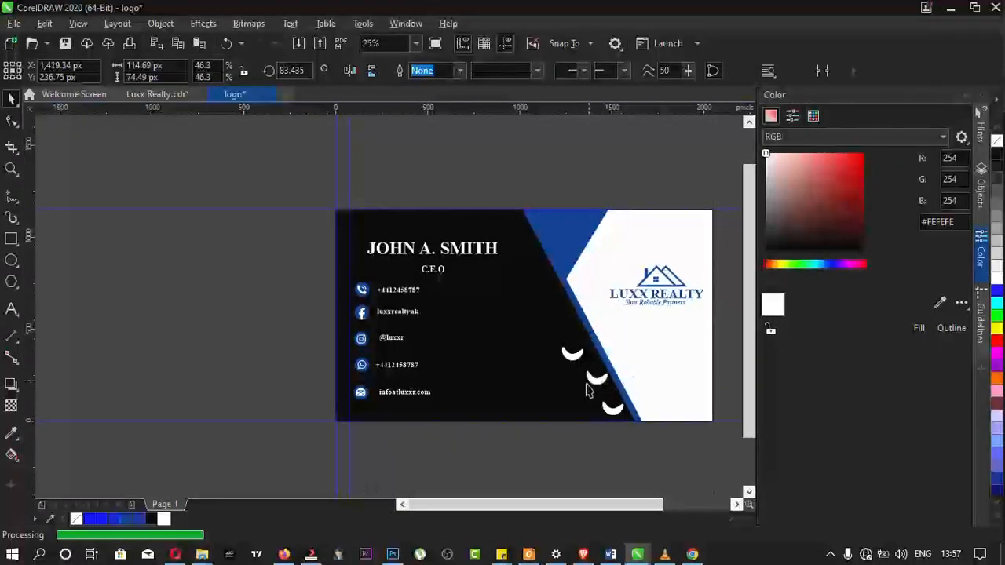
key("Right")
key("Right")
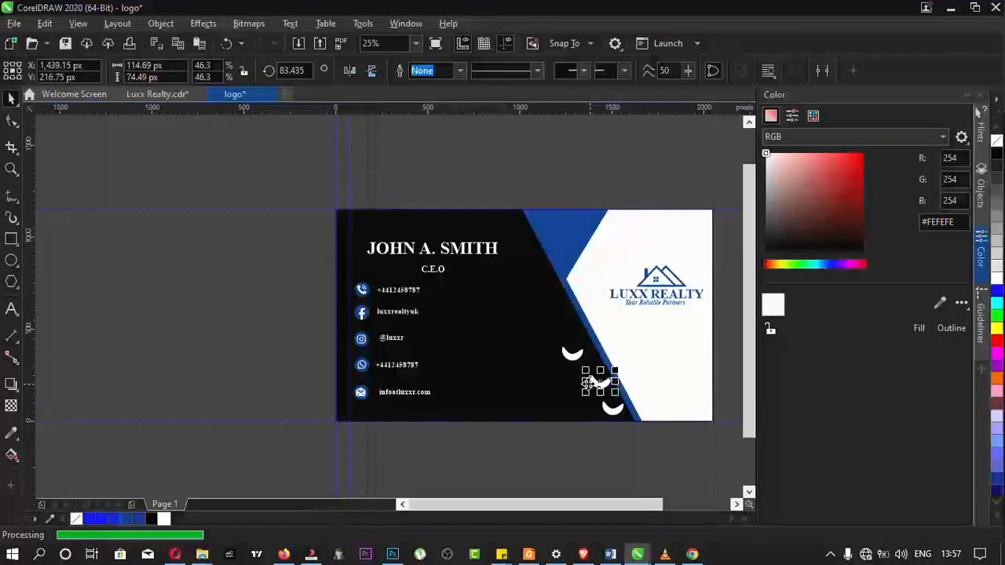
key("Down")
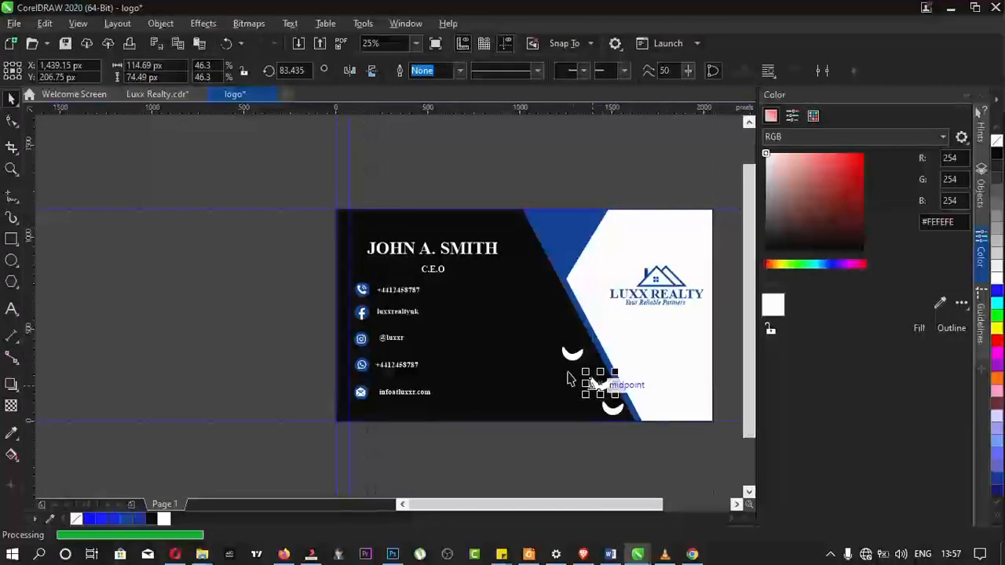
left_click_drag(598, 383, 571, 360)
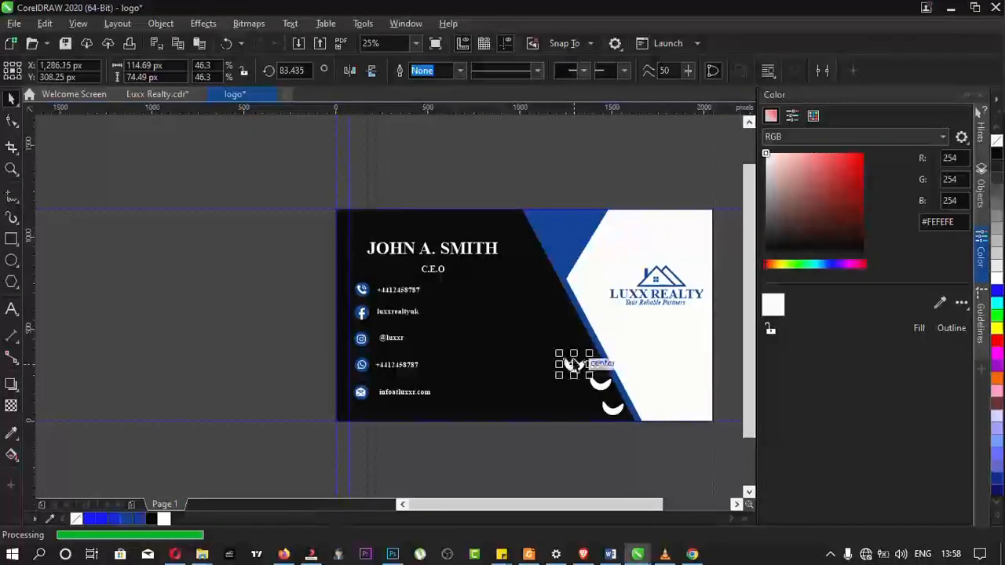
key("Right")
key("Right")
key("Right")
key("Right")
key("Right")
key("Right")
key("Right")
key("Right")
key("Down")
key("Right")
key("Right")
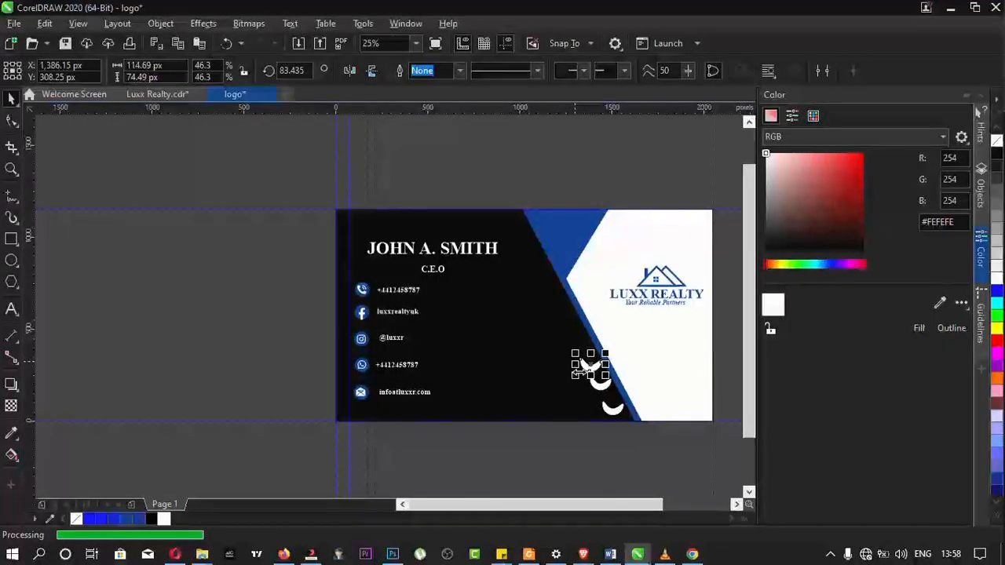
left_click(607, 392)
left_click(606, 386)
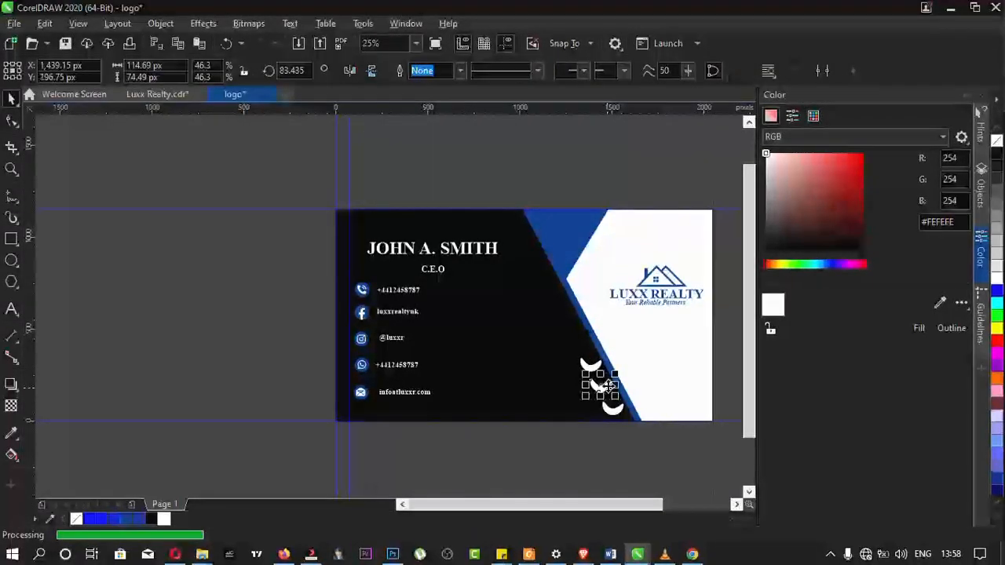
key("Down")
key("Down")
key("Right")
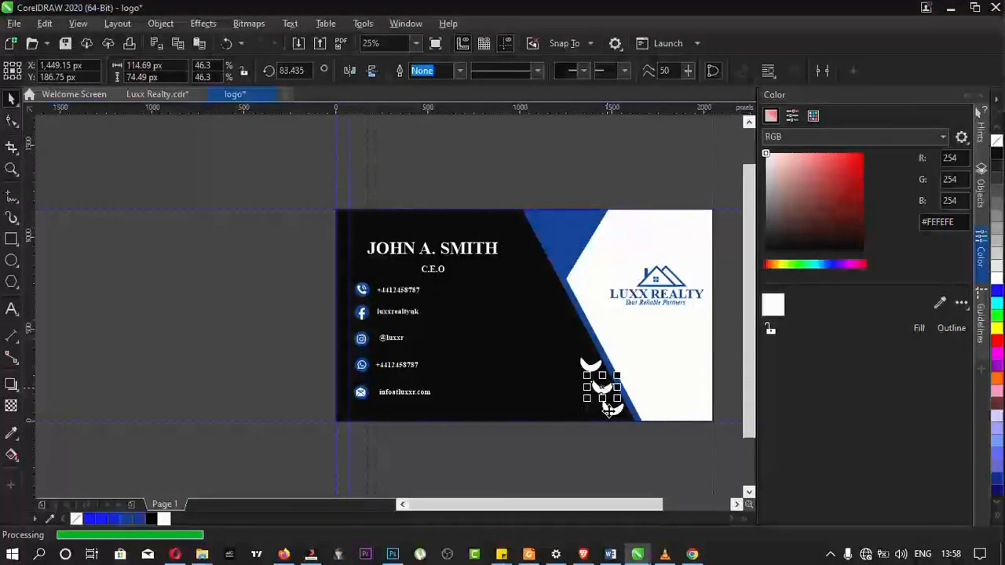
left_click(307, 252)
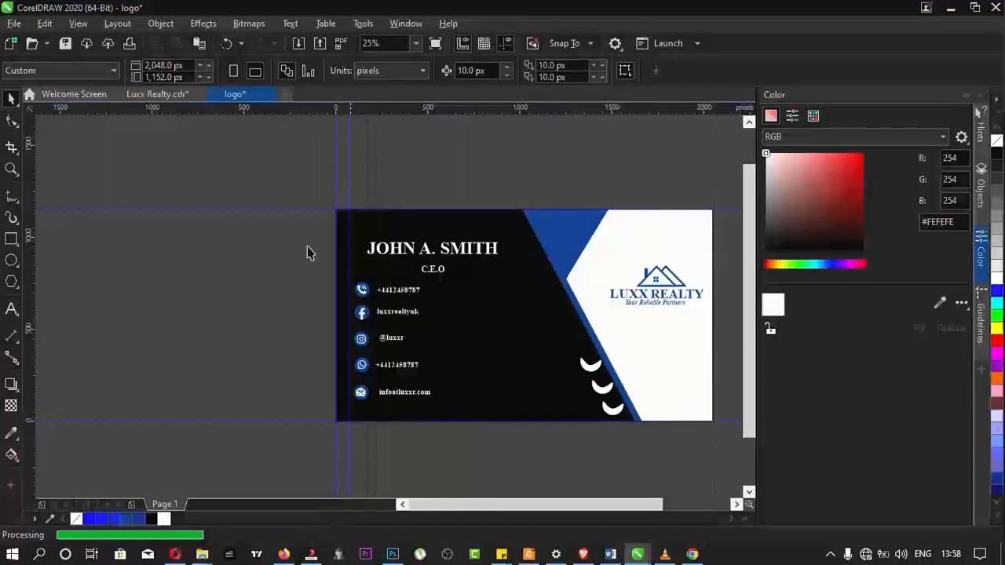
Step: Nudge the name and C.E.O title up slightly
left_click_drag(307, 234, 565, 284)
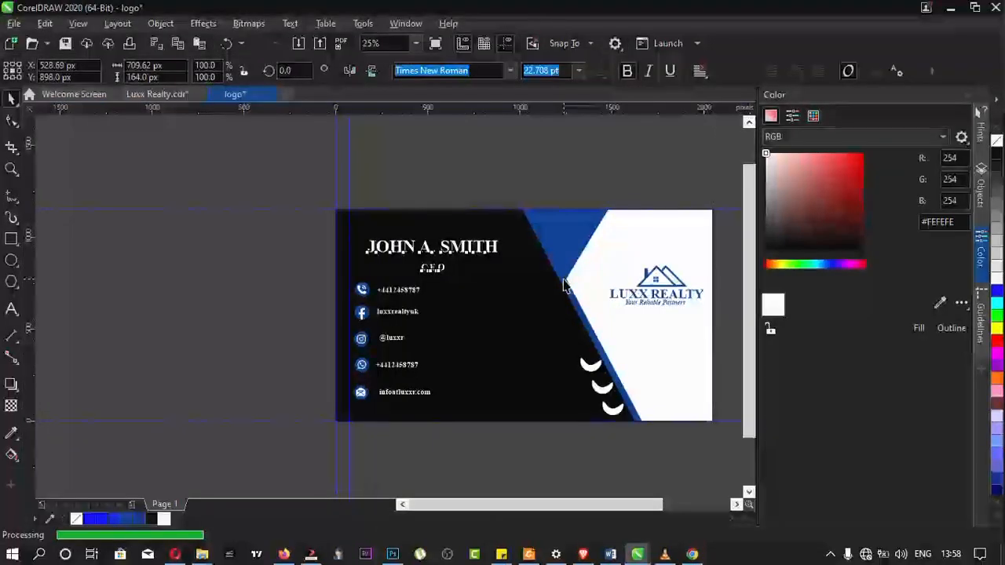
key("Up")
key("Up")
left_click_drag(337, 455, 405, 454)
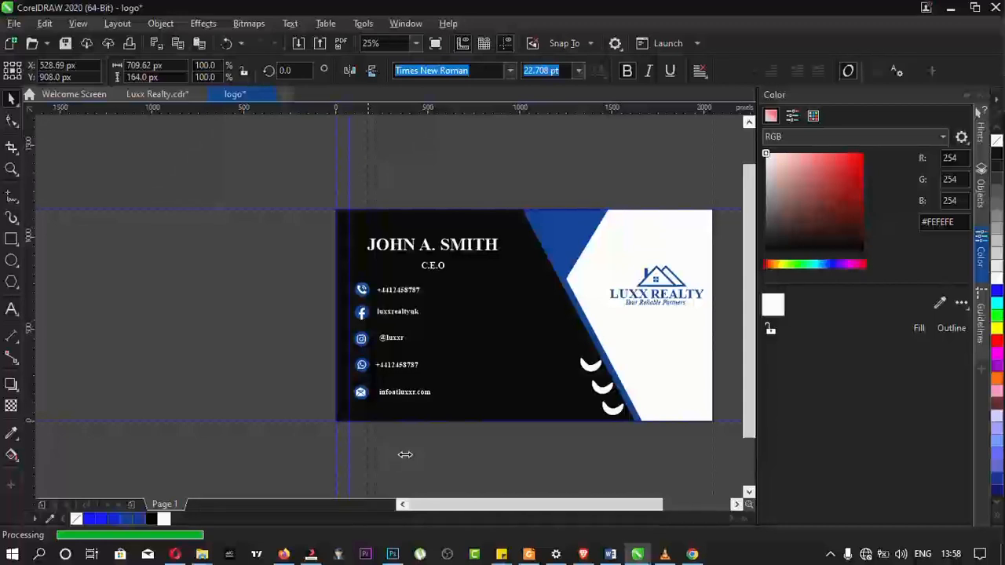
left_click_drag(437, 380, 372, 249)
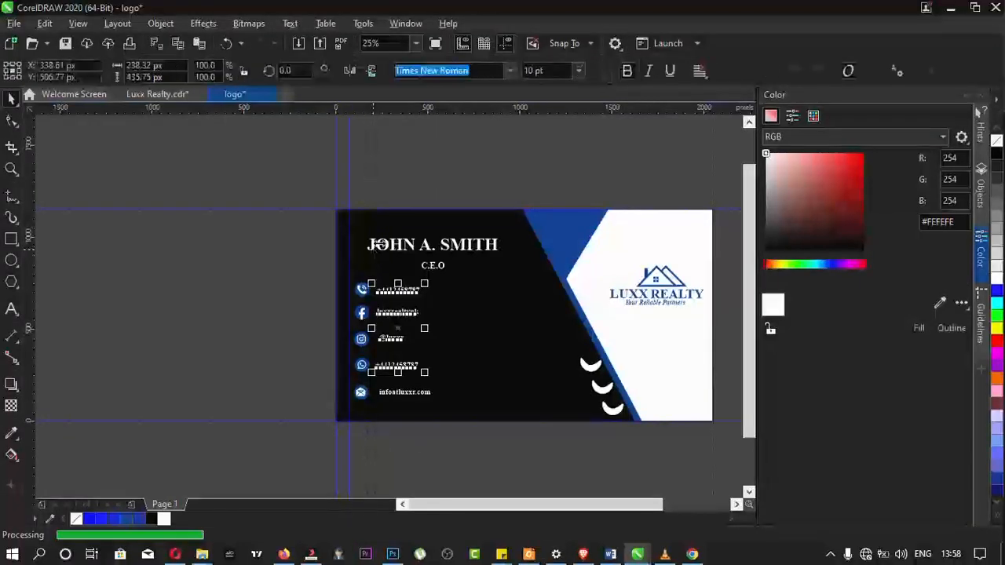
left_click(578, 70)
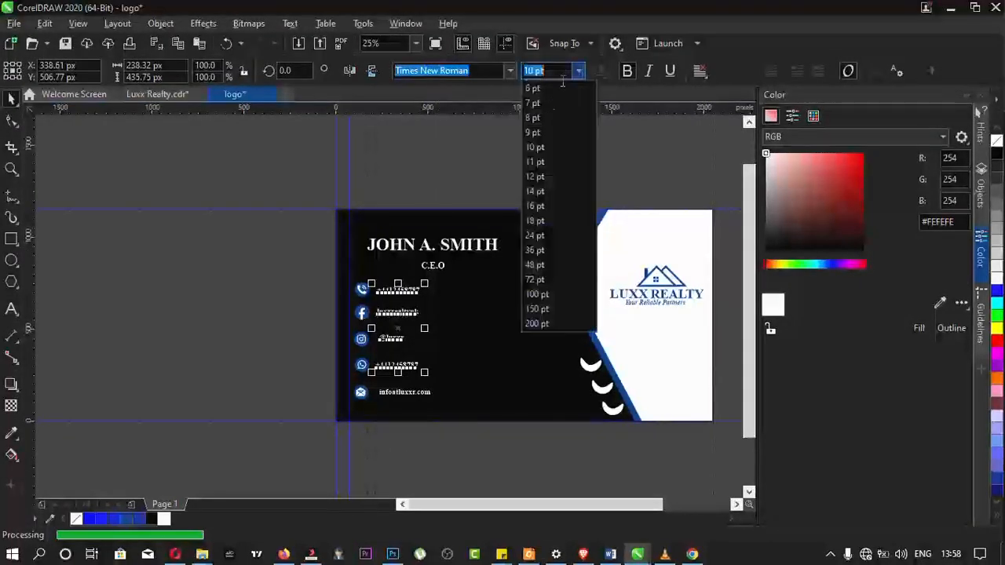
left_click(545, 181)
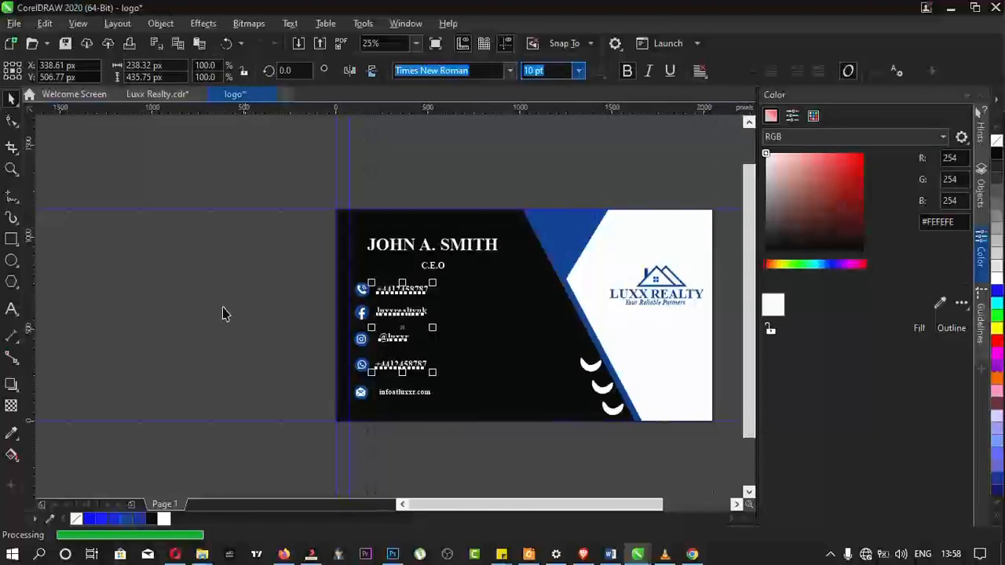
left_click(392, 339)
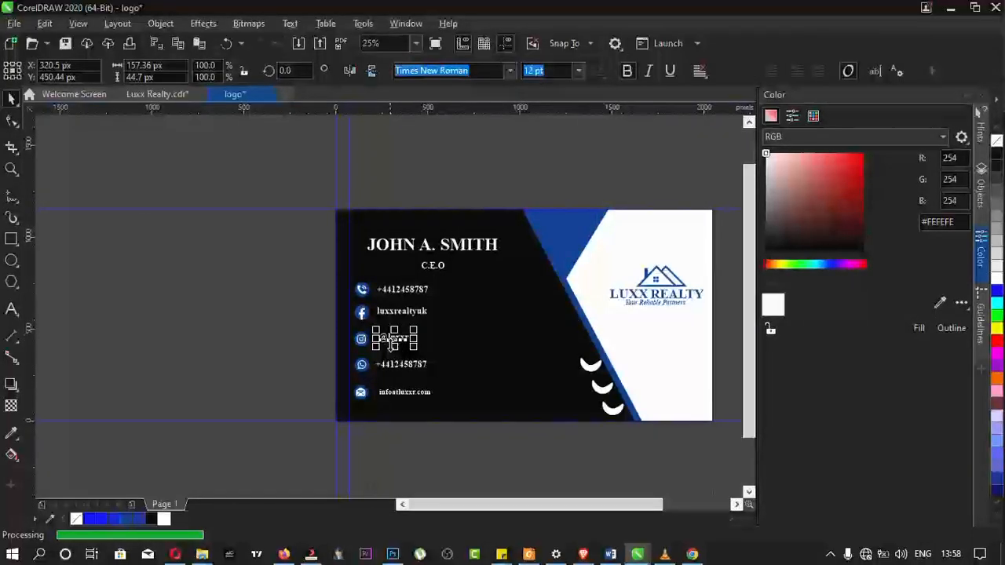
left_click(281, 369)
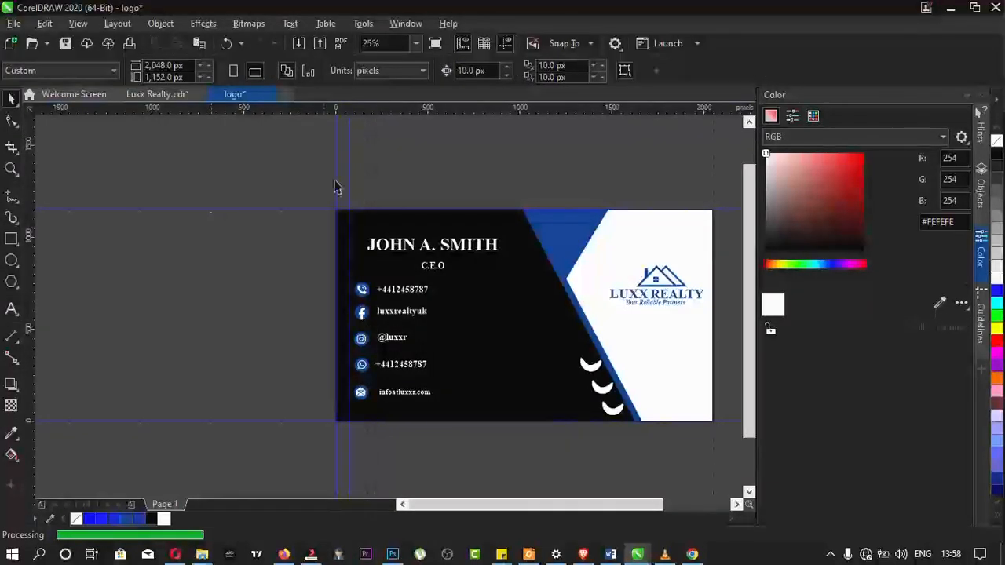
Step: Delete the upper and lower horizontal guidelines and both vertical guidelines
left_click(291, 210)
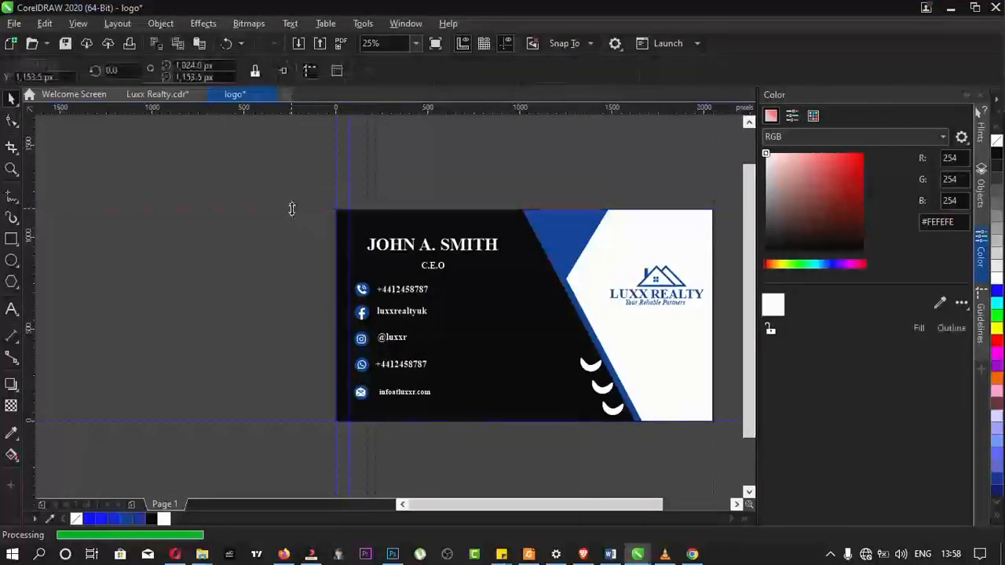
key("Delete")
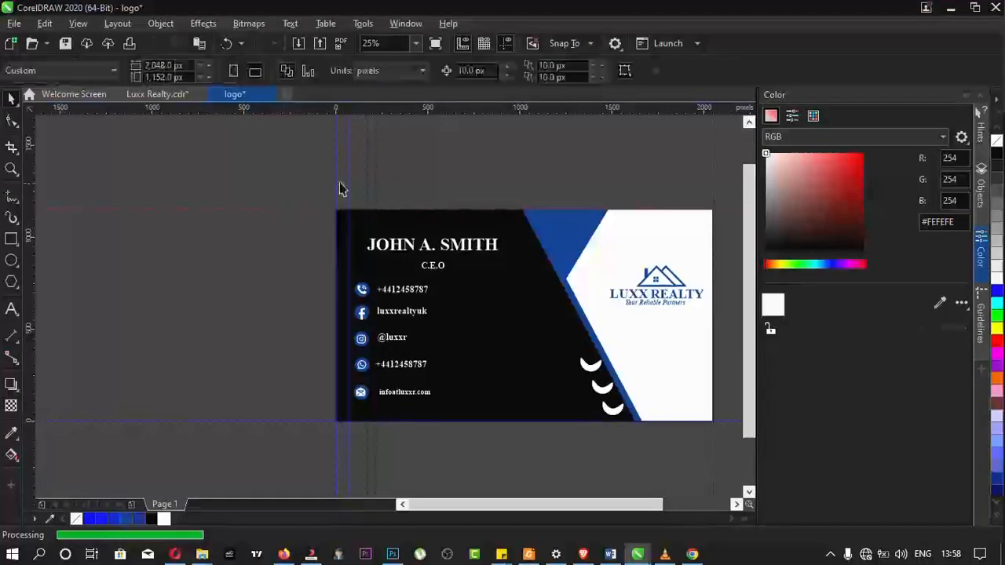
left_click(335, 186)
left_click_drag(335, 186, 351, 173)
key("Delete")
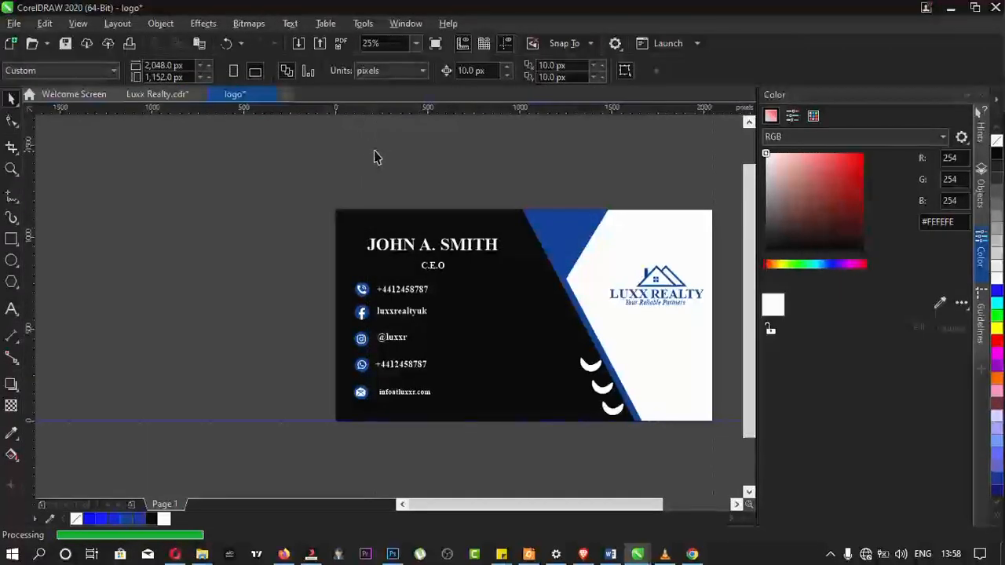
left_click(376, 153)
key("Delete")
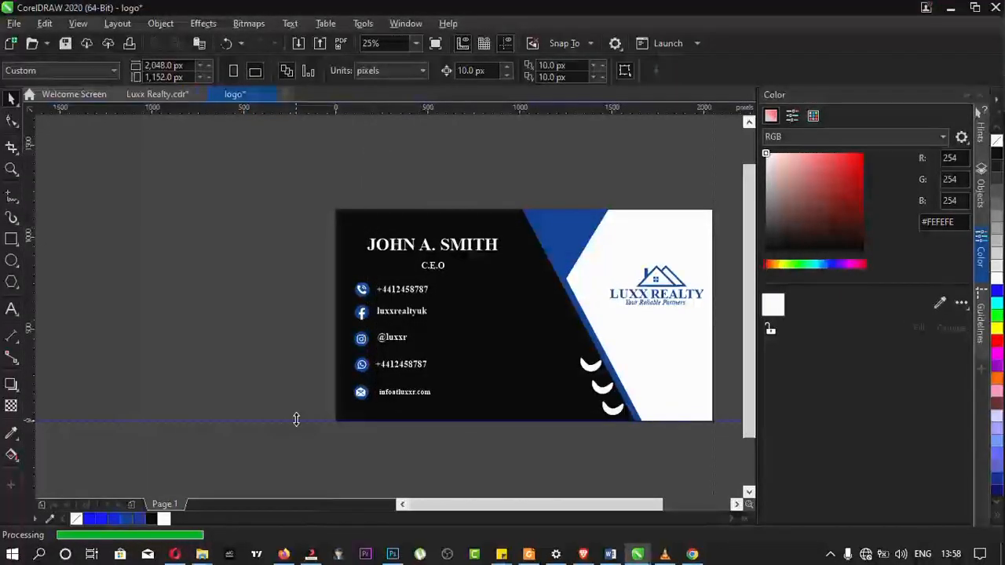
left_click(299, 423)
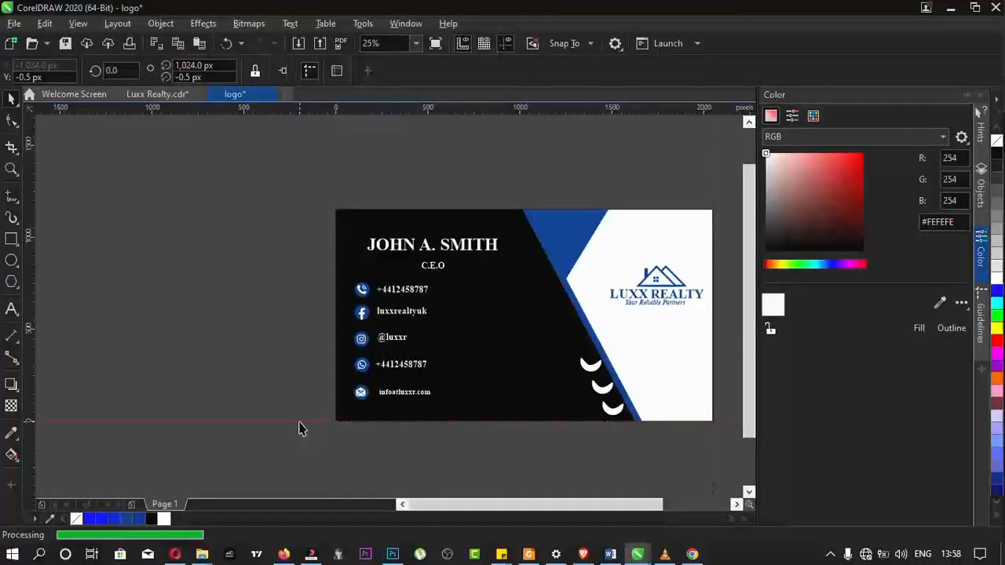
key("Delete")
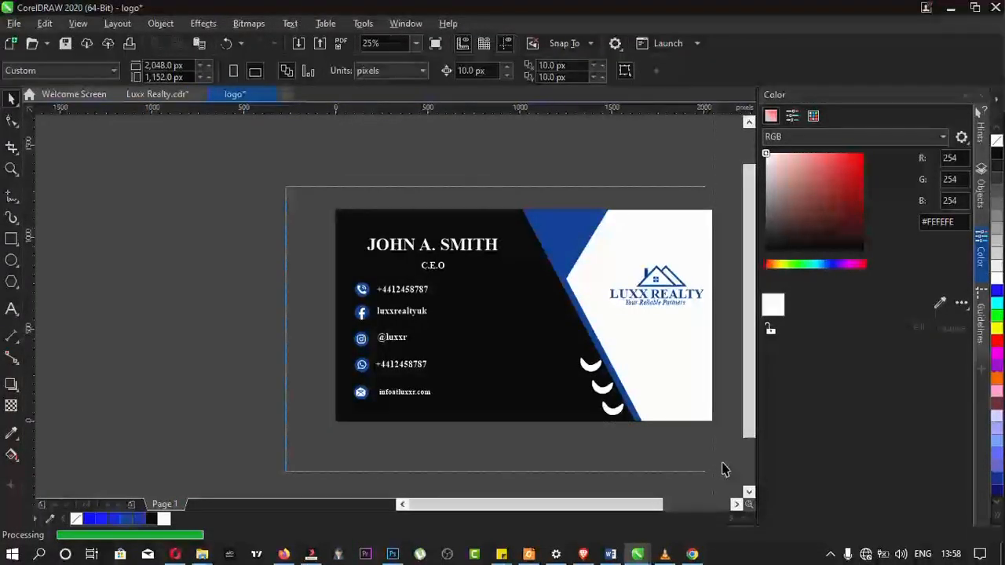
Step: Select all to check the card, then delete the leftover guideline at the right edge
key("ctrl+a")
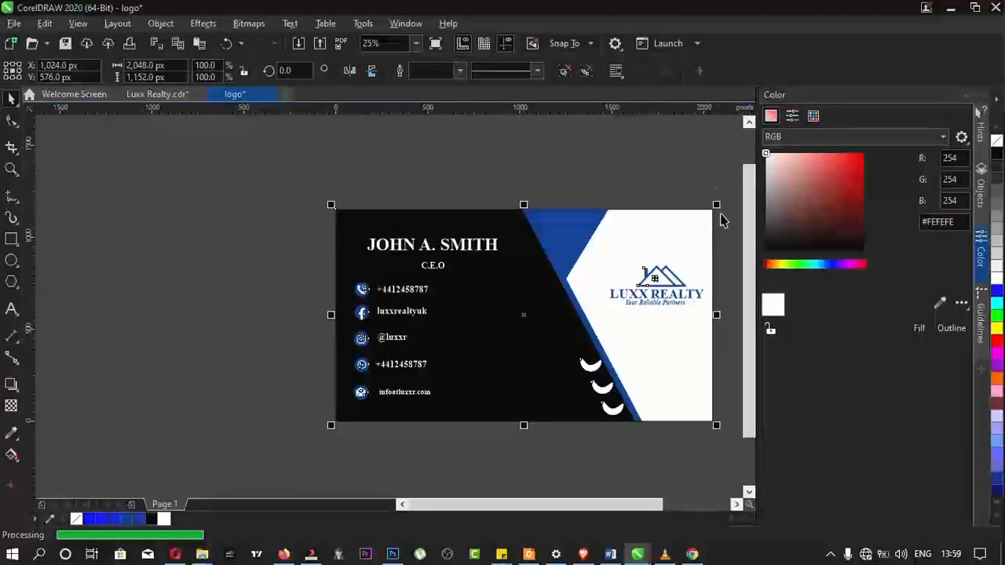
left_click(712, 182)
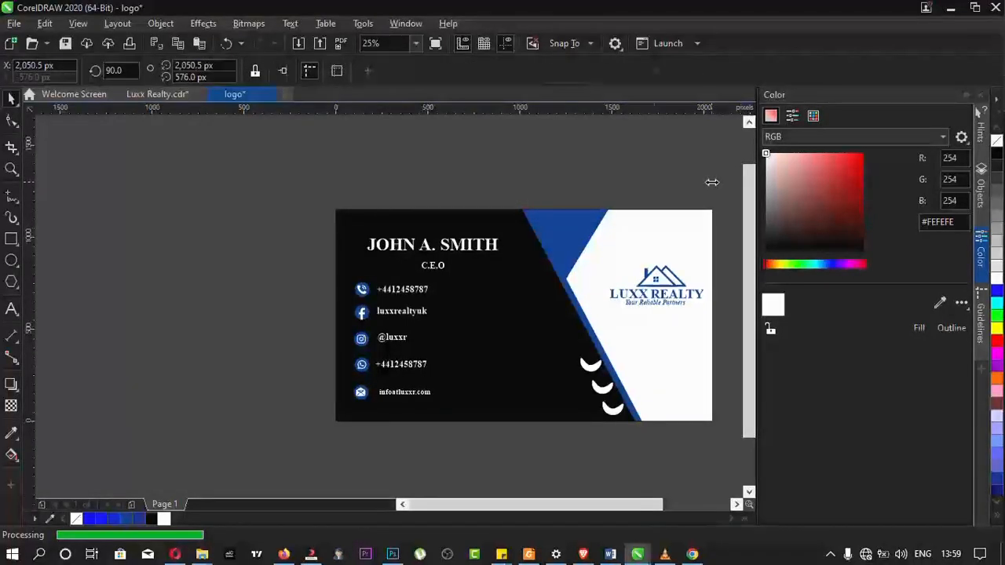
key("Delete")
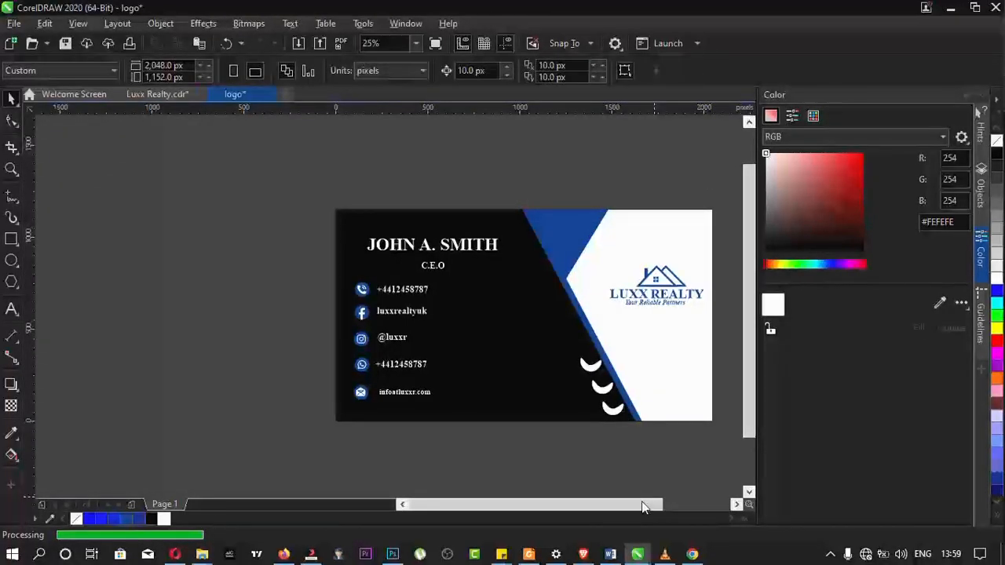
scroll(642, 506, "right", 3)
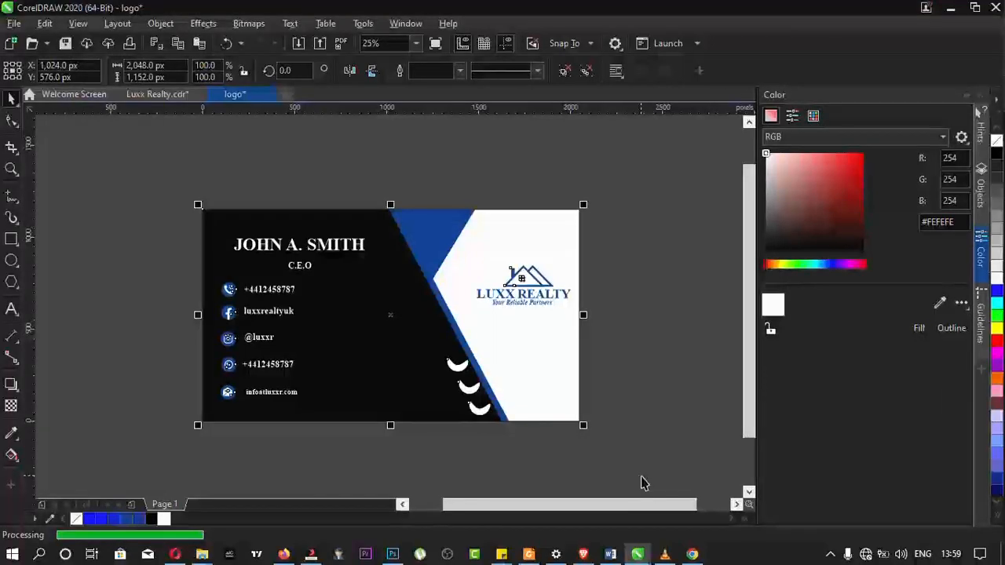
Step: Save the drawing as Luxx2 in Desktop > Youtube Videos
key("ctrl+s")
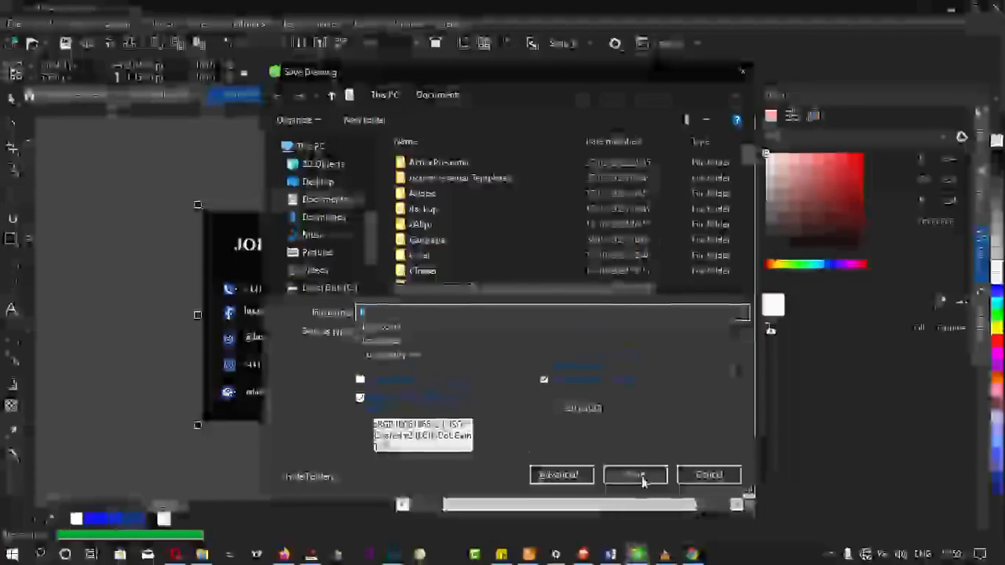
type("Lu")
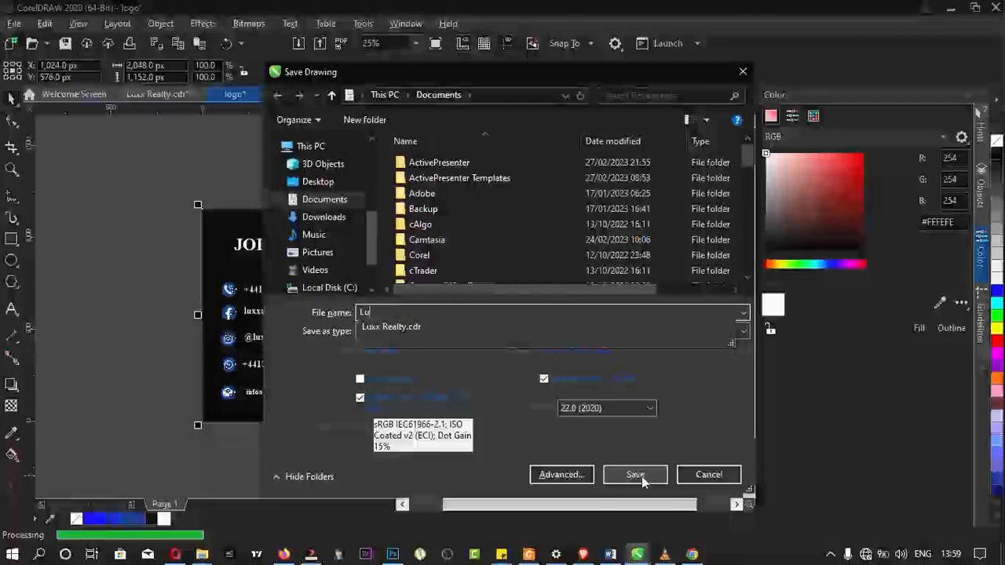
type("xx2")
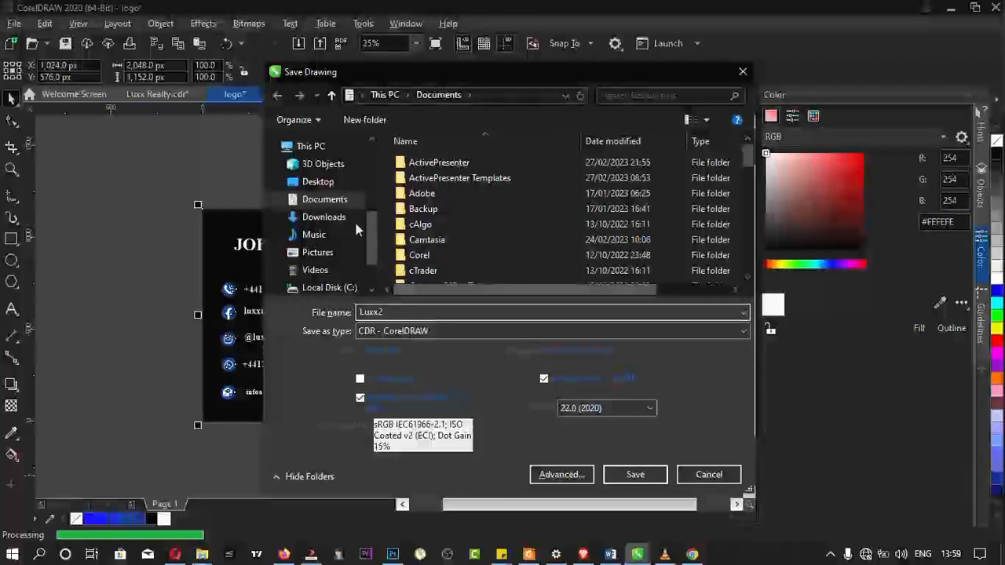
left_click(320, 183)
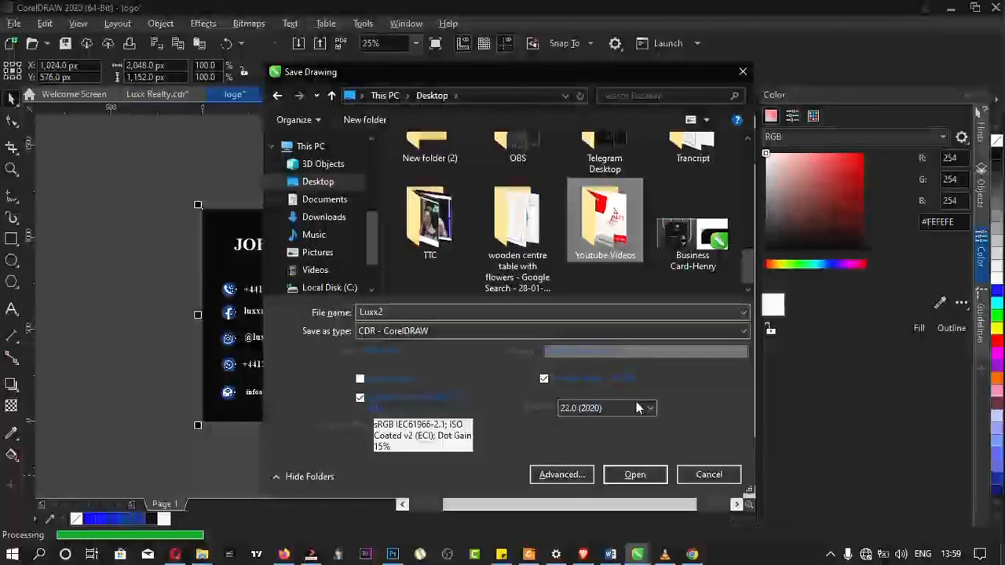
left_click(637, 475)
left_click(641, 476)
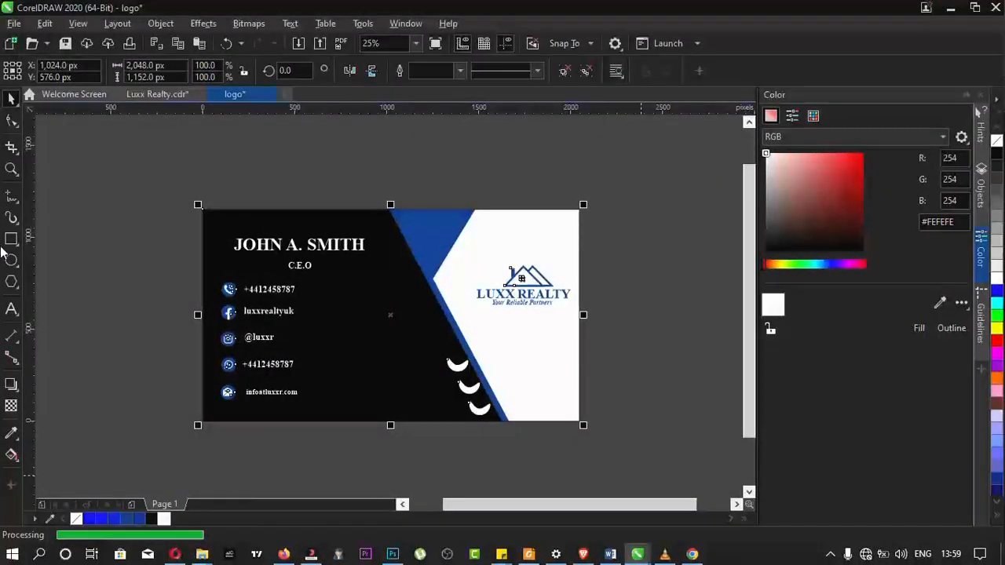
Step: Create a page-sized rectangle with no outline around the card and resave Luxx2.cdr
left_click(34, 250)
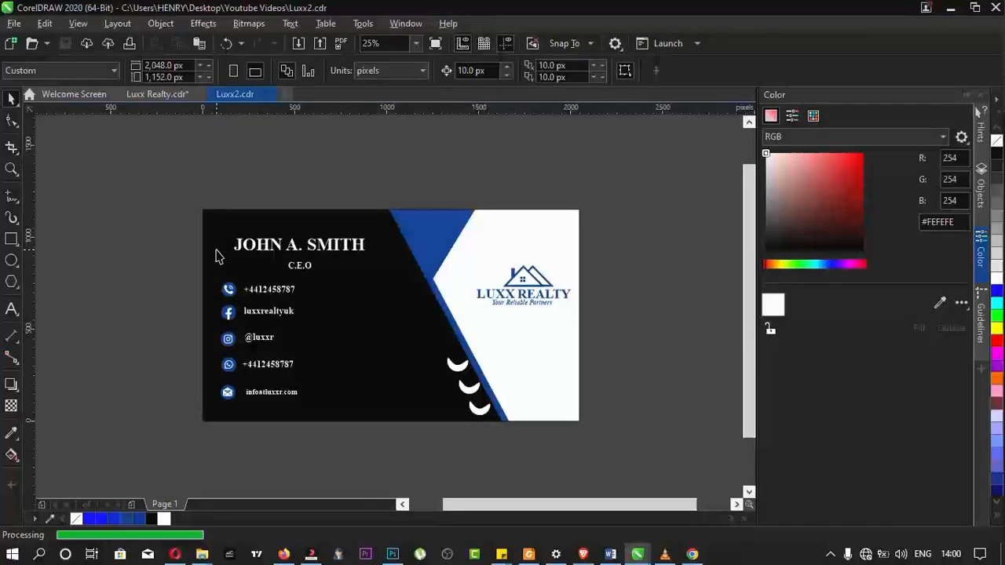
double_click(13, 241)
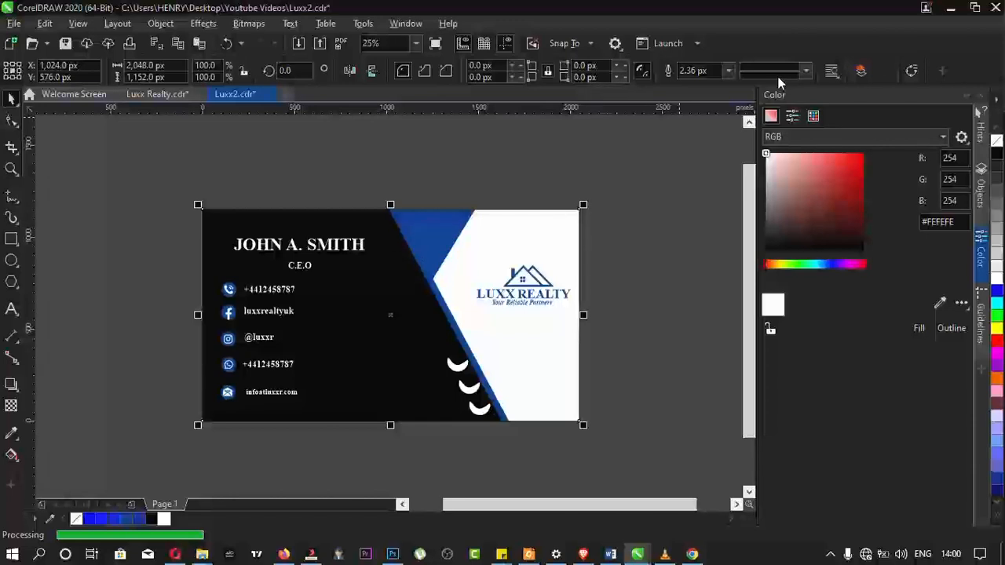
right_click(996, 141)
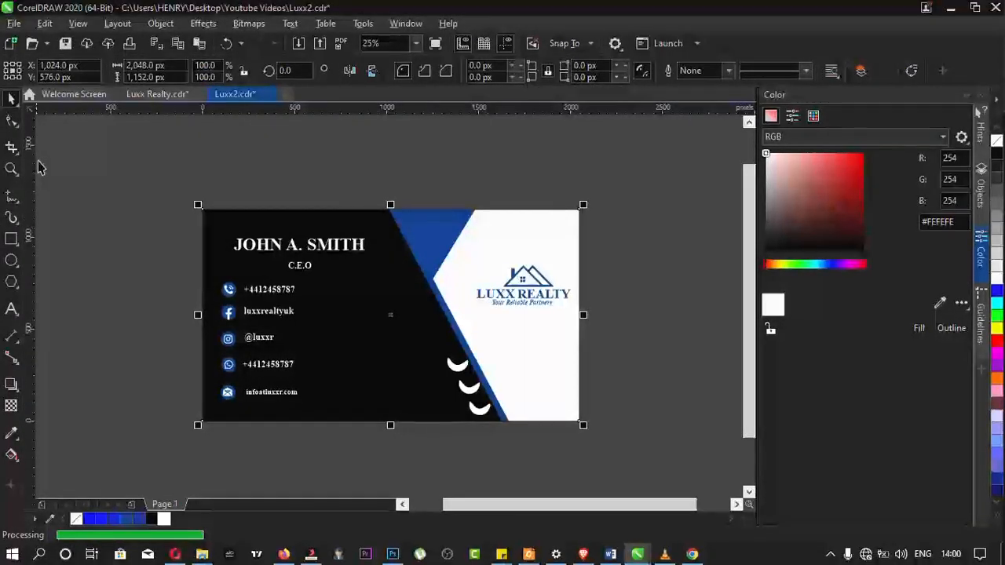
key("ctrl+s")
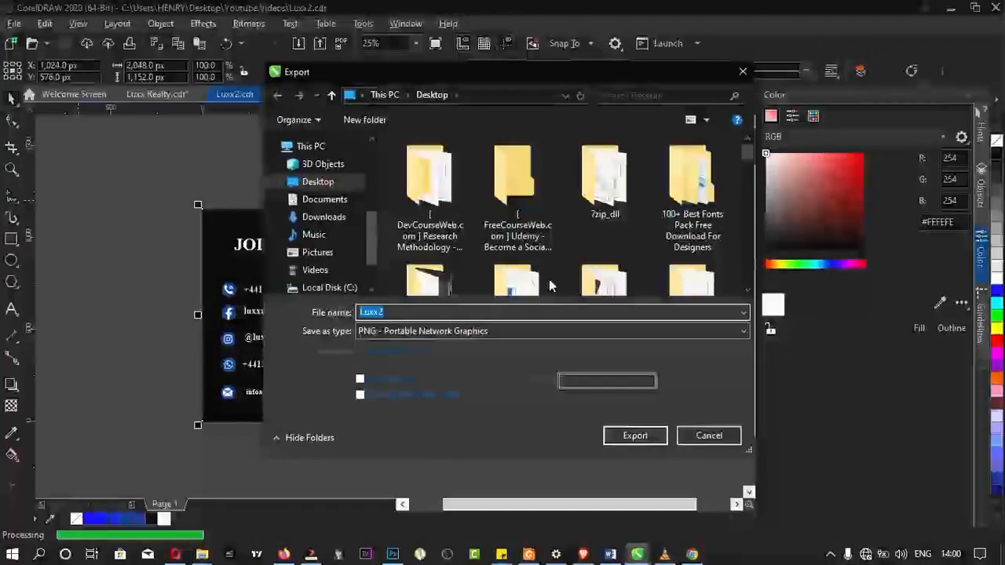
Step: Export Luxx2 as a PNG into the Youtube Videos folder, confirming the Export to PNG settings
scroll(549, 278, "down", 3)
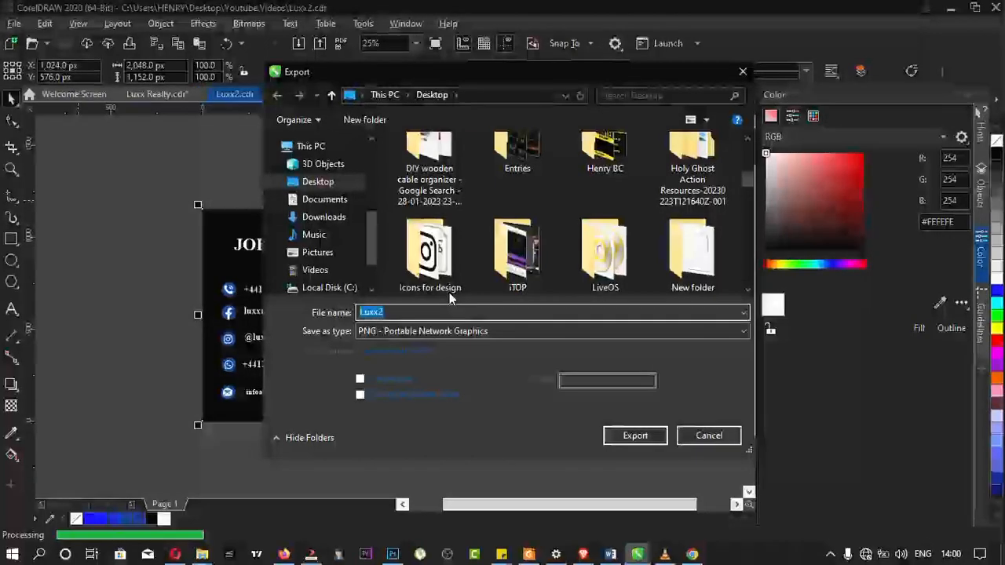
scroll(451, 296, "down", 3)
left_click(605, 223)
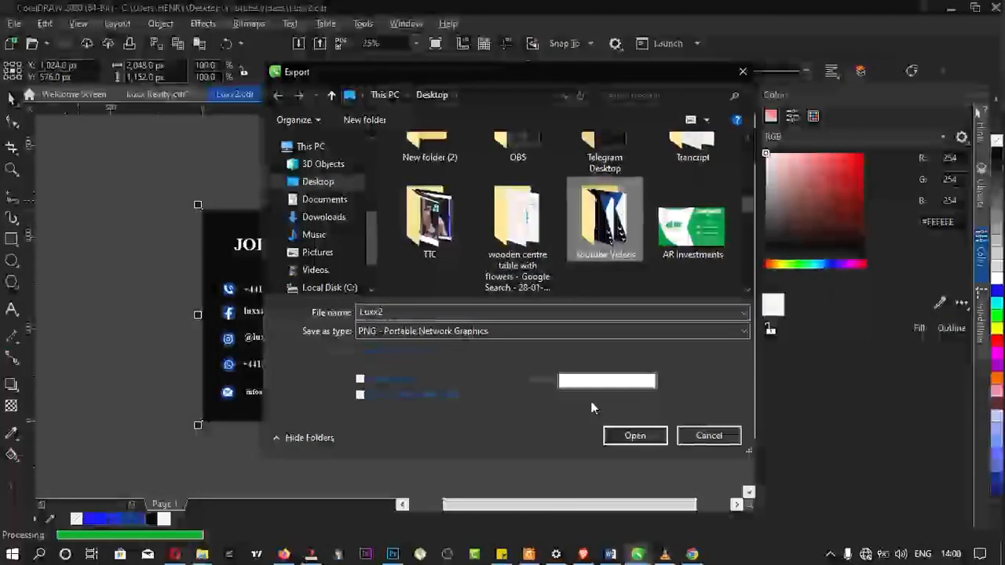
left_click(628, 434)
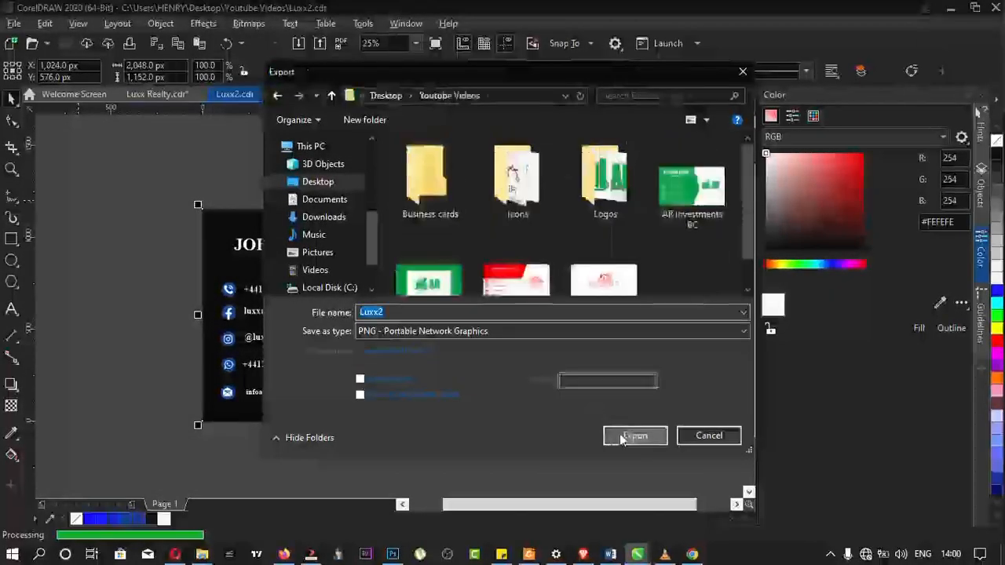
left_click(619, 433)
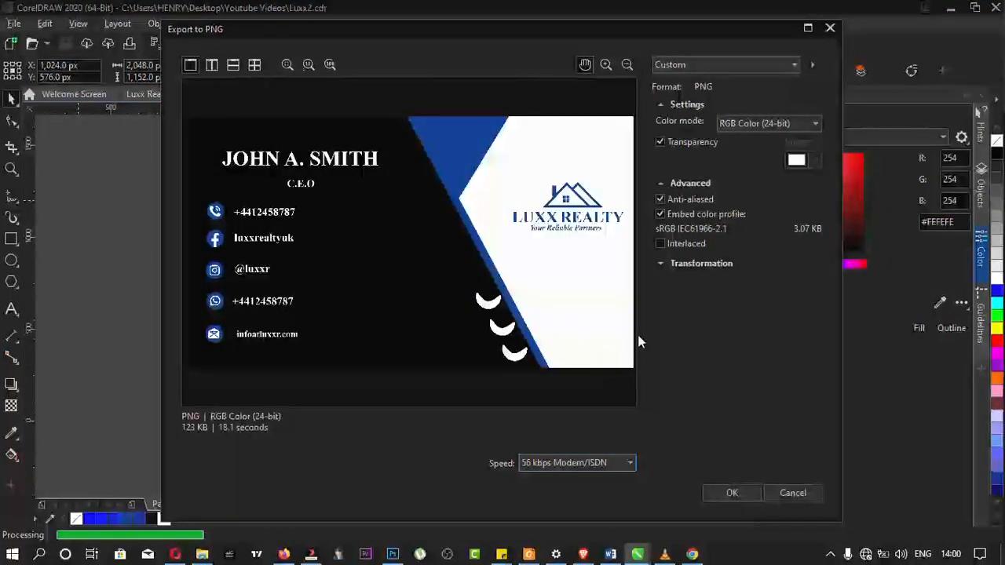
left_click(732, 493)
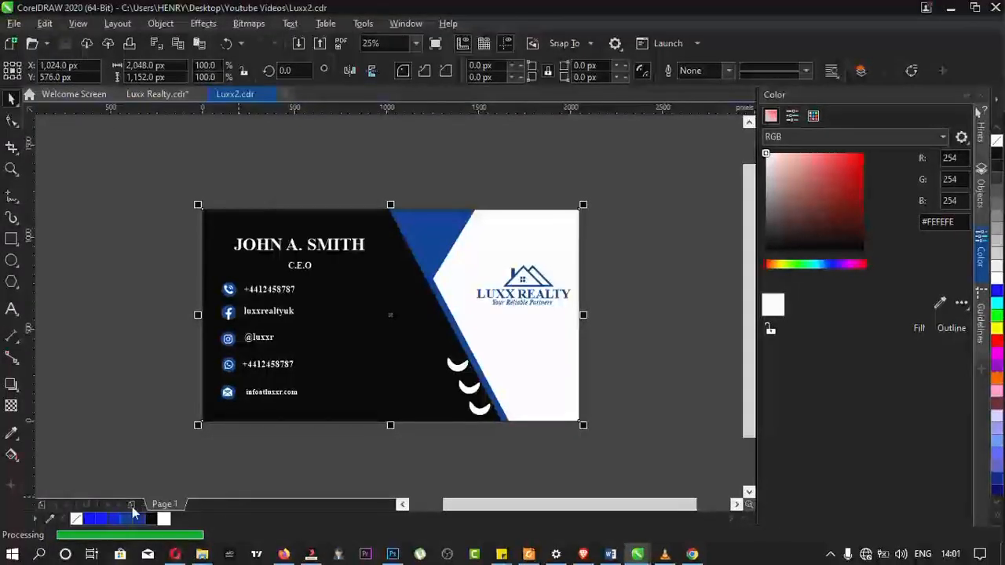
Step: Insert Page 2, cover it with a white page-sized rectangle, then return to Page 1
key("Delete")
left_click(132, 506)
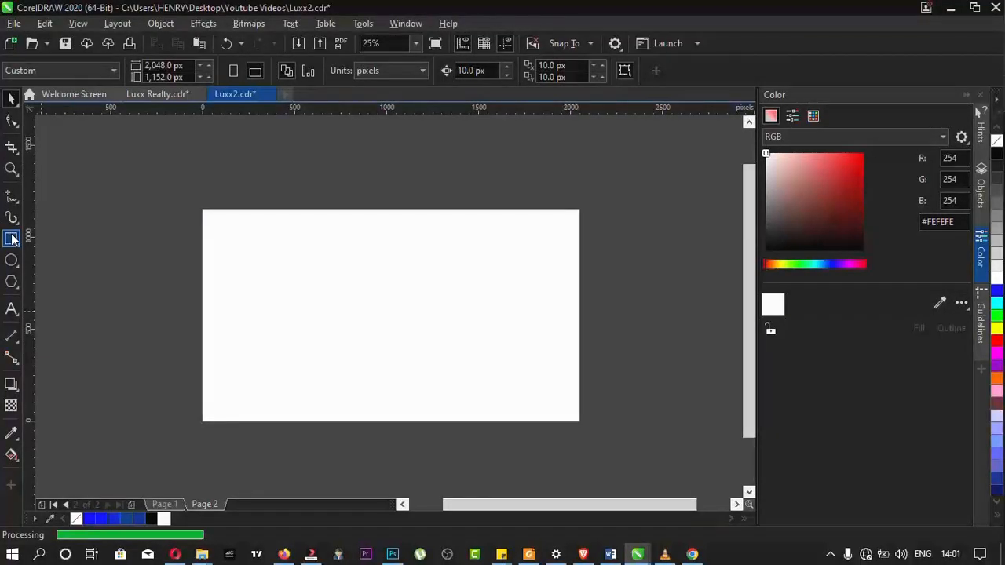
double_click(12, 239)
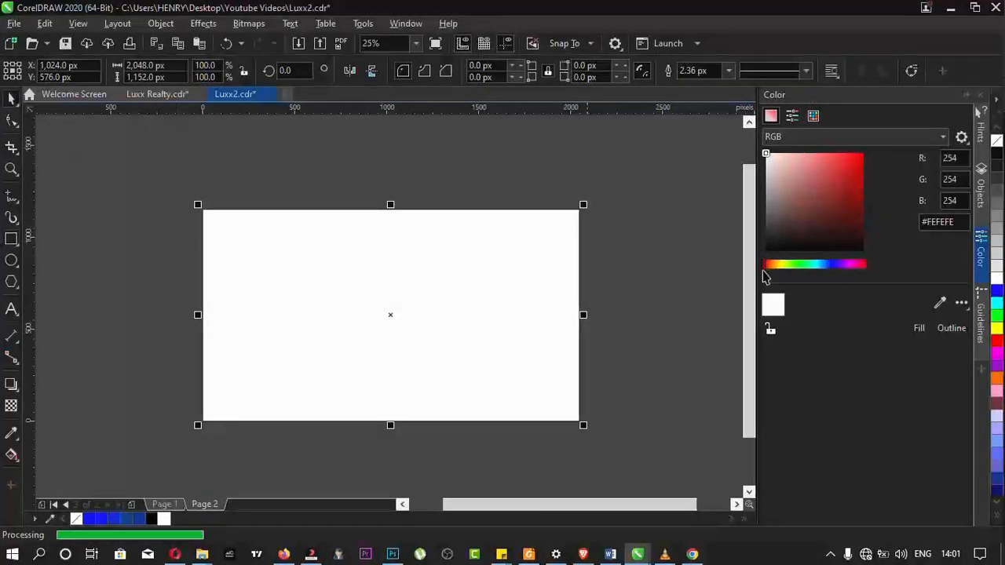
left_click(997, 281)
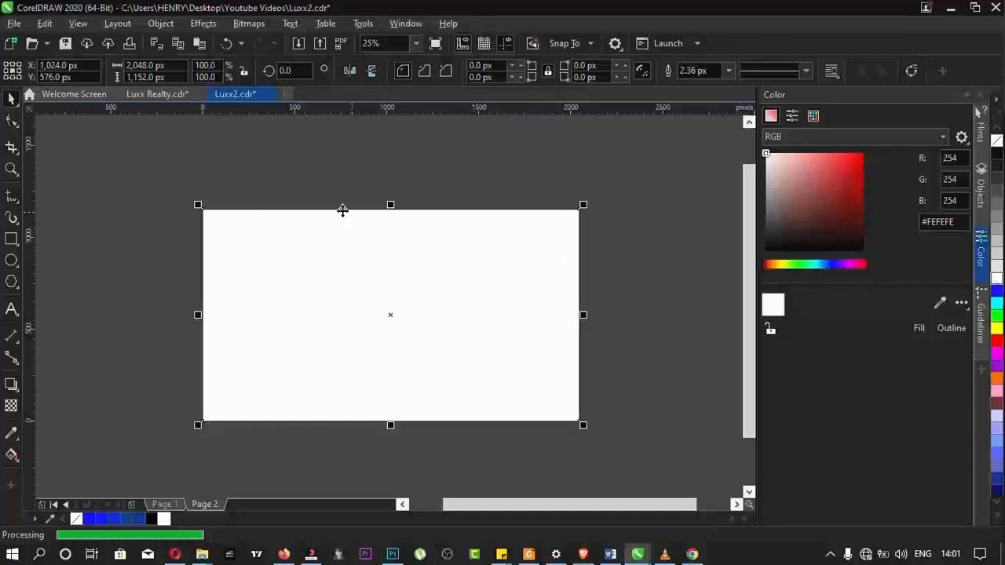
left_click(156, 94)
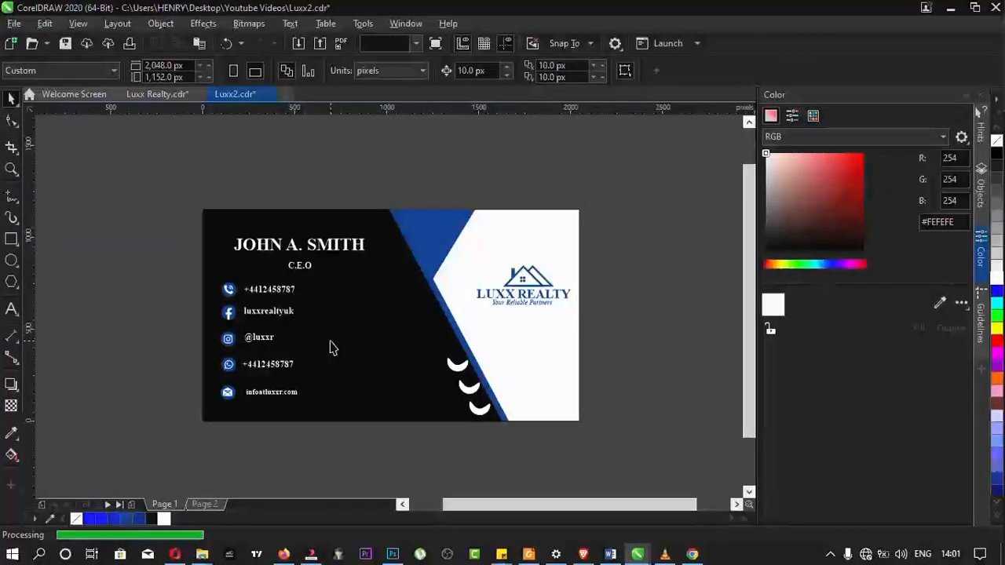
Step: Select the card's PowerClip frame and nudge the card back into place
left_click(307, 340)
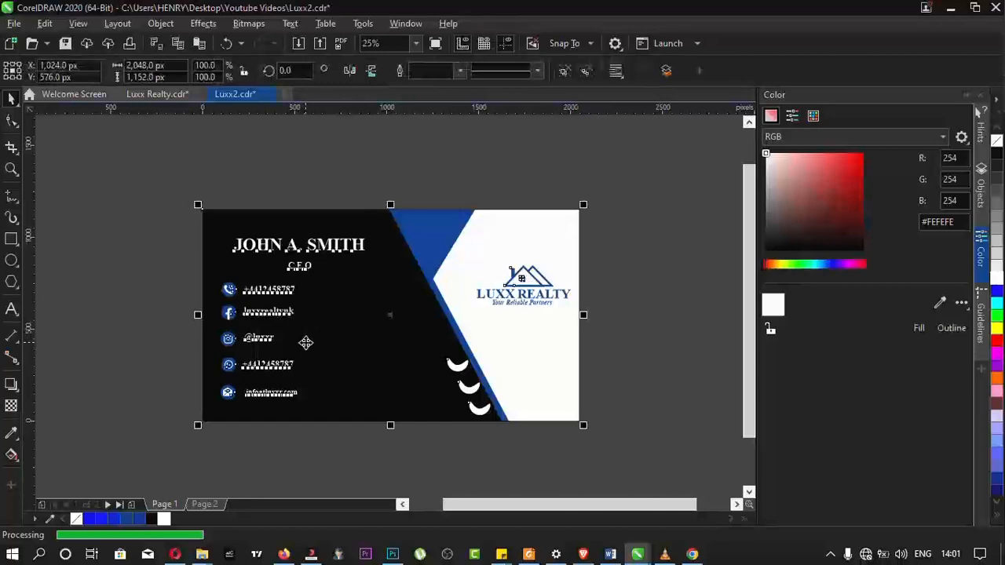
right_click(378, 312)
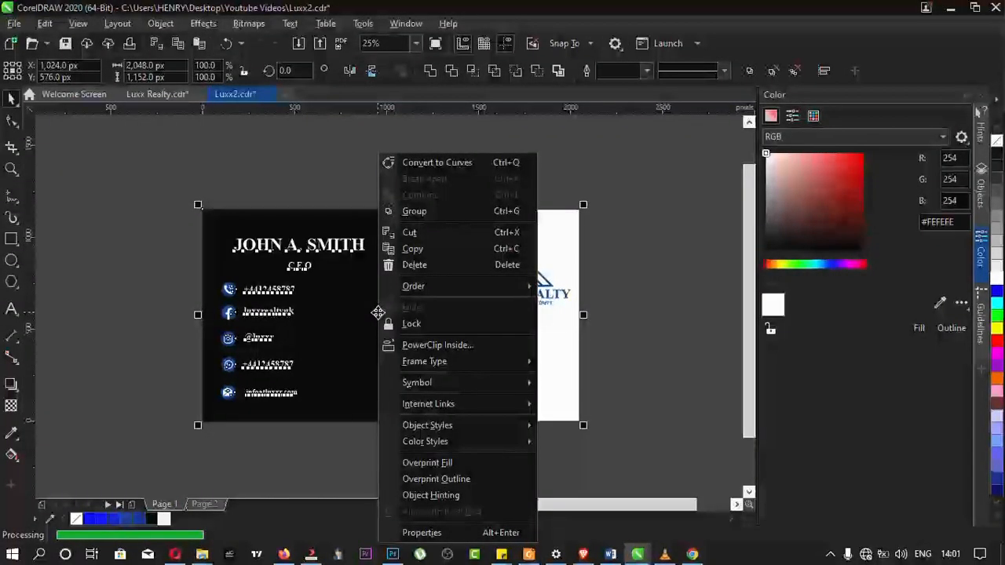
left_click(318, 364)
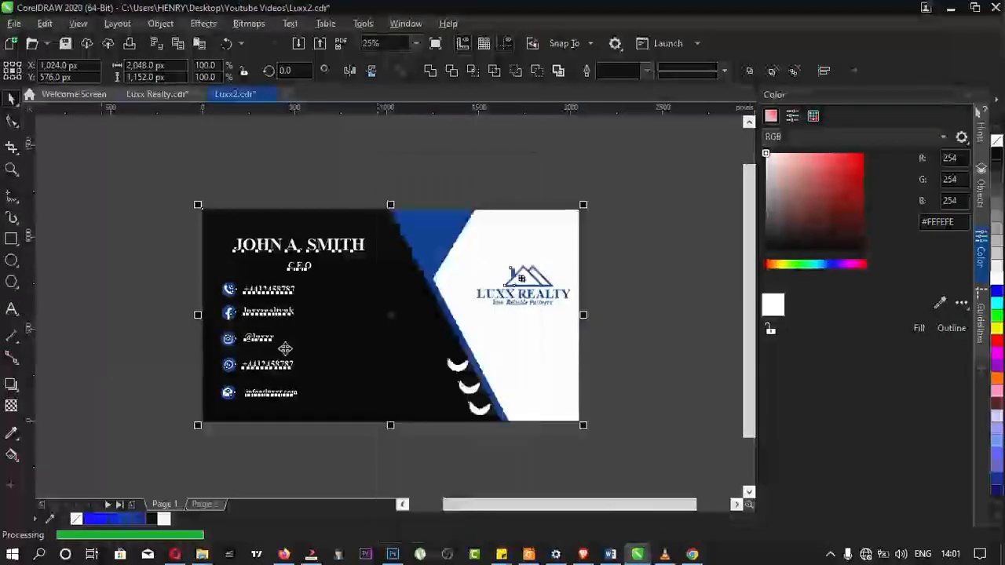
right_click(363, 329)
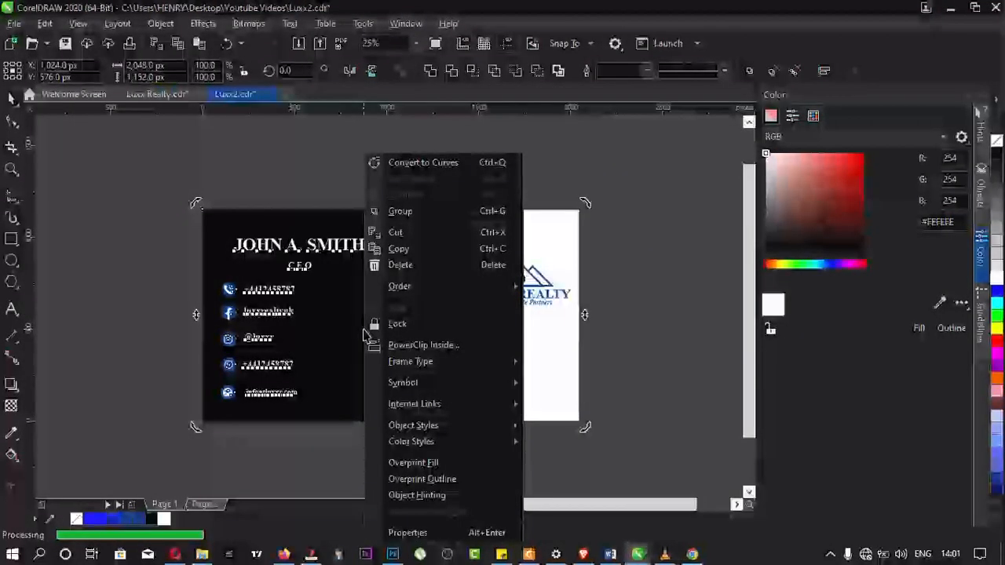
left_click(633, 213)
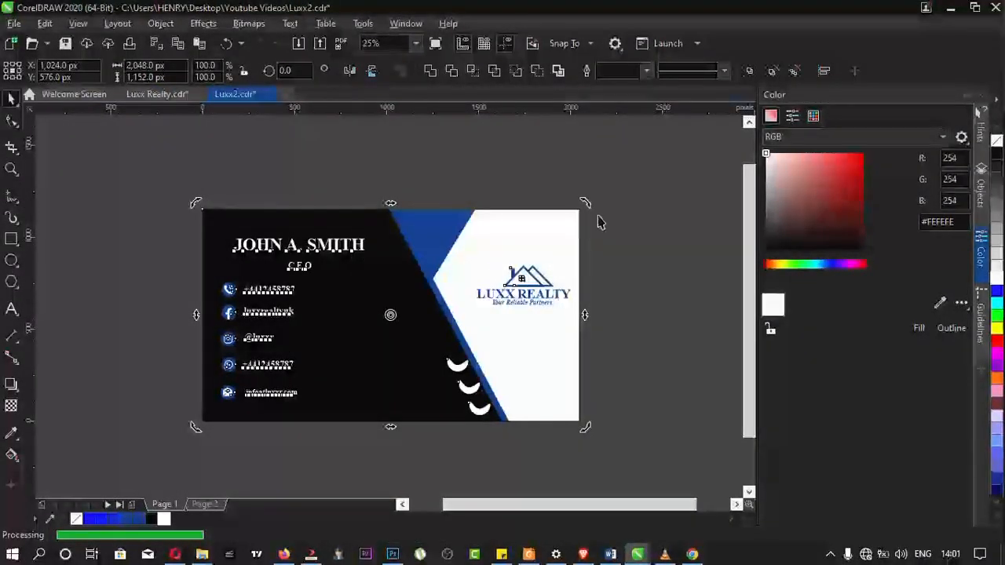
left_click(406, 276)
right_click(405, 277)
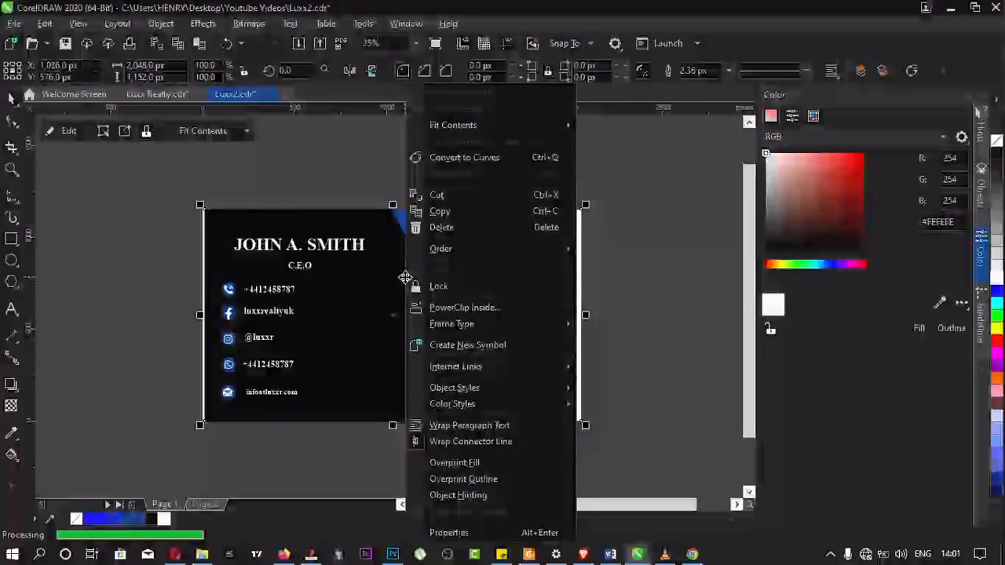
left_click(619, 265)
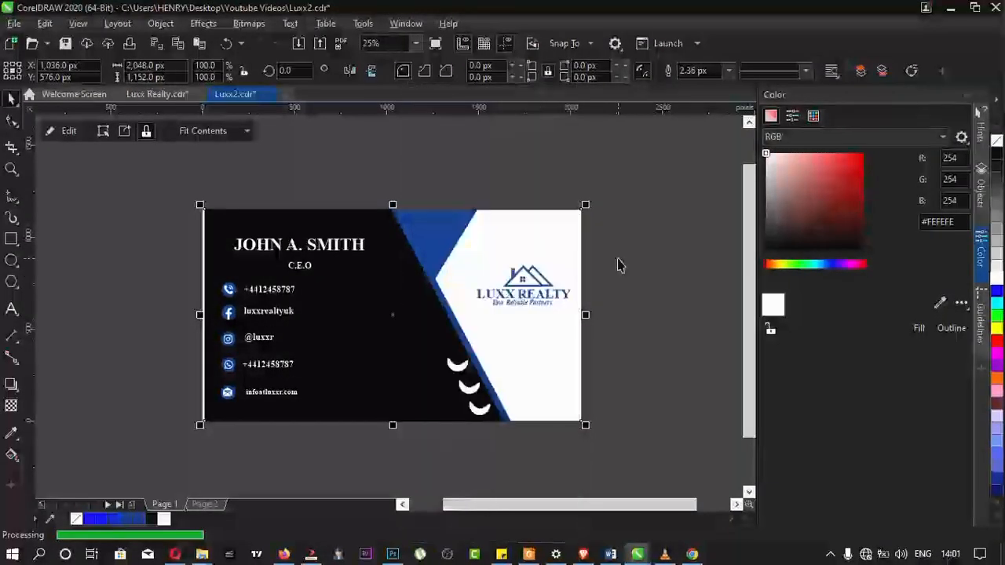
key("Left")
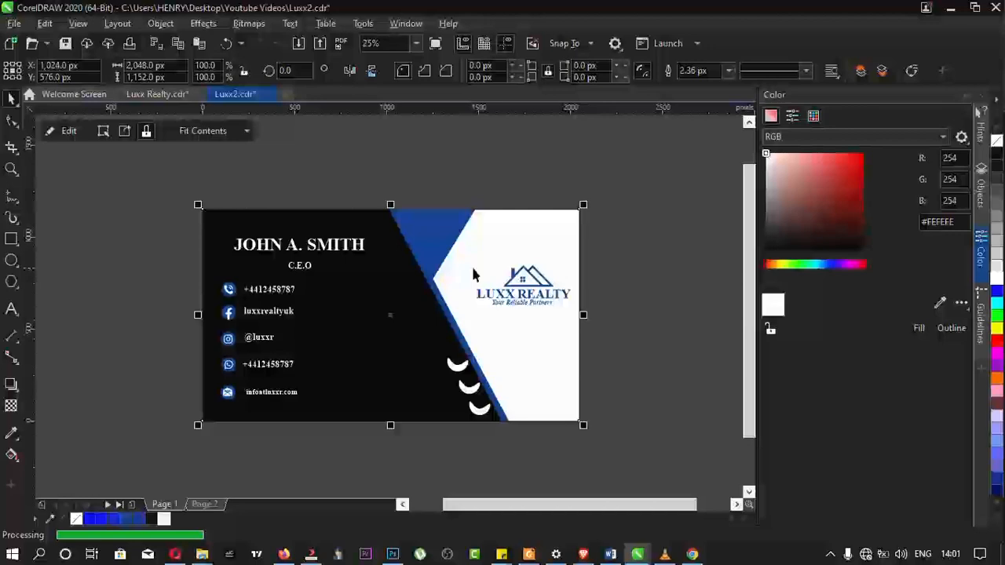
Step: Edit the PowerClip, copy the black angled shape inside it, and finish editing
right_click(400, 285)
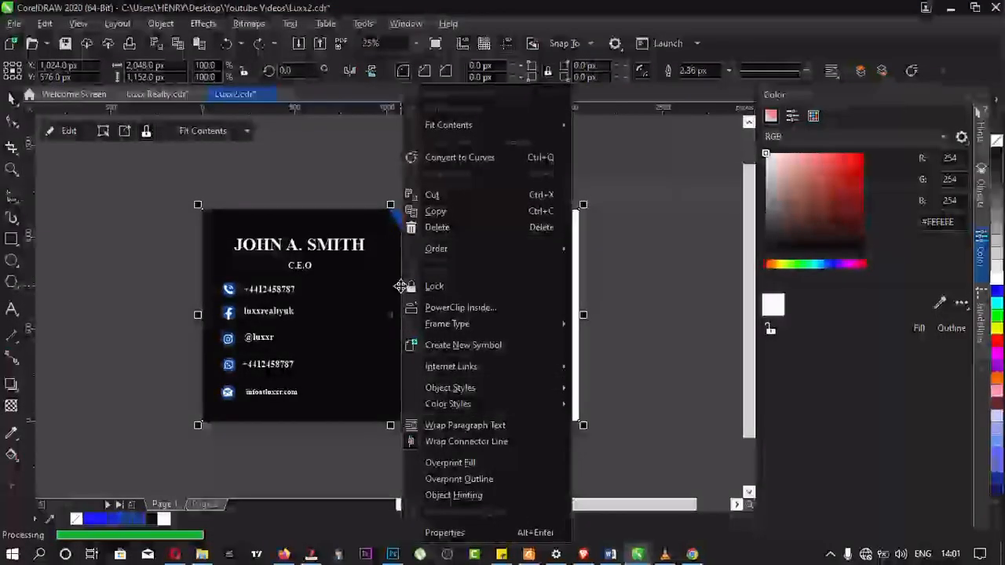
left_click(444, 108)
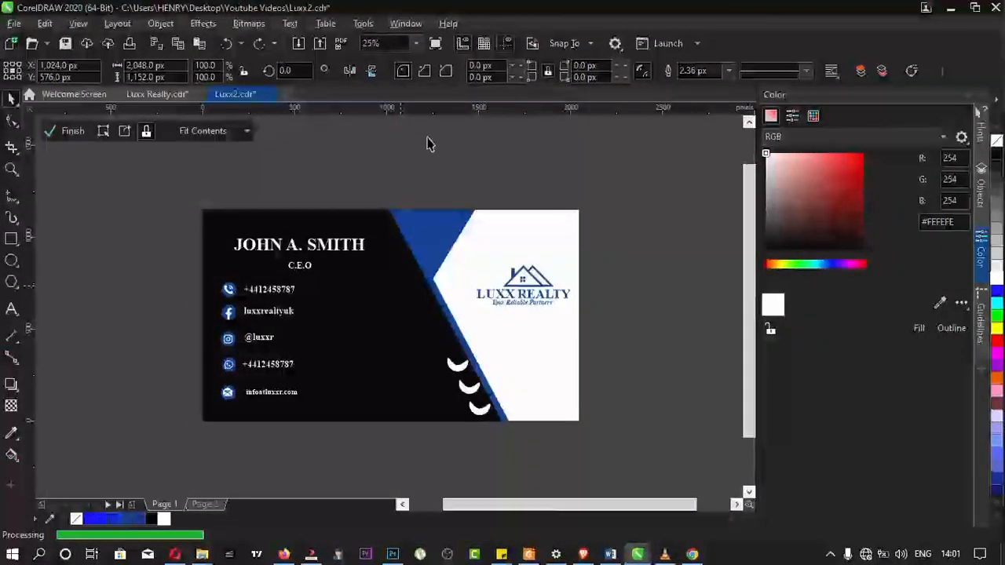
right_click(286, 296)
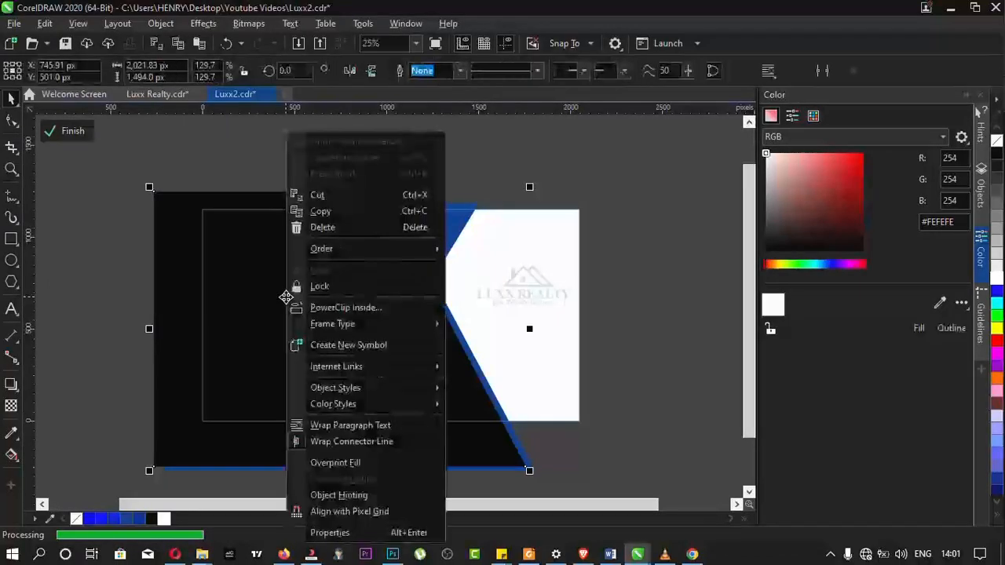
left_click(336, 211)
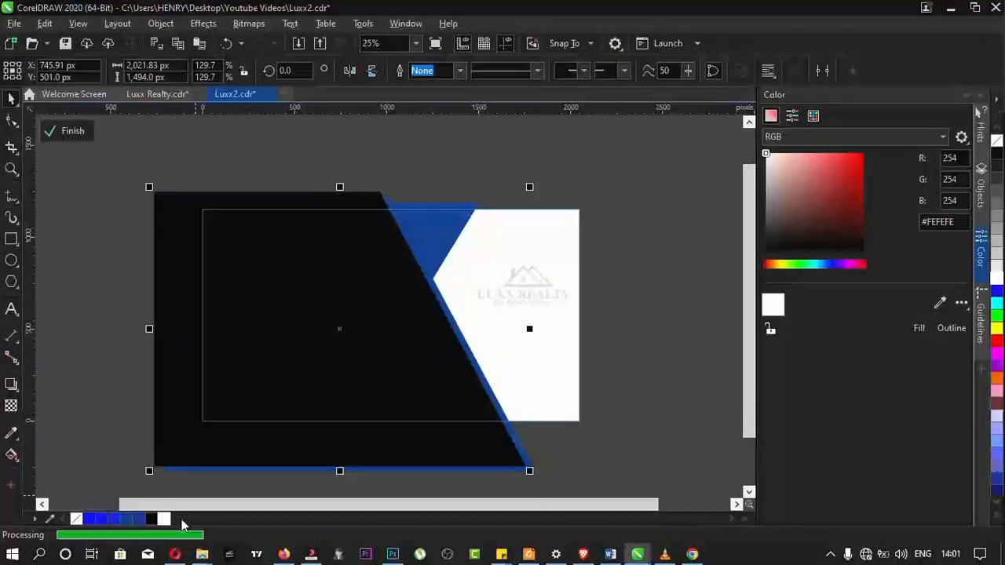
right_click(508, 163)
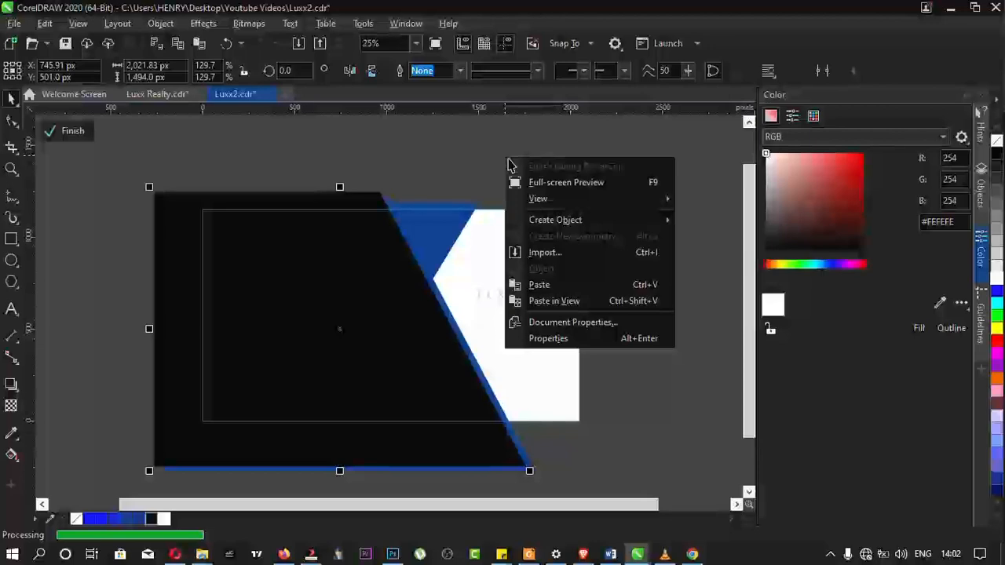
left_click(443, 221)
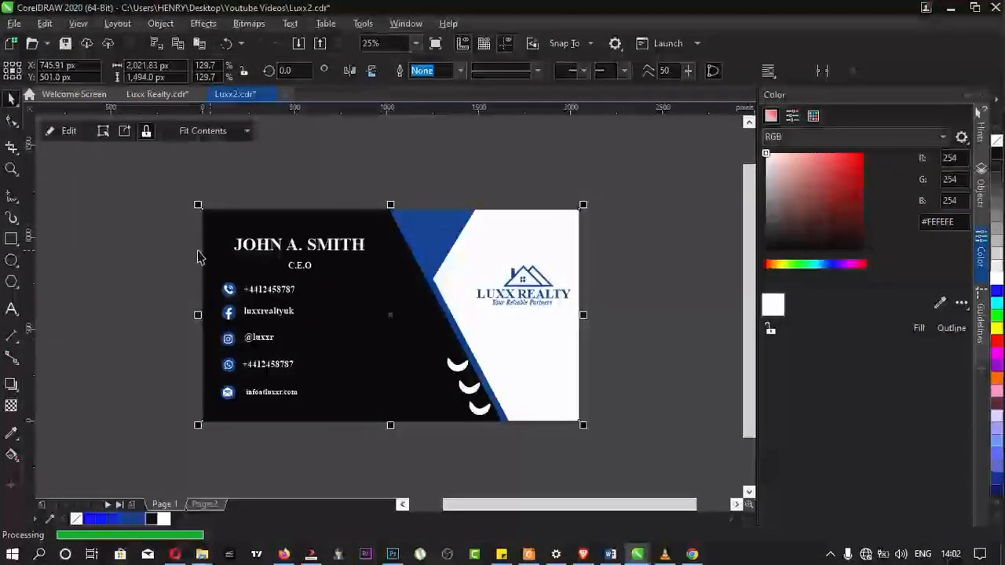
Step: Undo the accidental contents edit and switch to Page 2
left_click(110, 233)
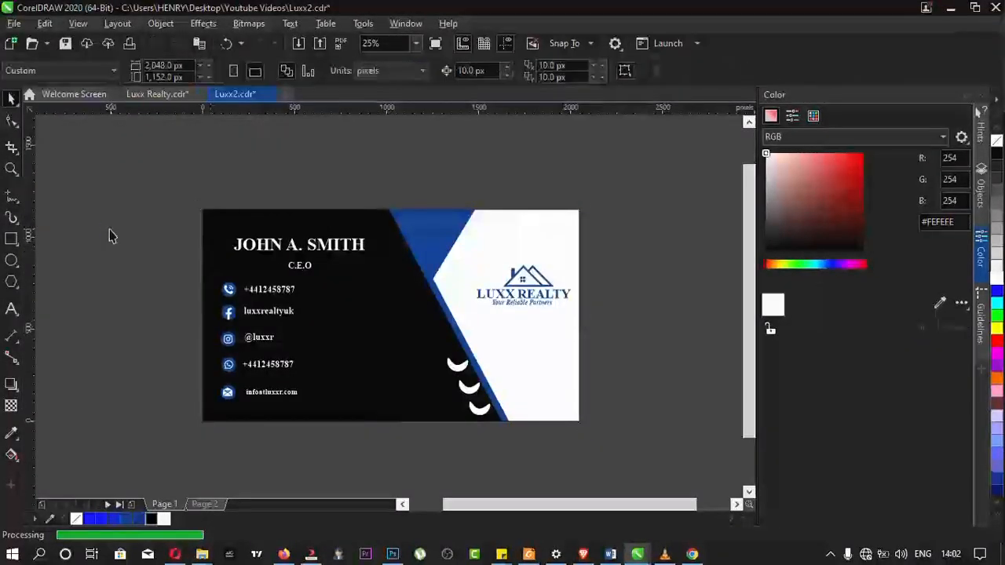
double_click(218, 275)
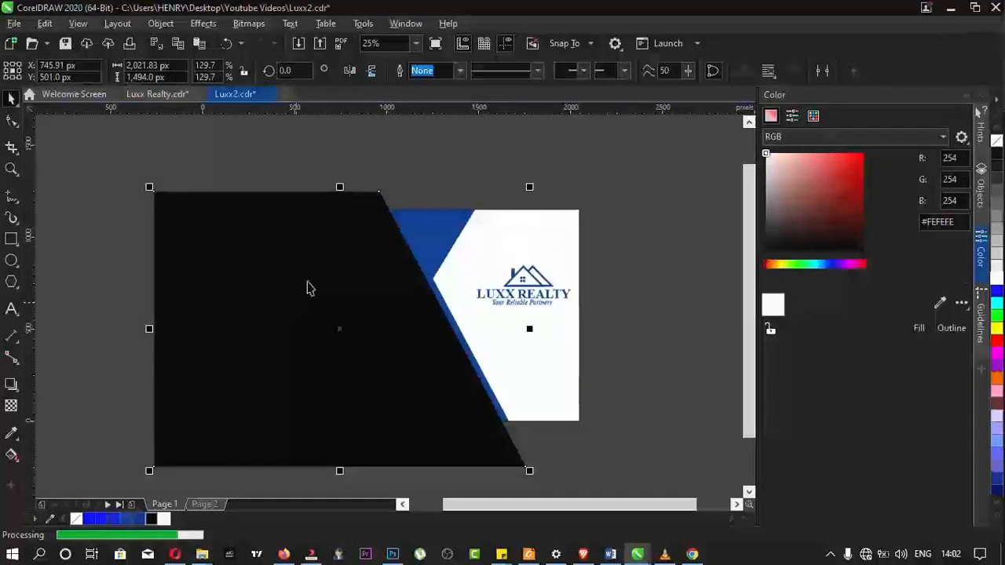
key("ctrl+z")
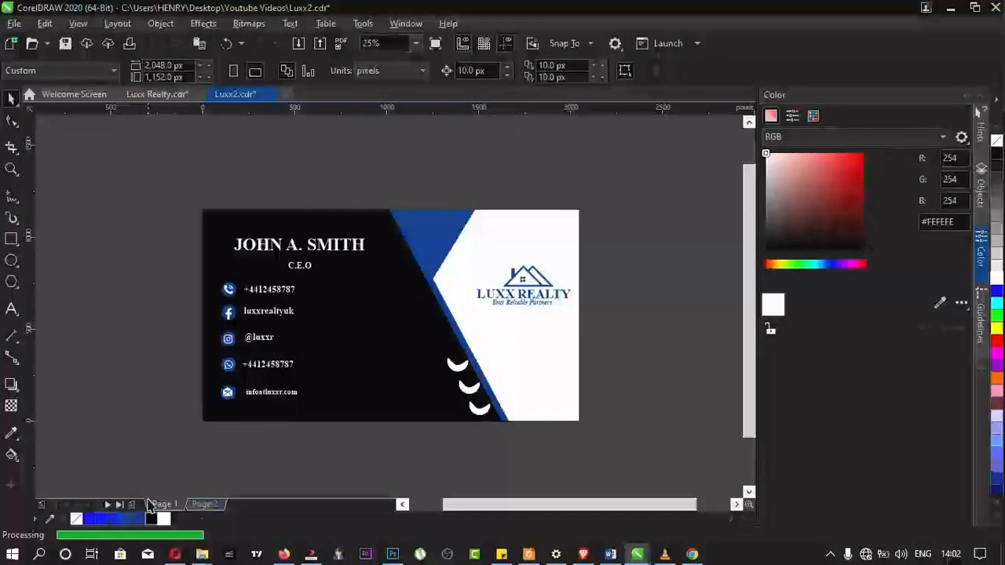
left_click(197, 506)
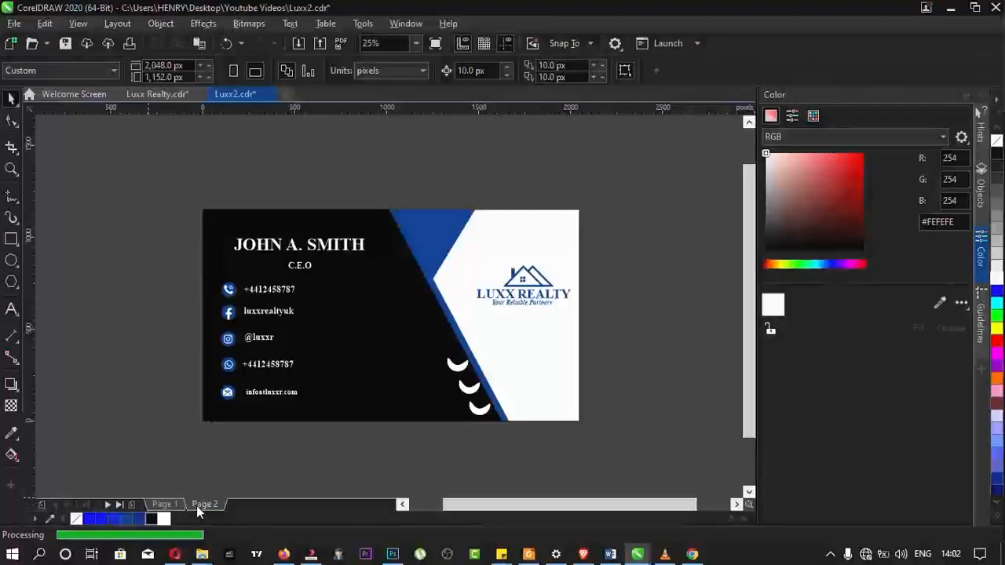
Step: Paste the black angled shape onto Page 2 and zoom out to see the layout
key("ctrl+v")
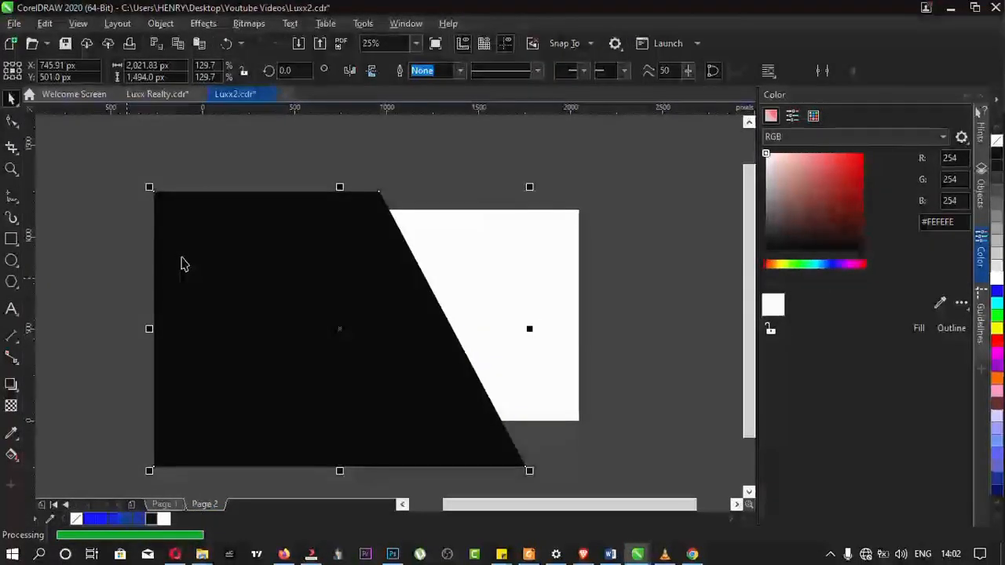
left_click_drag(182, 257, 240, 283)
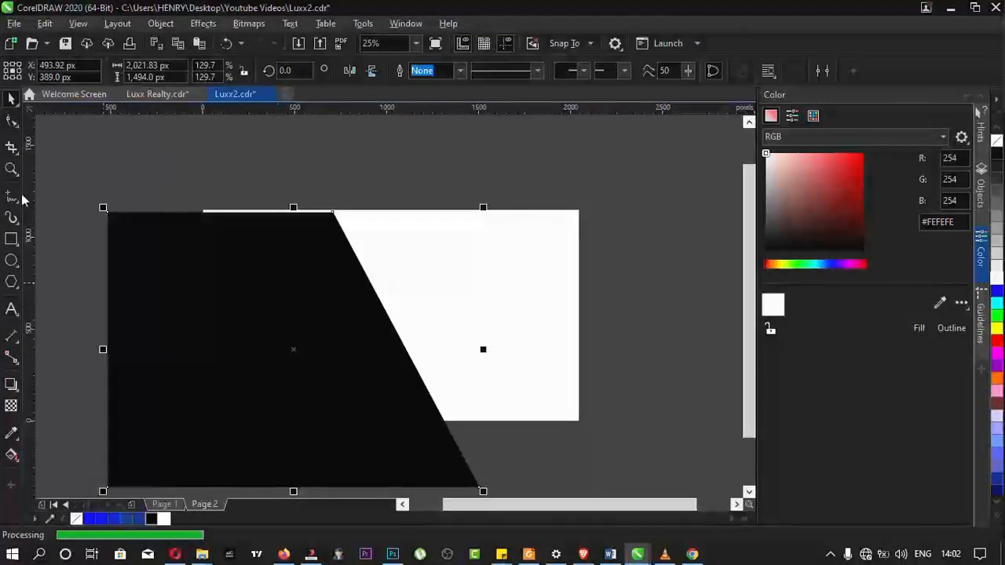
left_click(12, 168)
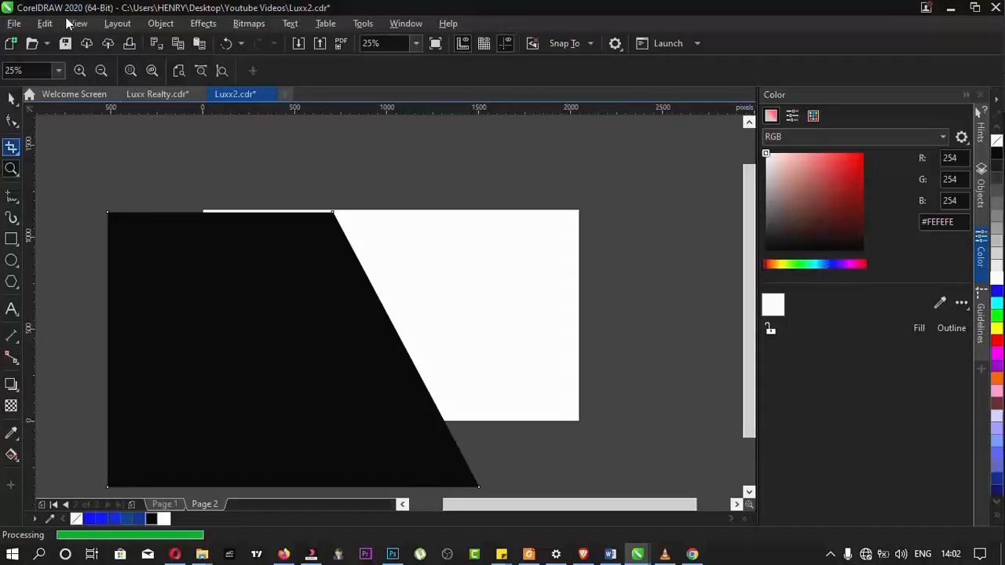
left_click(100, 70)
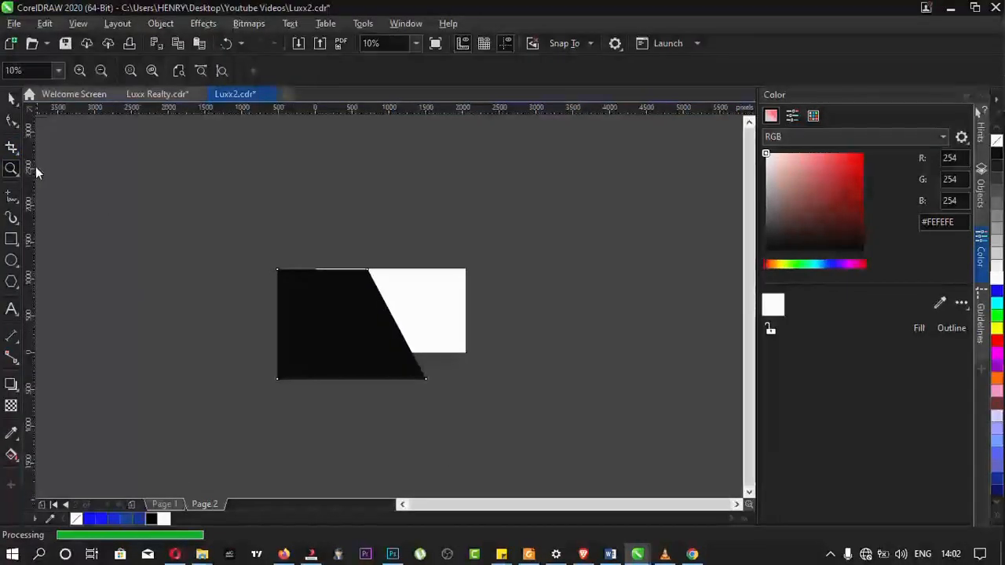
Step: Move the trapezoid off the card, duplicate it, and place one copy on the card
key("ctrl+a")
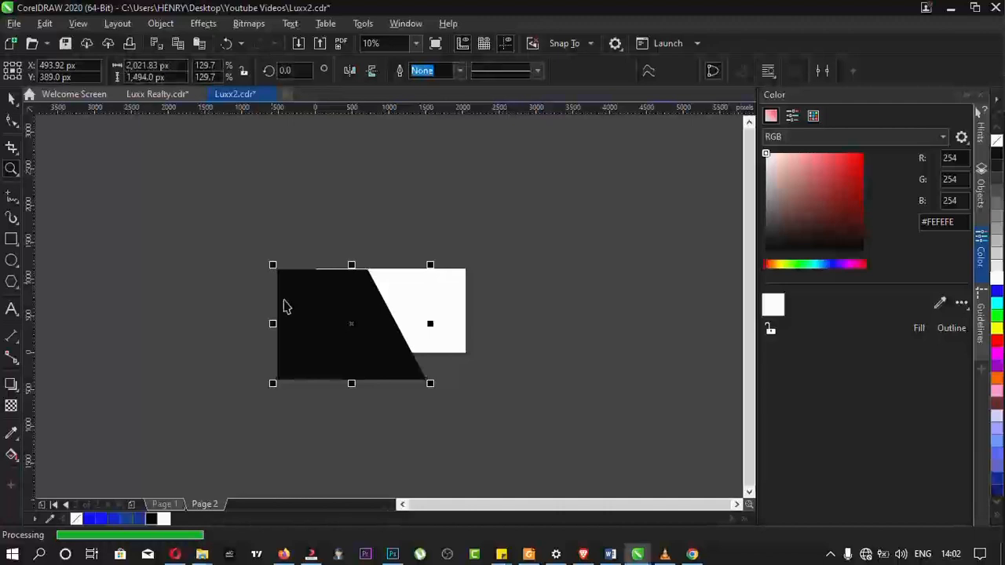
left_click_drag(301, 311, 95, 238)
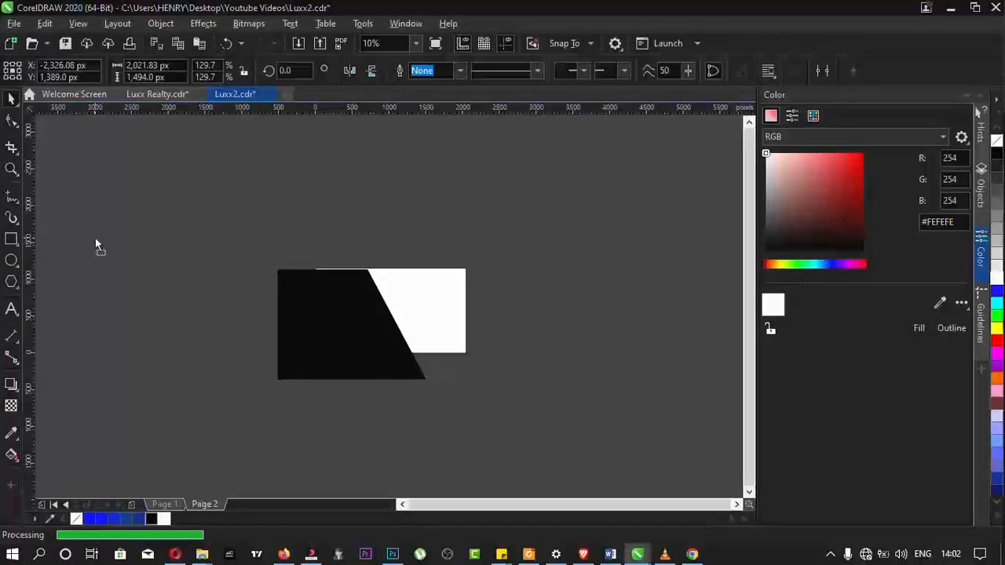
left_click_drag(103, 256, 162, 388)
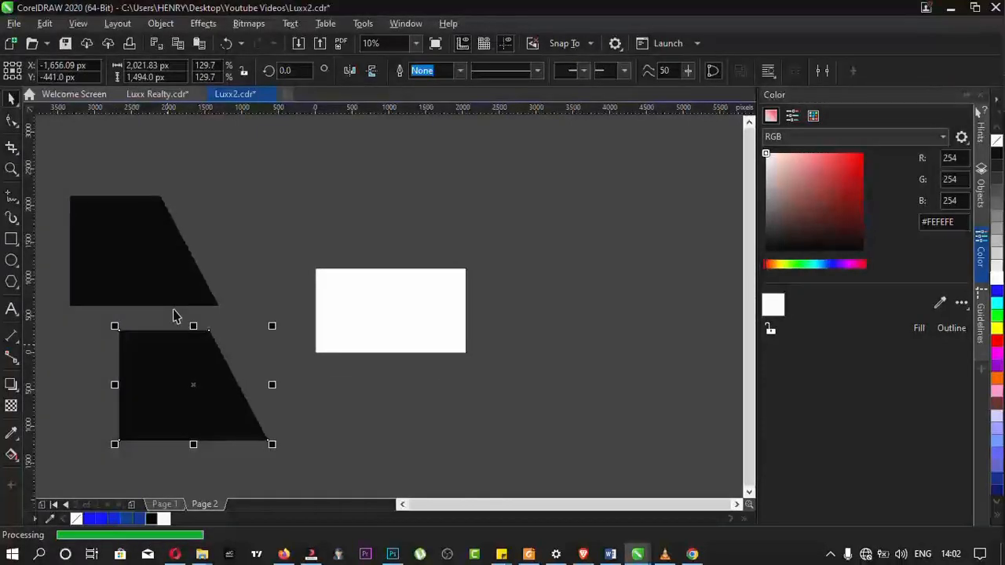
left_click_drag(119, 248, 328, 323)
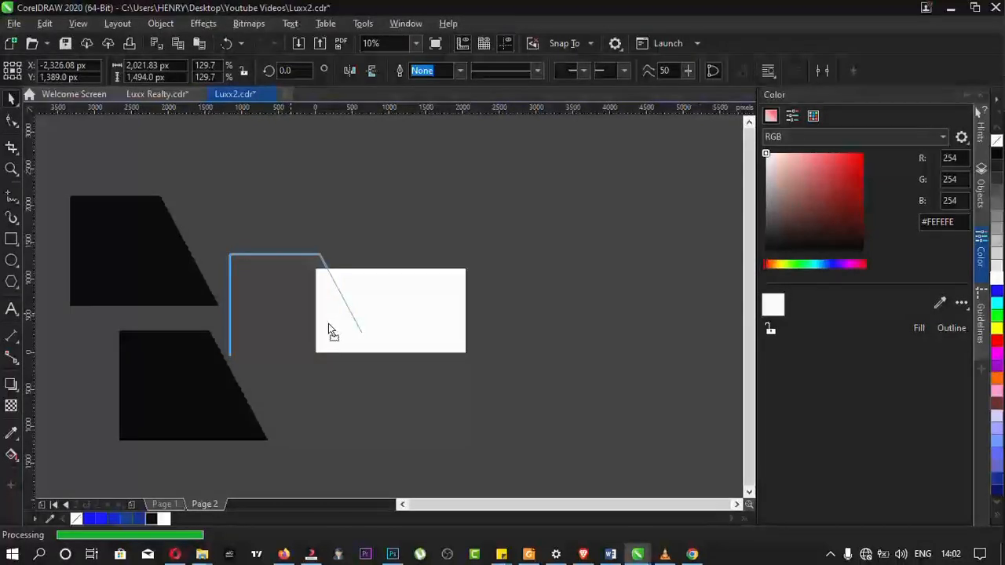
left_click_drag(328, 324, 347, 315)
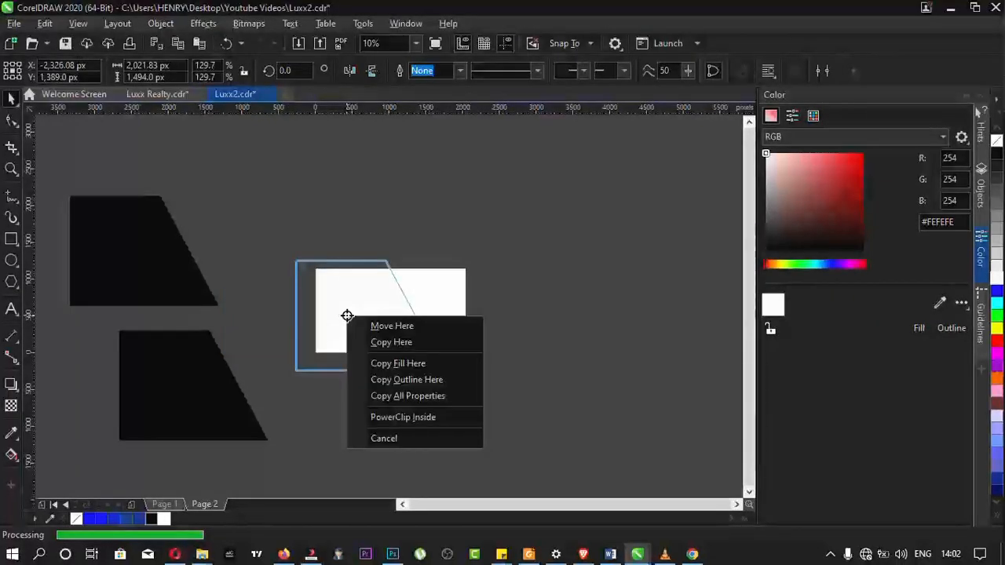
Step: Clip the first black trapezoid inside the white card
left_click(379, 345)
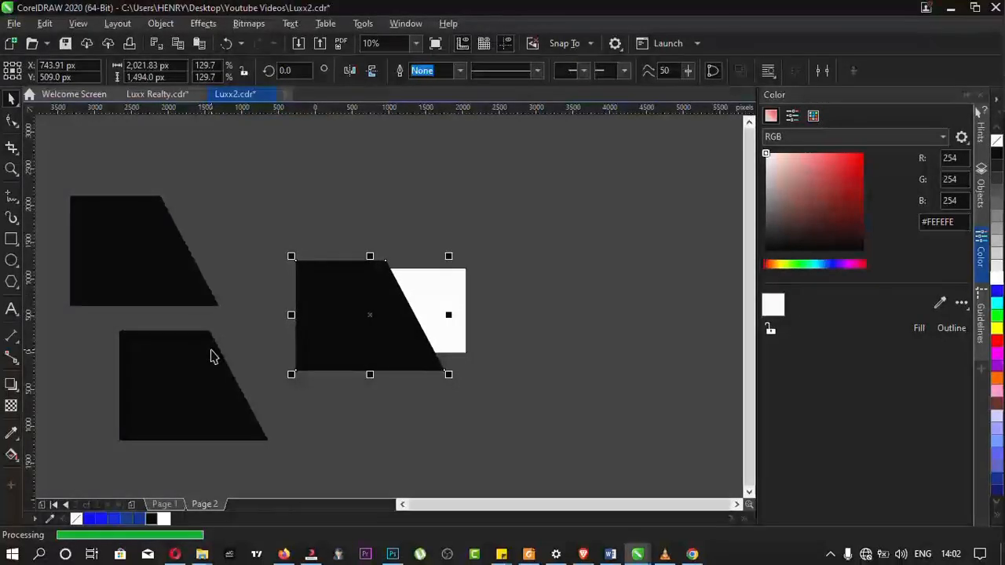
key("Delete")
left_click_drag(139, 246, 347, 301)
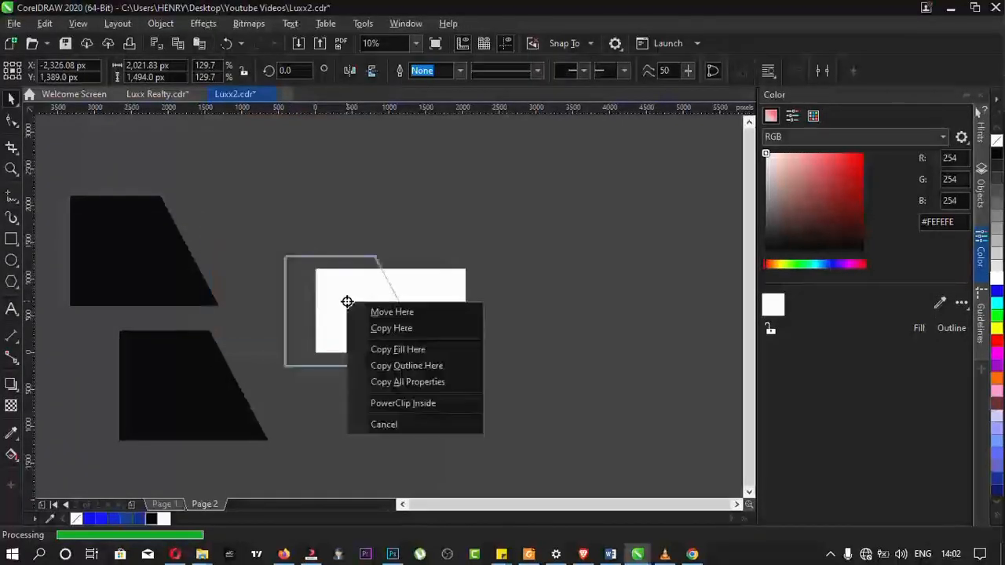
left_click(391, 402)
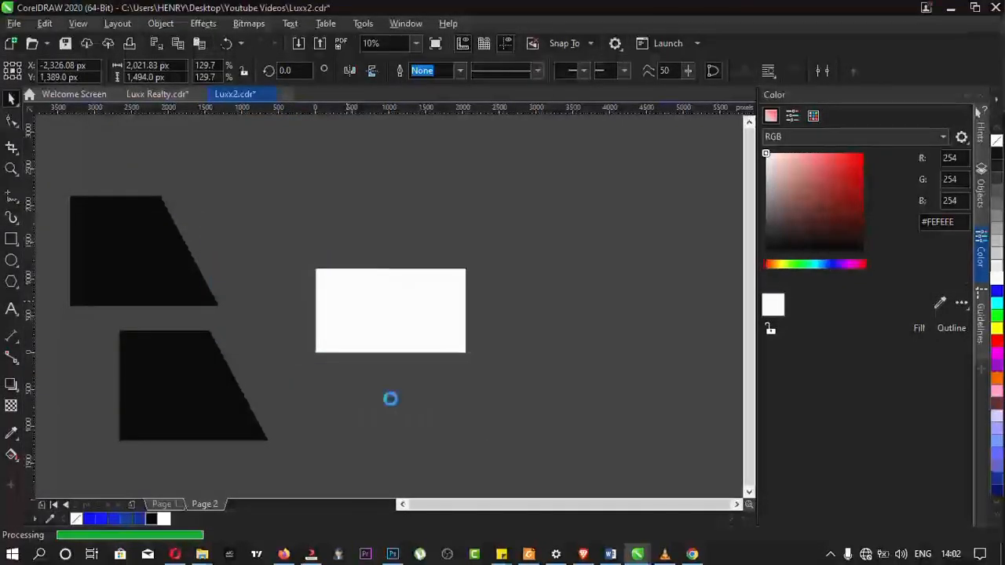
Step: Inside the PowerClip, nudge the trapezoid right and fill it blue
right_click(378, 355)
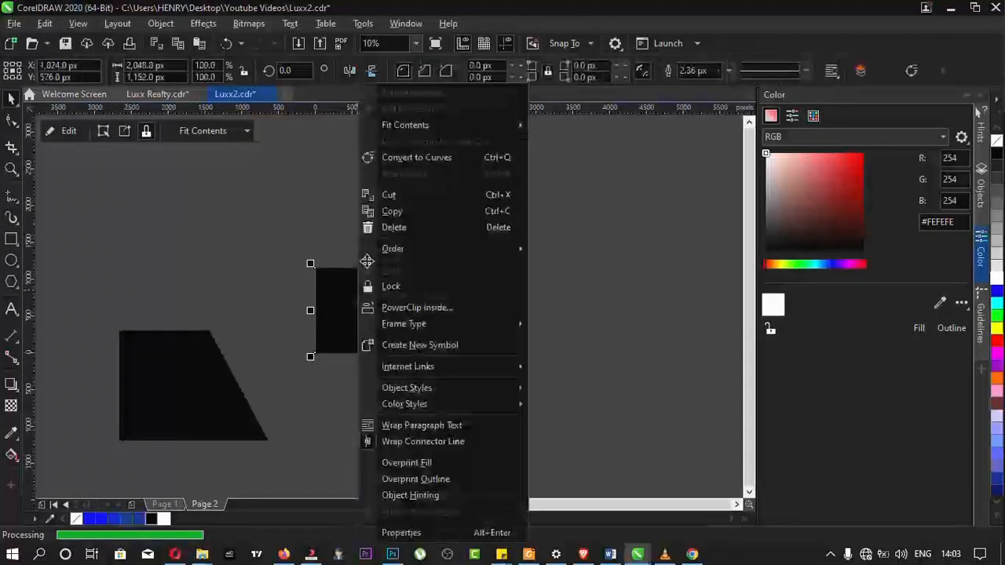
left_click(413, 173)
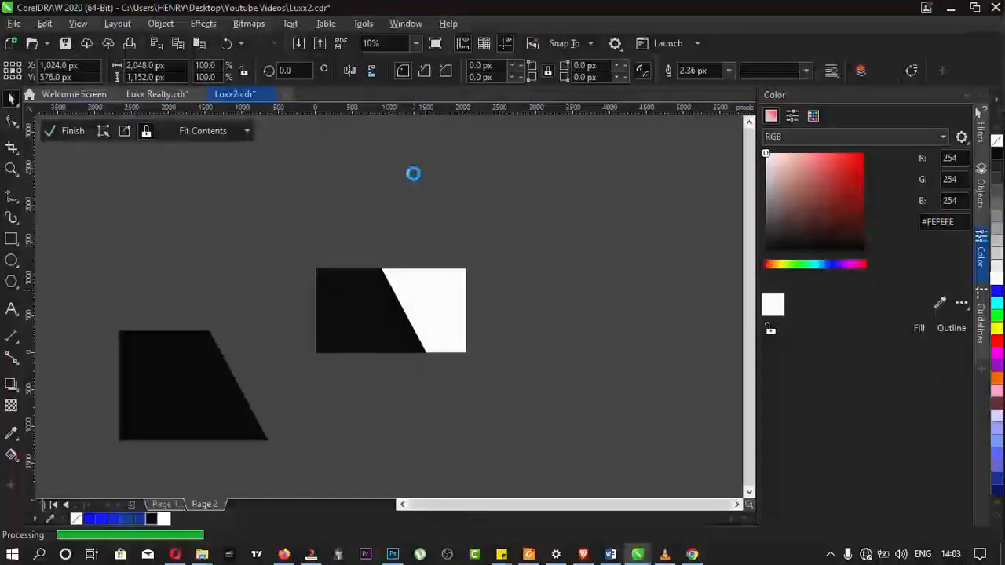
left_click(372, 310)
key("Right")
key("Right")
key("Right")
key("Right")
key("Right")
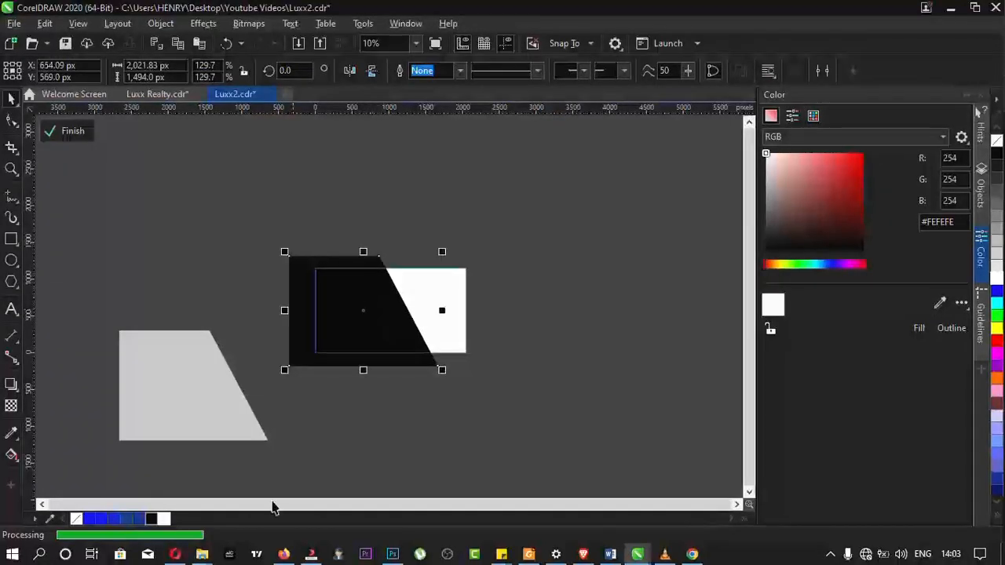
left_click(124, 519)
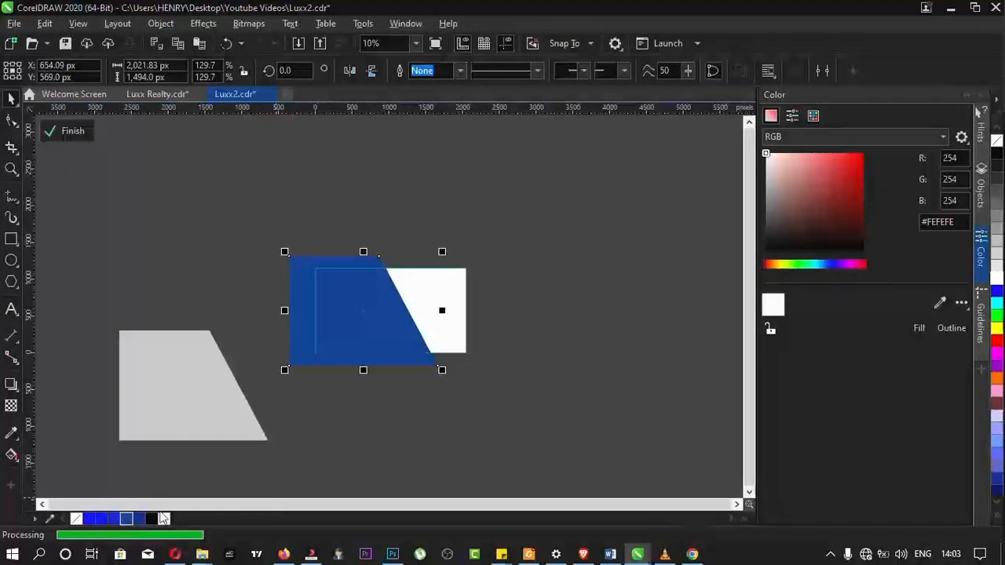
right_click(358, 318)
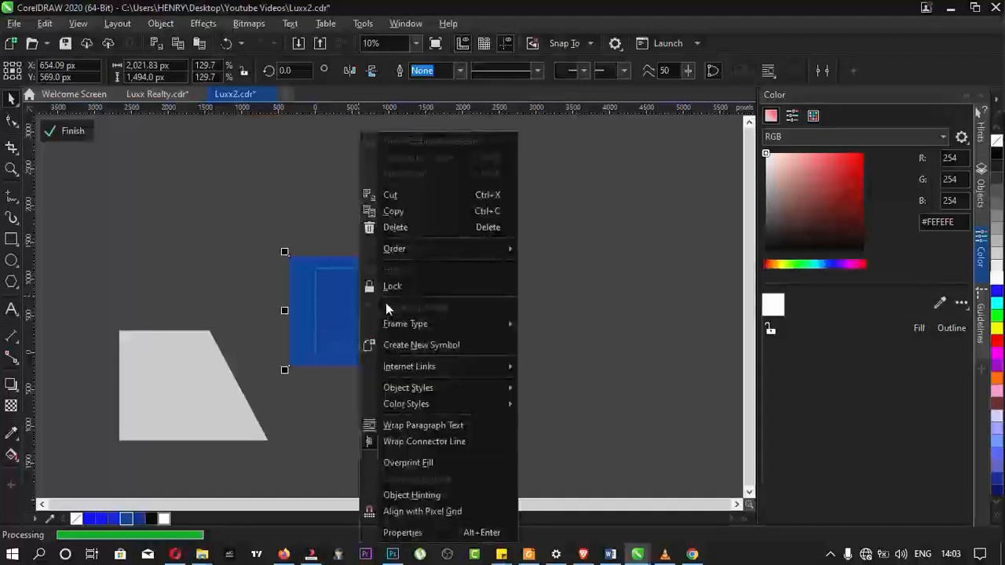
left_click(385, 304)
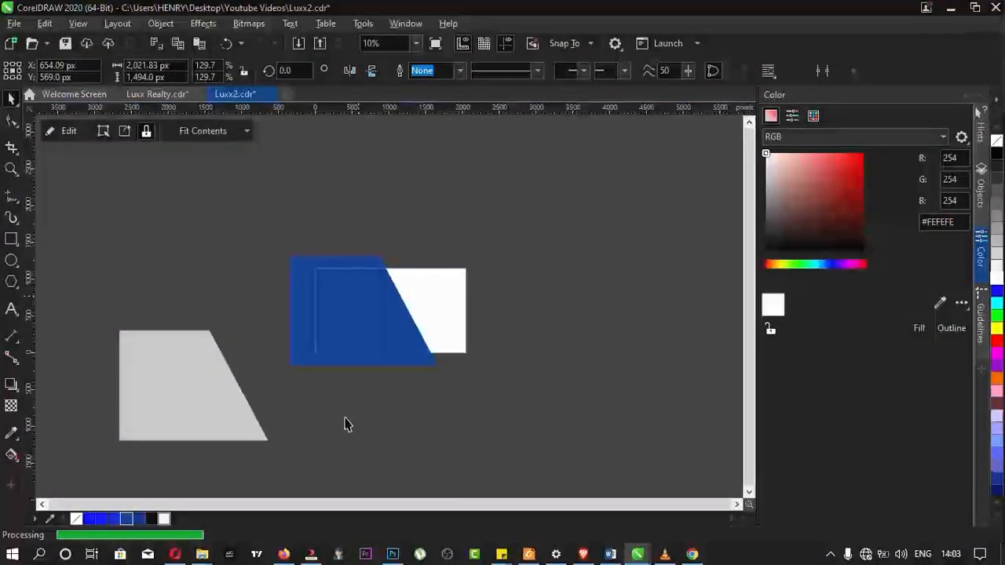
Step: Clip the second black trapezoid into the card over the blue one
left_click_drag(146, 385, 314, 312)
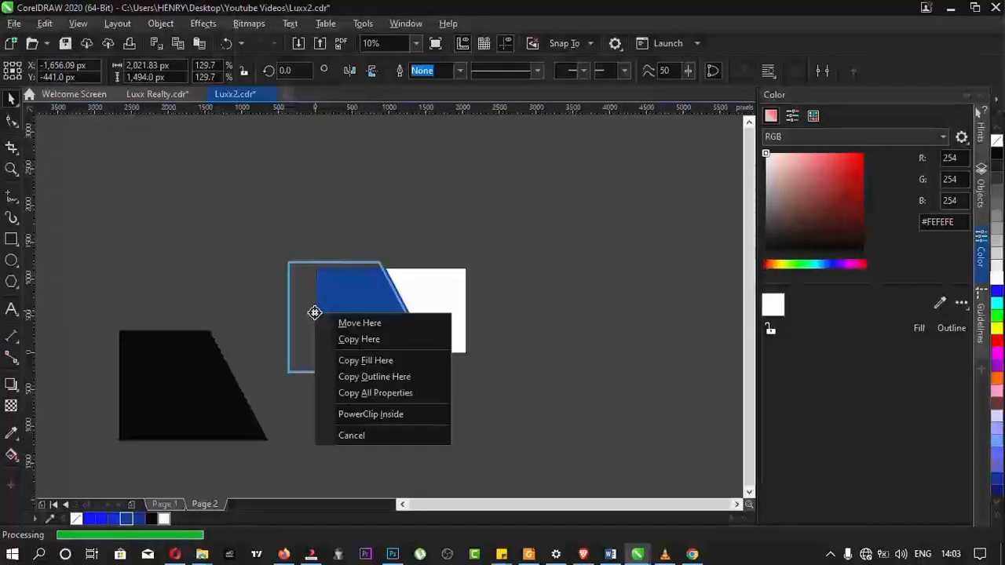
left_click(366, 415)
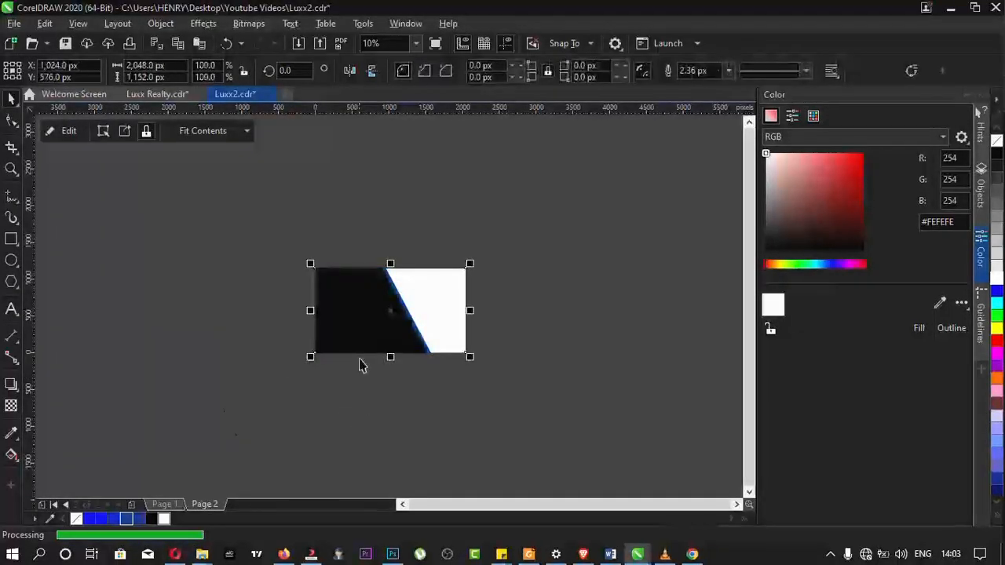
right_click(361, 305)
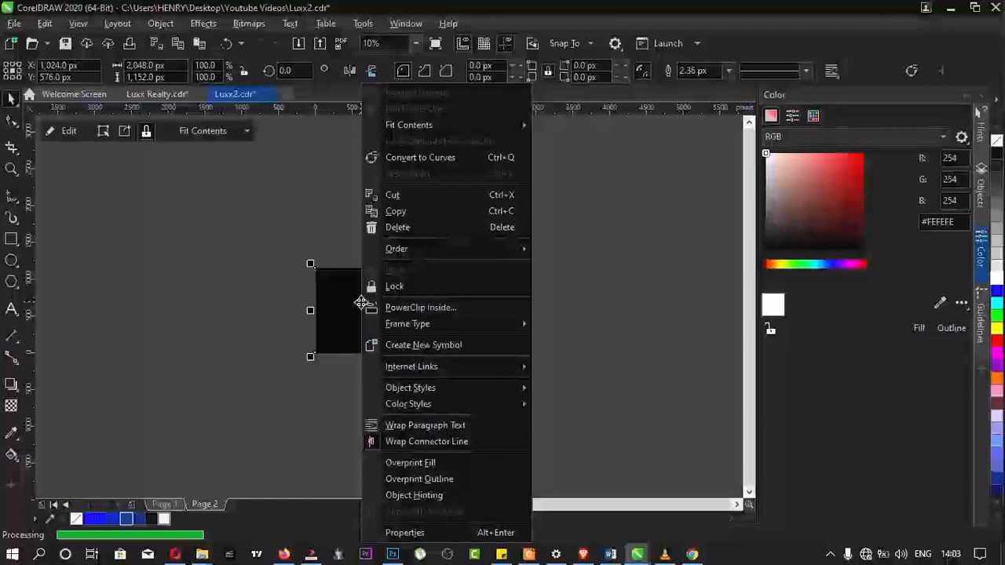
left_click(260, 152)
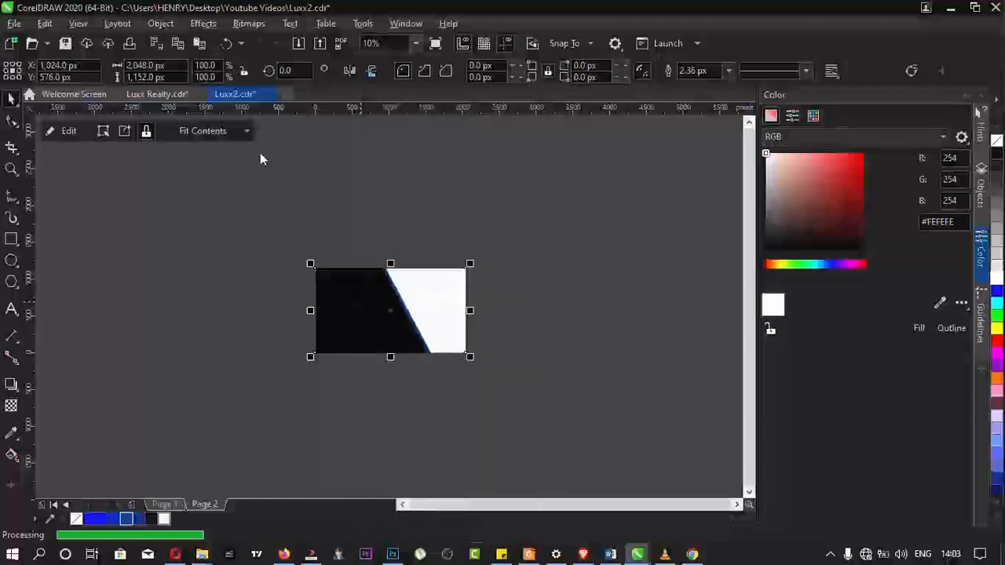
left_click(270, 328)
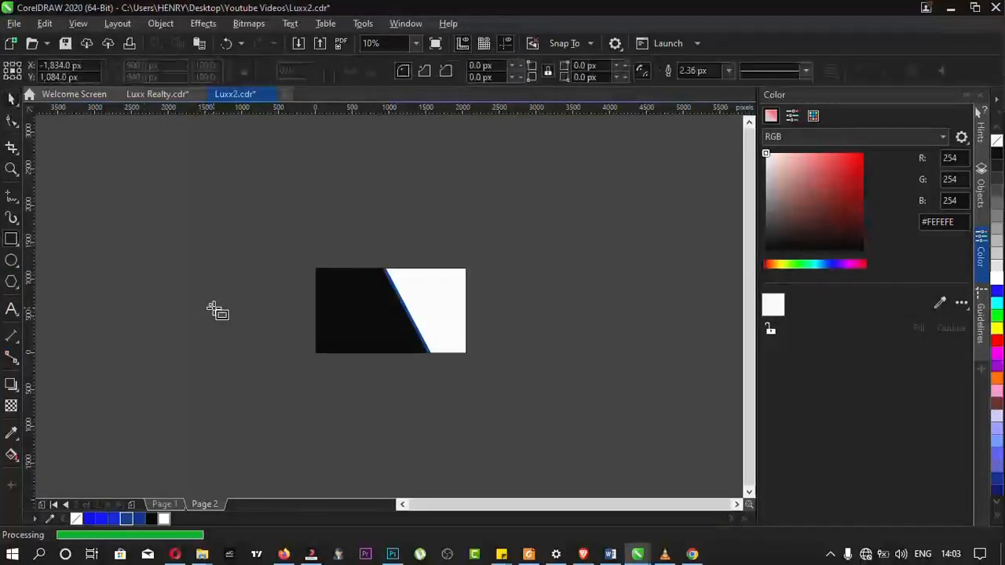
Step: Draw a square left of the card, delete its corner nodes into a triangle, and fill it blue
left_click_drag(218, 310, 142, 234)
key("F10")
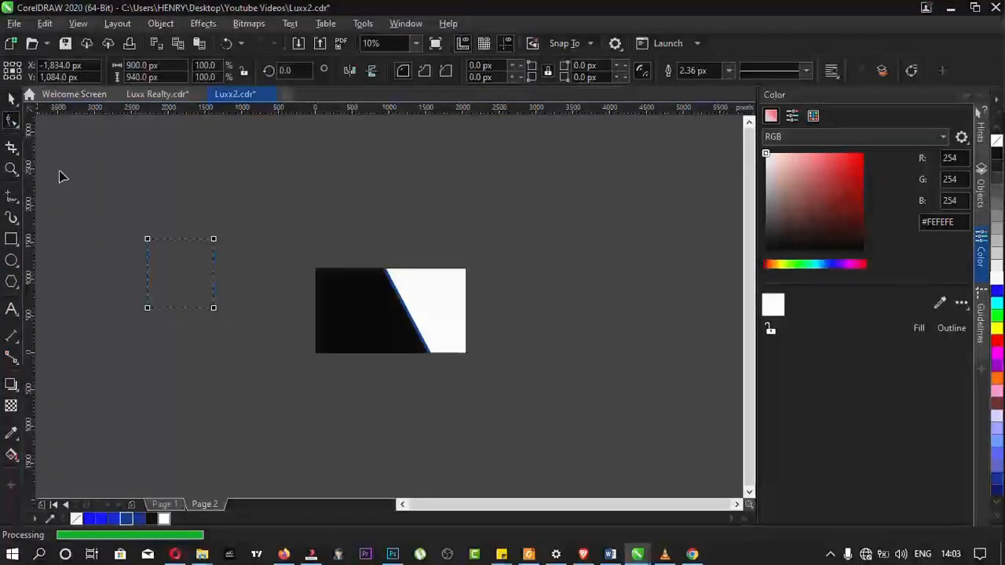
left_click(90, 299)
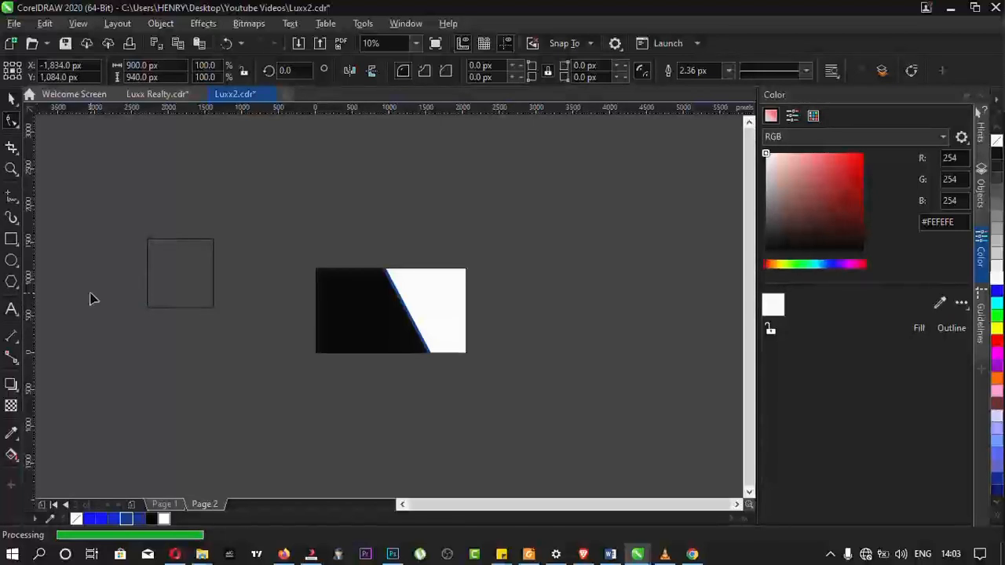
left_click(180, 307)
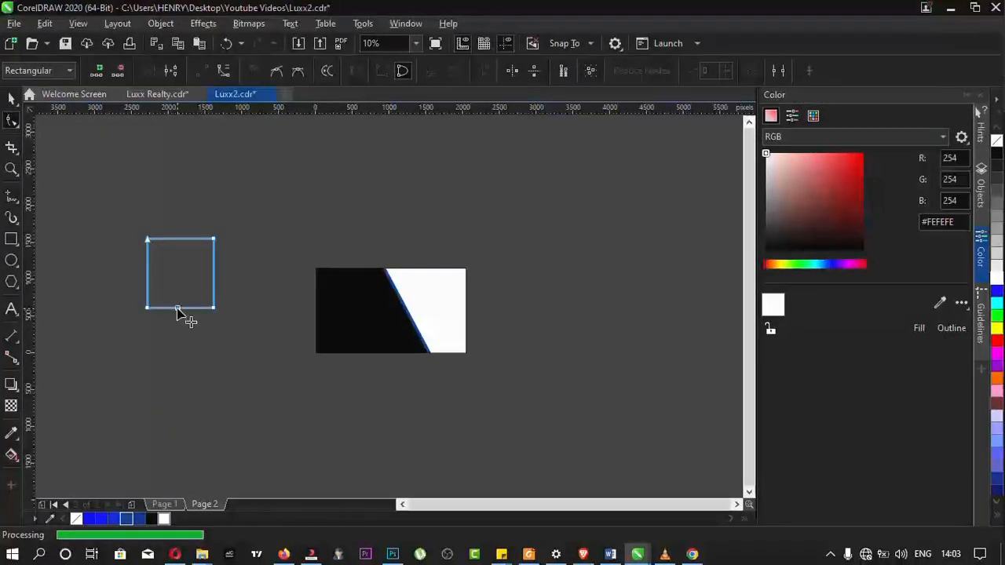
left_click(177, 308)
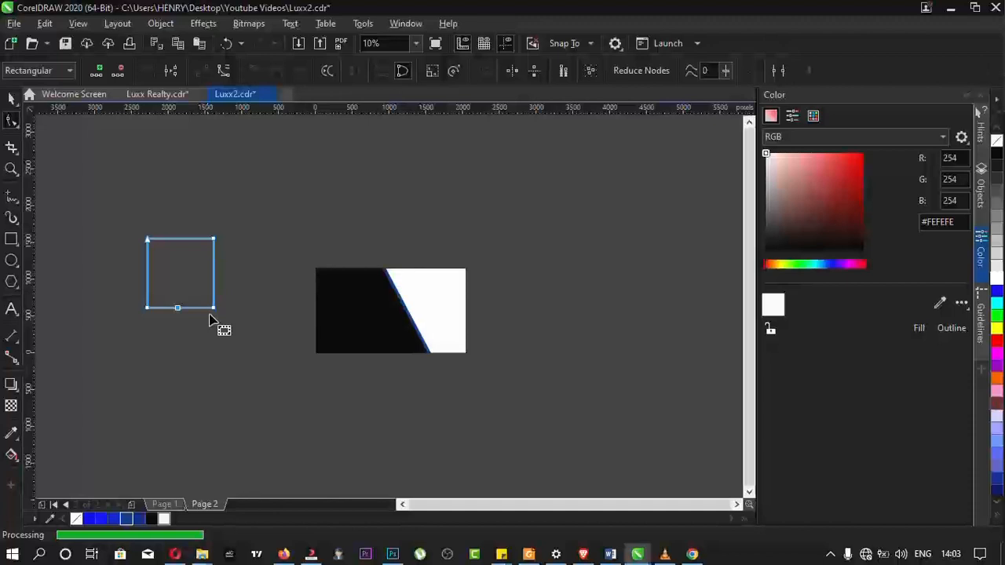
double_click(213, 309)
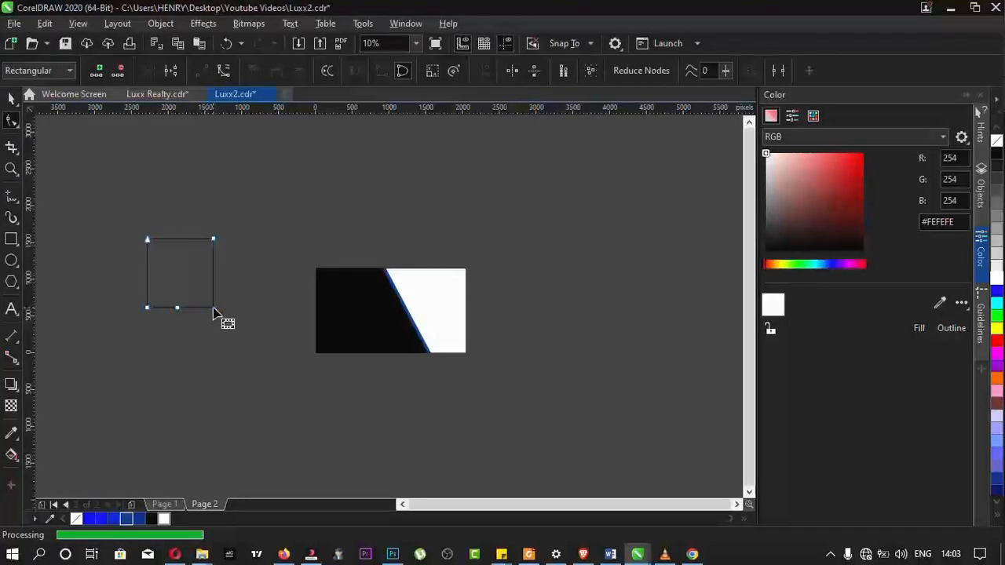
double_click(147, 310)
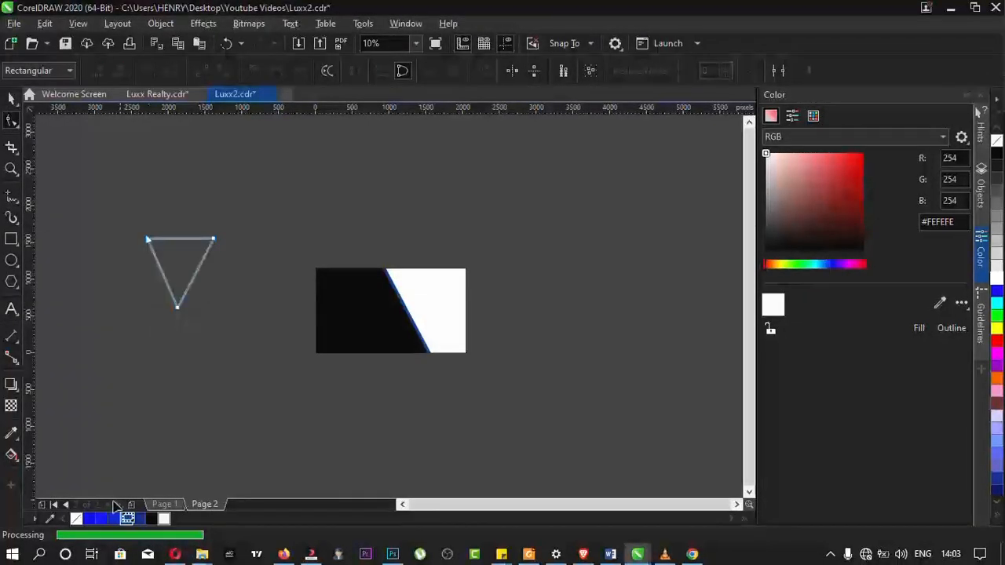
left_click(127, 519)
Step: Scale the blue triangle down to 66.7% (600 × 626.67 px)
left_click(11, 97)
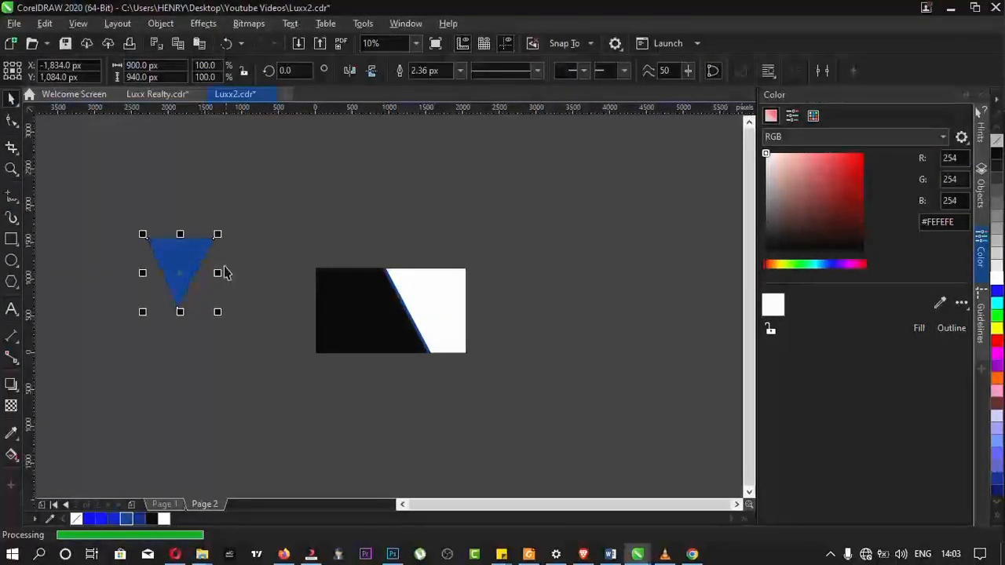
left_click_drag(179, 254, 326, 208)
left_click(369, 234)
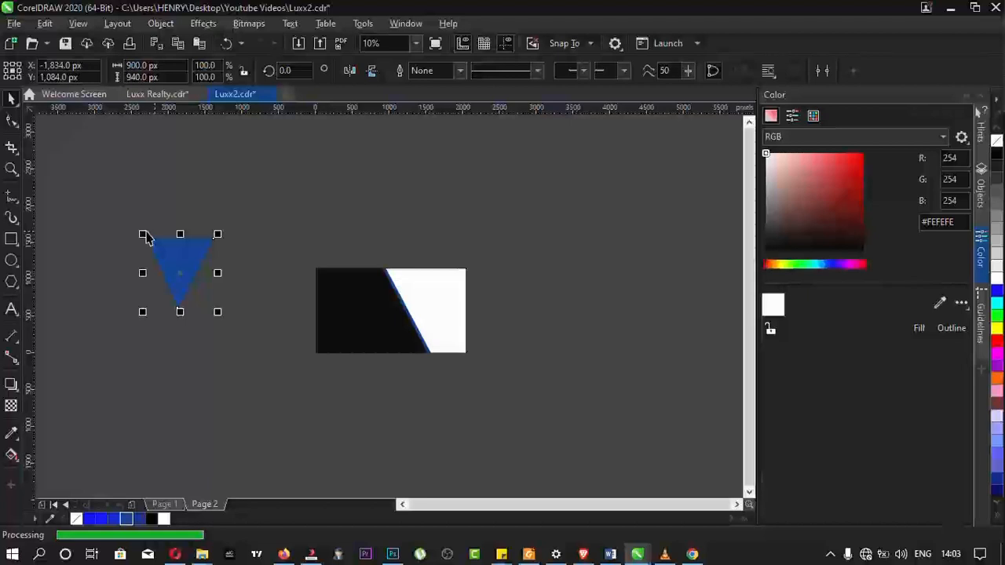
left_click_drag(144, 235, 403, 277)
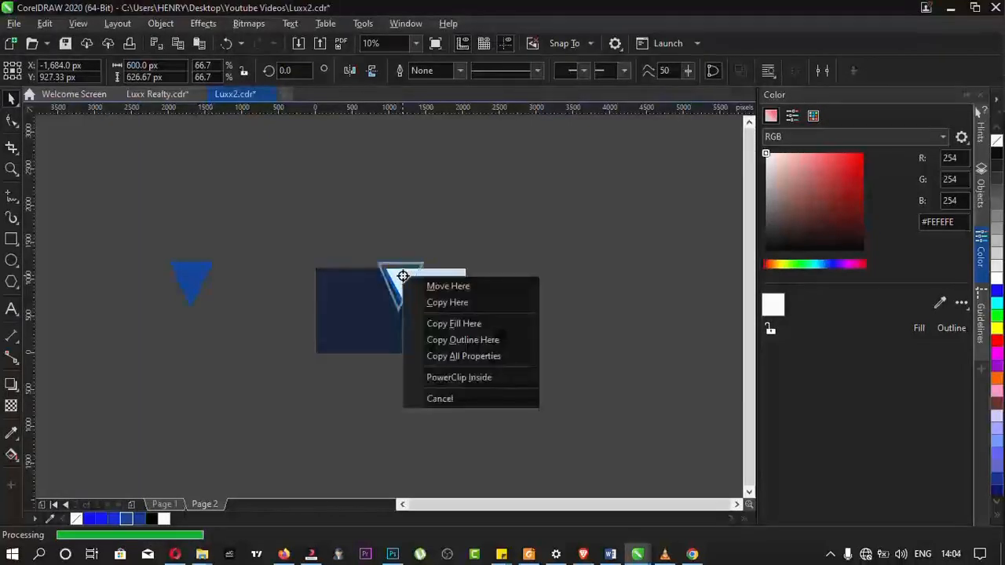
Step: Clip the blue triangle into the card and open the PowerClip contents for editing
left_click(440, 378)
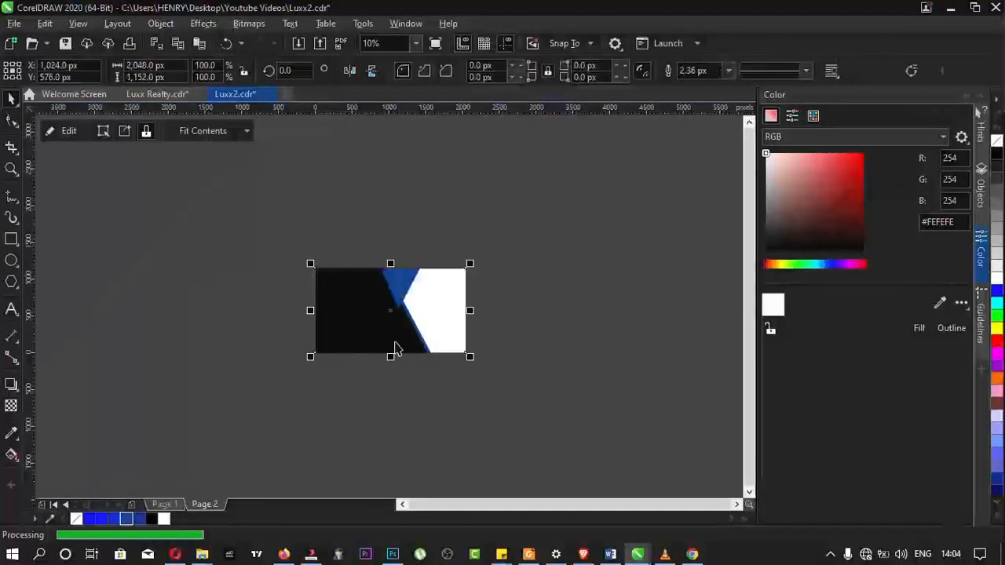
right_click(347, 308)
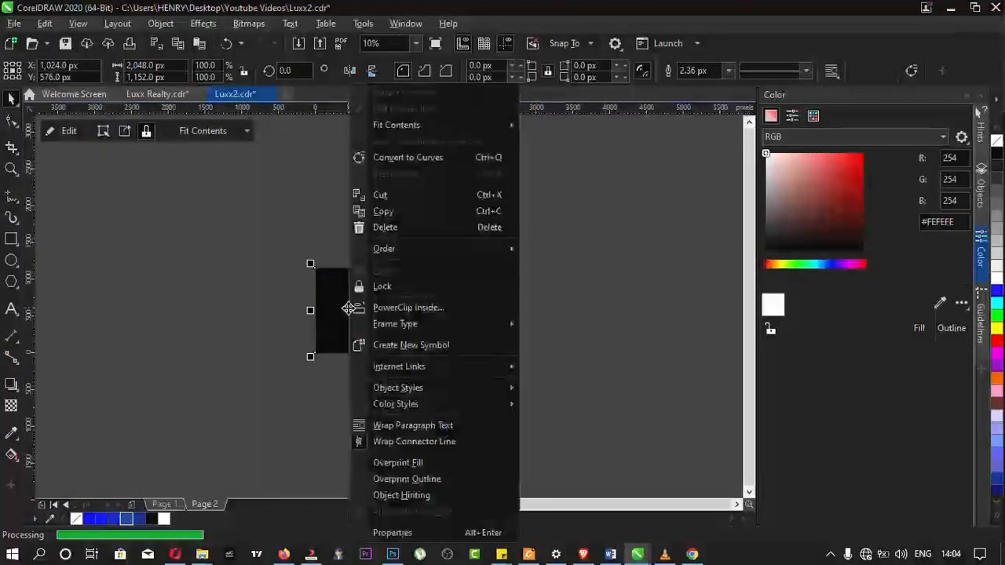
left_click(403, 109)
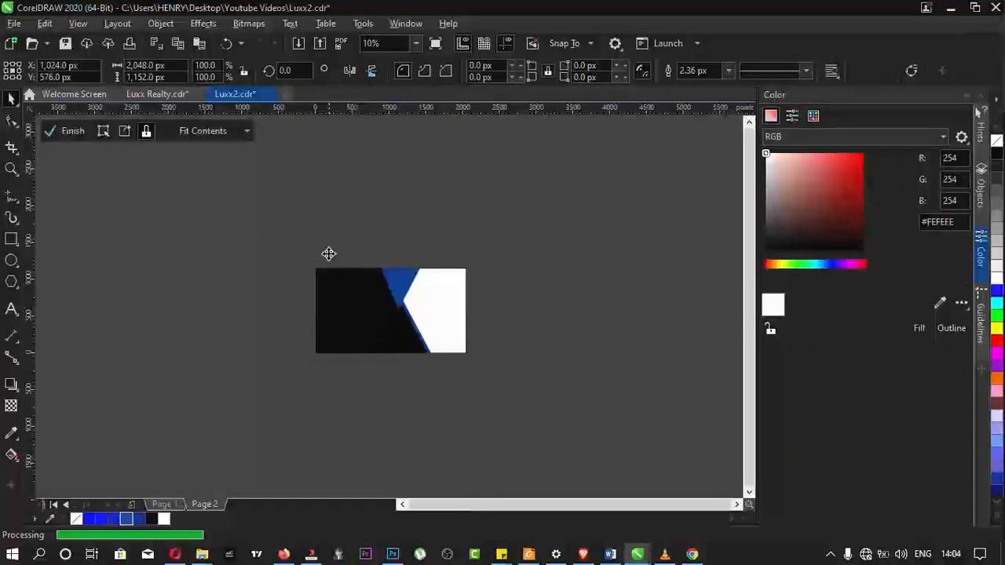
left_click(340, 319)
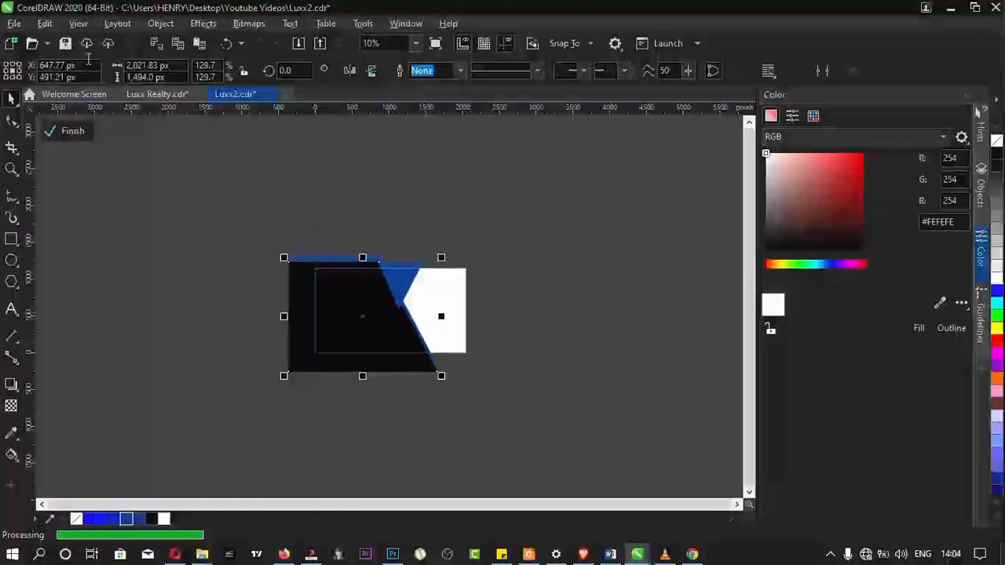
left_click(164, 24)
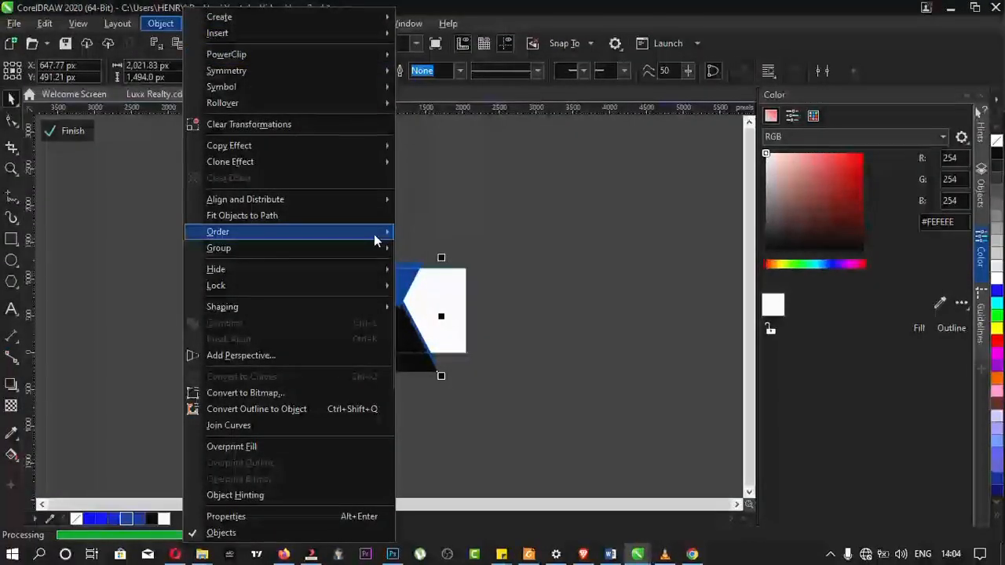
left_click(433, 275)
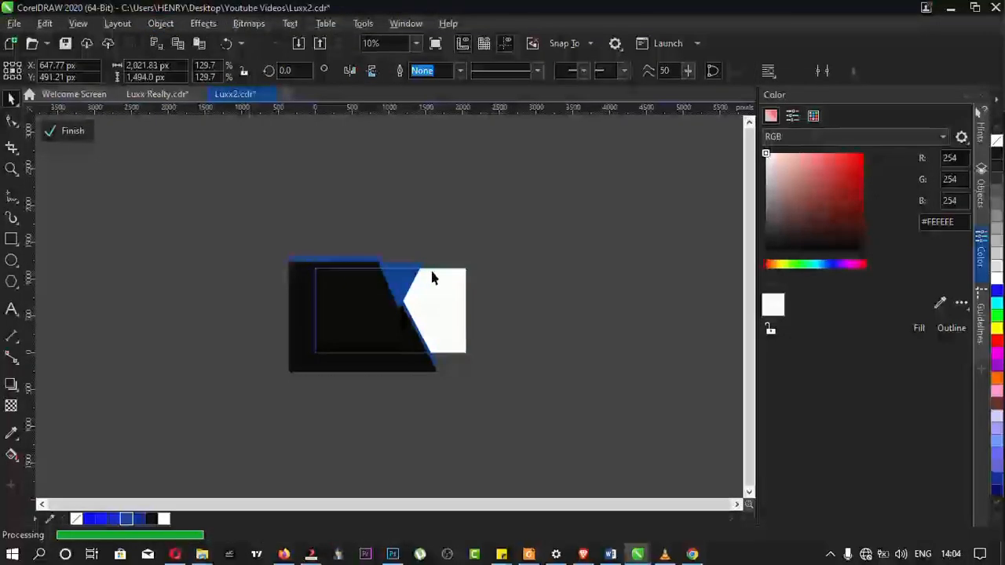
Step: Nudge the blue angled shape slightly left and finish editing the PowerClip
left_click(402, 281)
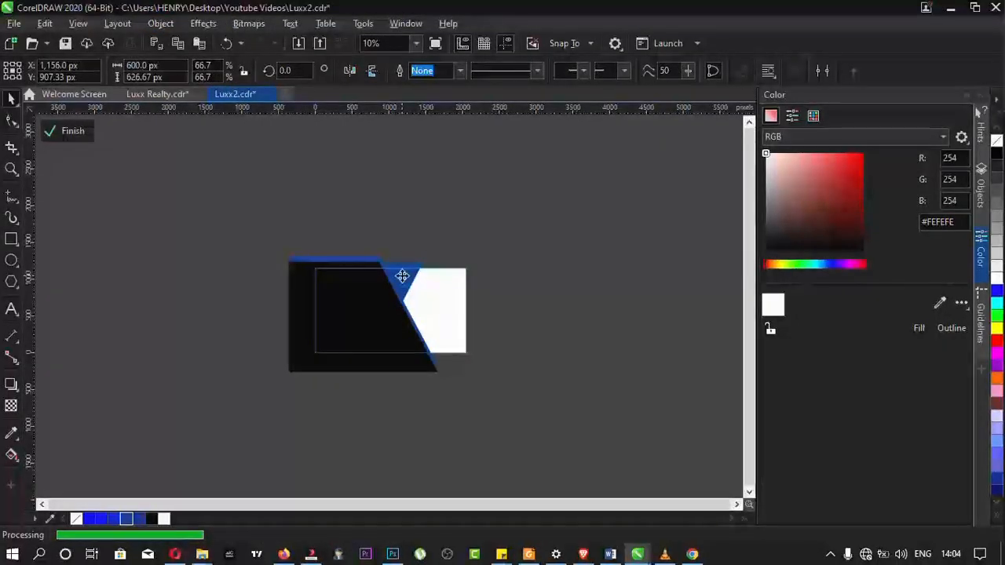
key("Left")
key("Left")
key("Left")
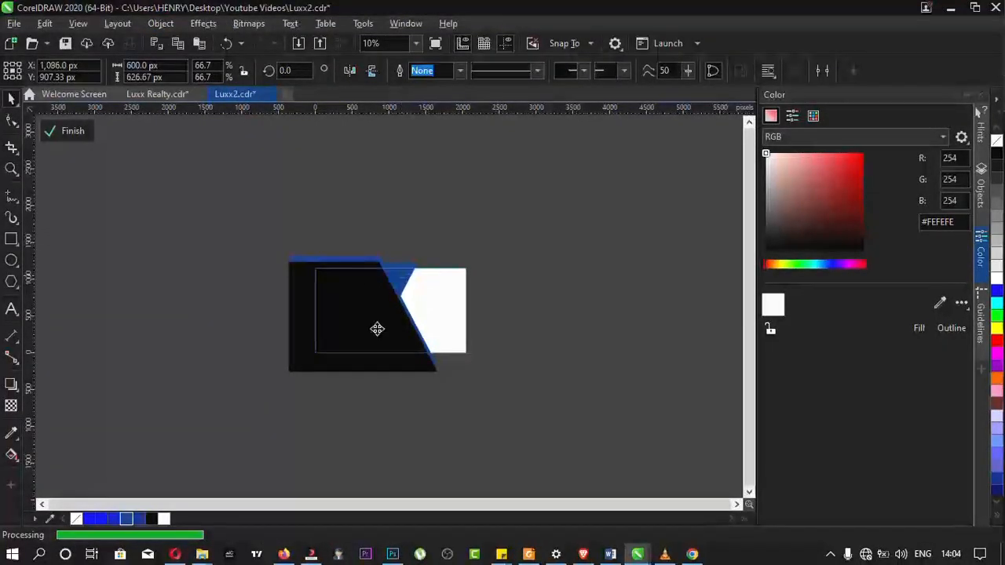
right_click(324, 314)
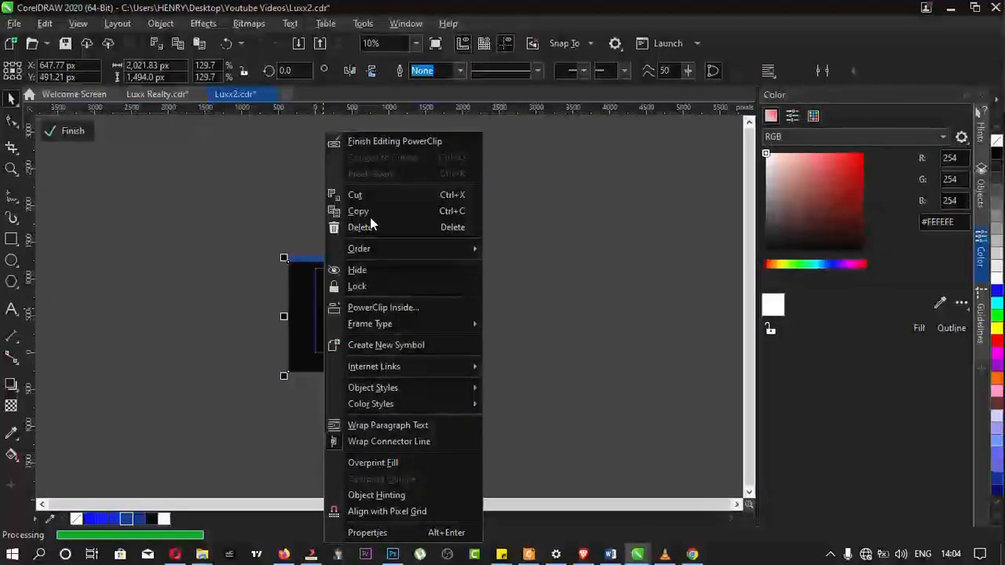
left_click(392, 142)
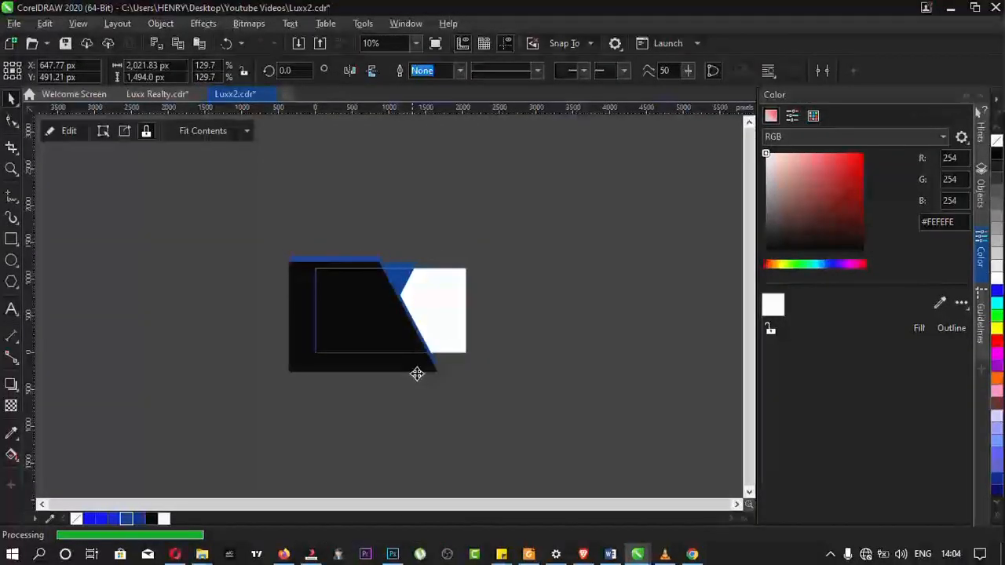
left_click(163, 120)
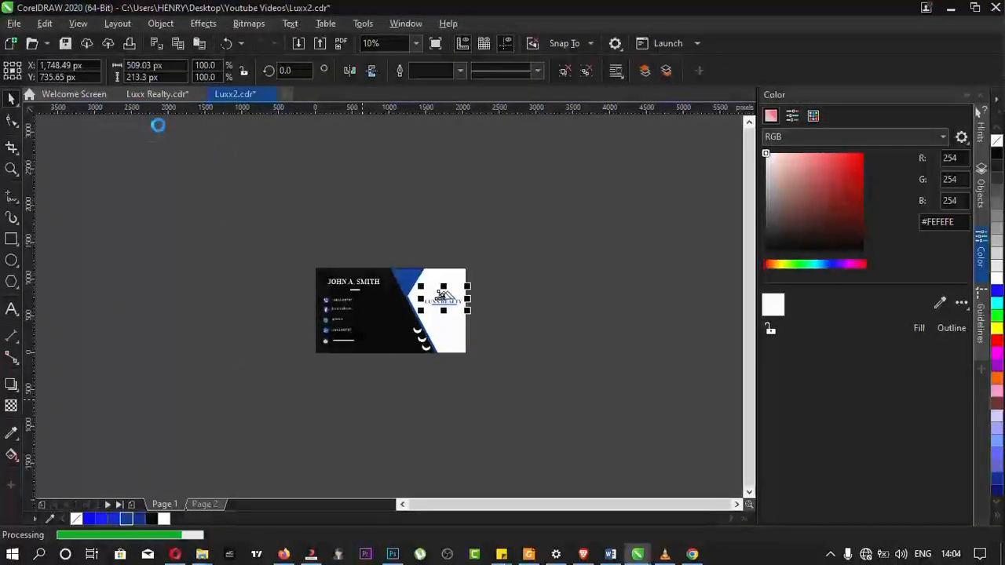
Step: Paste the Luxx Realty logo from Page 1 onto Page 2
left_click(197, 496)
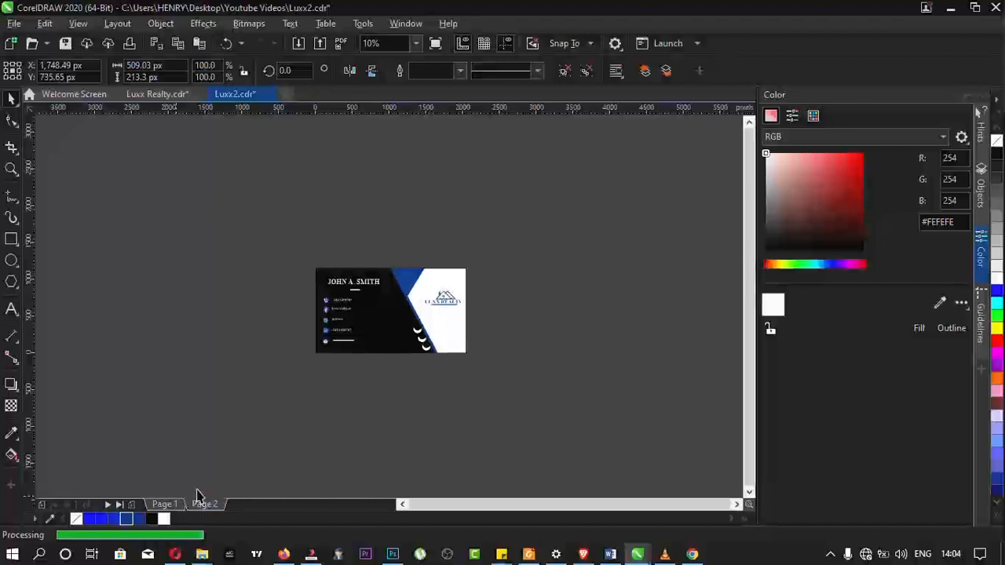
left_click(197, 497)
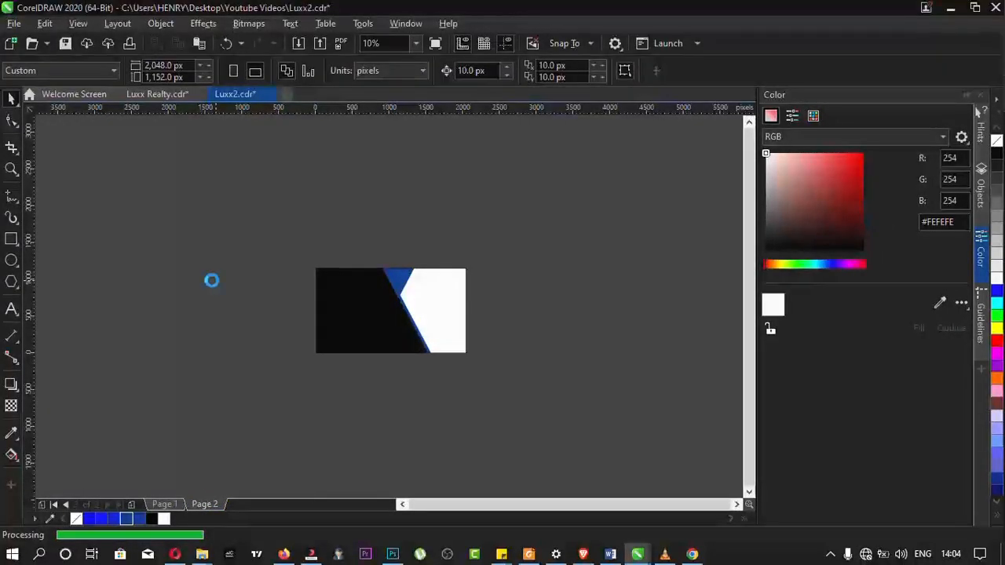
key("ctrl+v")
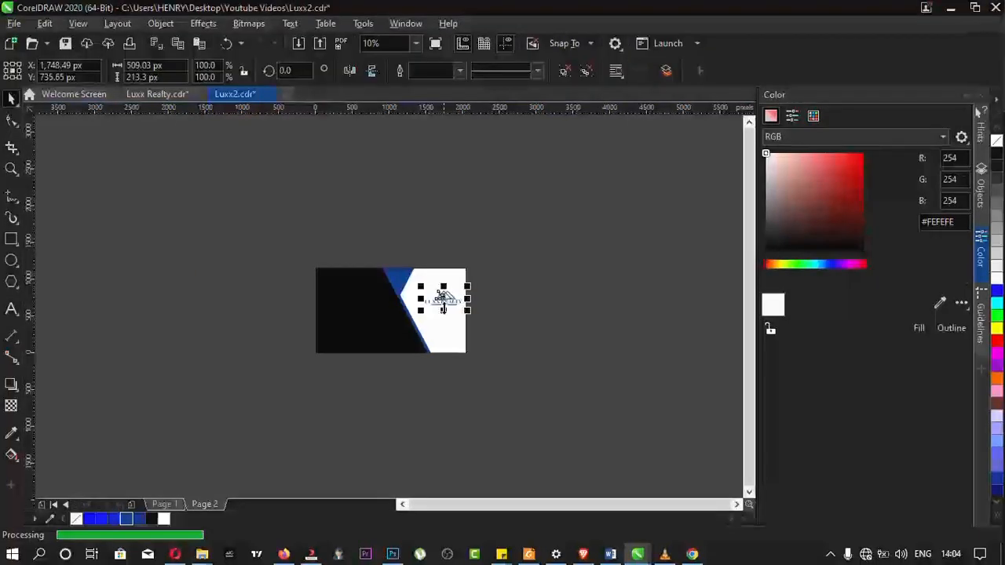
Step: Nudge the logo with arrow keys into the card's white right-hand area
key("Left")
key("Left")
key("Left")
key("Left")
key("Left")
key("Left")
key("Left")
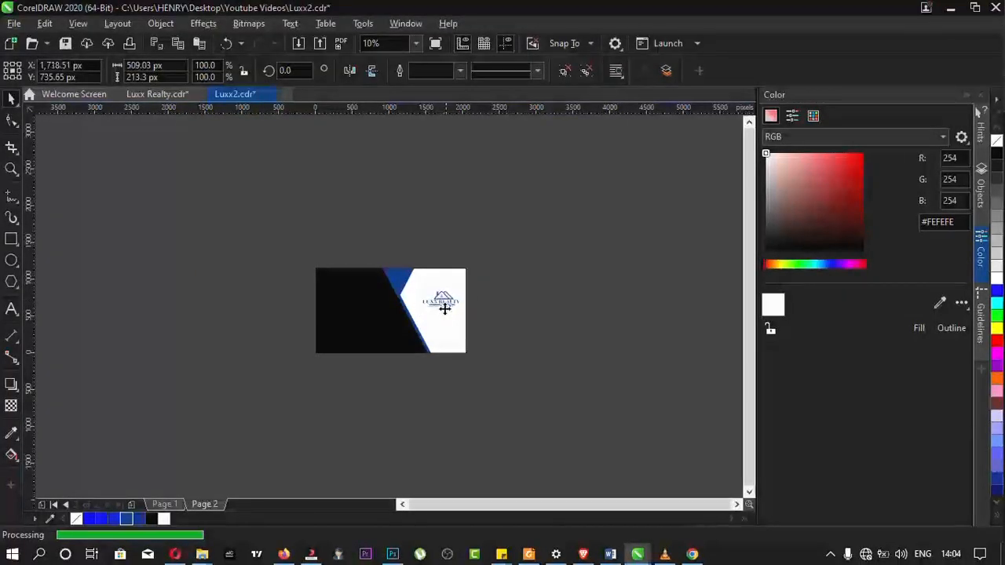
key("Left")
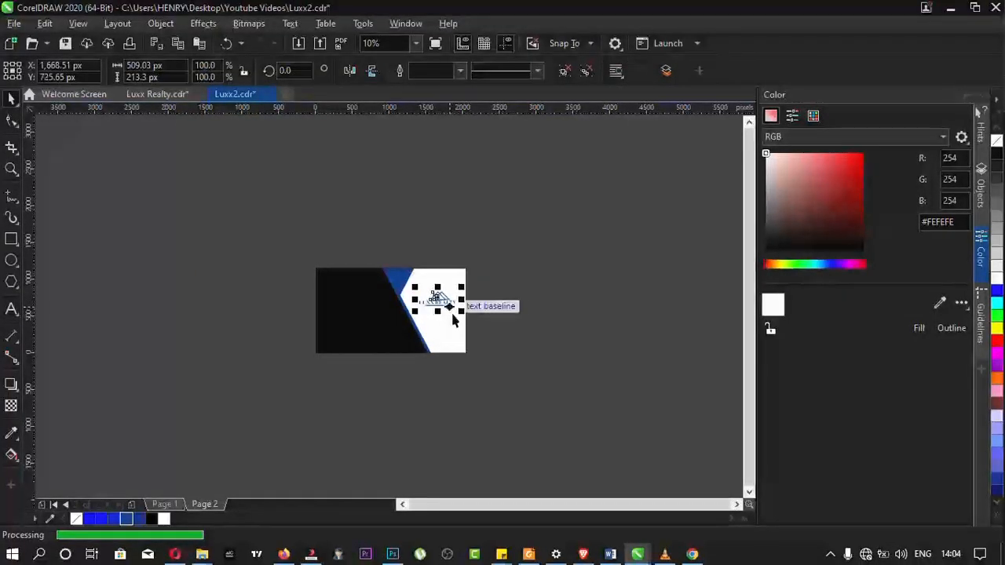
key("Down")
key("Down")
key("Down")
key("Down")
key("Down")
key("Right")
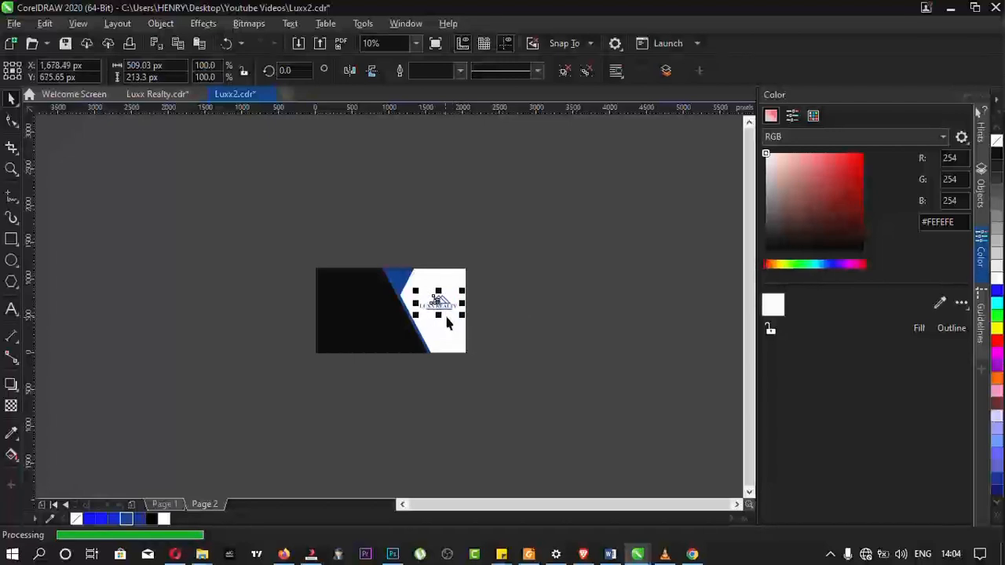
key("Right")
key("Down")
key("Right")
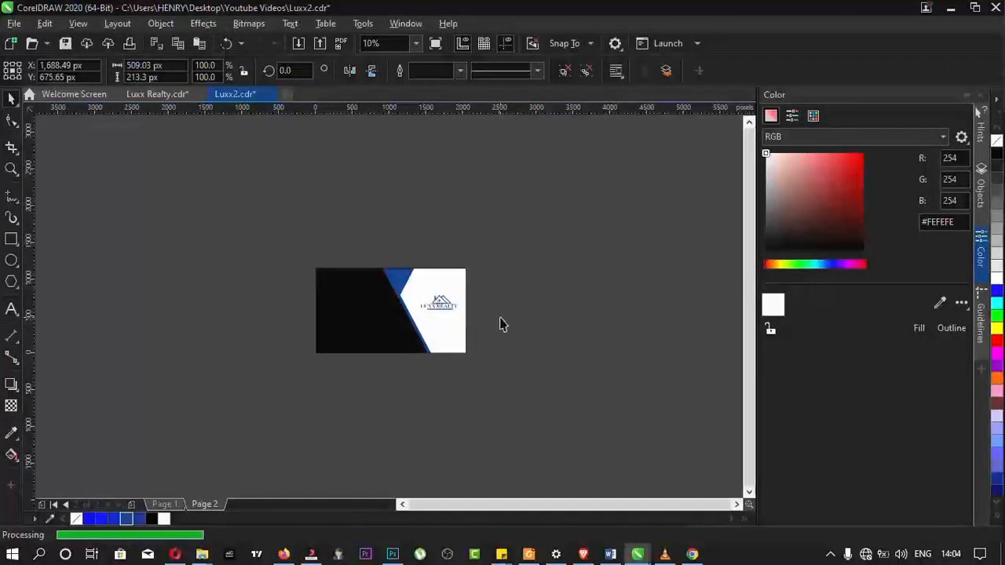
key("Down")
key("Right")
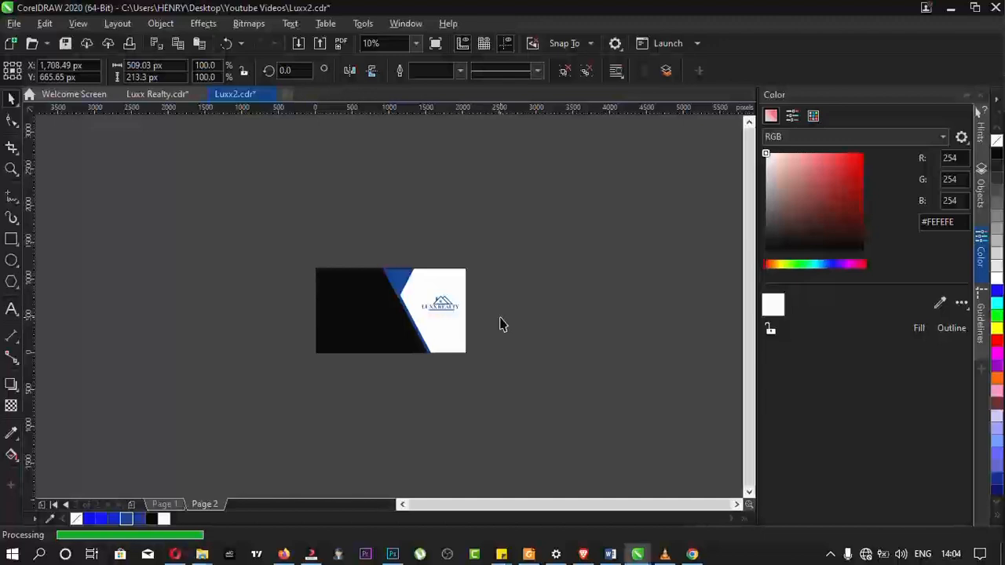
key("Left")
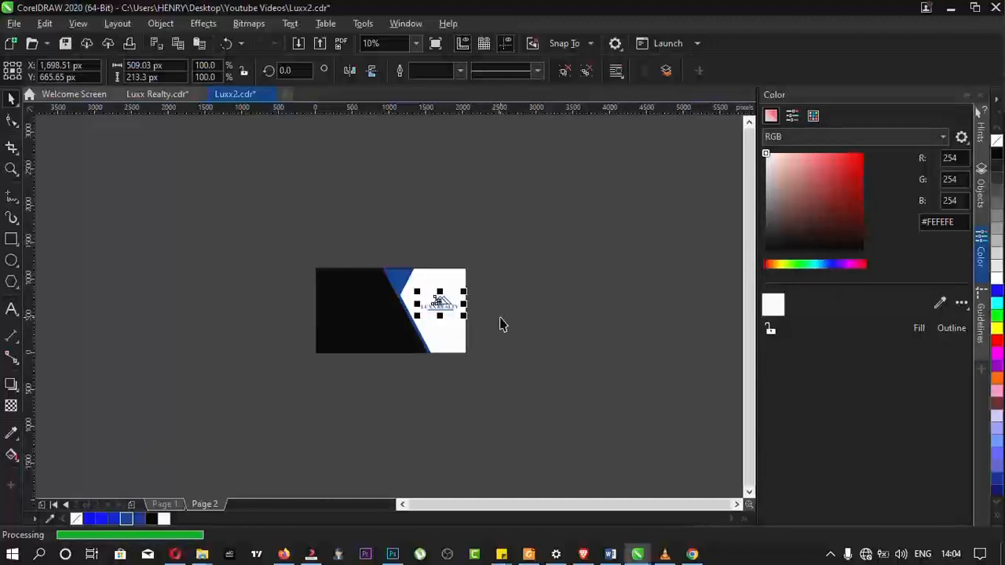
key("Right")
key("Down")
key("Down")
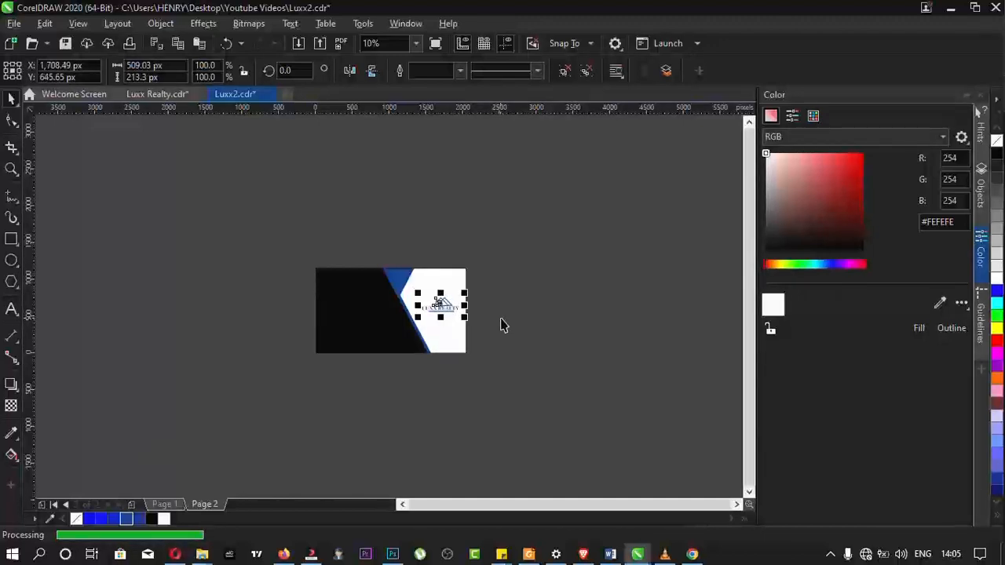
left_click(503, 325)
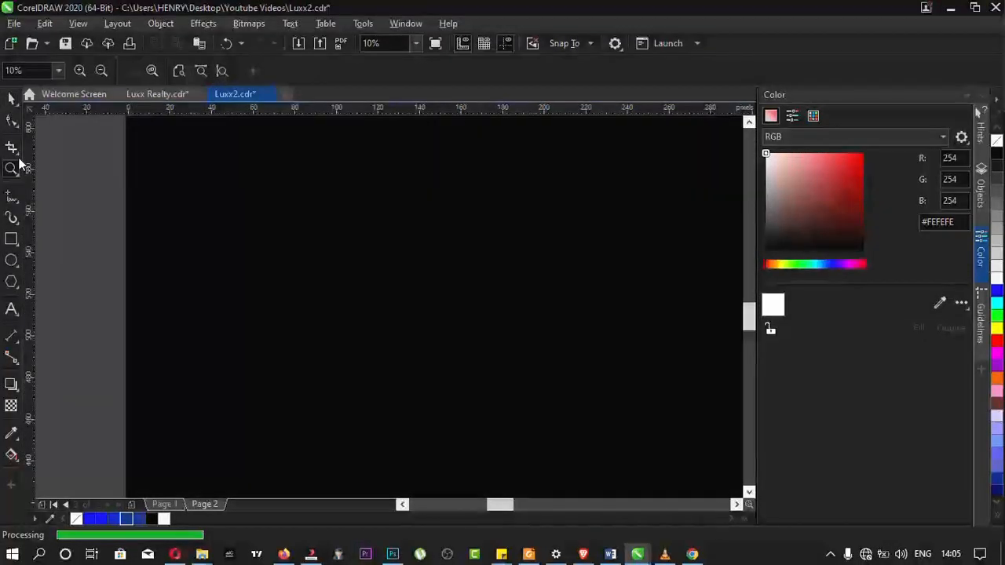
Step: Zoom to the card and type SERVICES at 24 pt to its left
left_click(100, 71)
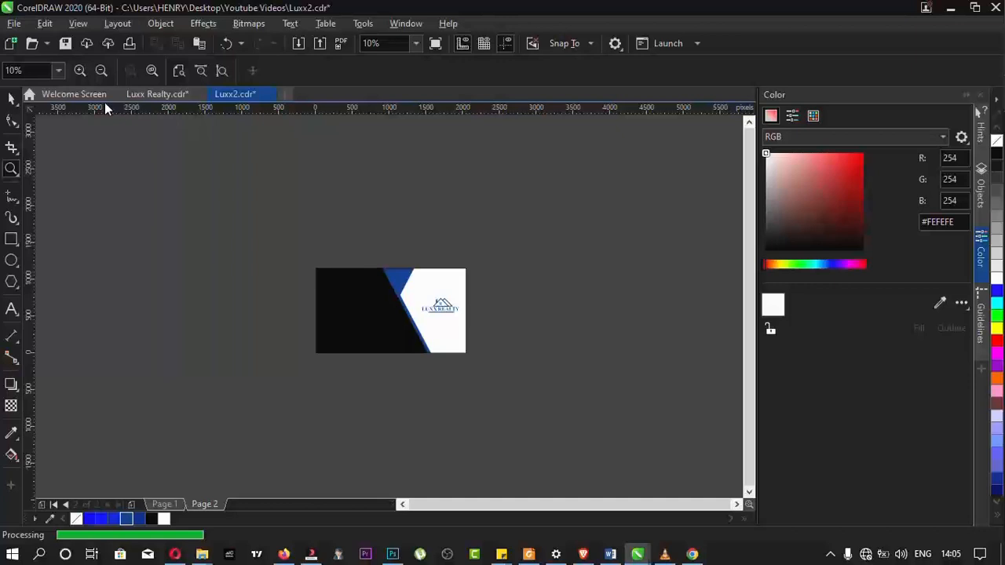
left_click_drag(263, 255, 486, 381)
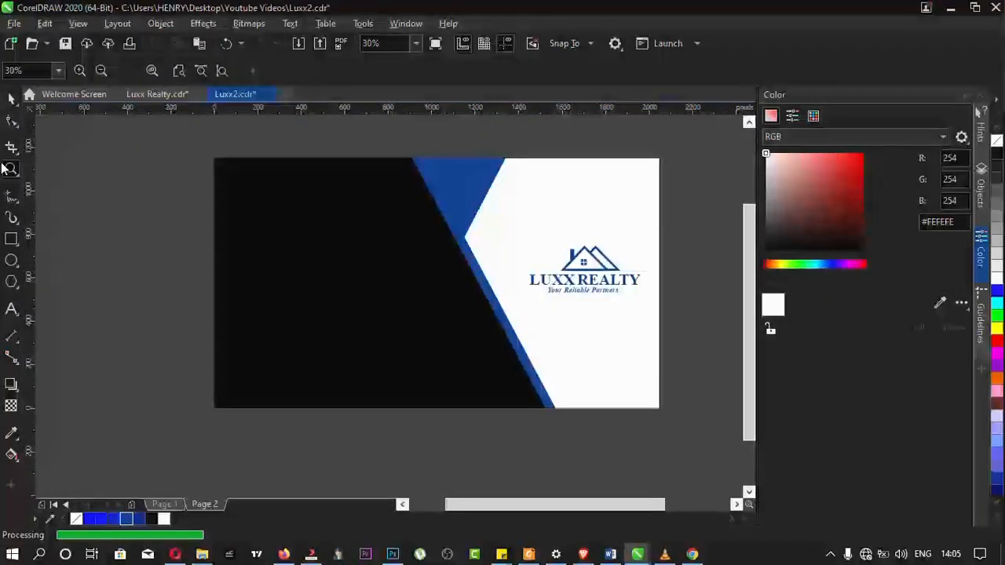
left_click(11, 308)
left_click(99, 302)
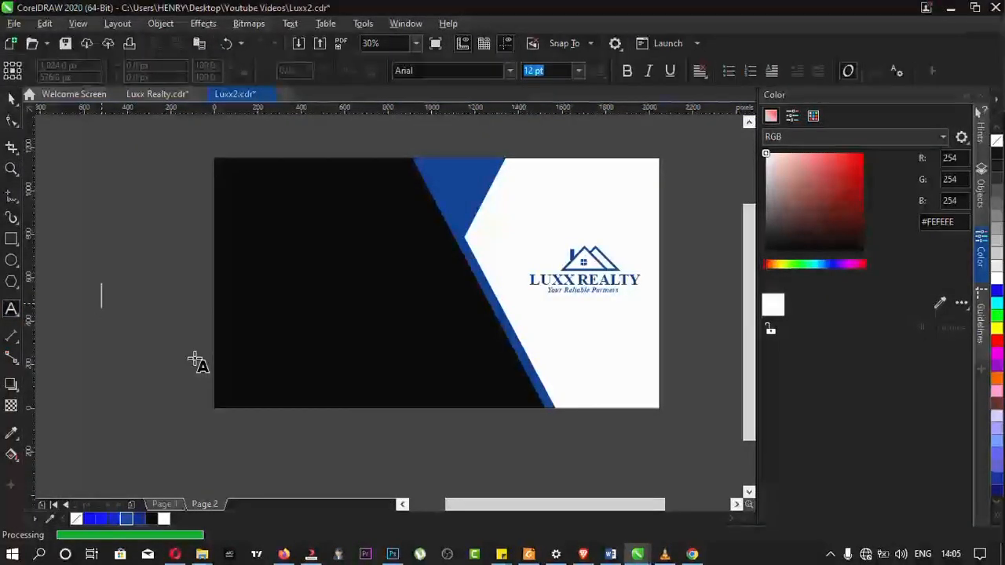
type("24")
key("Return")
type("S")
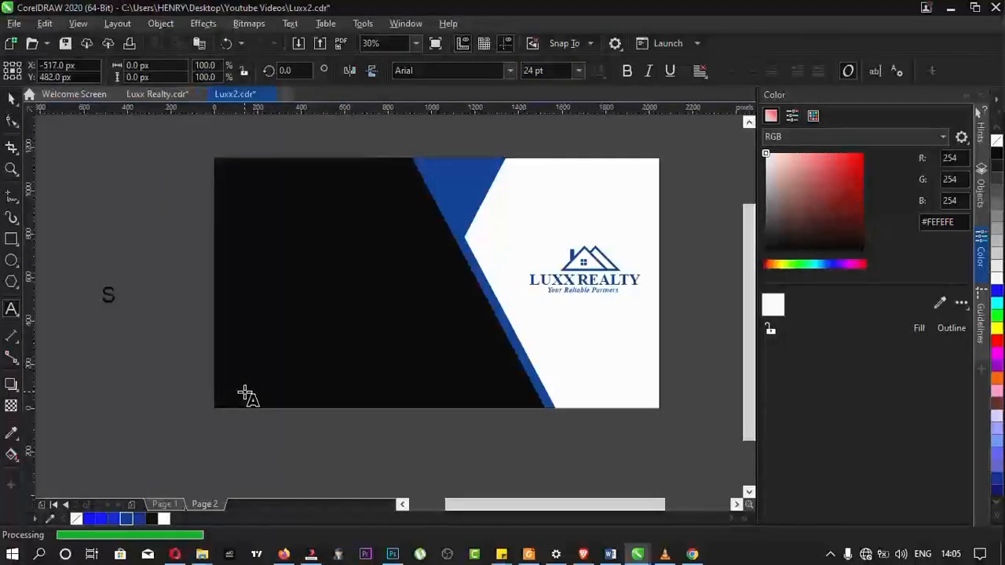
type("ERVICES")
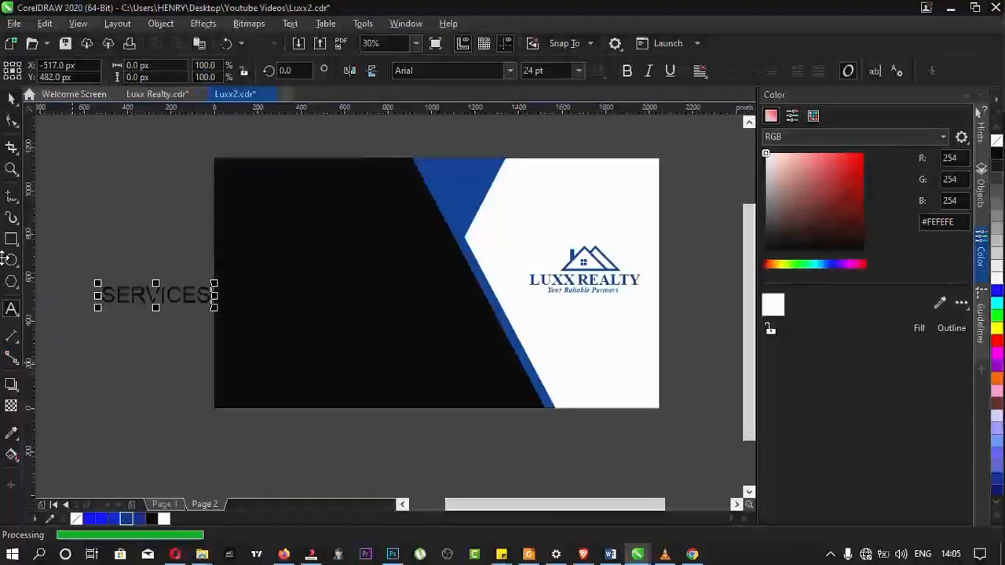
Step: Delete the SERVICES text and start a new text object beginning with R
left_click(11, 100)
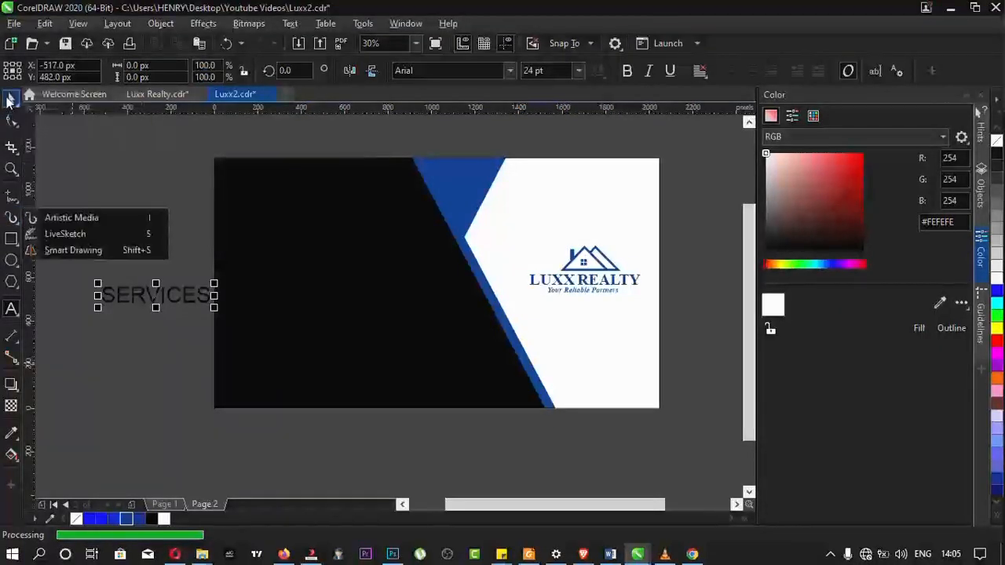
left_click(9, 100)
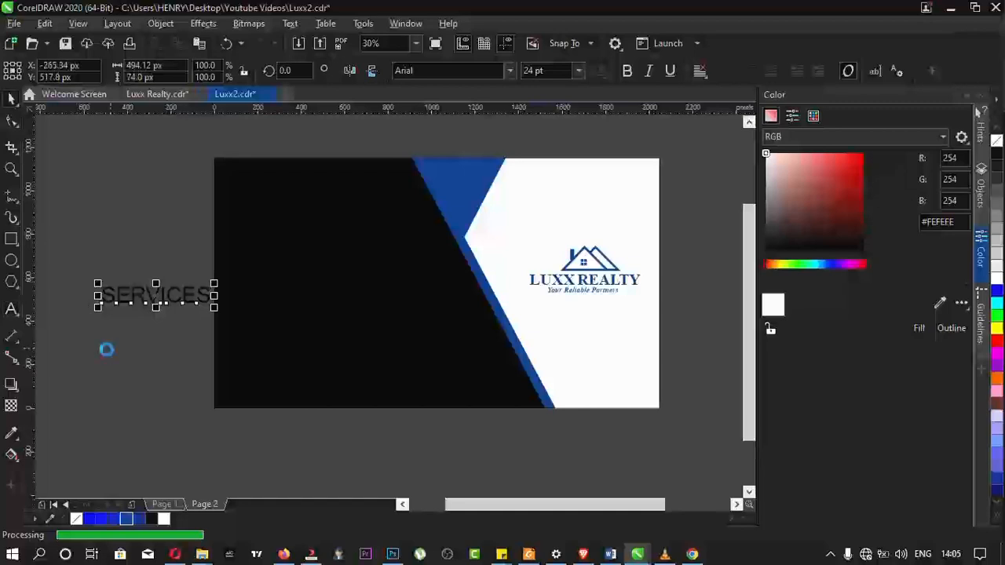
key("Delete")
left_click(11, 309)
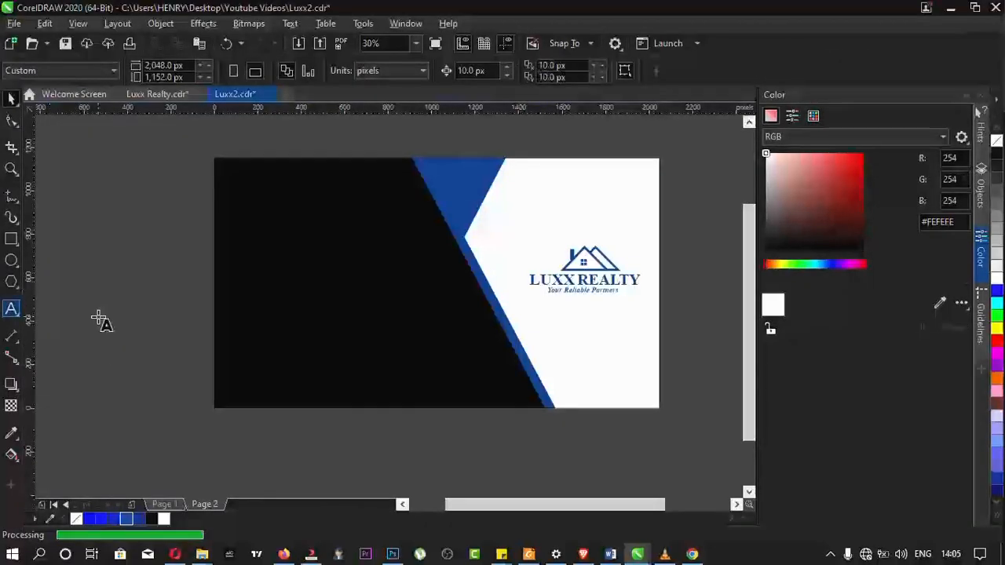
left_click(98, 317)
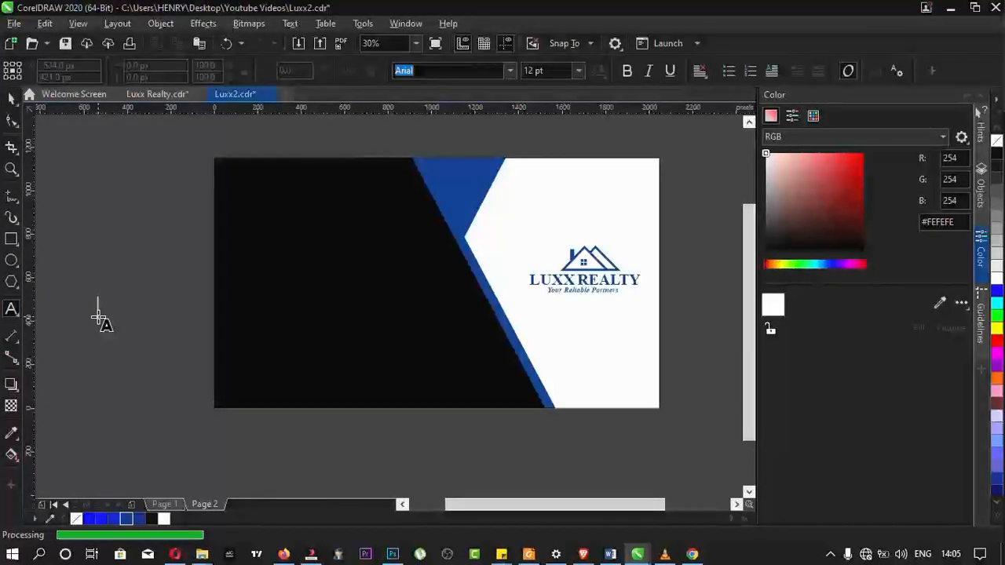
type("R")
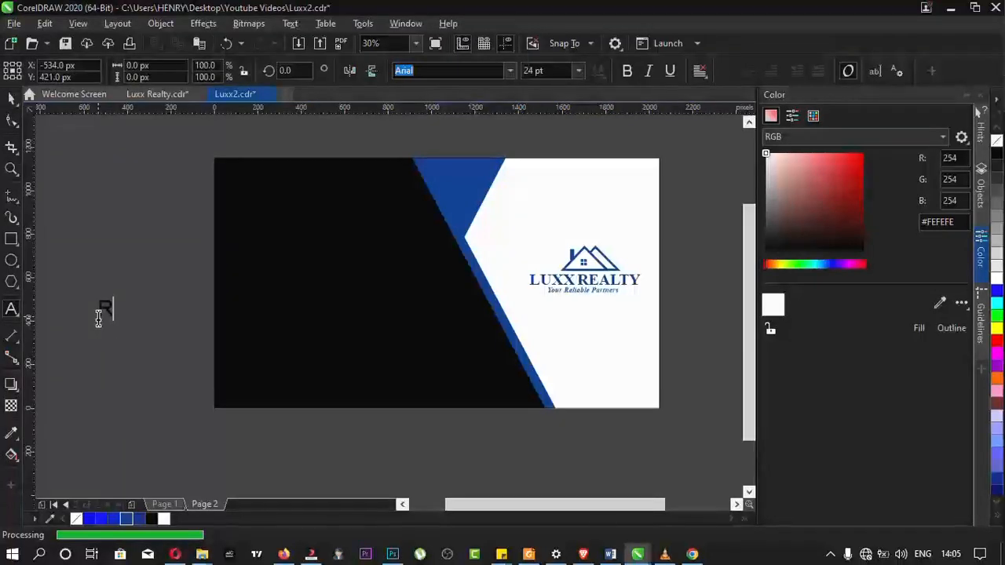
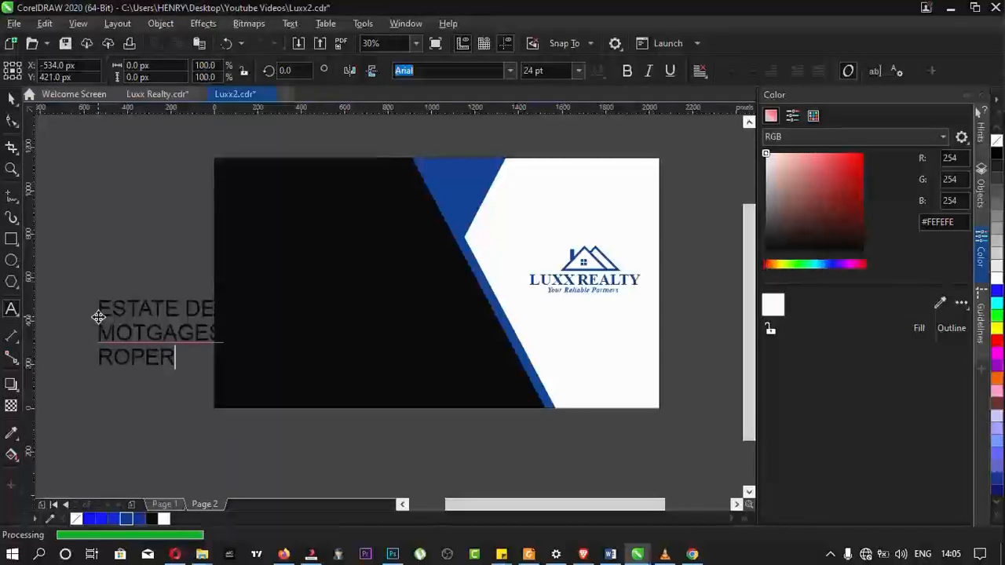
Step: Complete the third services line by typing 'TY MANAGEMEN' for PROPERTY MANAGEMENT
type("TY M")
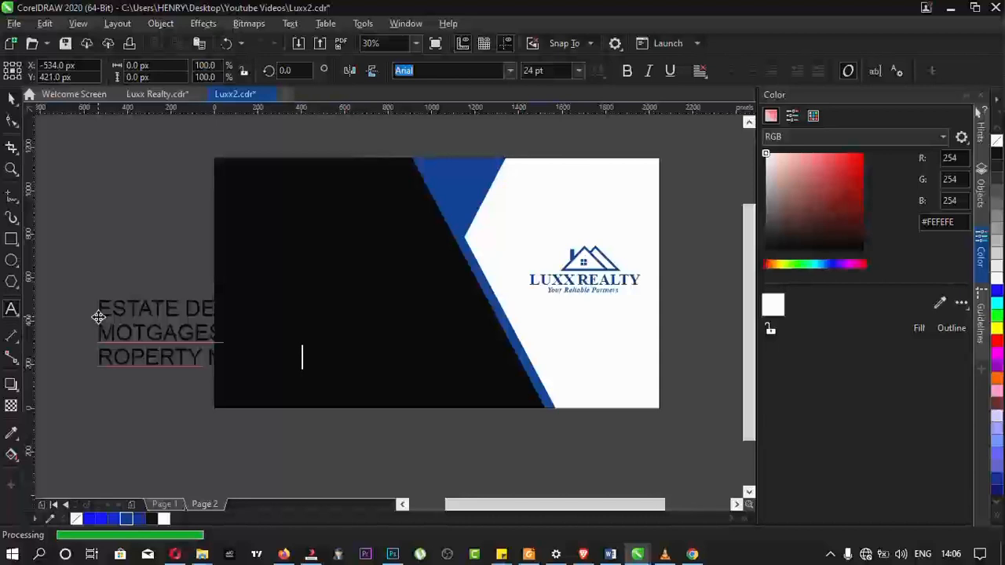
type("ANAGEMEN")
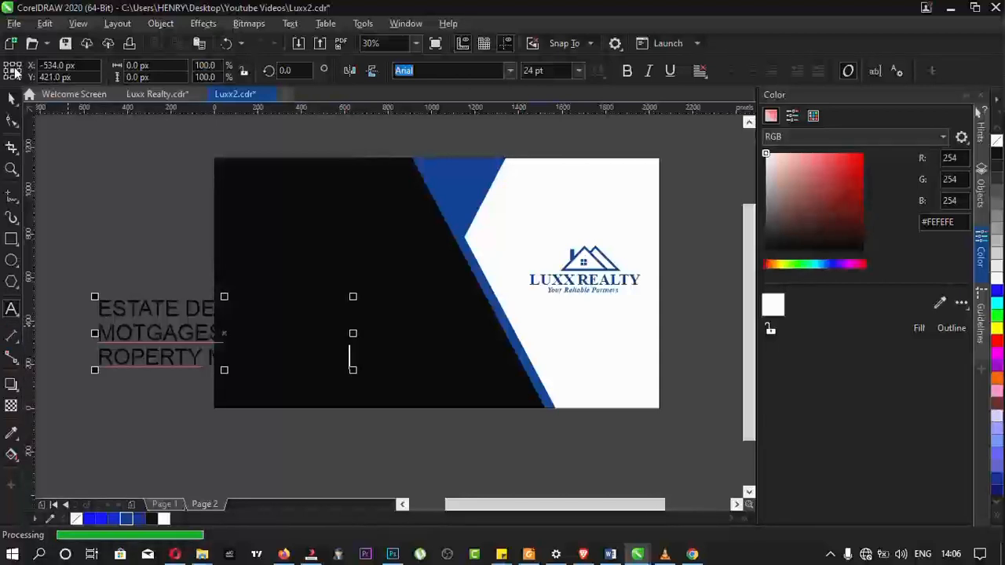
Step: Make the services text 10 pt bold Times New Roman with a white fill
left_click(11, 97)
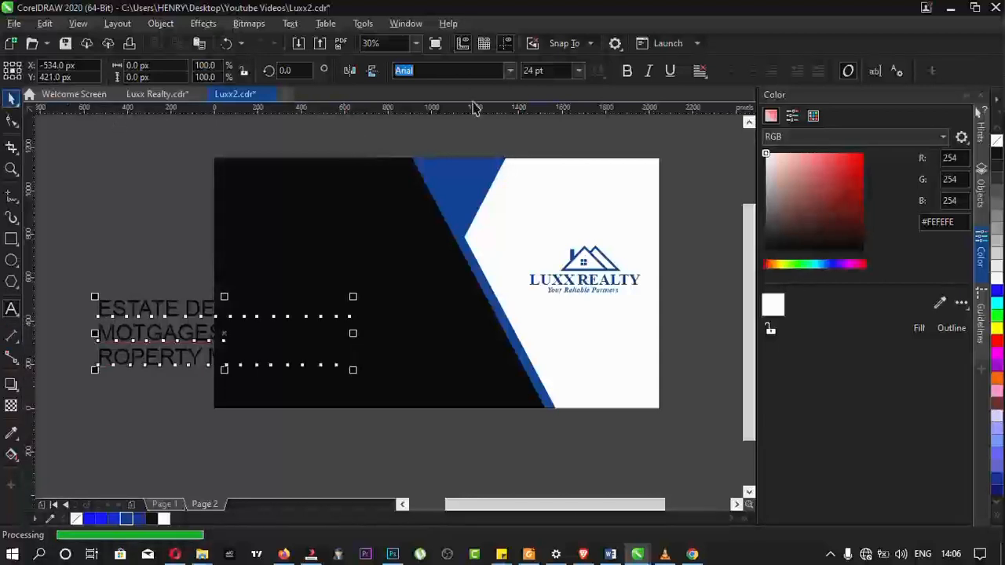
left_click(578, 70)
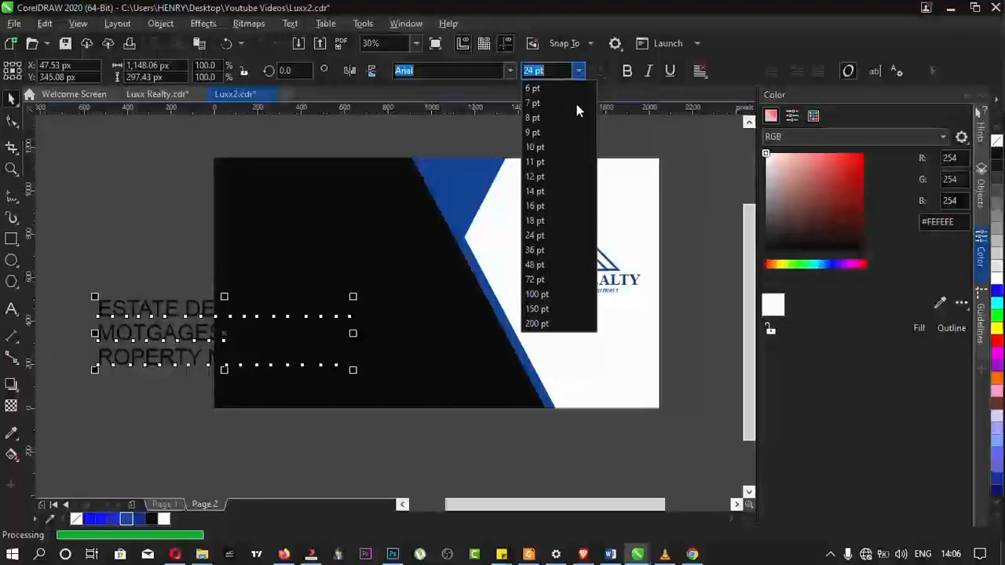
left_click(543, 146)
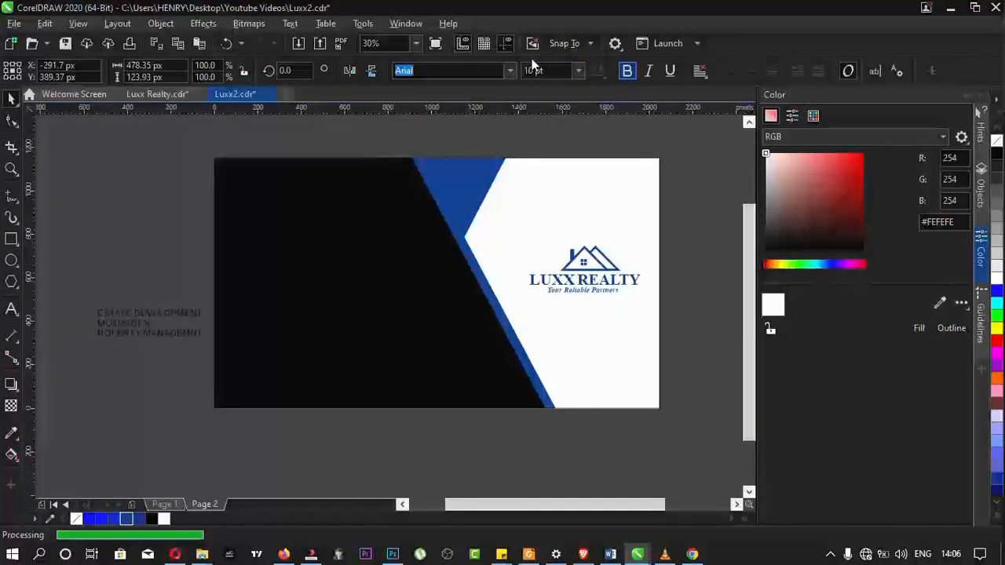
left_click(510, 71)
left_click(509, 70)
left_click(627, 71)
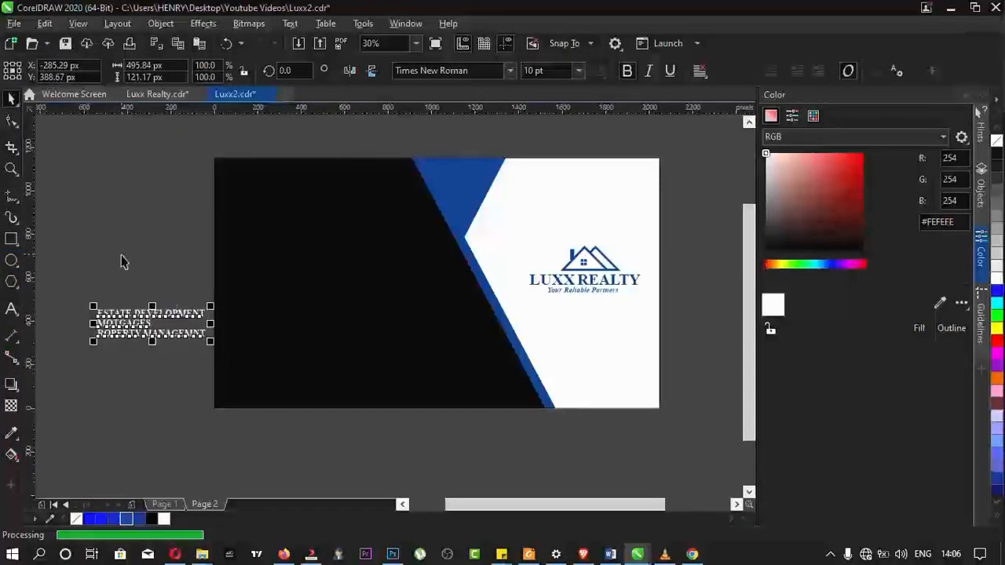
left_click(298, 290)
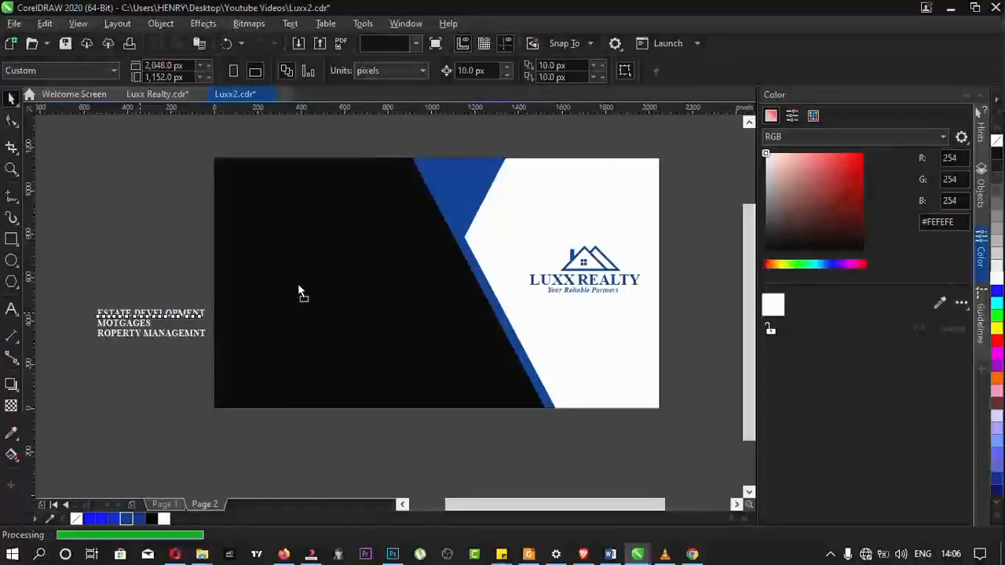
Step: Stack ESTATE DEVELOPMENT, ROPERTY MANAGEMNT and MOTGAGES as separate lines on the card's black panel
left_click_drag(135, 318, 259, 401)
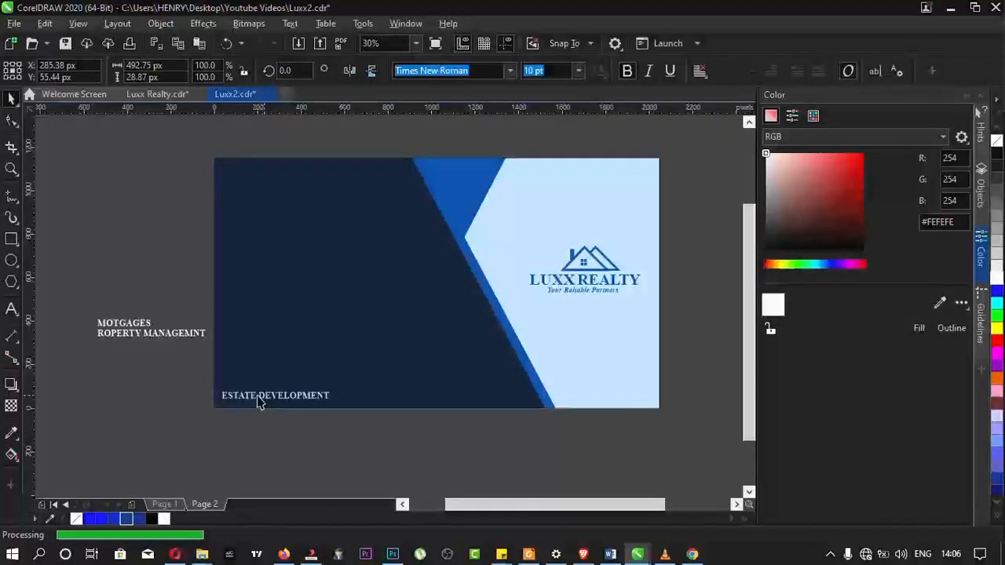
left_click(161, 333)
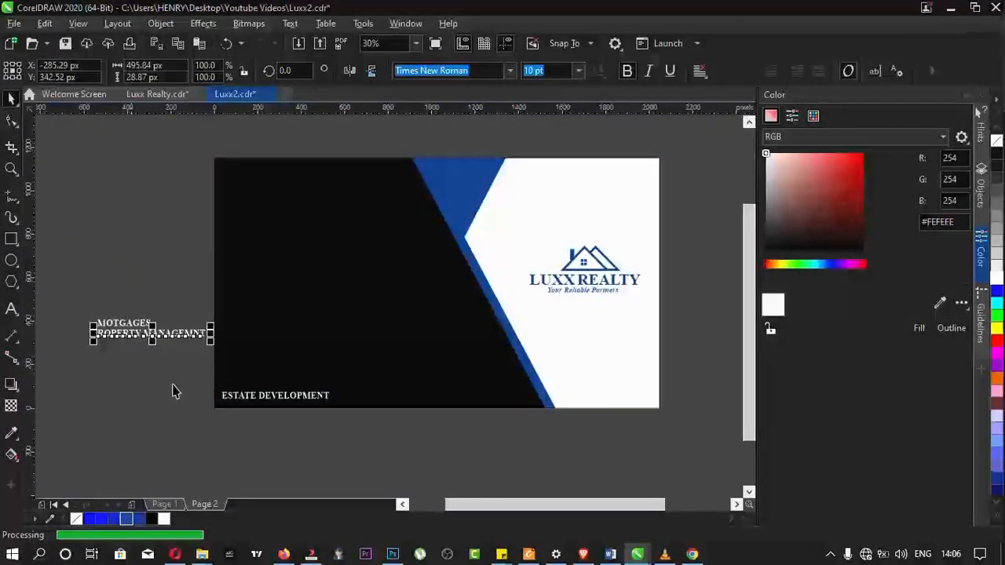
left_click(263, 396)
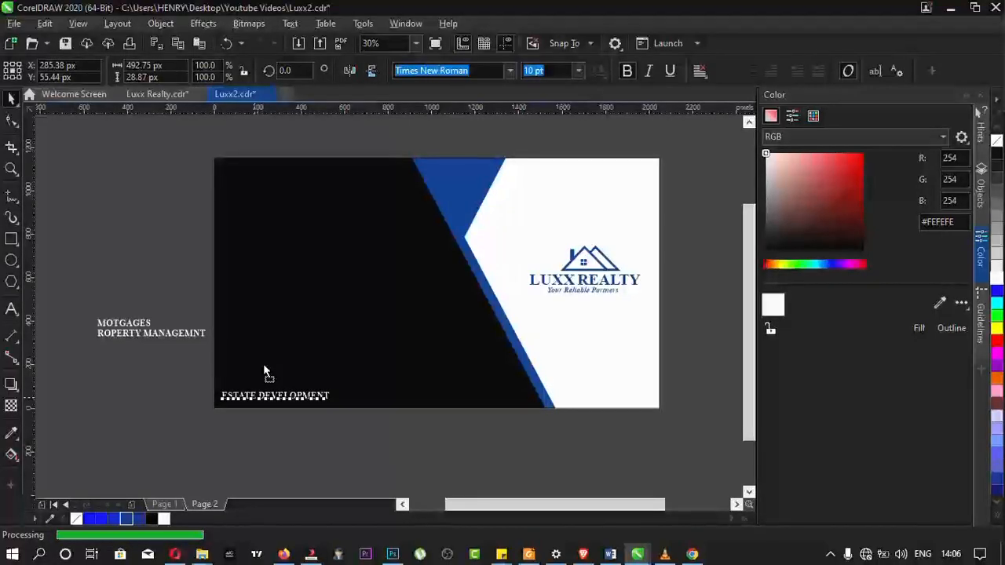
left_click_drag(264, 365, 236, 374)
left_click_drag(123, 325, 185, 372)
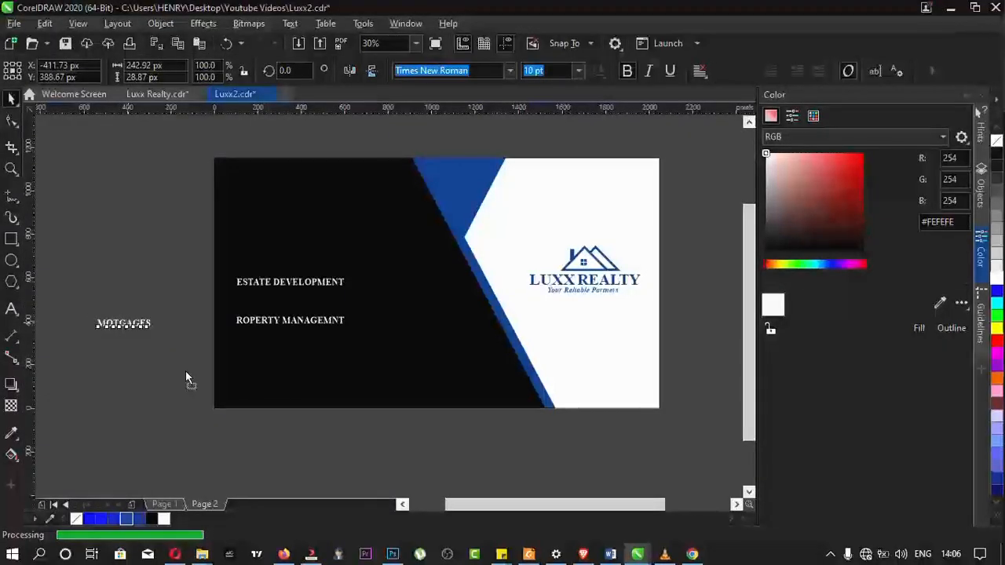
left_click_drag(186, 376, 265, 361)
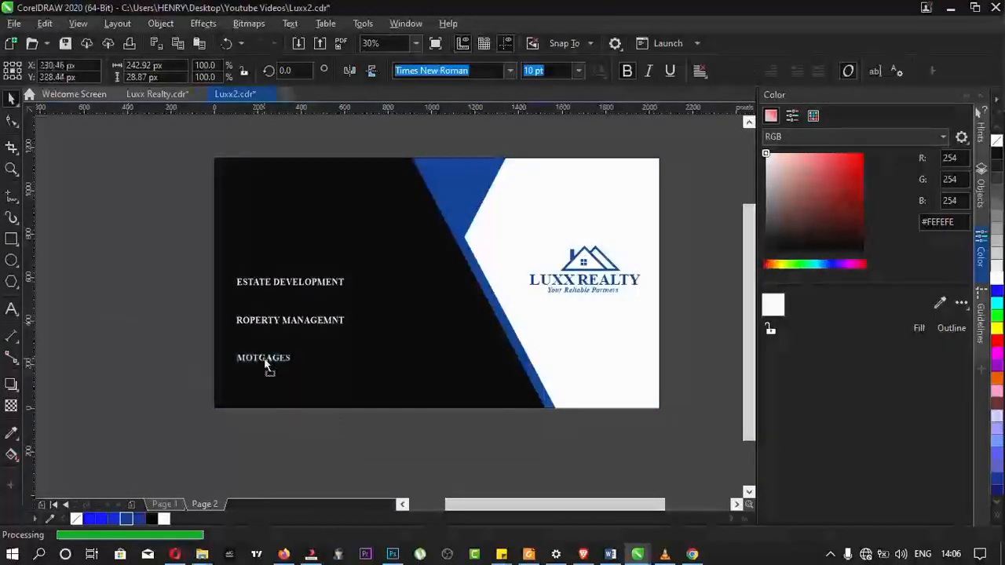
key("Escape")
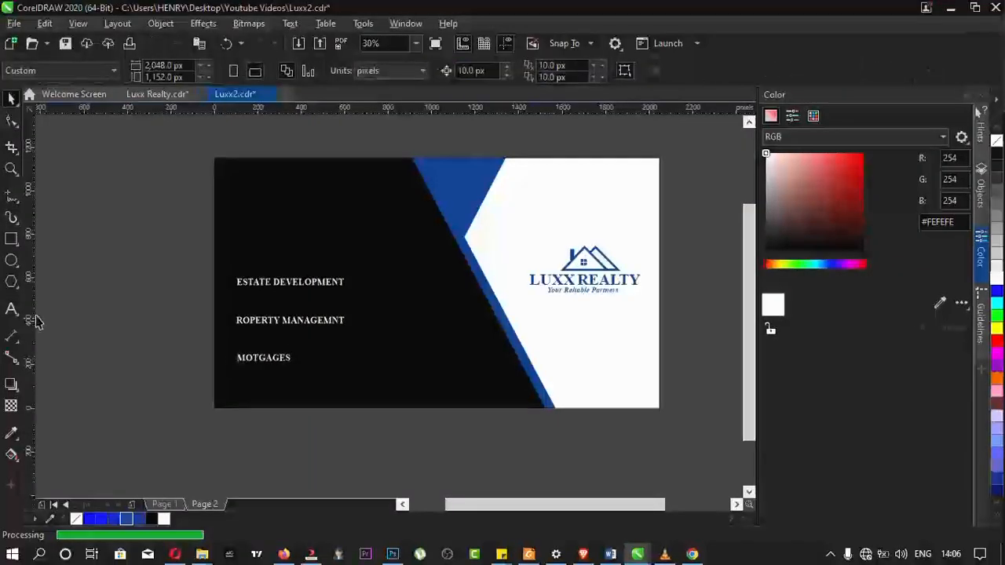
Step: Draw a small blue dot with no outline and place it left of ESTATE DEVELOPMENT
left_click(10, 262)
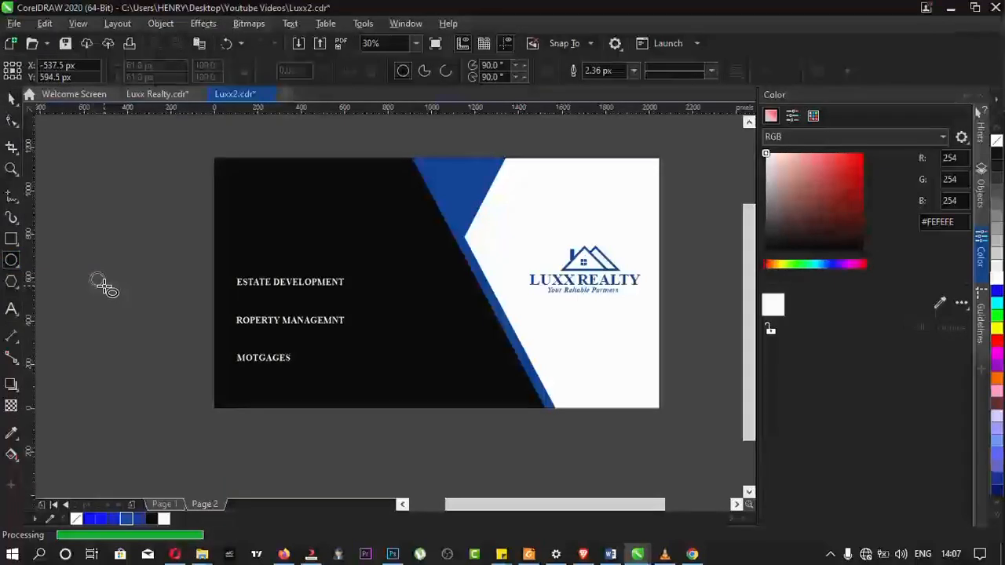
left_click_drag(91, 273, 103, 283)
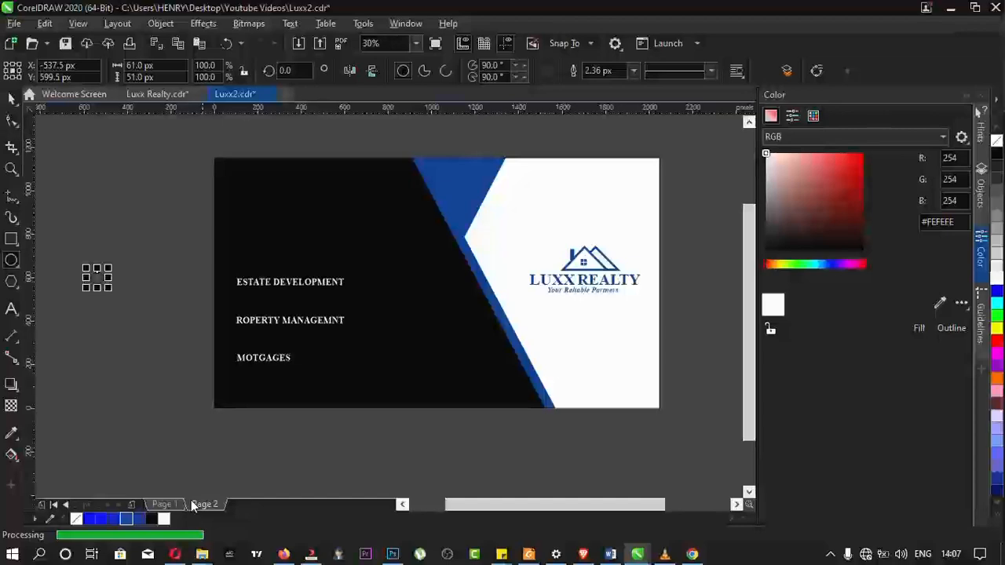
key("space")
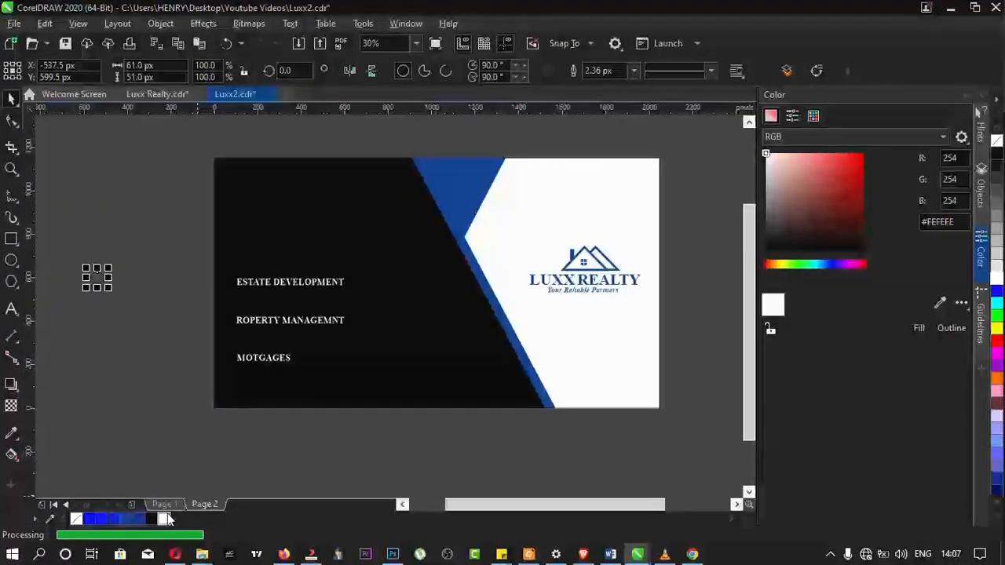
left_click(127, 518)
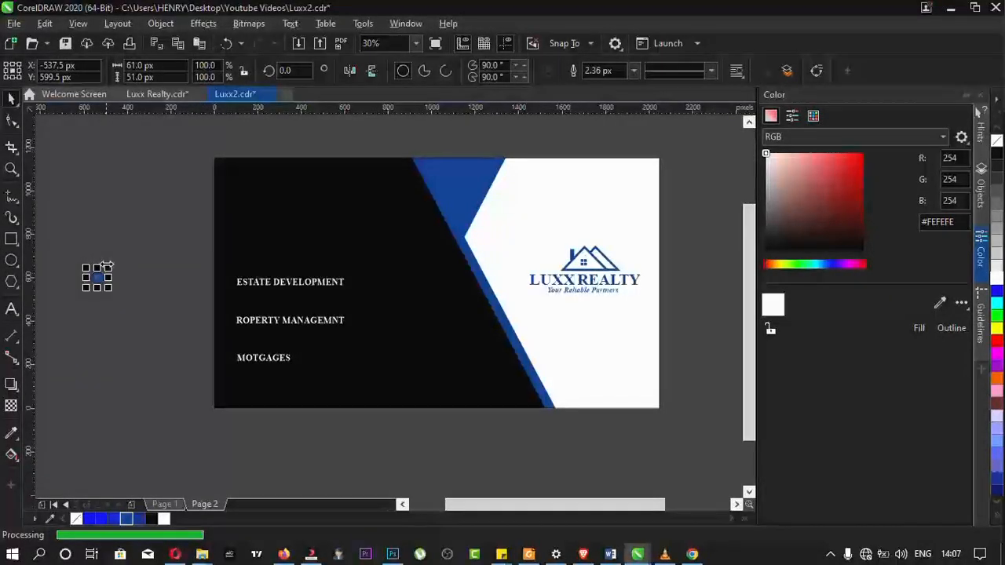
right_click(997, 142)
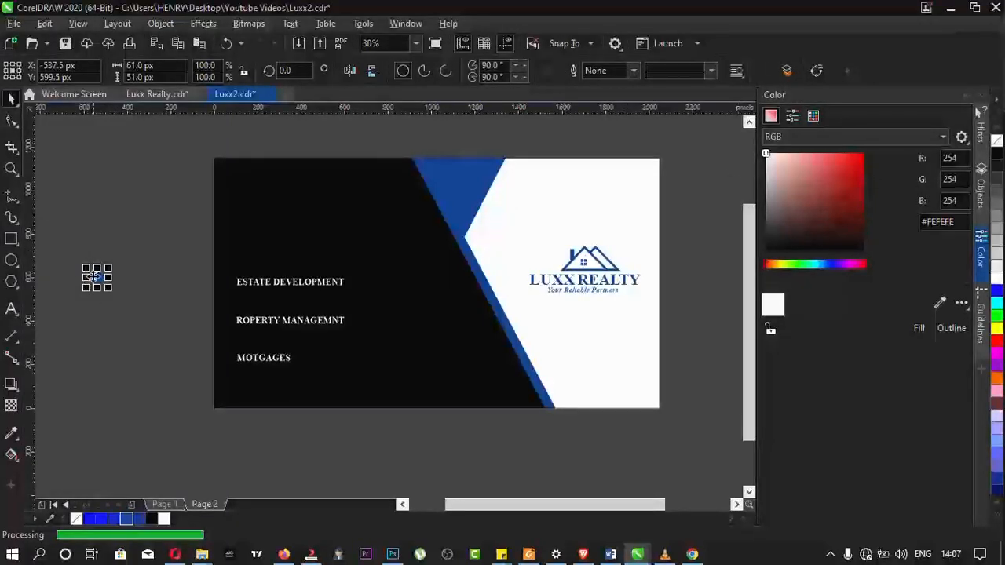
left_click_drag(96, 284, 139, 277)
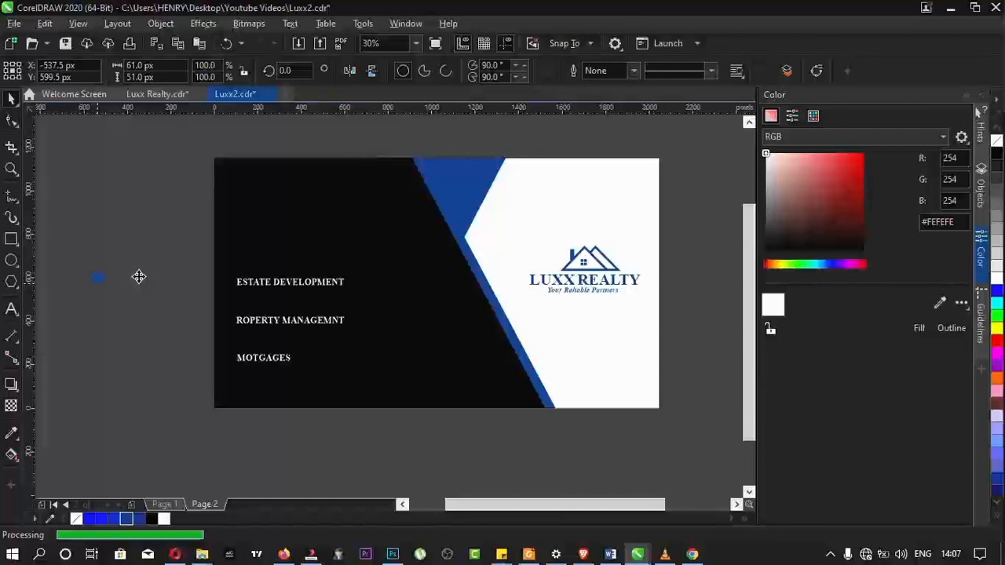
left_click_drag(138, 276, 223, 281)
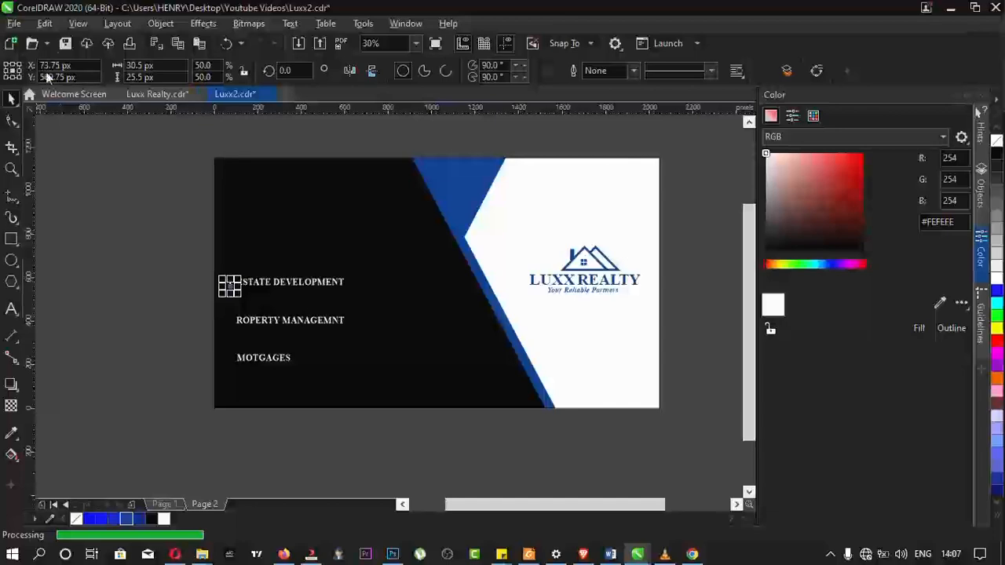
Step: Zoom in on the service lines and nudge the bullet level with ESTATE DEVELOPMENT
left_click(11, 169)
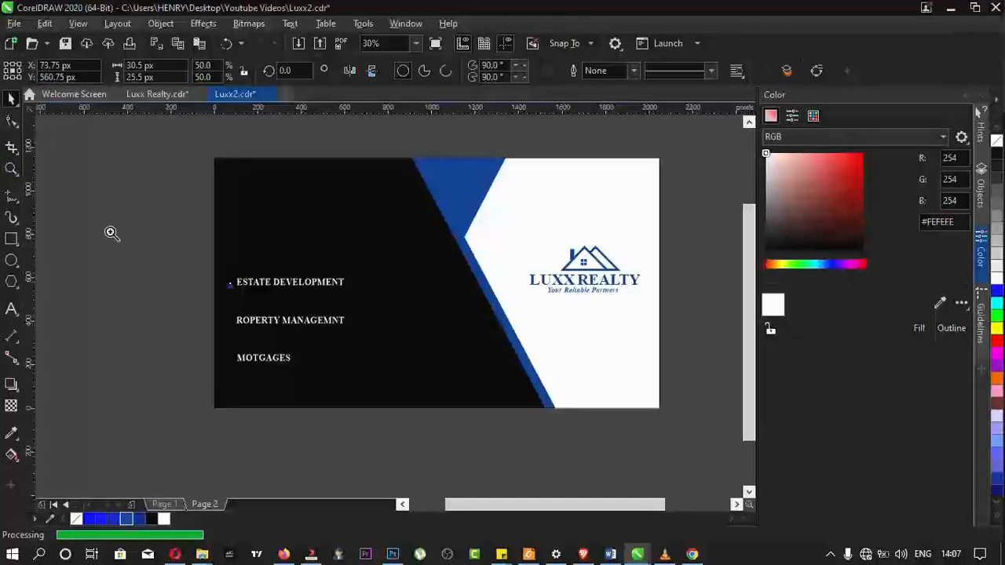
left_click_drag(146, 256, 414, 402)
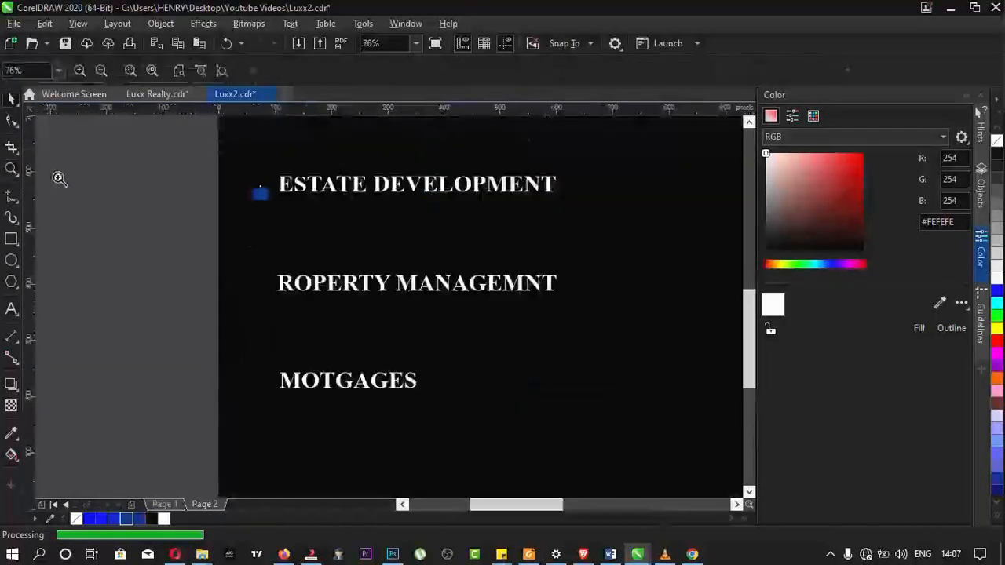
left_click(11, 99)
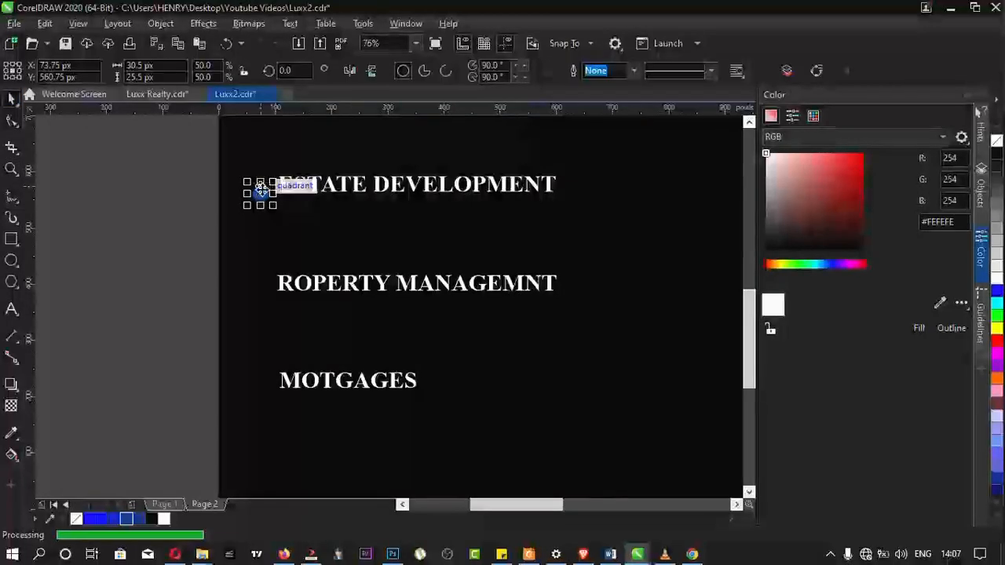
left_click_drag(261, 197, 250, 189)
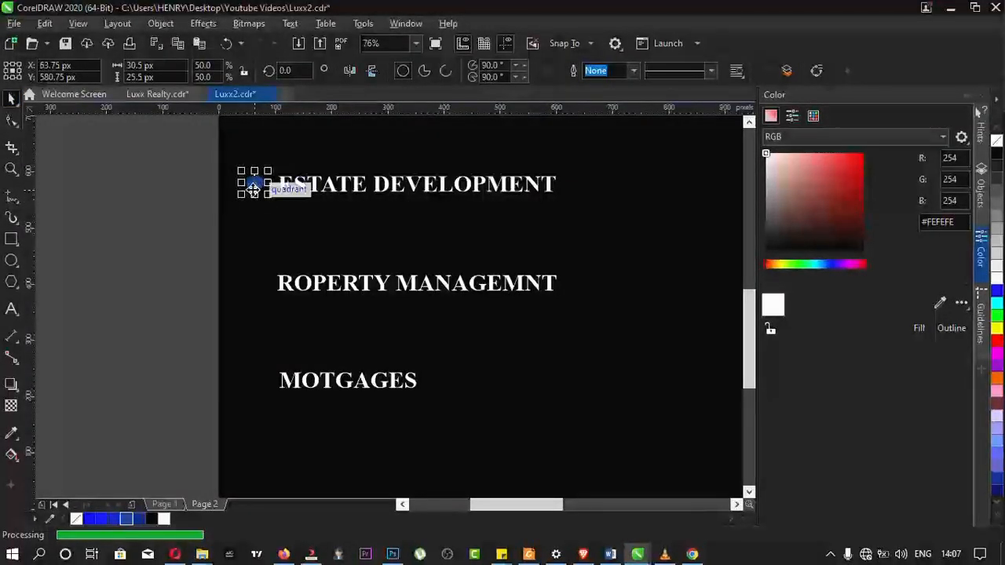
left_click(251, 194)
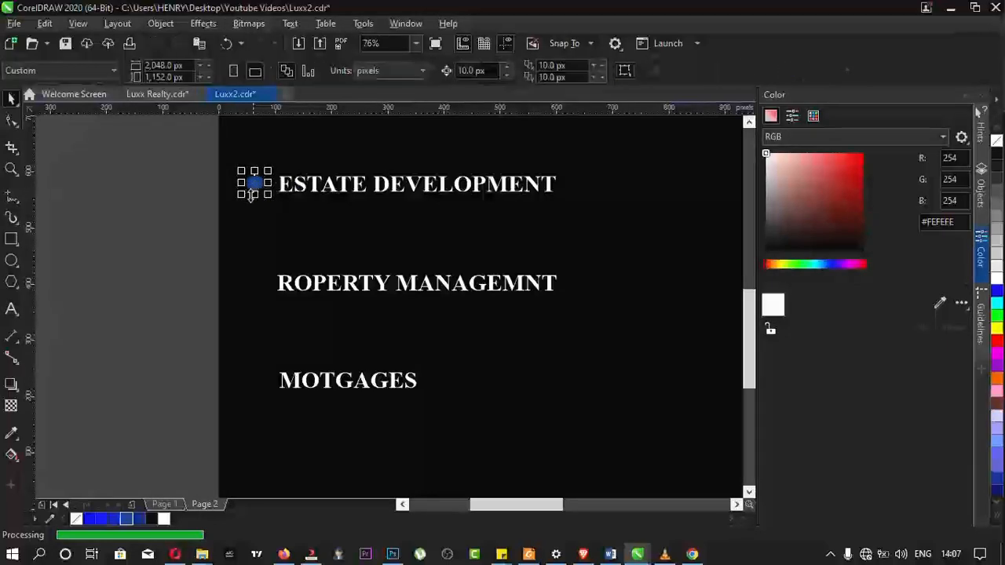
left_click(250, 188)
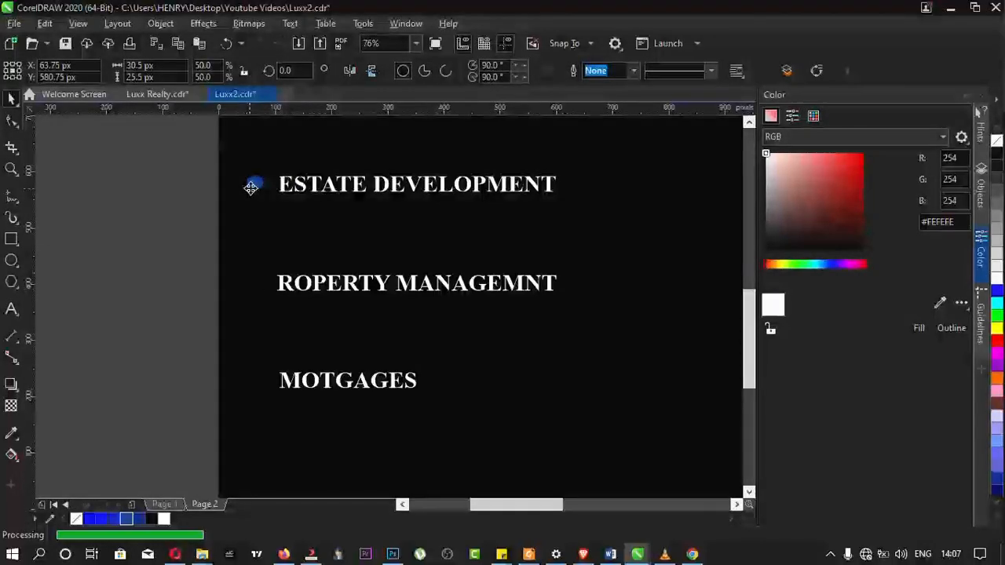
Step: Place copies of the blue bullet beside ROPERTY MANAGEMNT and MOTGAGES
left_click_drag(250, 187, 251, 288)
key("ctrl+z")
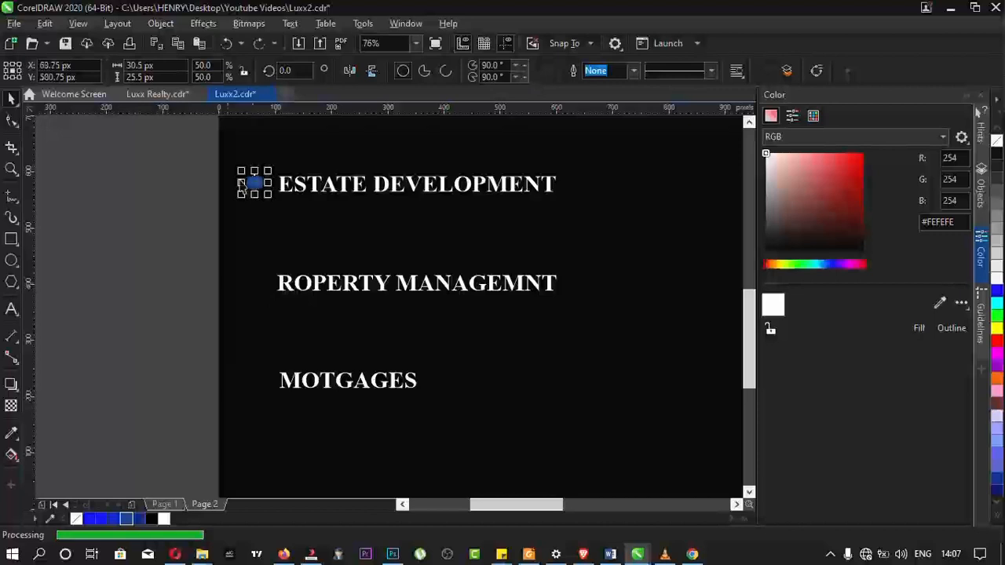
left_click_drag(248, 180, 247, 251)
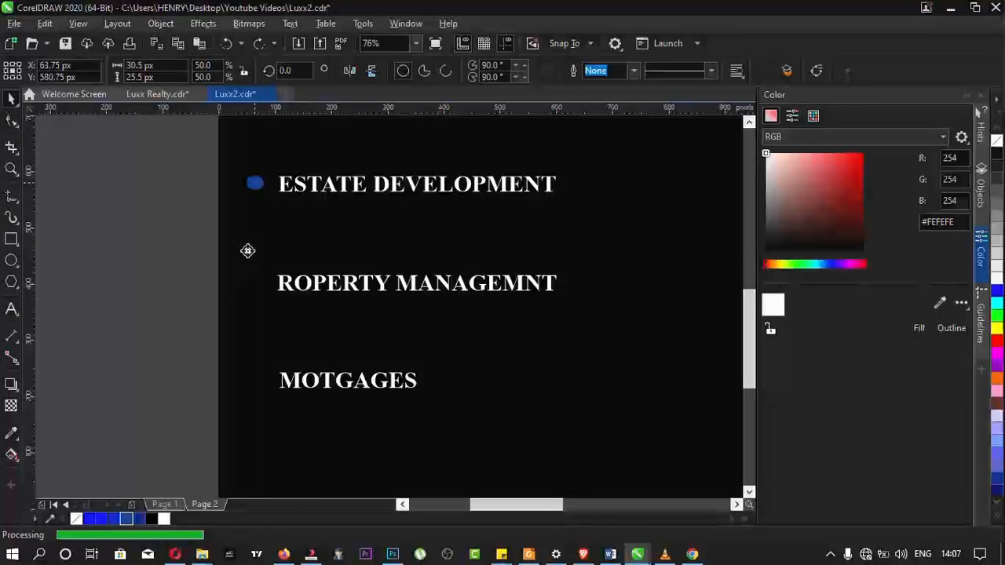
left_click_drag(248, 251, 255, 284)
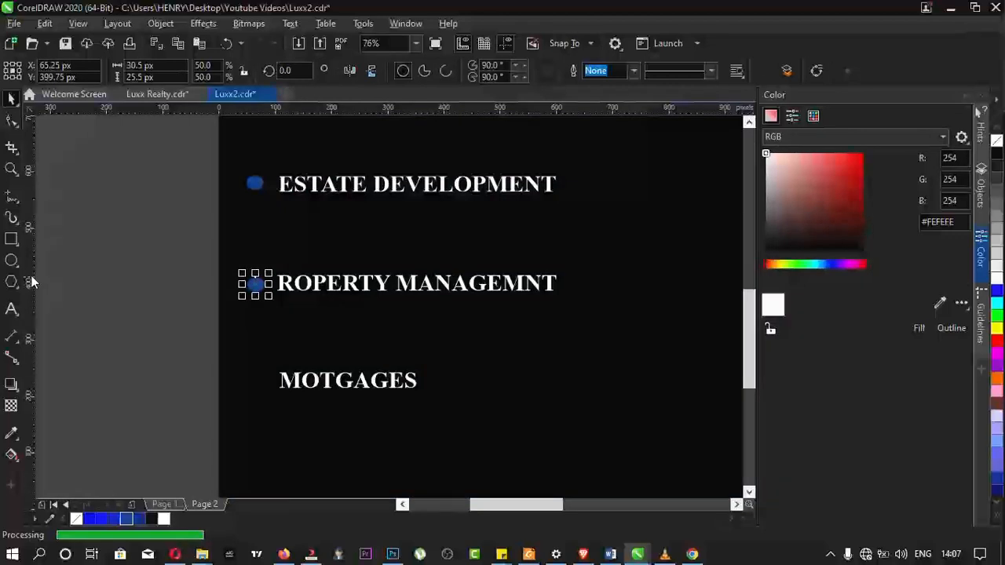
left_click(250, 286)
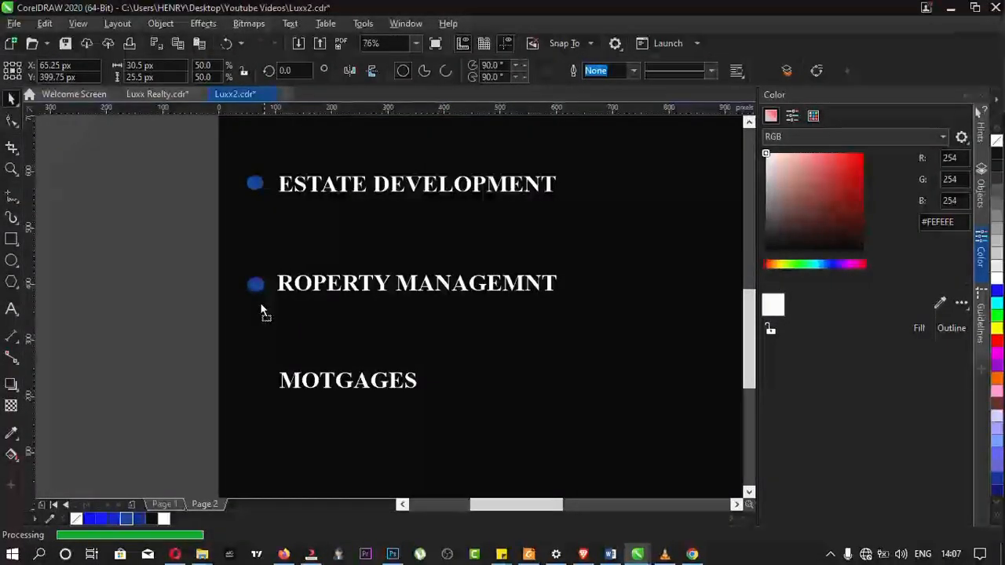
left_click_drag(263, 285, 266, 383)
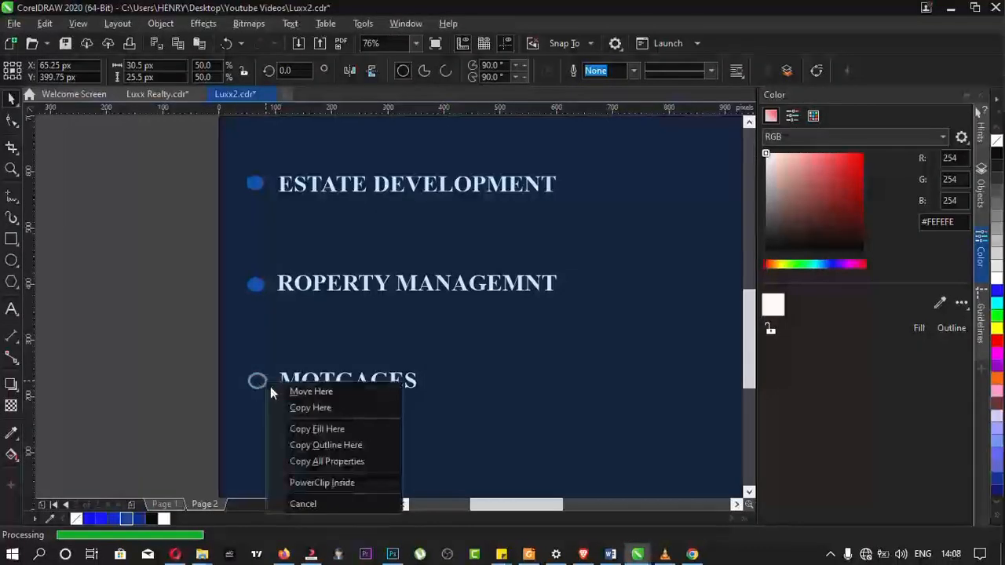
left_click(316, 405)
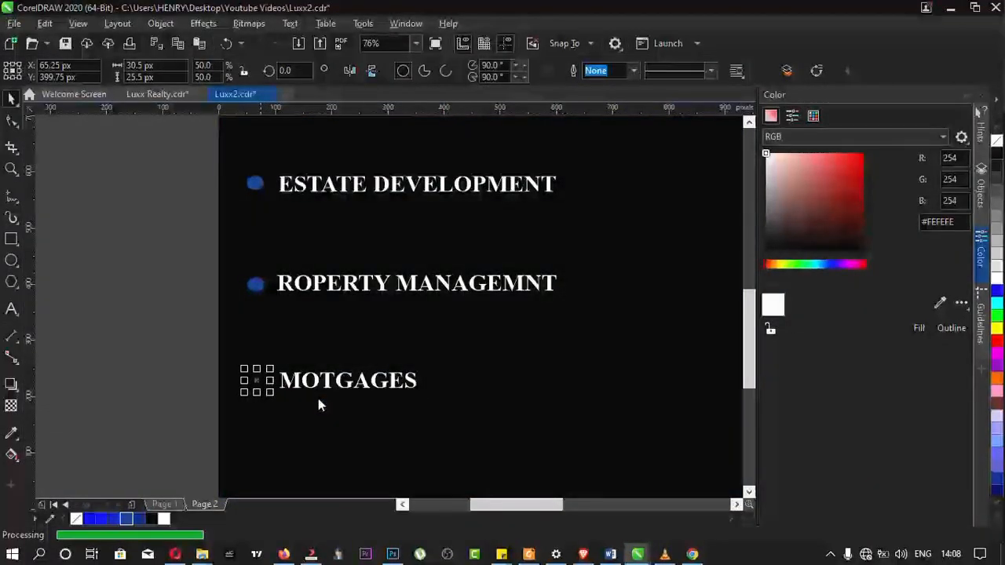
left_click(126, 267)
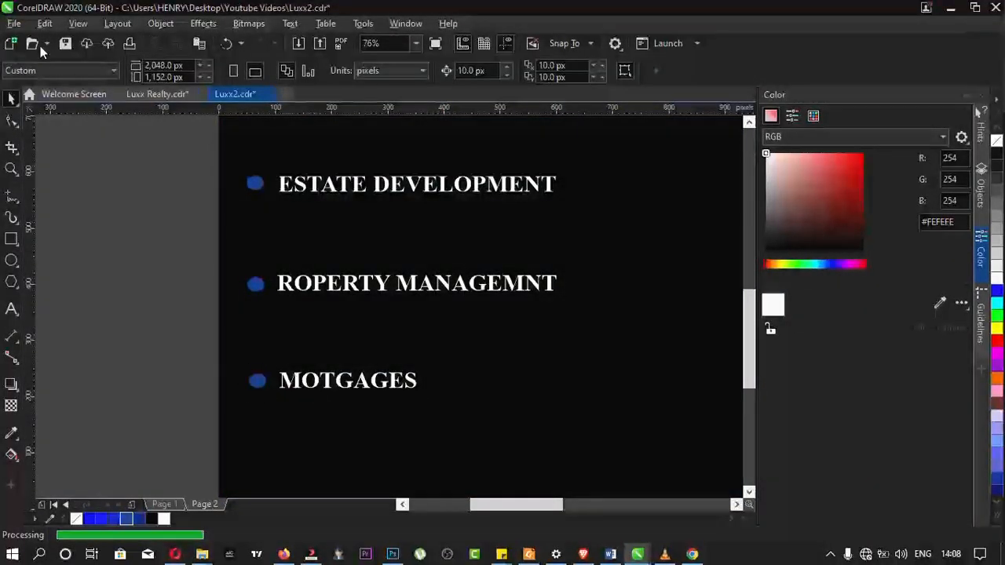
Step: Zoom out to the whole card and add a vertical guide beside the bullet column
key("z")
left_click(101, 71)
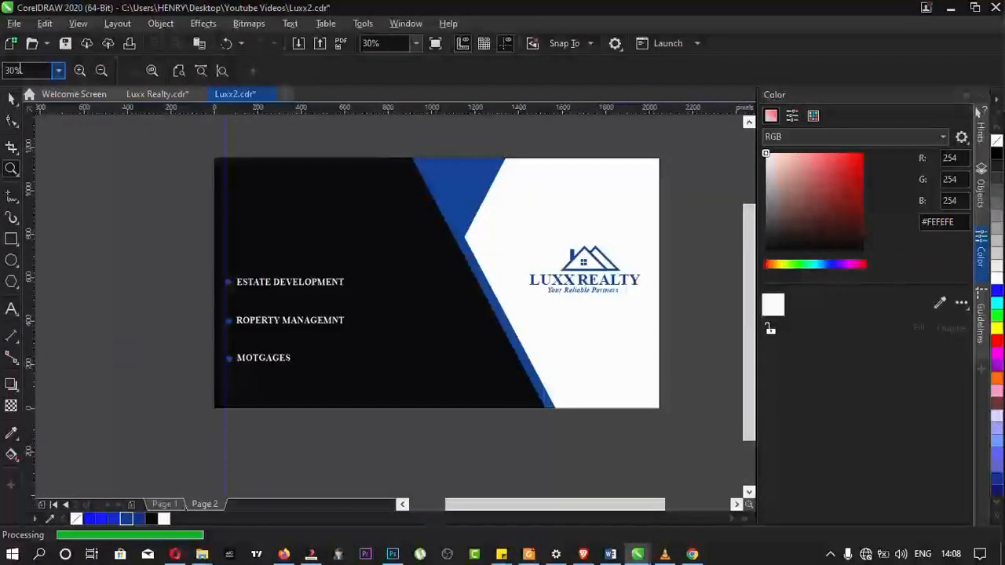
key("space")
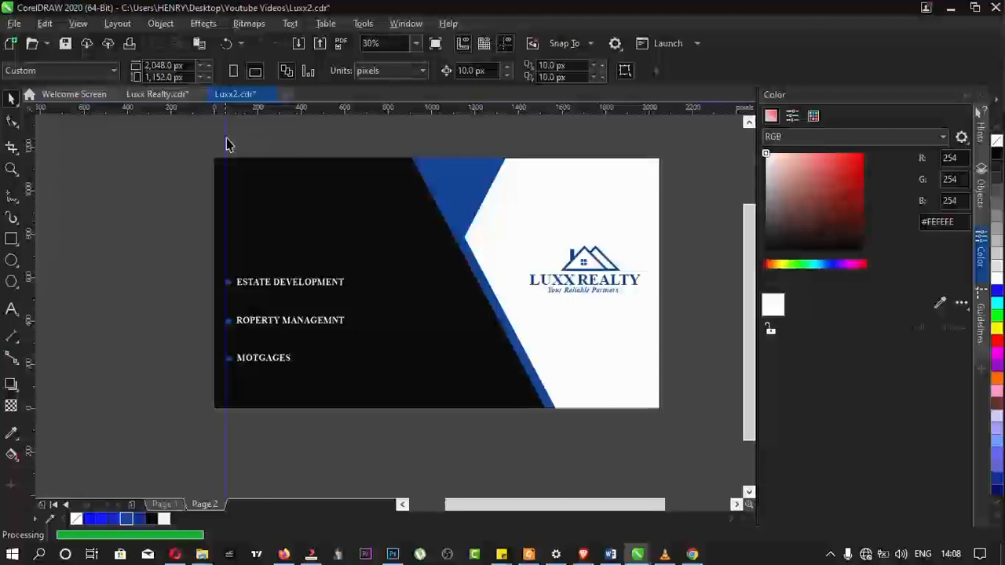
left_click_drag(226, 144, 223, 143)
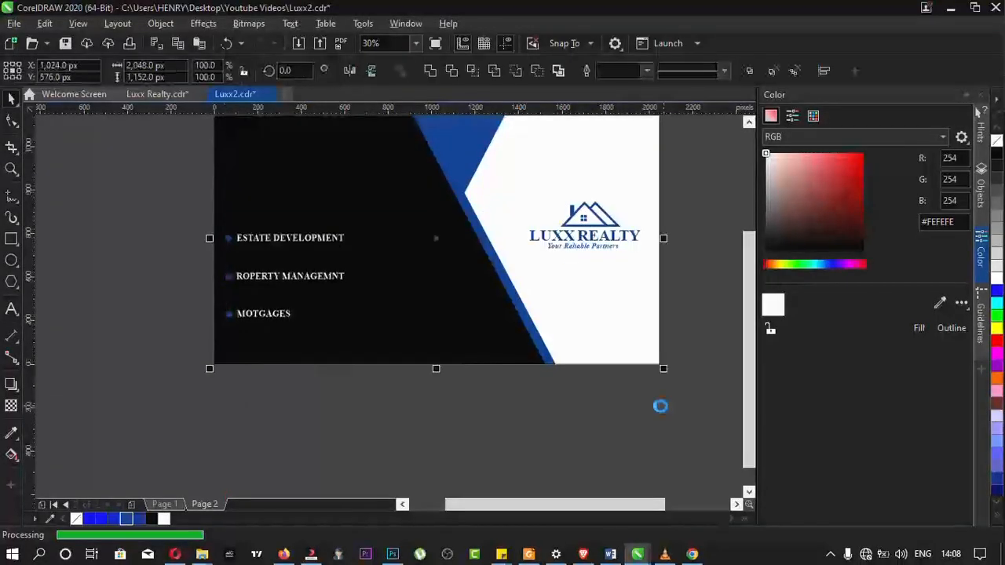
left_click(246, 373)
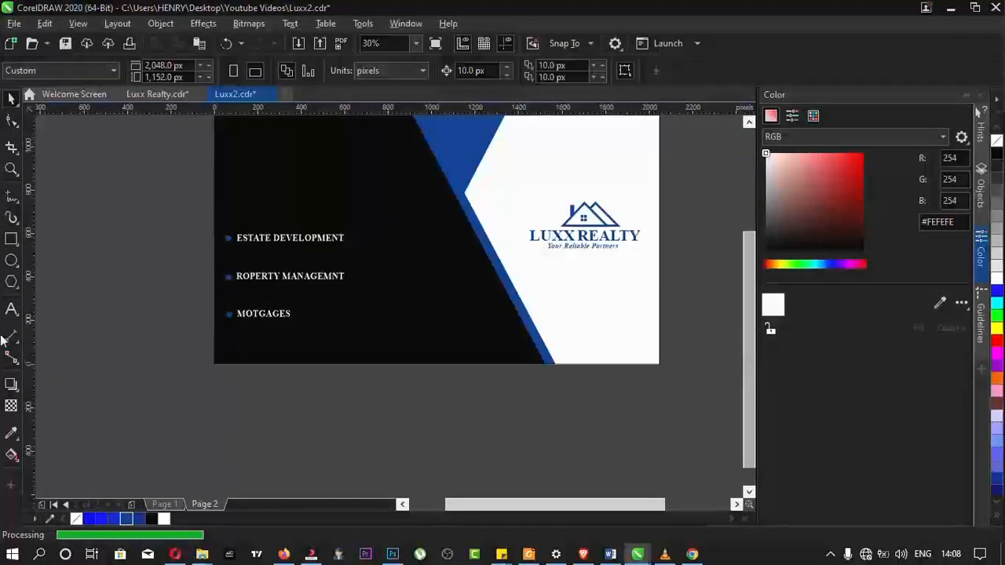
Step: Create a page-sized 2048 x 1152 px rectangle with no outline
double_click(10, 242)
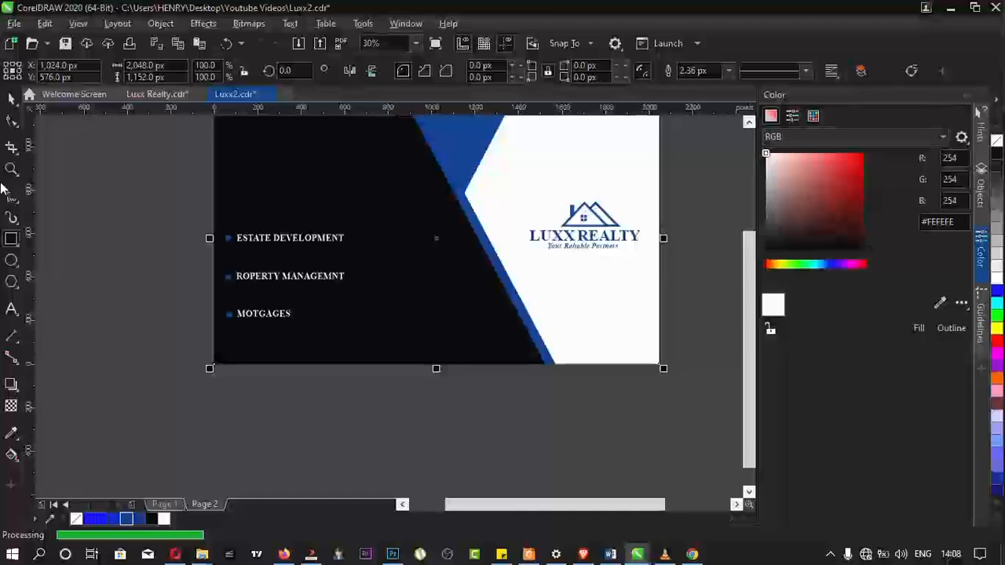
key("space")
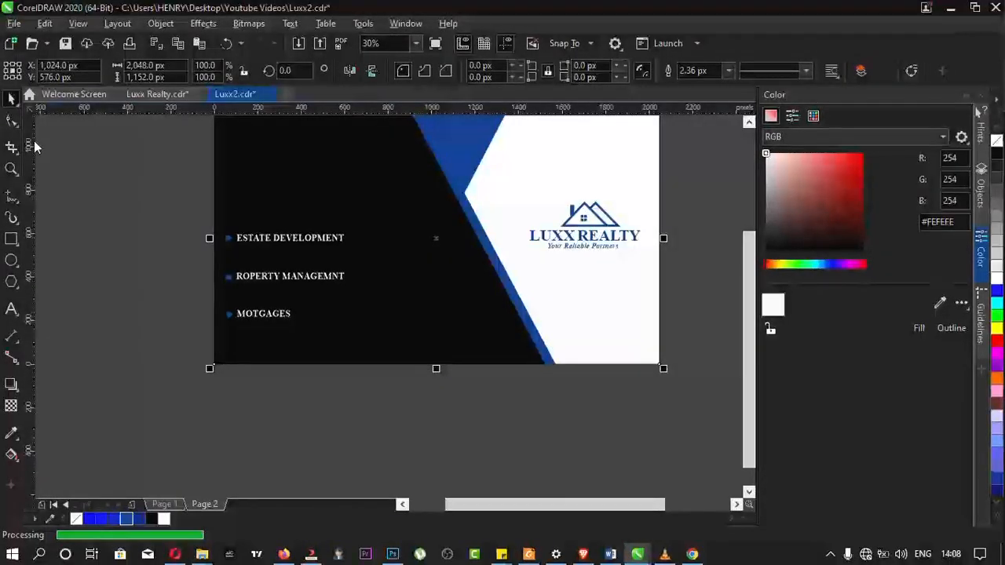
right_click(997, 142)
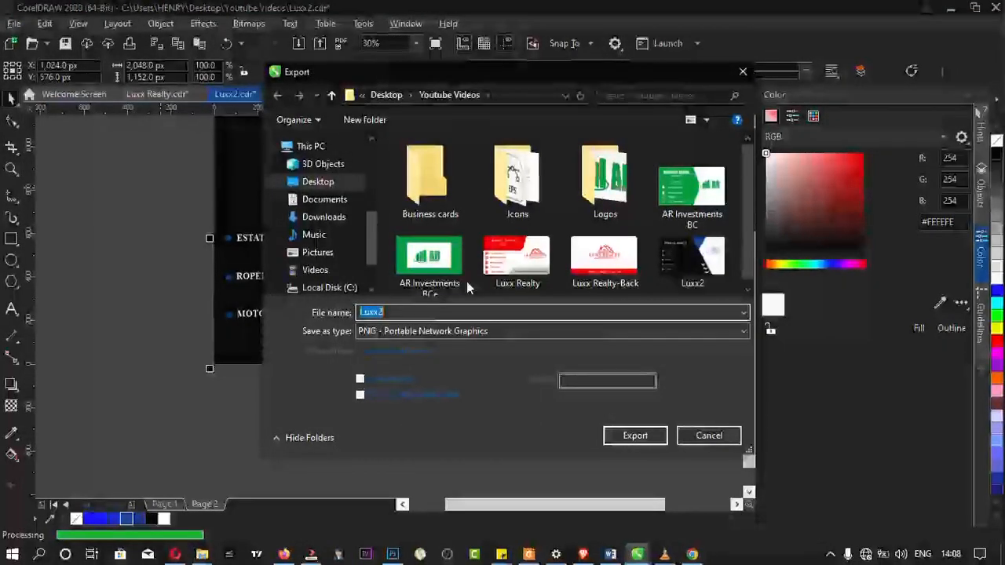
Step: Choose PNG, rename Luxx2 to Luxx2-BACK, and export with the default PNG settings
left_click(638, 437)
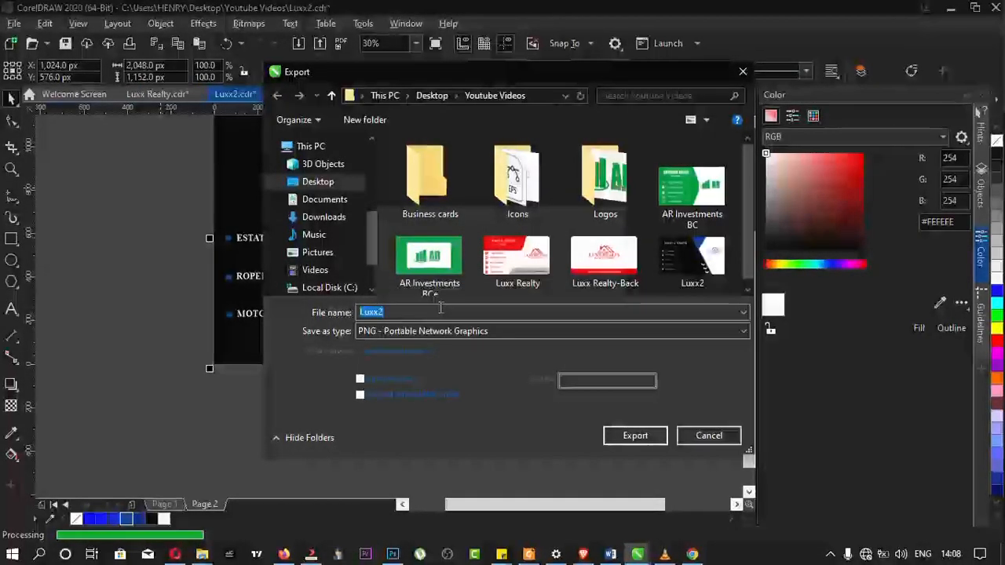
left_click(433, 312)
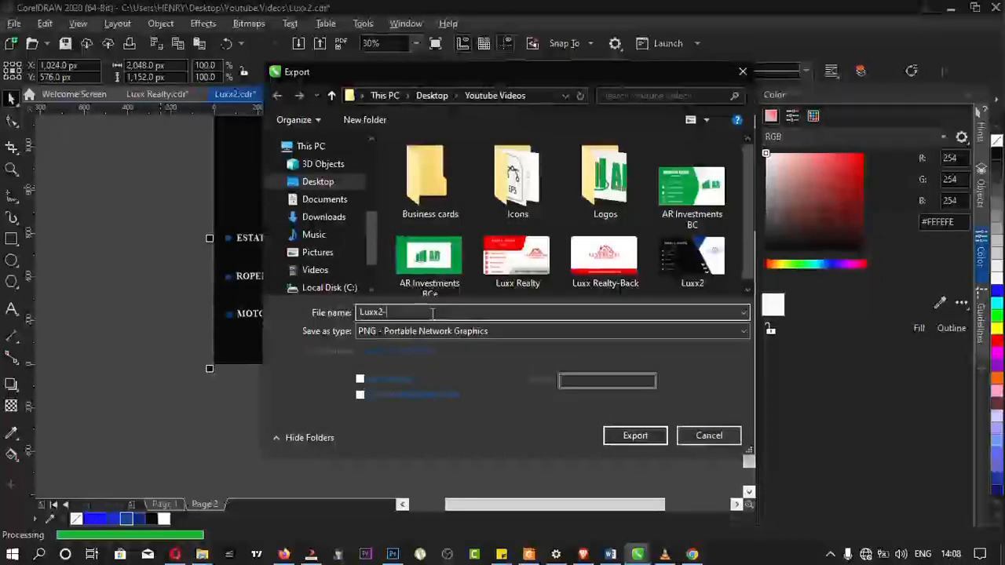
type("-")
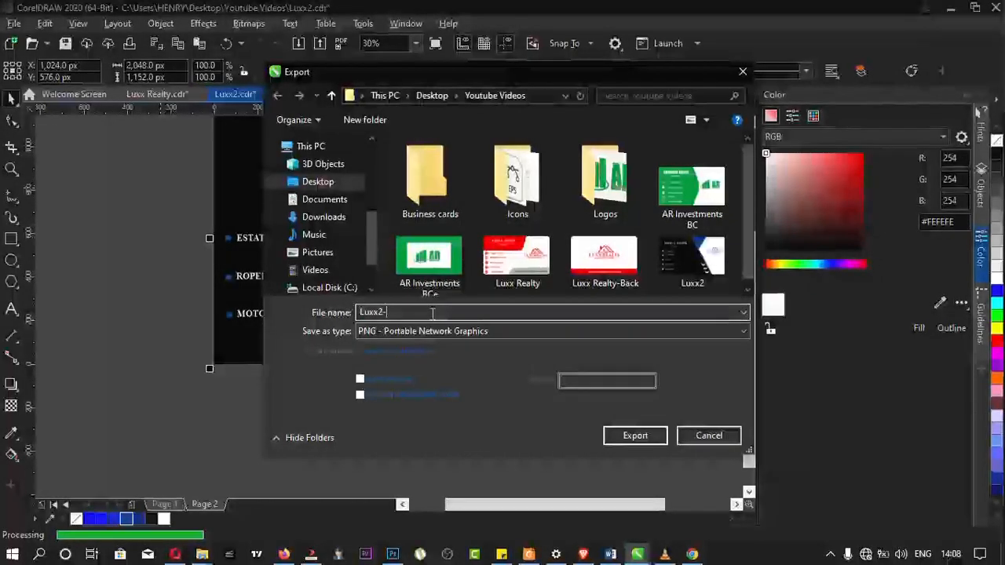
type("BACK")
left_click(656, 436)
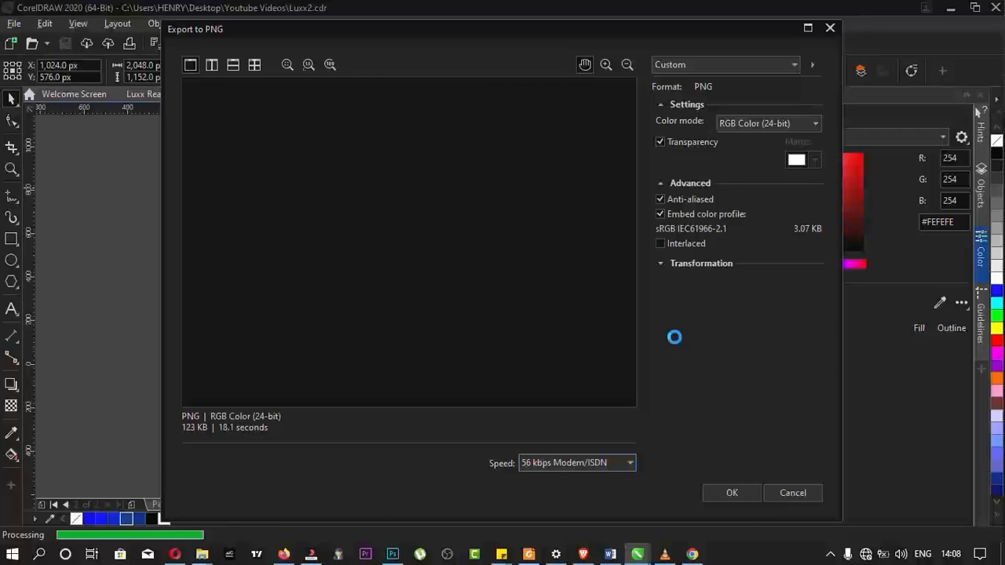
left_click(734, 489)
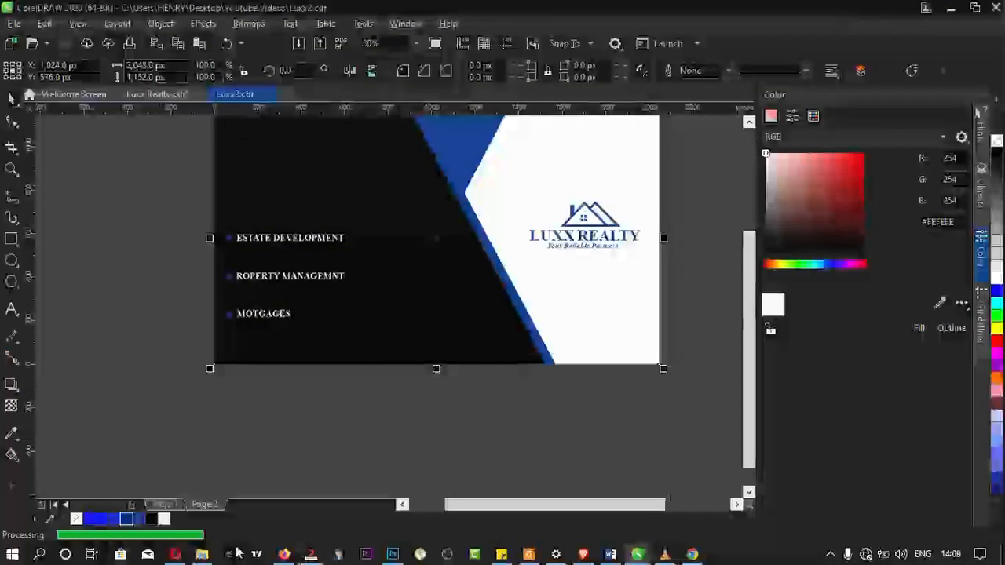
mouse_move(202, 556)
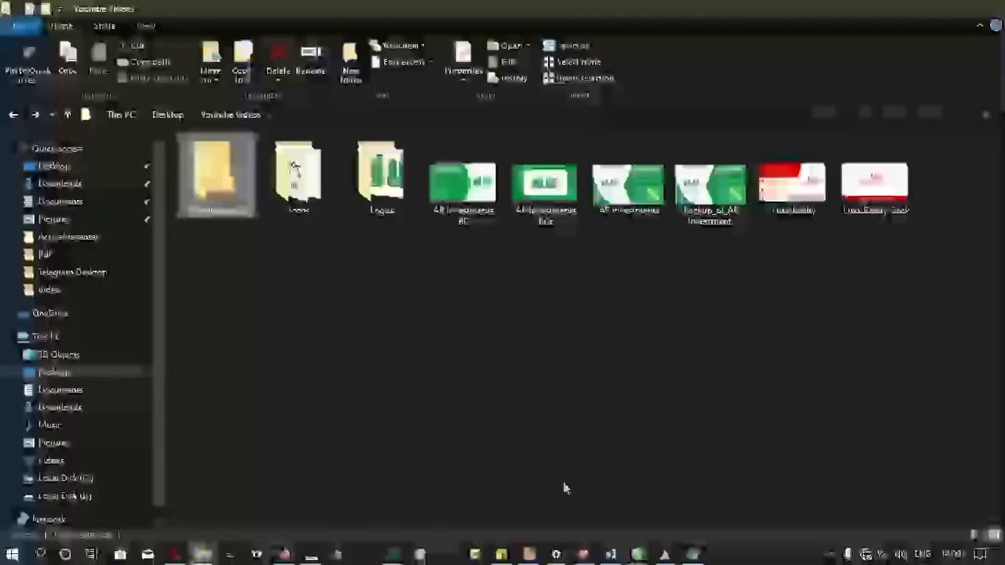
Step: Open the Youtube Videos folder window and view the second Luxx2 card image
left_click(561, 487)
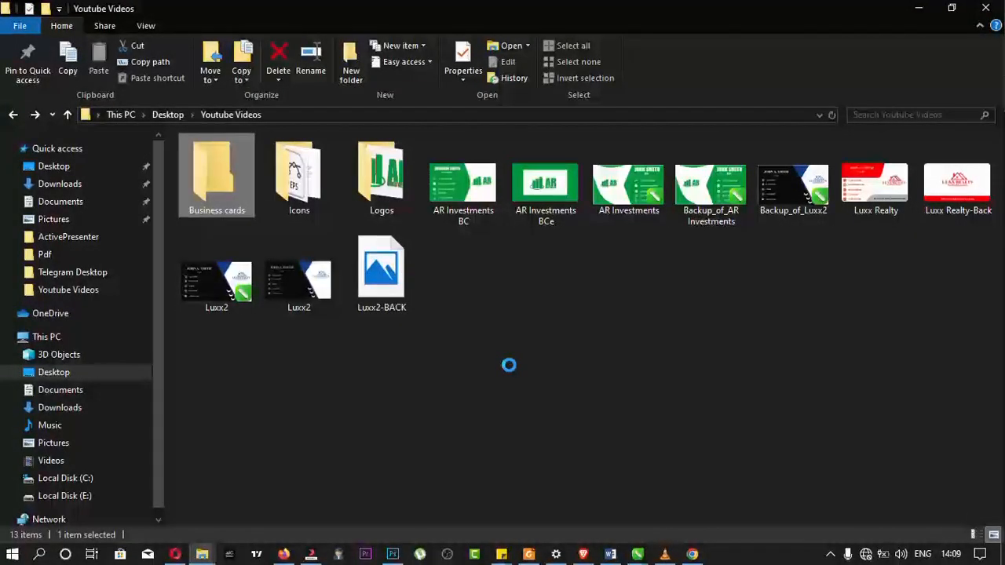
left_click(292, 282)
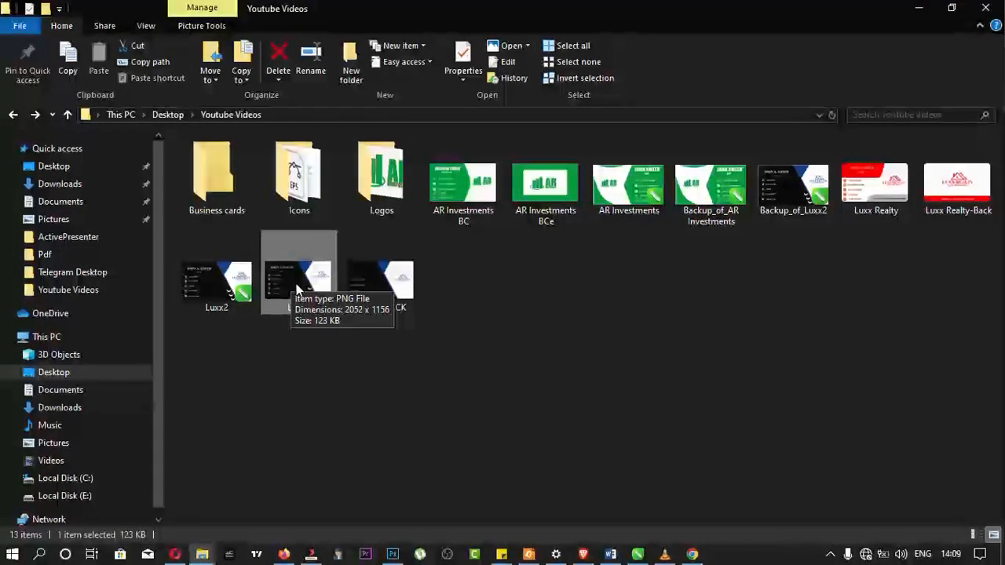
double_click(297, 286)
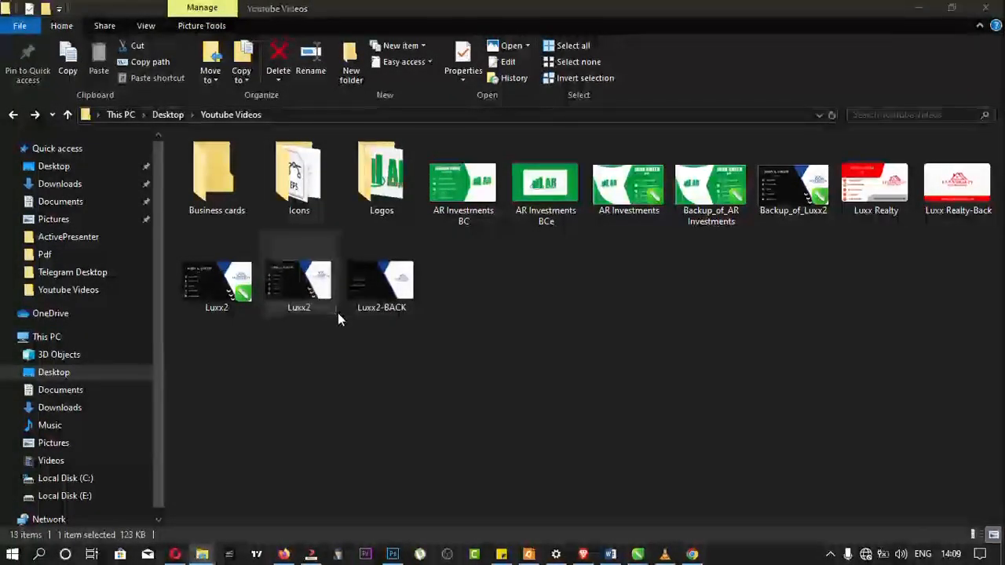